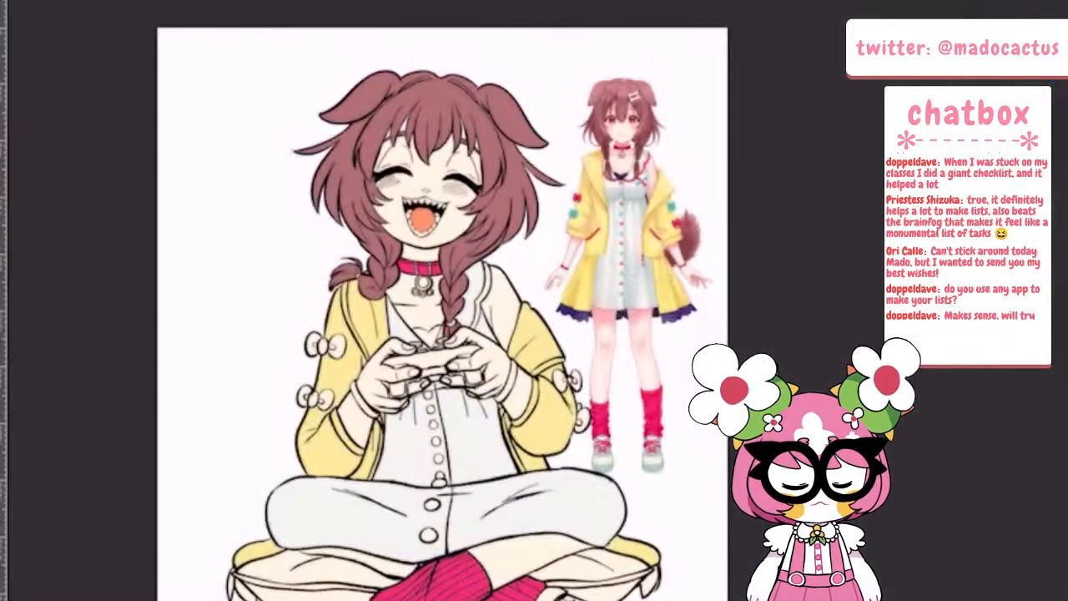
Fill the scalloped trim of the dress collar on Layer 7 with the hot pink used for the choker
scroll(529, 300, "up", 1)
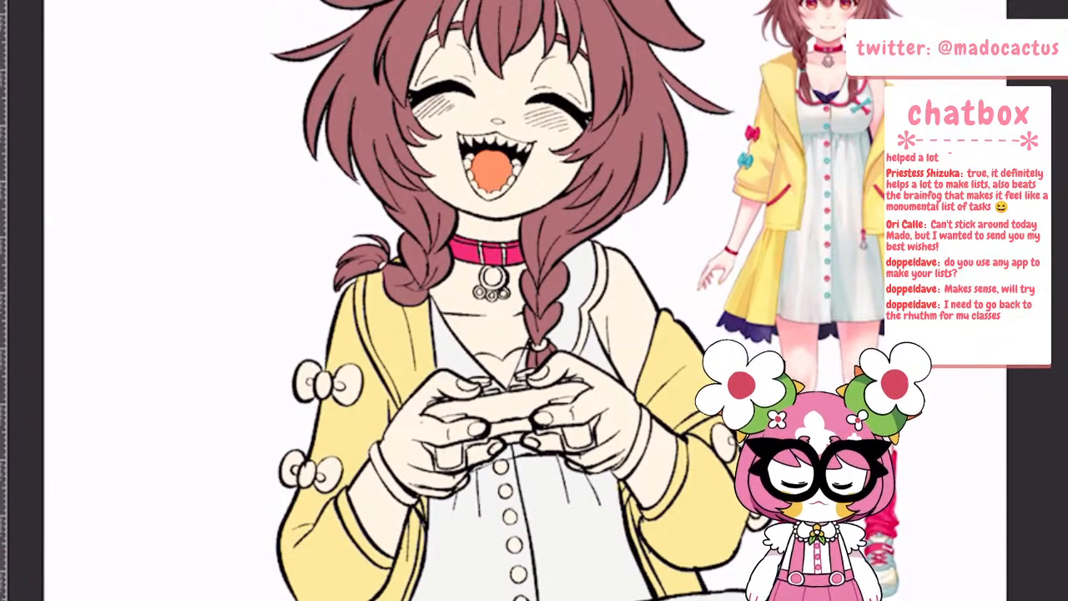
scroll(534, 300, "down", 2)
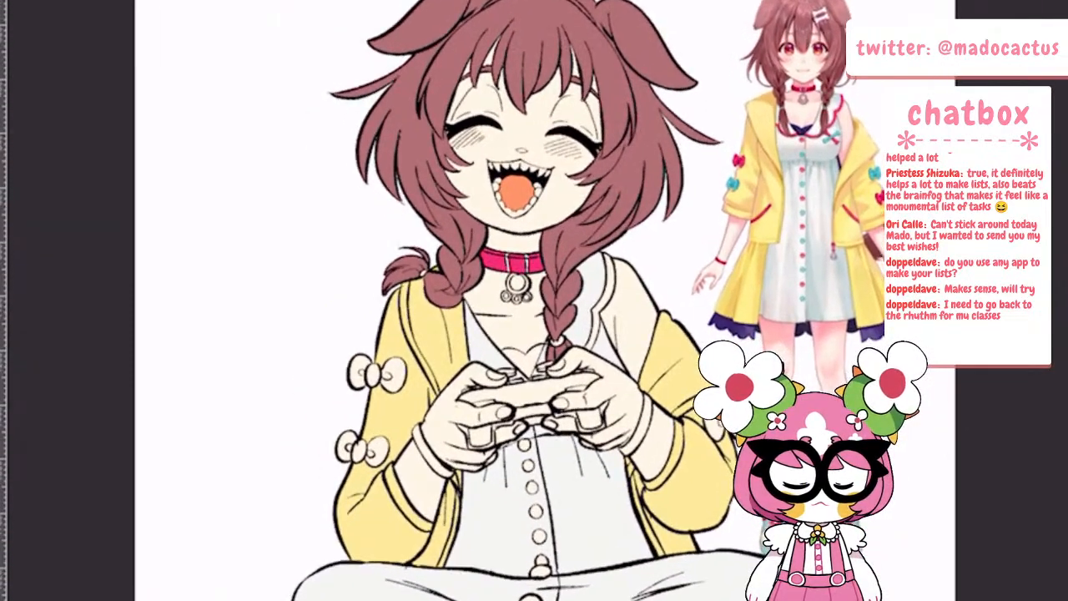
scroll(534, 301, "up", 3)
scroll(534, 301, "down", 3)
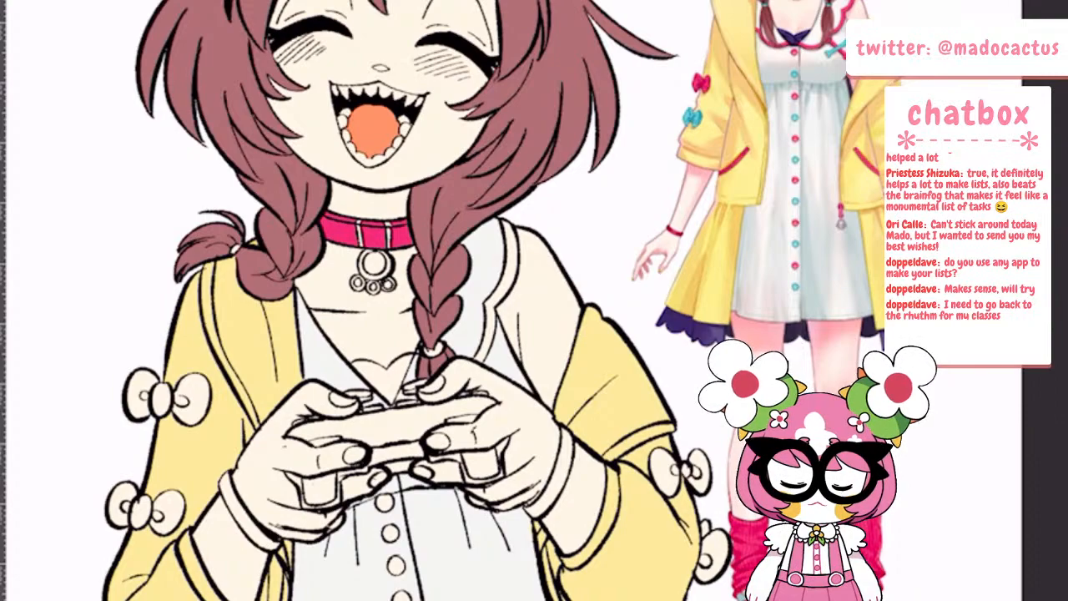
left_click(2, 164)
left_click(133, 165)
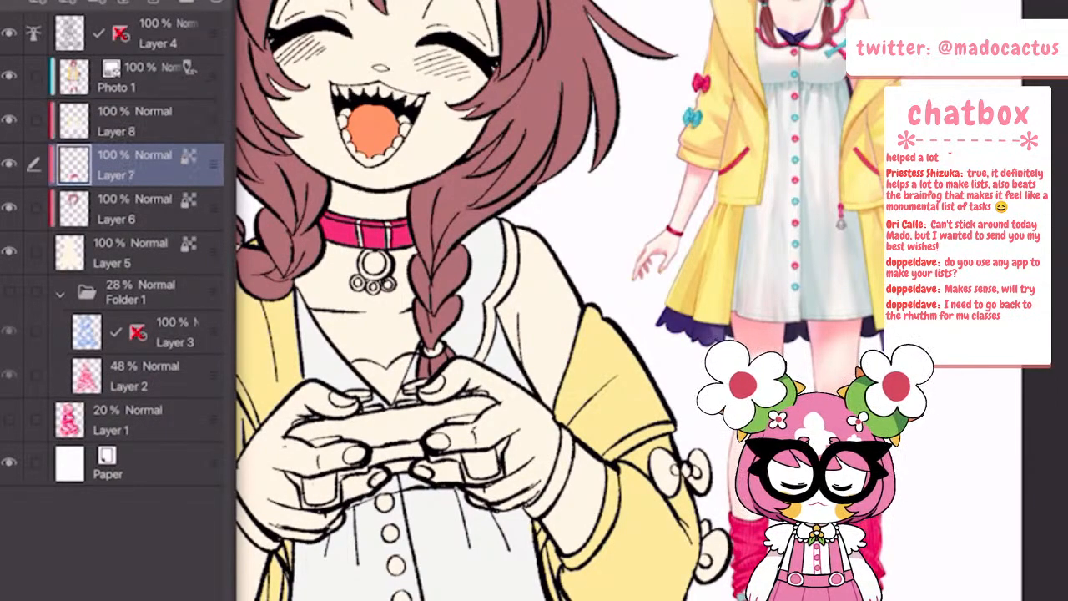
key("slash")
left_click(508, 272)
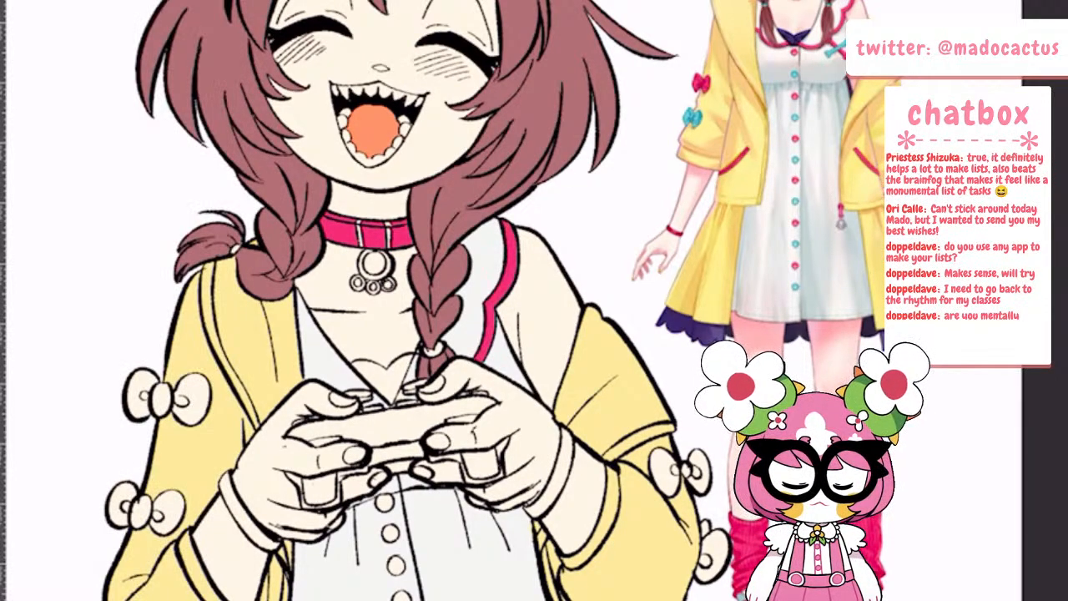
key("ctrl+z")
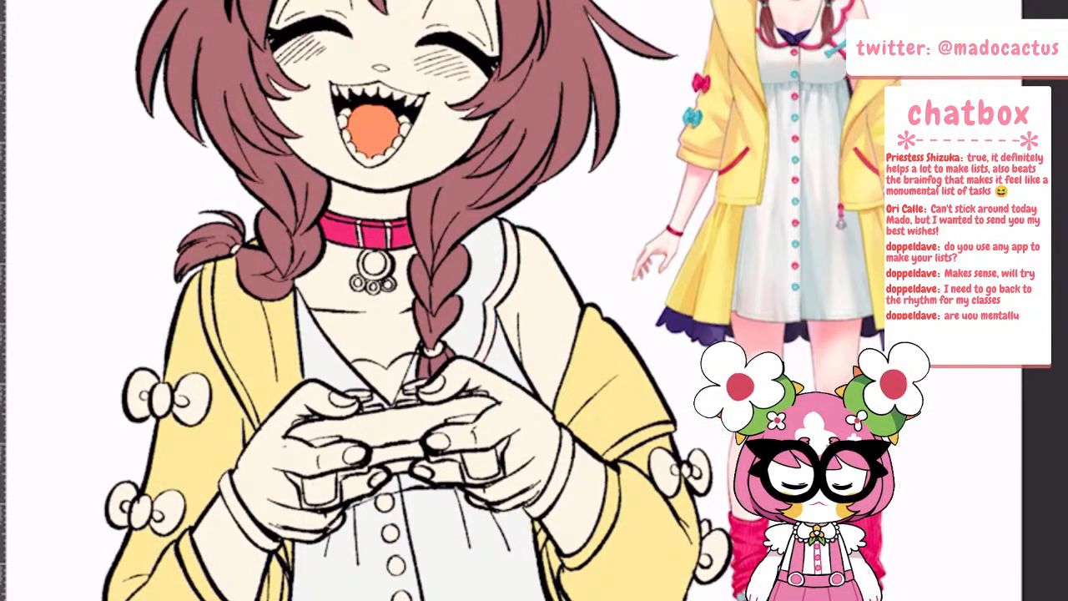
key("ctrl+y")
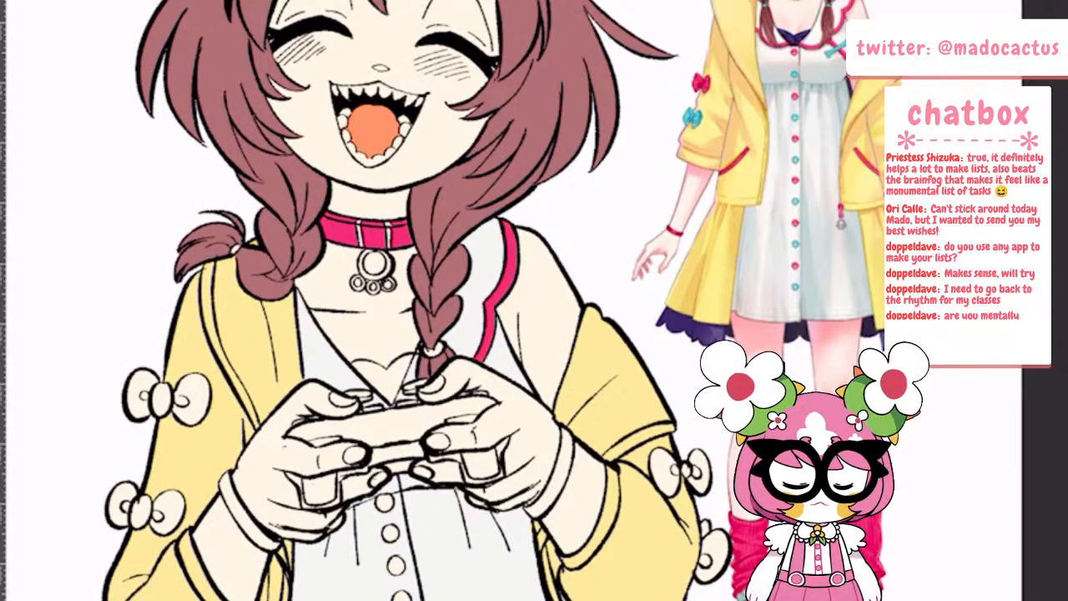
Fill the bracelets on both of the character's wrists with hot pink
scroll(608, 396, "down", 1)
scroll(547, 353, "down", 4)
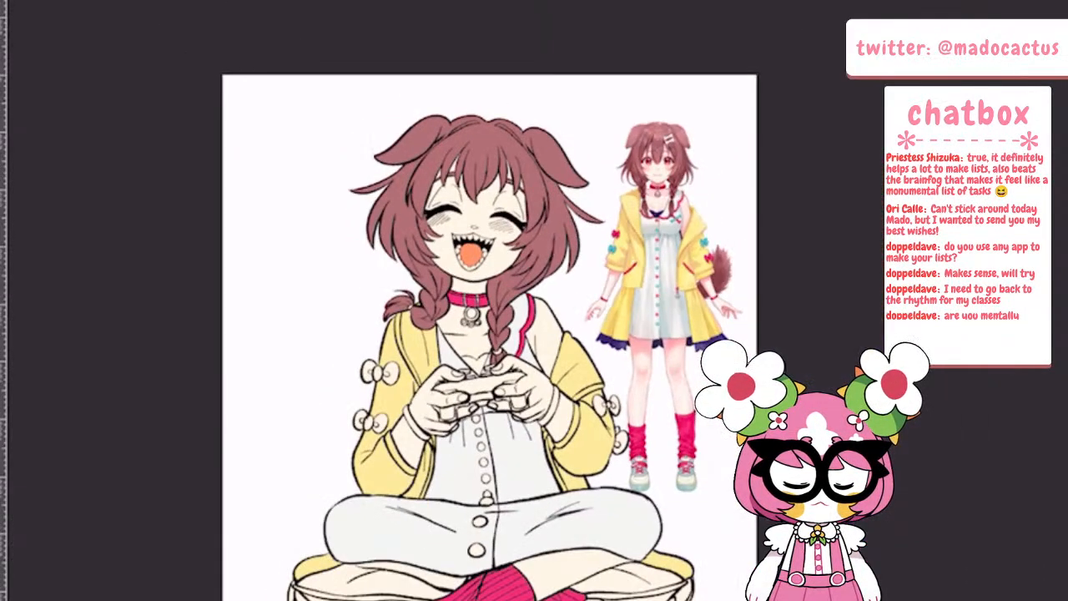
scroll(579, 382, "up", 4)
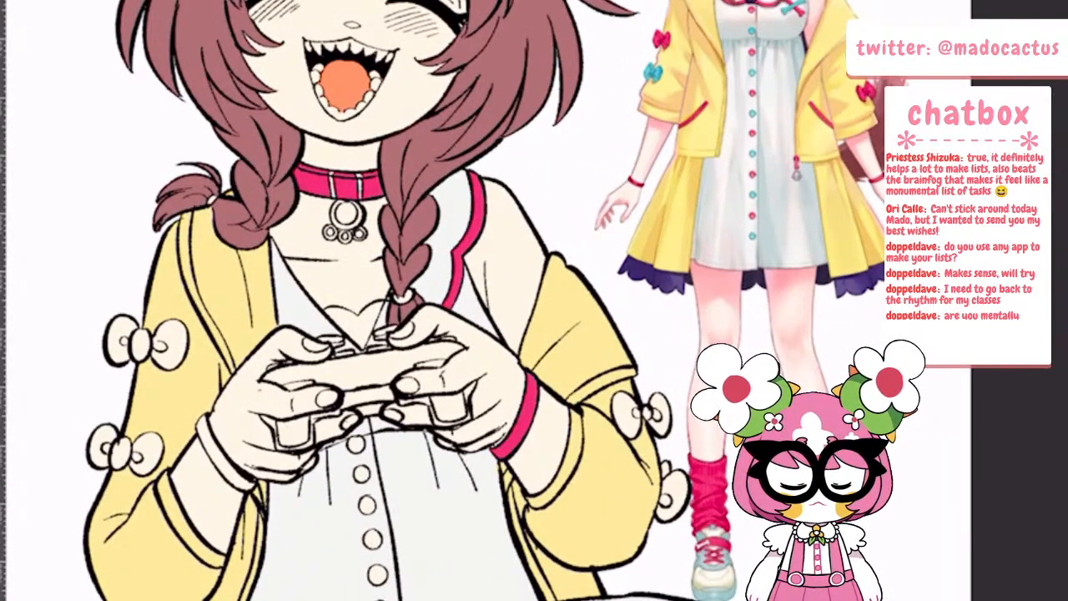
left_click(219, 458)
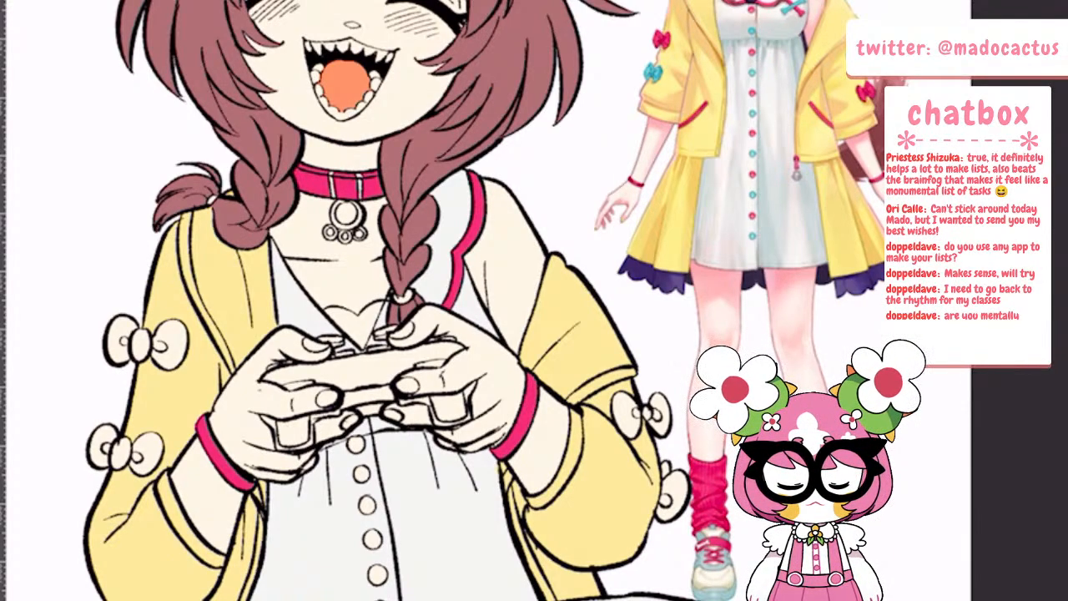
Fill the upper bow on the left sleeve and the lower bow on the right sleeve with hot pink
left_click(119, 340)
left_click(141, 344)
left_click(172, 332)
left_click(171, 345)
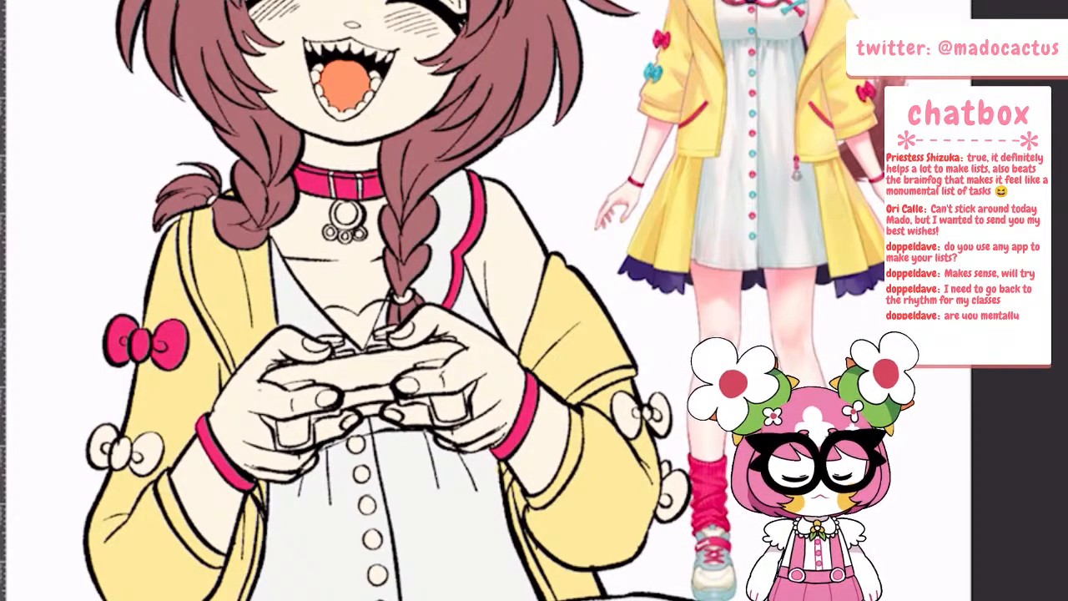
left_click(674, 503)
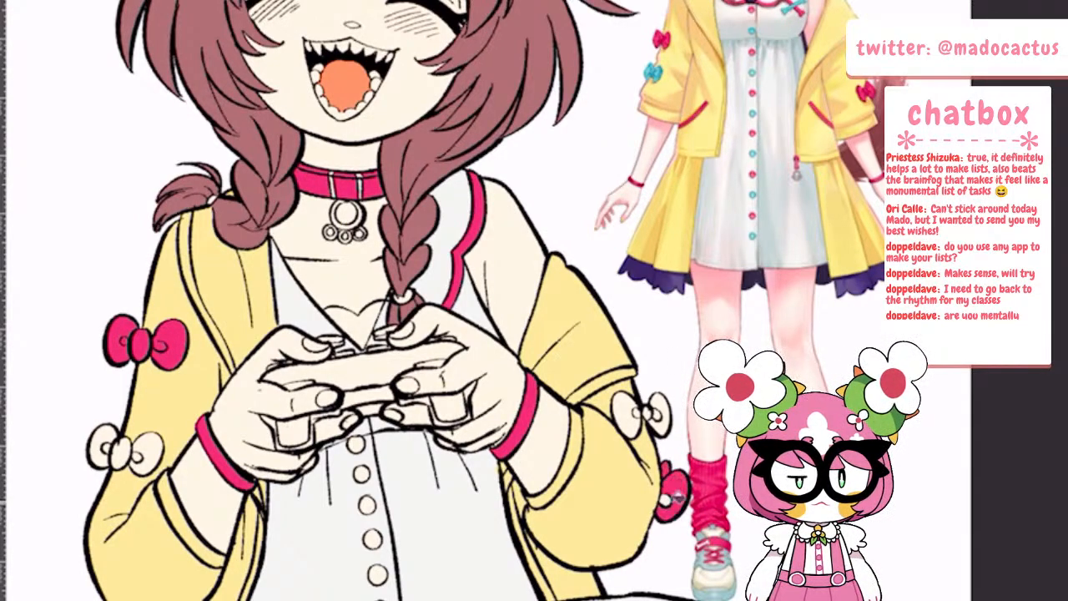
left_click(669, 495)
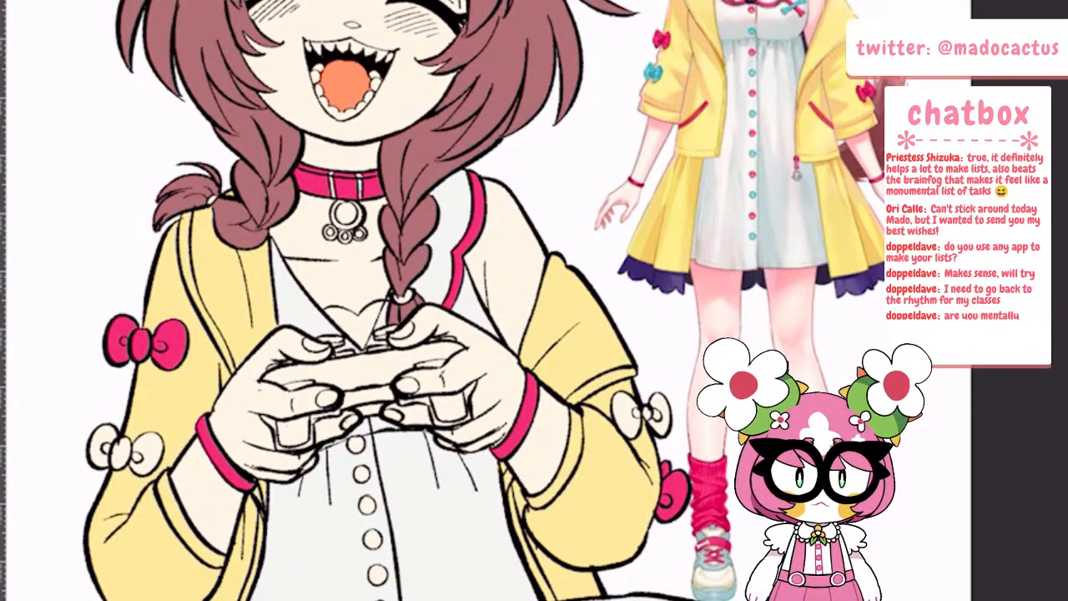
Set the drawing colour to teal 39B2C0 and fill the left sleeve's lower bow and the right sleeve's upper bow
scroll(710, 330, "down", 4)
scroll(769, 227, "up", 5)
scroll(776, 217, "down", 2)
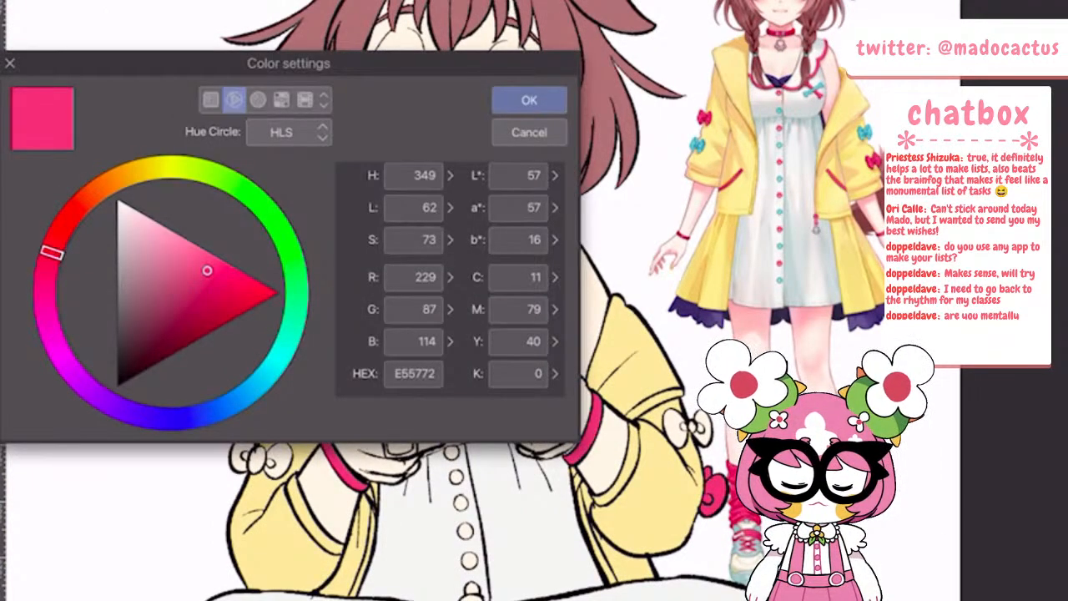
left_click_drag(282, 352, 272, 368)
left_click_drag(207, 277, 203, 295)
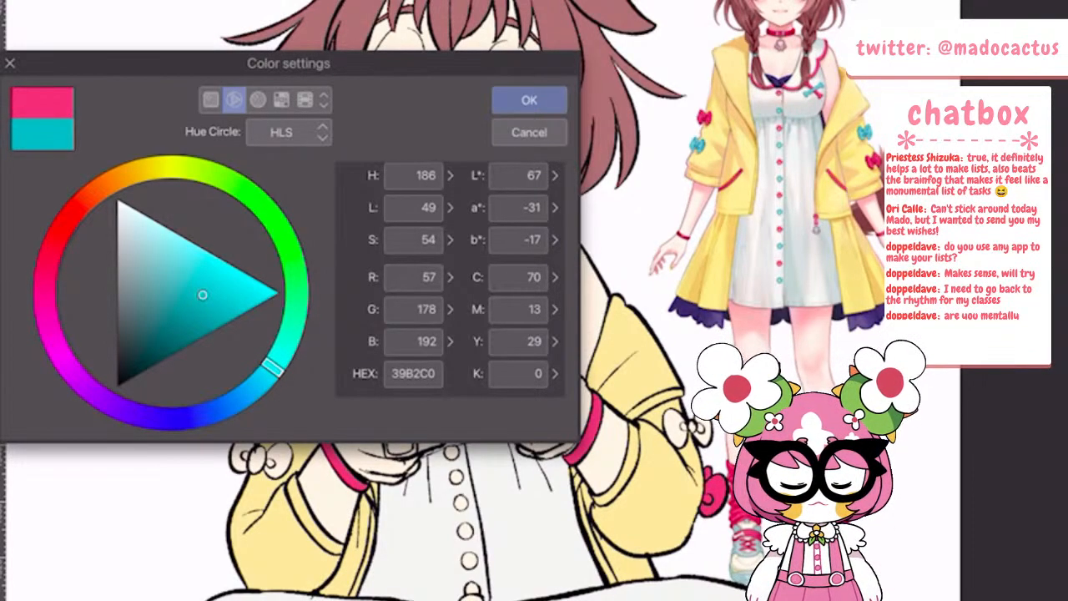
key("Return")
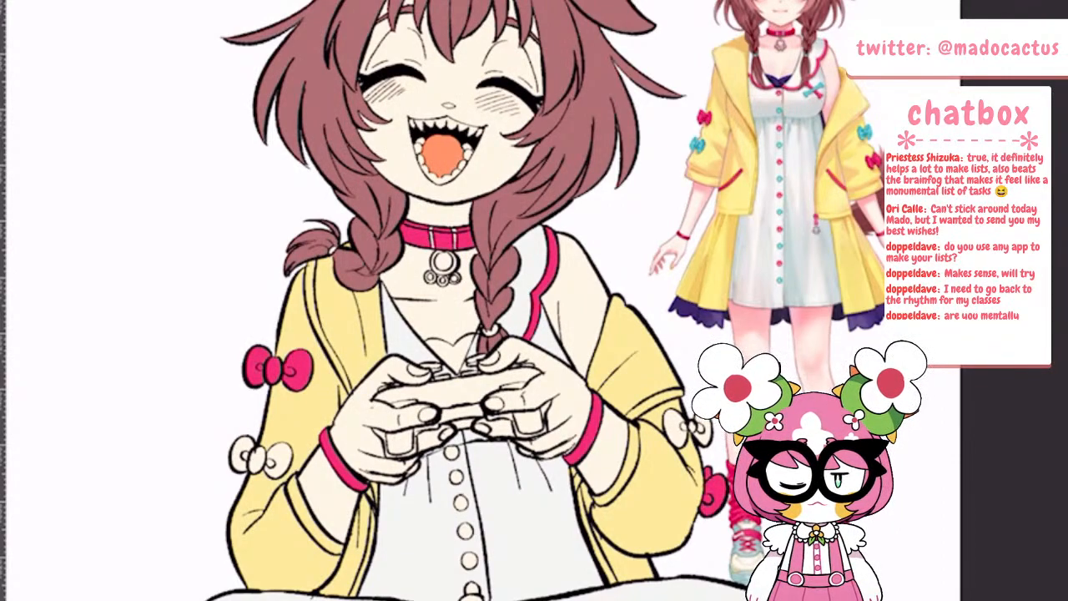
left_click_drag(239, 453, 282, 458)
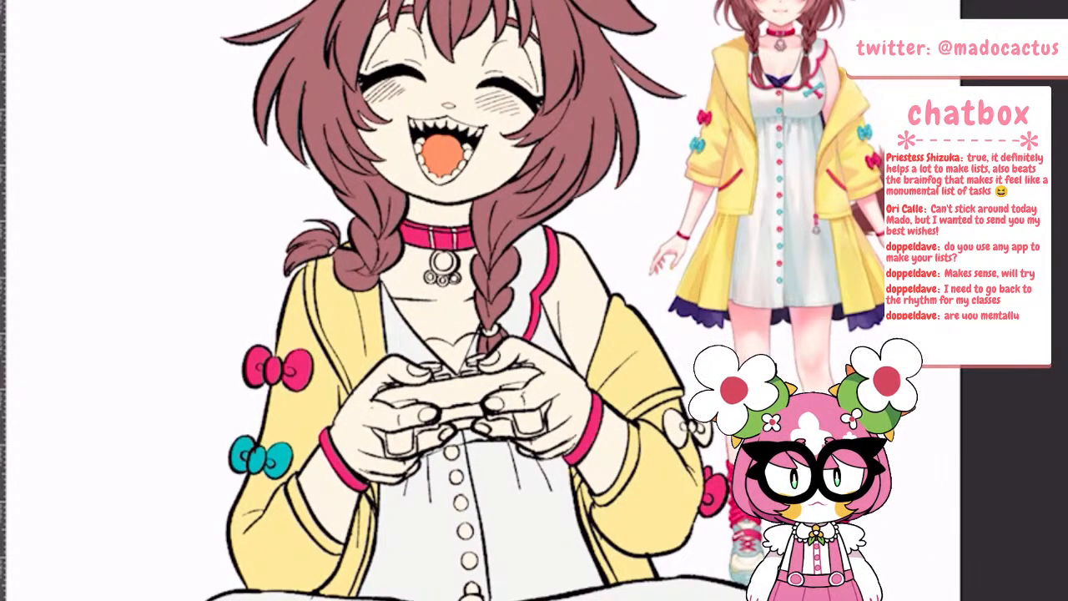
left_click_drag(679, 426, 706, 425)
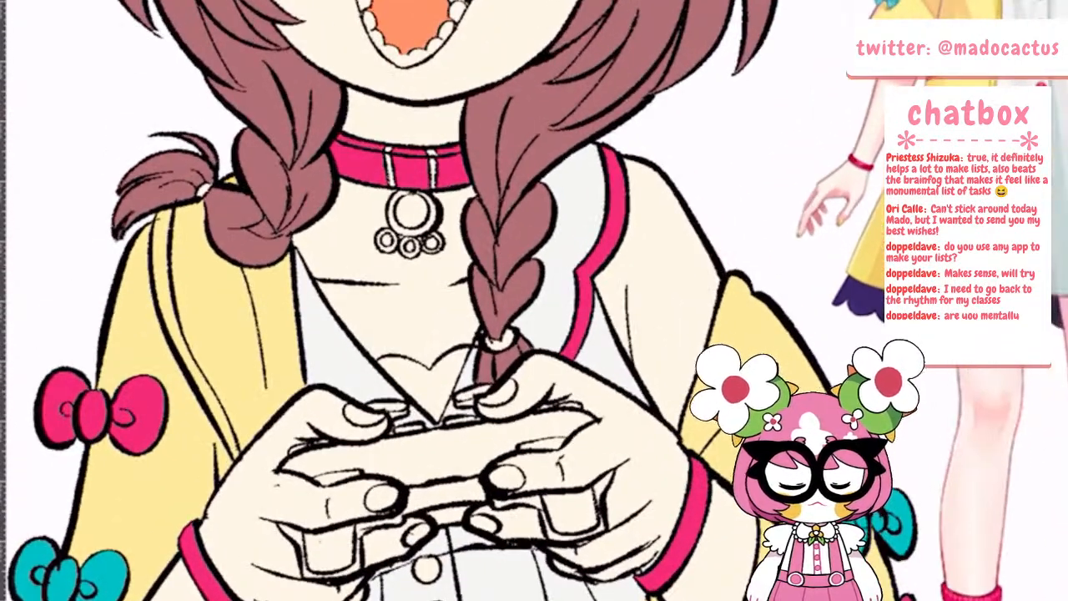
Fill both braid ties and every other button down the front of the dress with teal
left_click(203, 190)
left_click(501, 340)
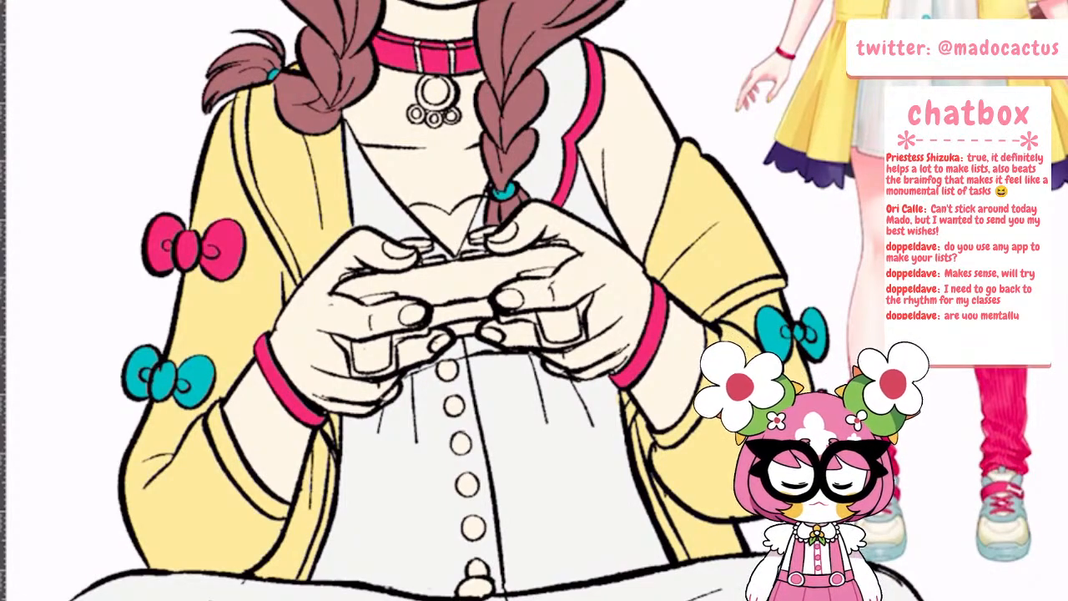
left_click(475, 587)
left_click(473, 527)
left_click(460, 443)
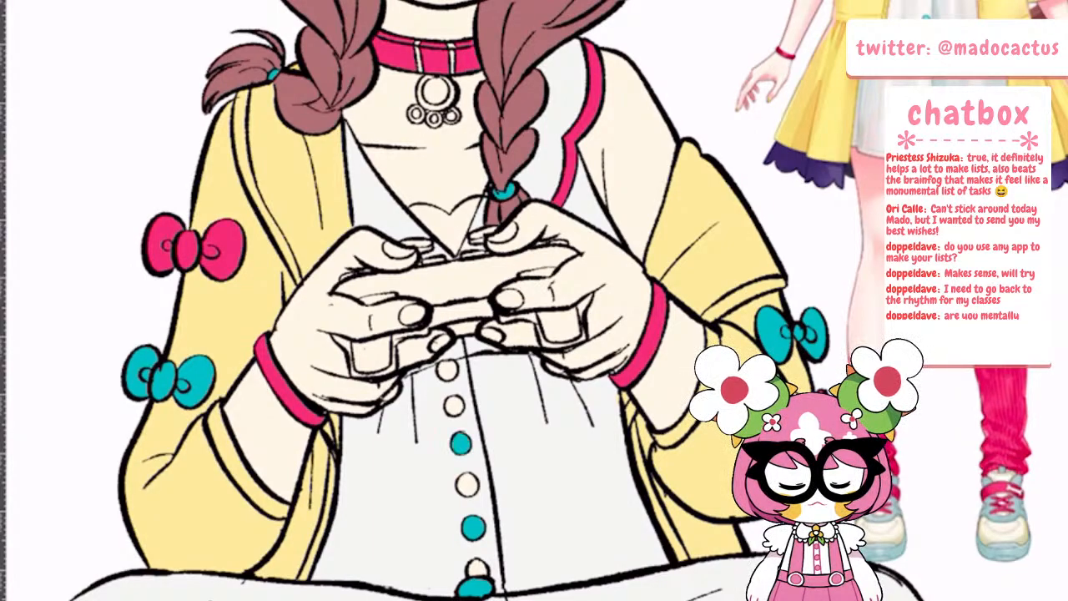
left_click(447, 371)
scroll(541, 409, "down", 5)
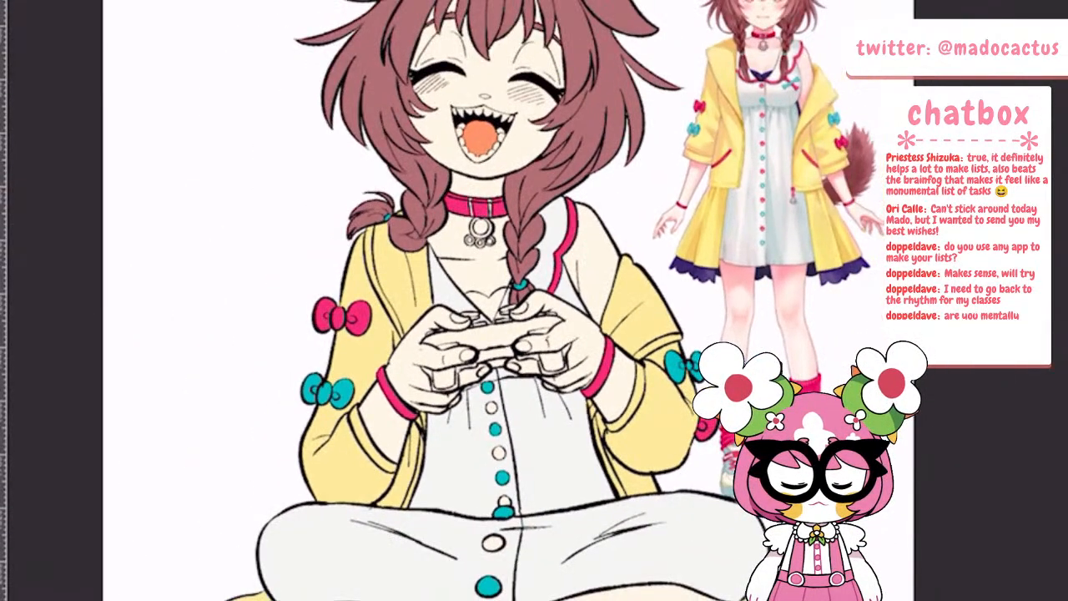
scroll(607, 367, "up", 3)
scroll(607, 301, "down", 5)
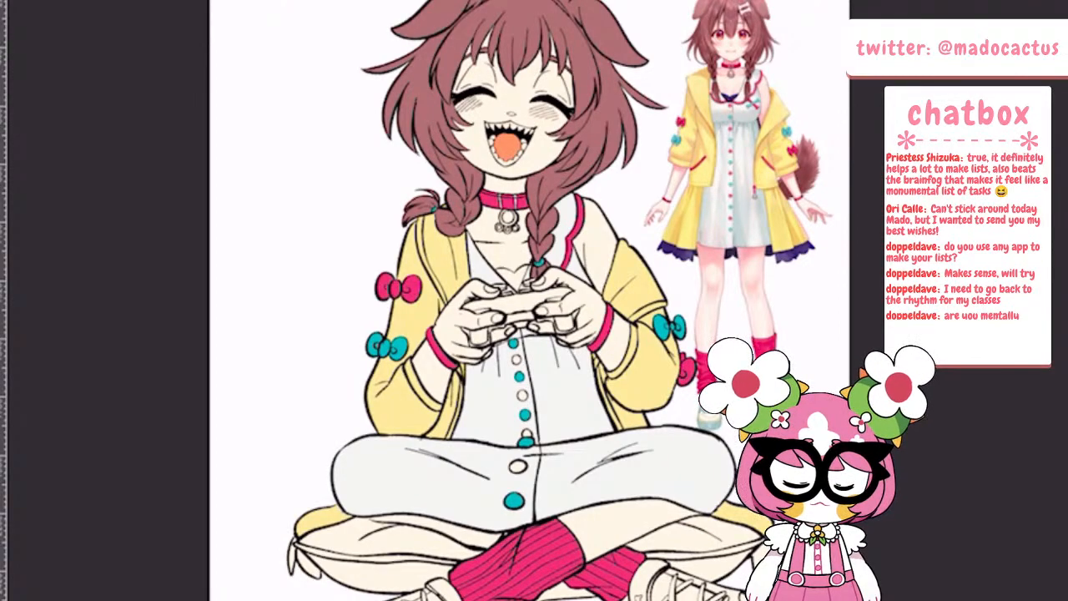
Fill the right shoe's body, the left shoe's toe panel and the left side of the cushion with the dress's off-white
scroll(534, 333, "up", 2)
left_click_drag(534, 450, 417, 250)
scroll(467, 333, "up", 4)
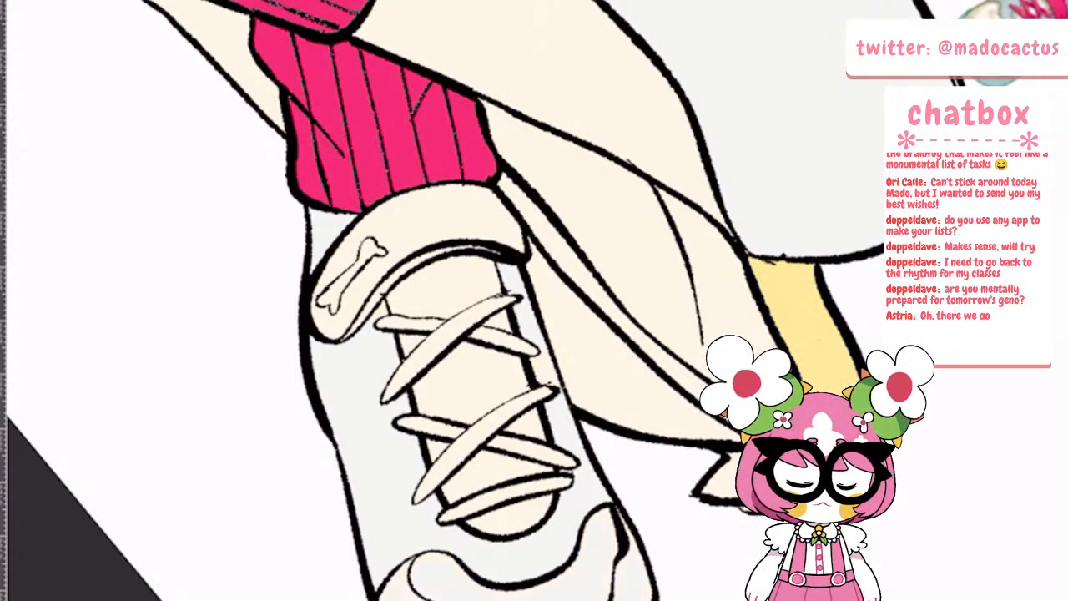
scroll(447, 442, "down", 5)
key("ctrl+0")
scroll(467, 417, "up", 4)
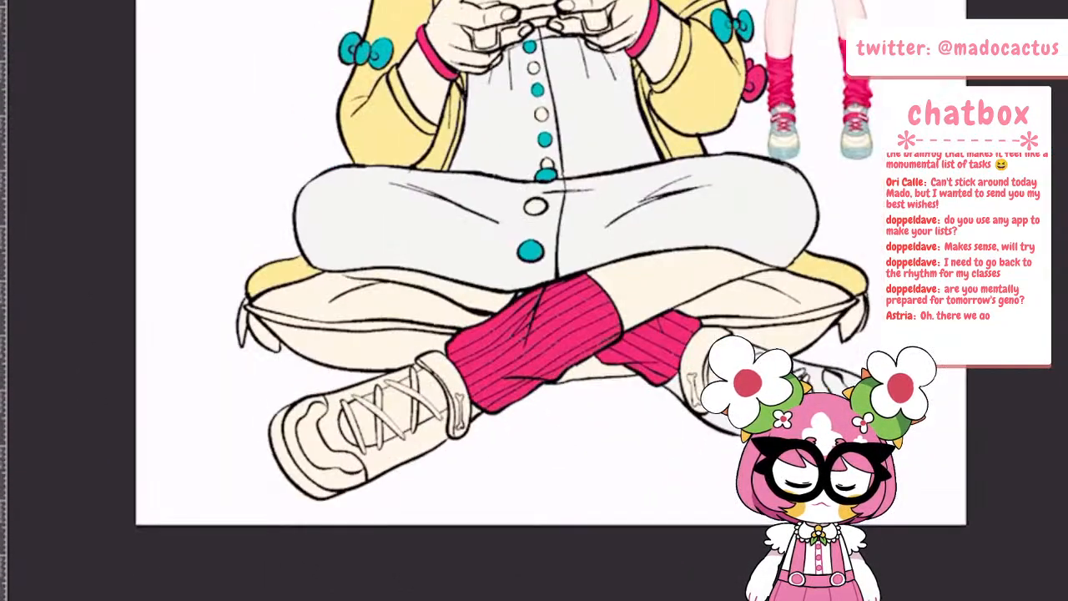
left_click_drag(453, 557, 503, 572)
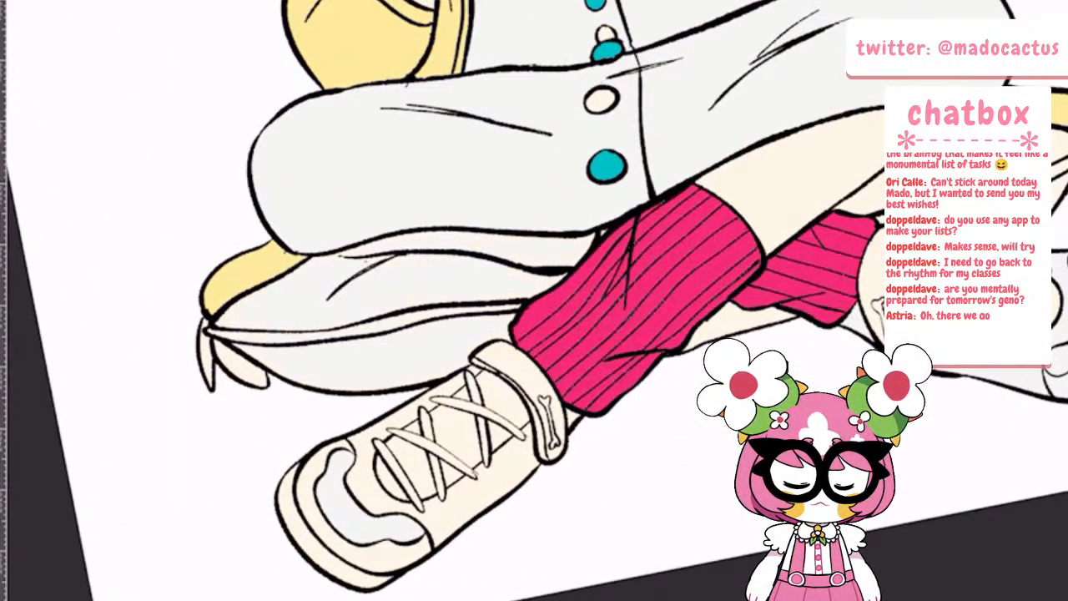
scroll(473, 364, "down", 5)
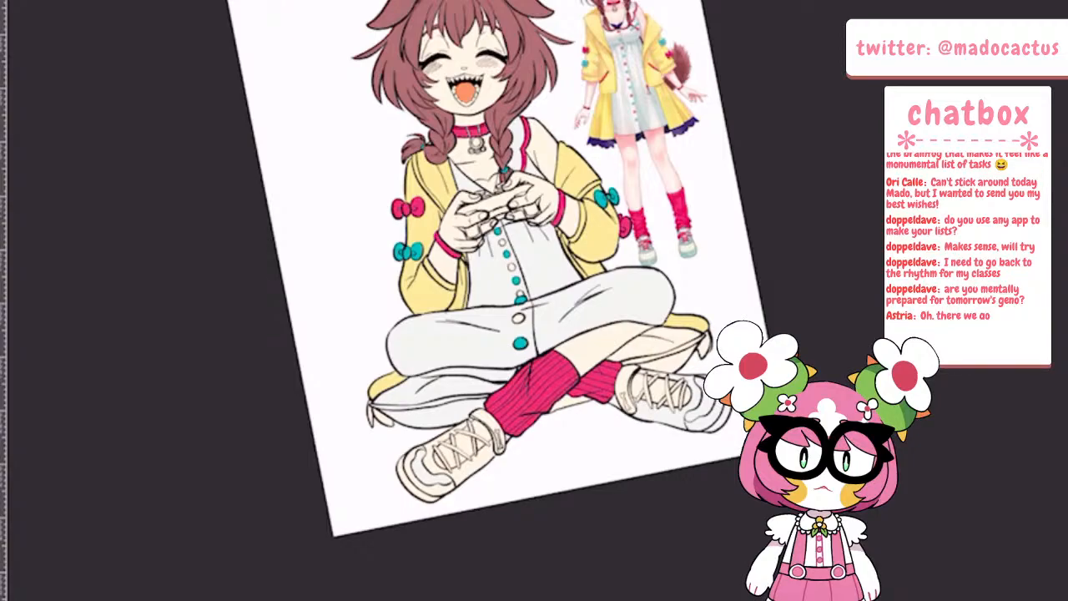
Fill the remaining uncoloured dress buttons with hot pink so they alternate with the teal ones
scroll(560, 206, "up", 4)
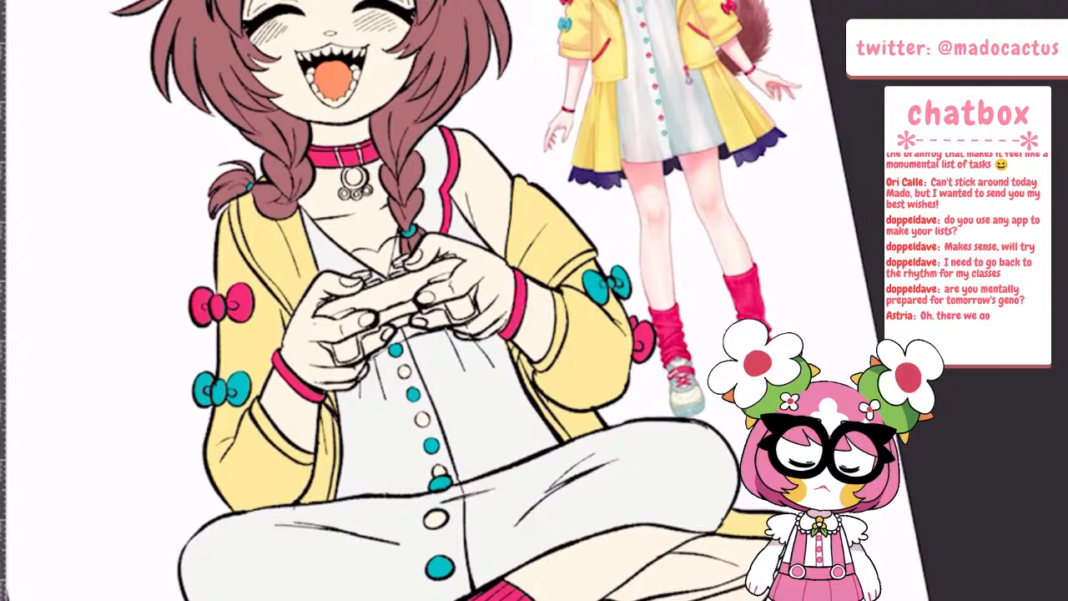
left_click(404, 372)
left_click(422, 419)
left_click(441, 472)
left_click(436, 519)
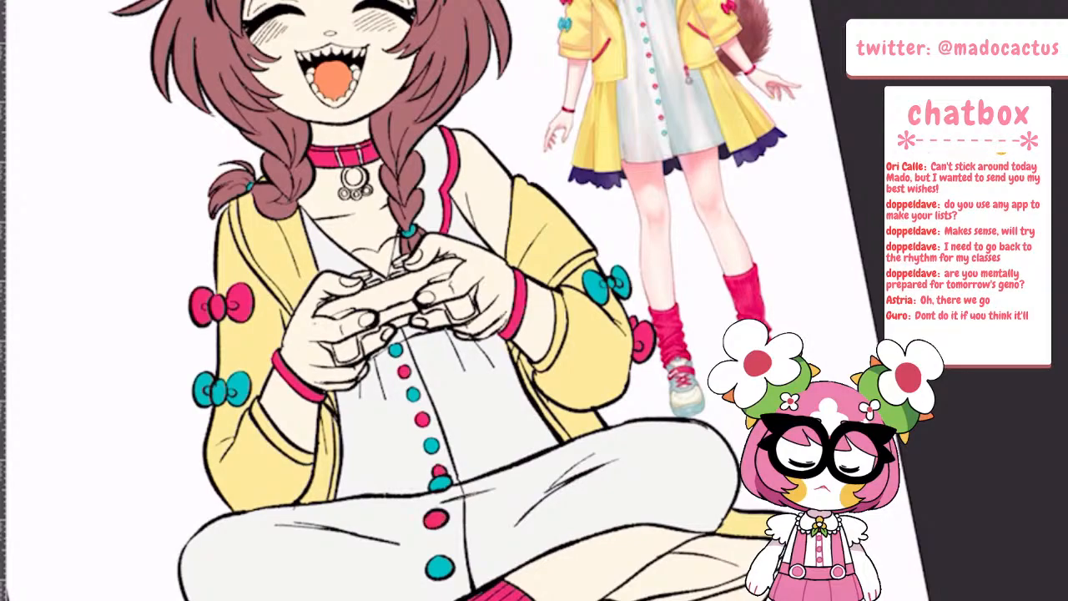
scroll(367, 417, "down", 5)
scroll(401, 283, "up", 3)
scroll(400, 283, "down", 1)
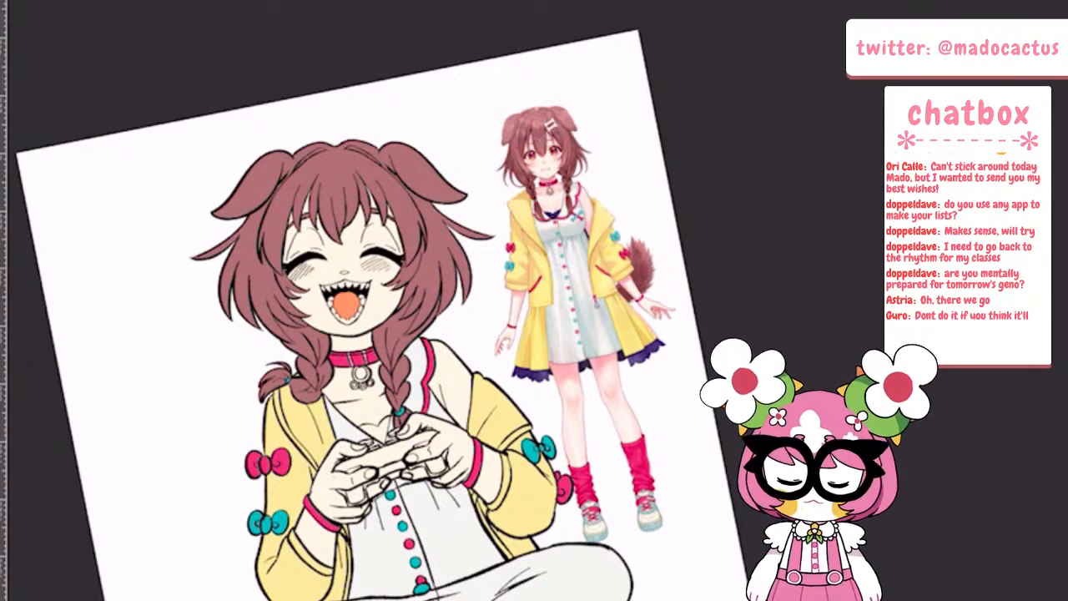
Fill the ankle strap and all the crossed laces of the right shoe with hot pink, leaving the bone emblem uncoloured
scroll(376, 317, "down", 2)
scroll(618, 455, "up", 4)
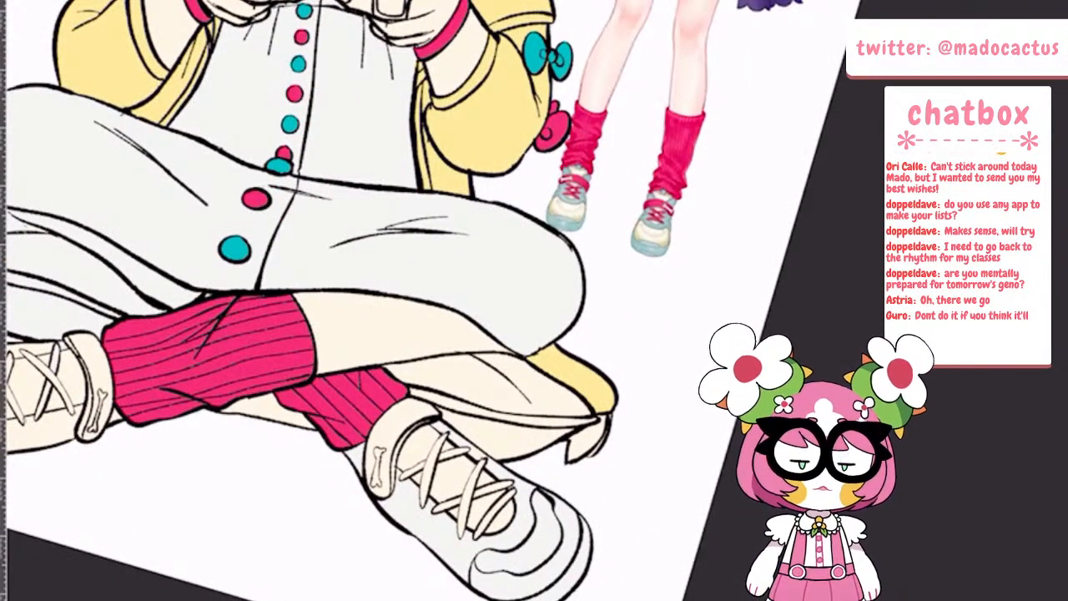
scroll(583, 447, "up", 2)
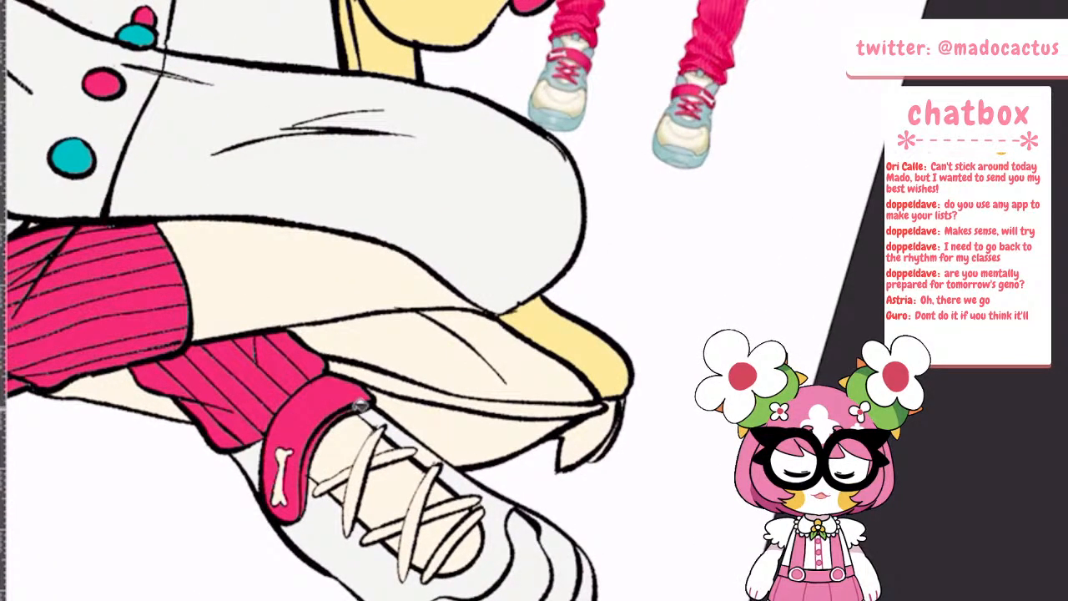
left_click(361, 480)
left_click(332, 484)
left_click(391, 456)
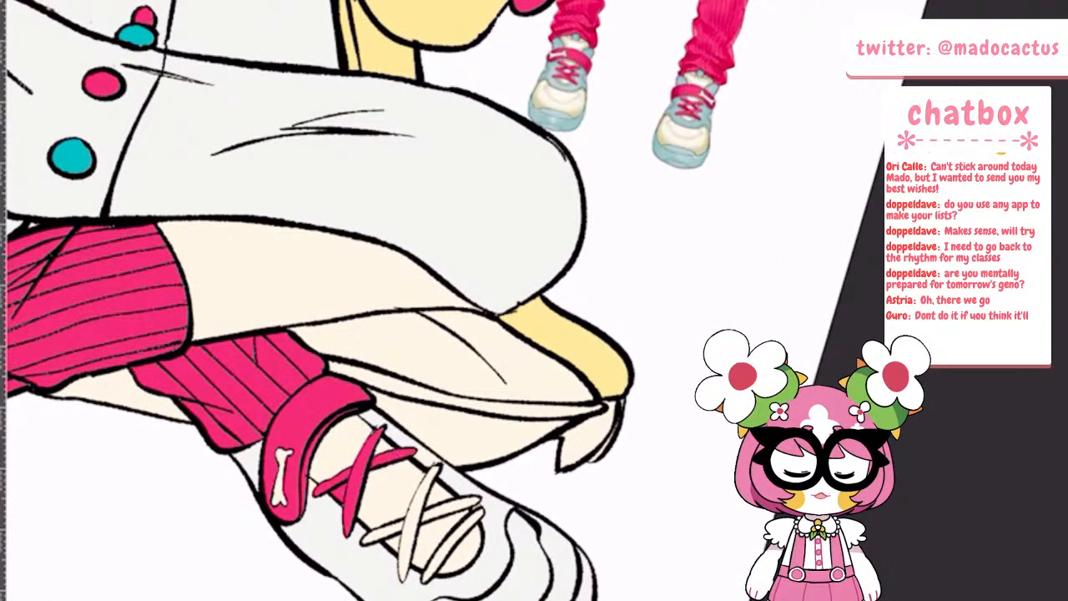
left_click(417, 524)
left_click(385, 533)
left_click(456, 505)
left_click(453, 546)
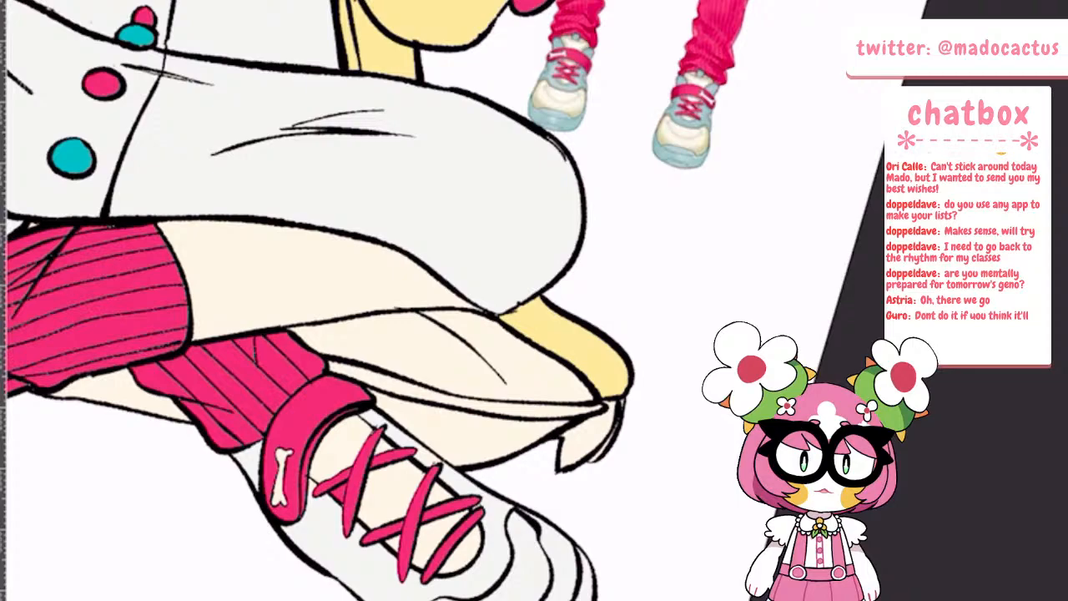
scroll(454, 492, "down", 5)
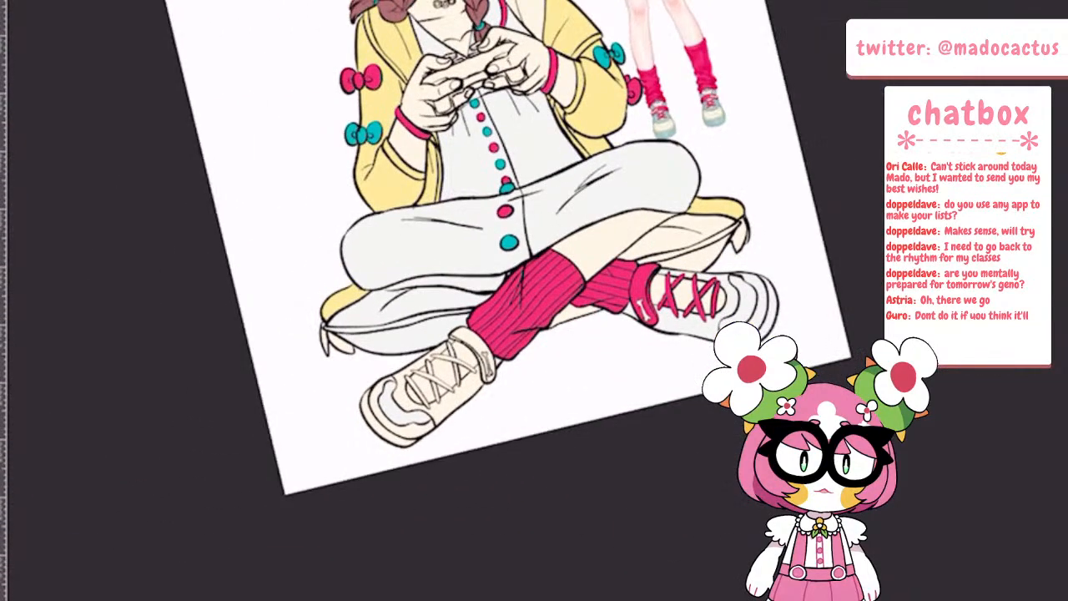
scroll(504, 336, "up", 6)
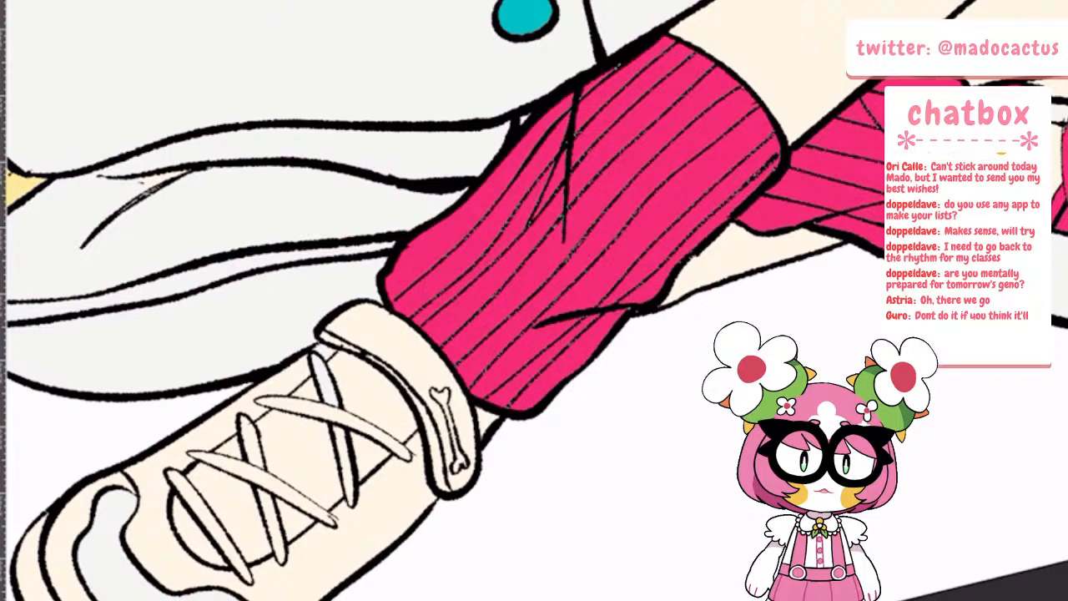
Fill the ankle strap and all the crossed laces of the left shoe with hot pink, leaving the bone emblem uncoloured
left_click(351, 321)
left_click(447, 455)
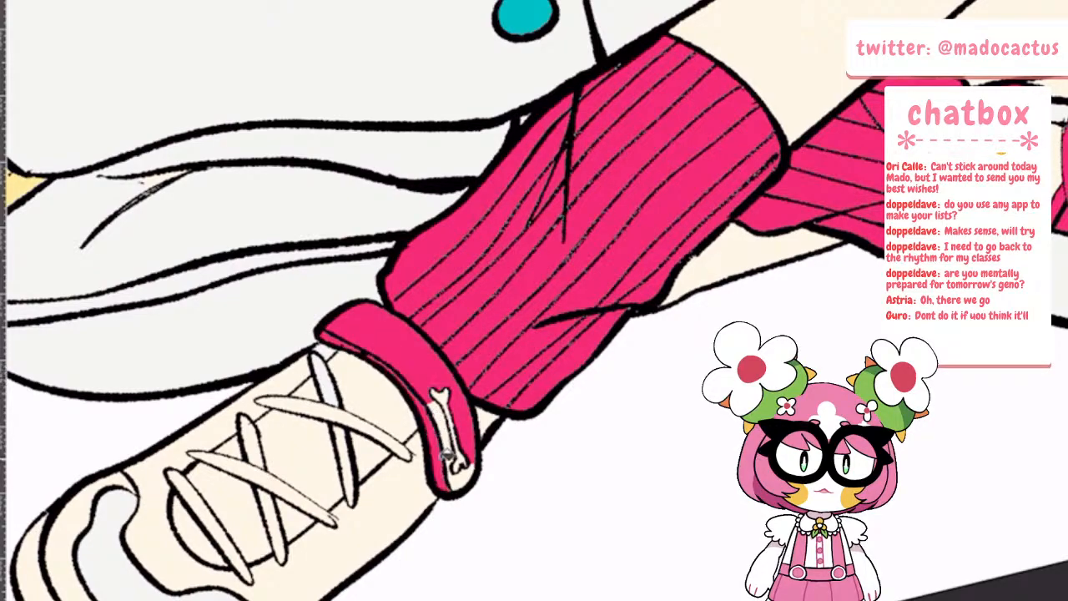
left_click(446, 454)
left_click(325, 382)
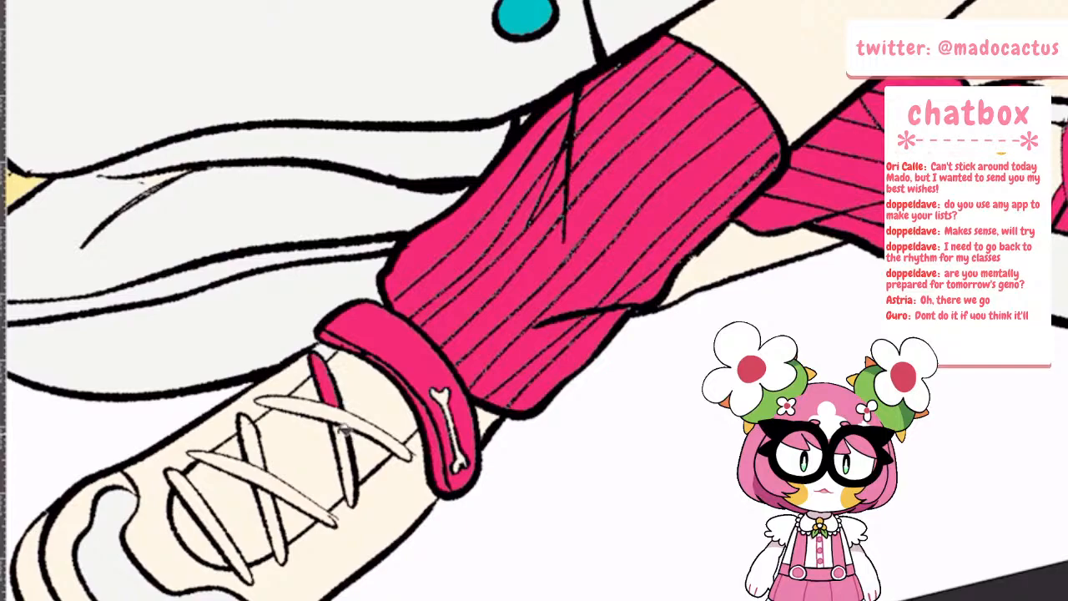
left_click(345, 435)
left_click(268, 487)
left_click(208, 524)
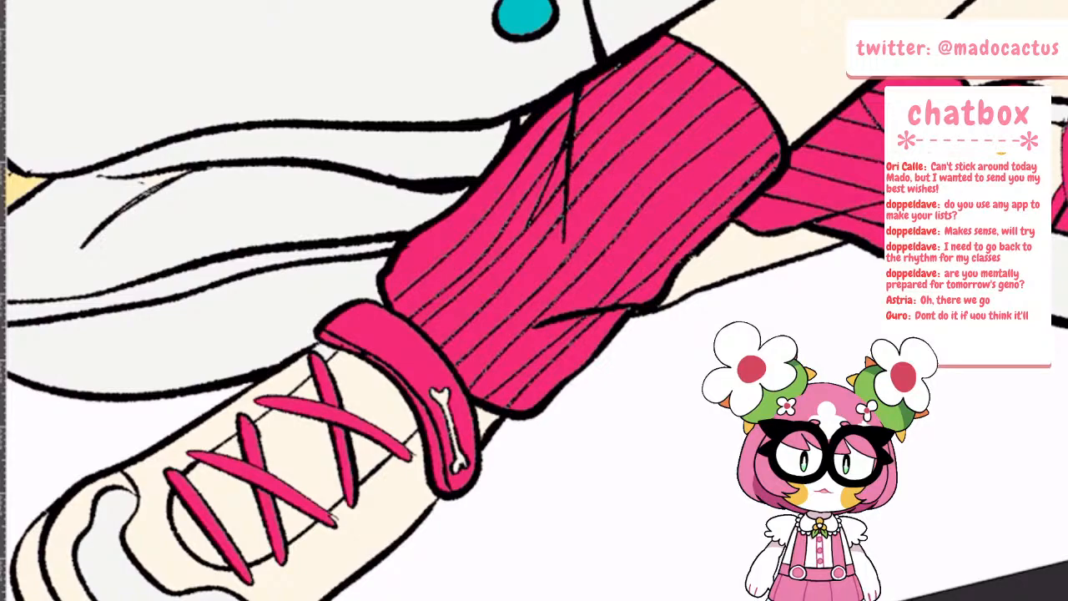
key("ctrl+z")
scroll(613, 355, "down", 5)
scroll(507, 400, "up", 4)
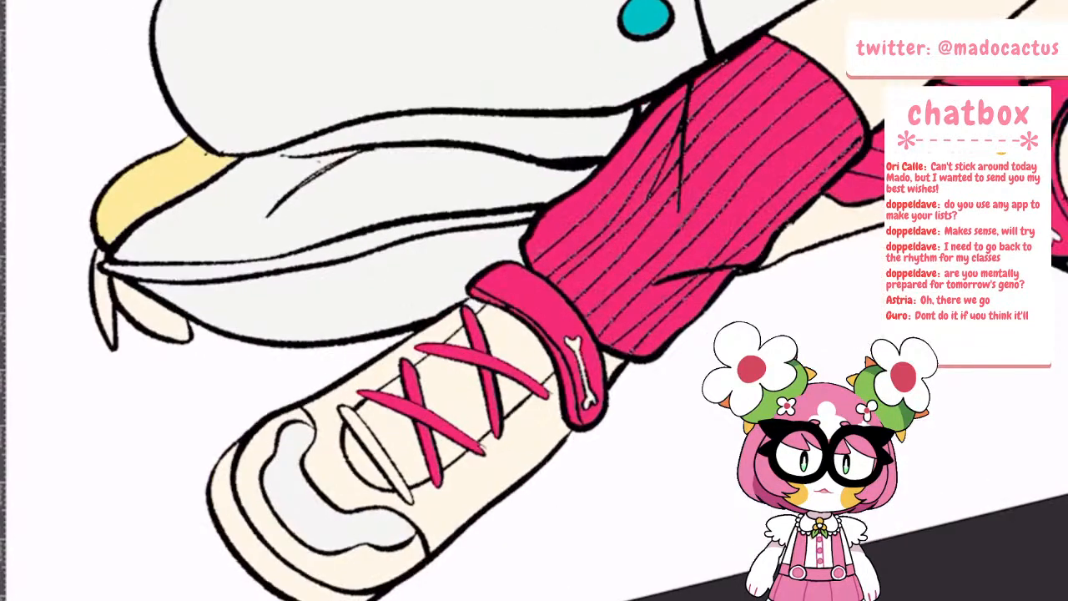
left_click(376, 453)
scroll(373, 450, "down", 5)
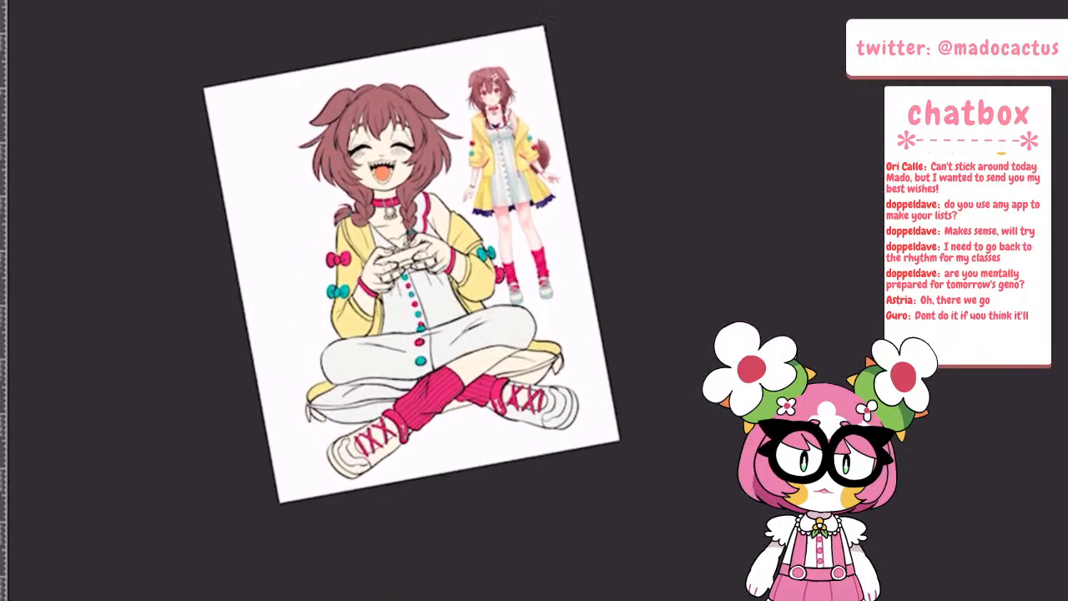
Examine the shoe colours in the costume illustration and compare them with both drawn shoes
scroll(554, 325, "up", 3)
scroll(329, 301, "up", 1)
scroll(501, 235, "up", 5)
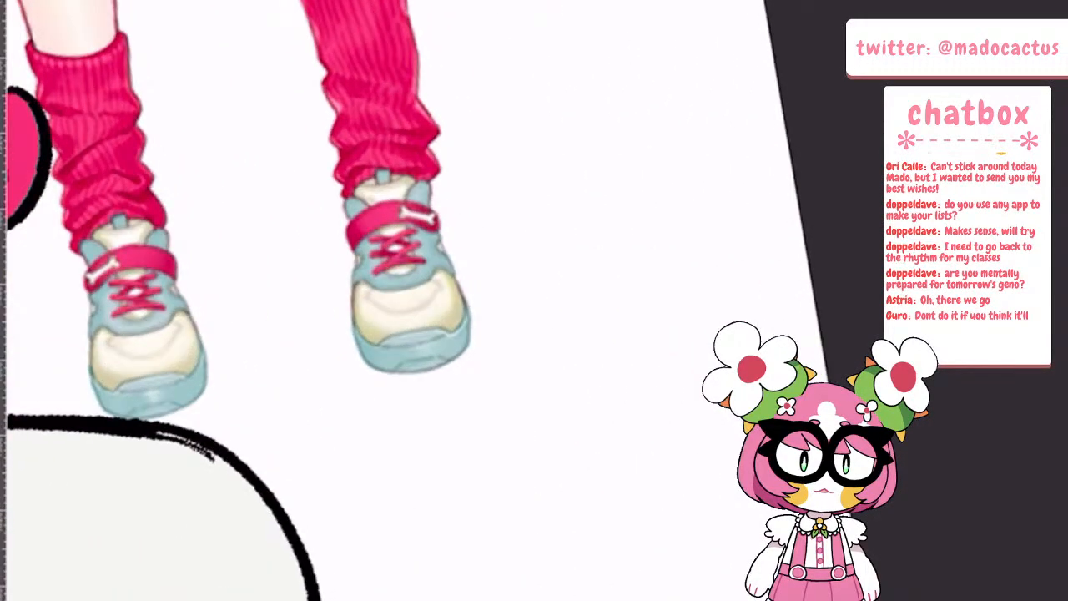
scroll(539, 359, "down", 5)
left_click_drag(538, 467, 544, 230)
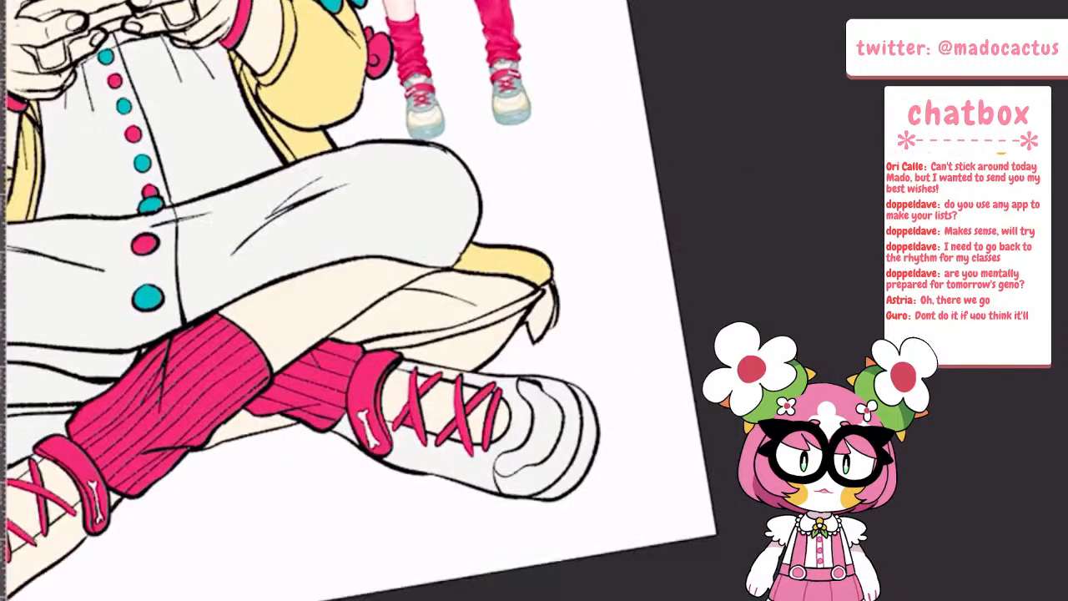
scroll(548, 404, "up", 3)
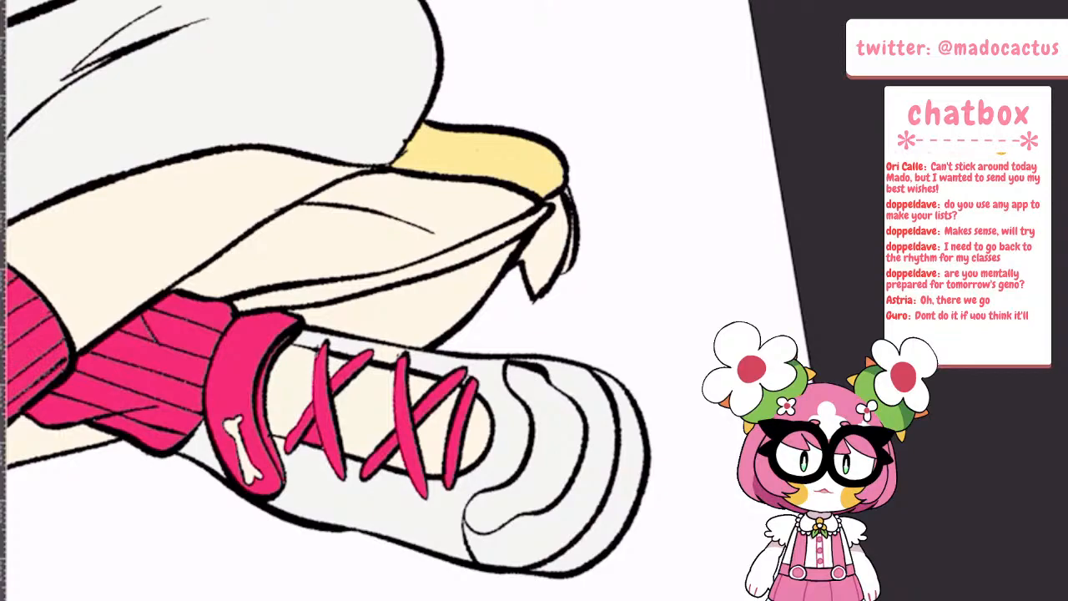
scroll(601, 412, "down", 5)
scroll(338, 395, "up", 5)
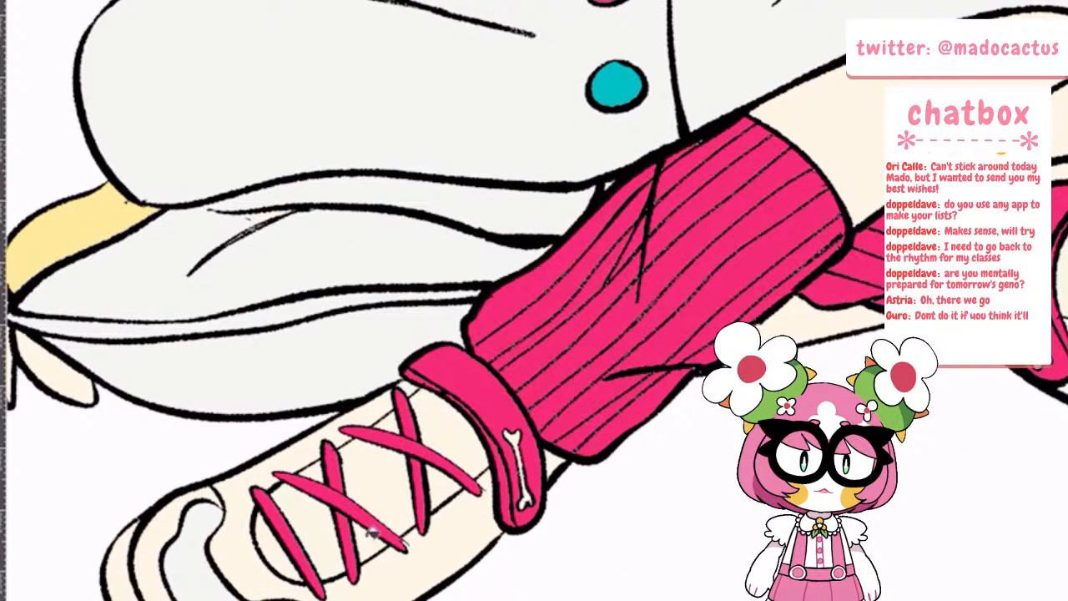
scroll(309, 435, "down", 5)
scroll(529, 243, "up", 5)
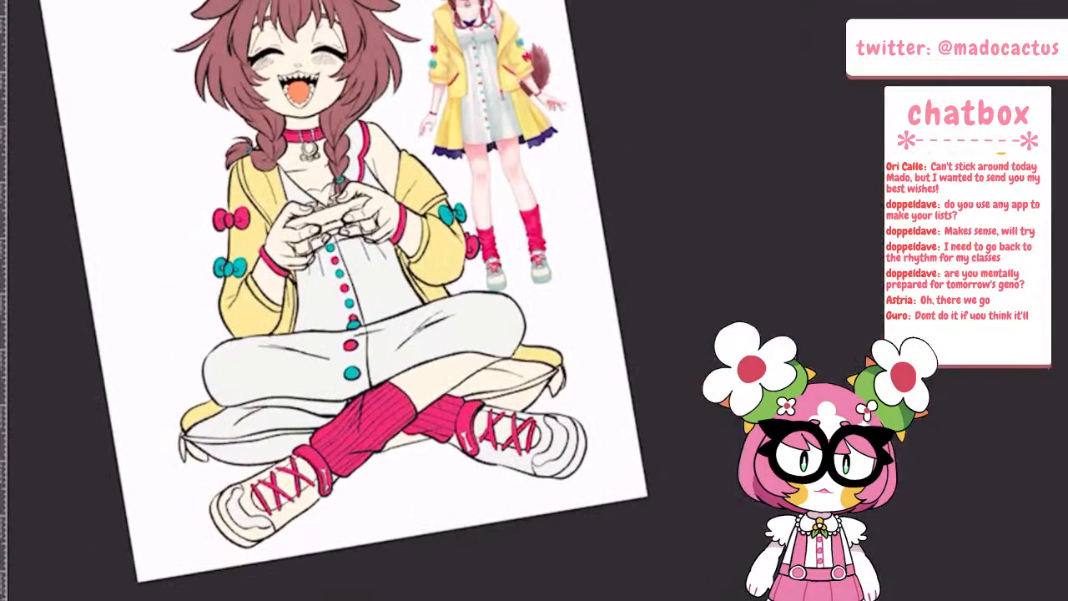
scroll(547, 208, "down", 4)
scroll(367, 534, "up", 5)
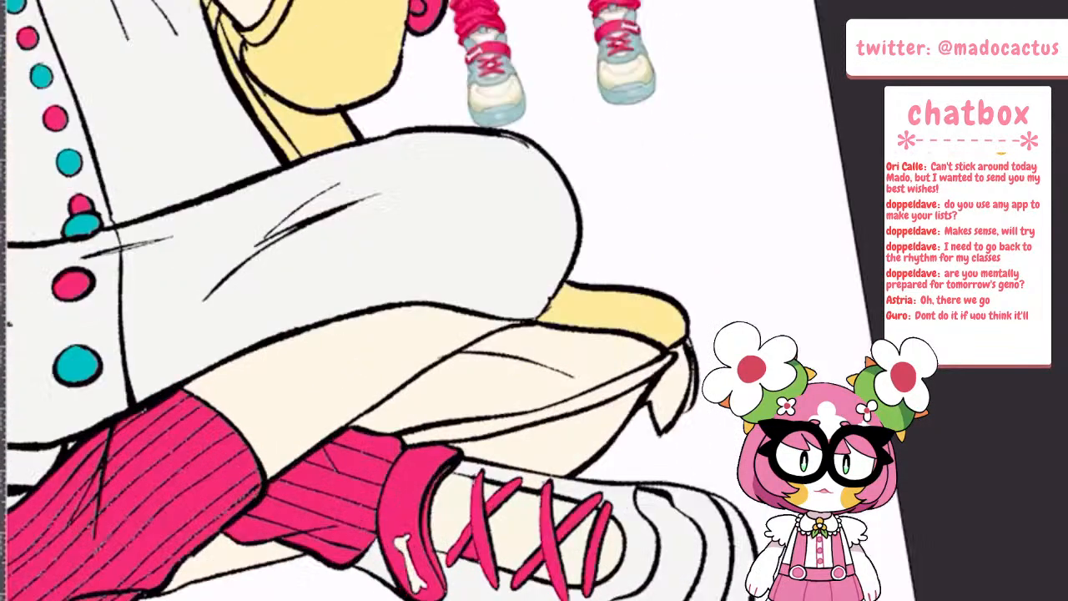
scroll(601, 417, "down", 4)
scroll(250, 434, "up", 5)
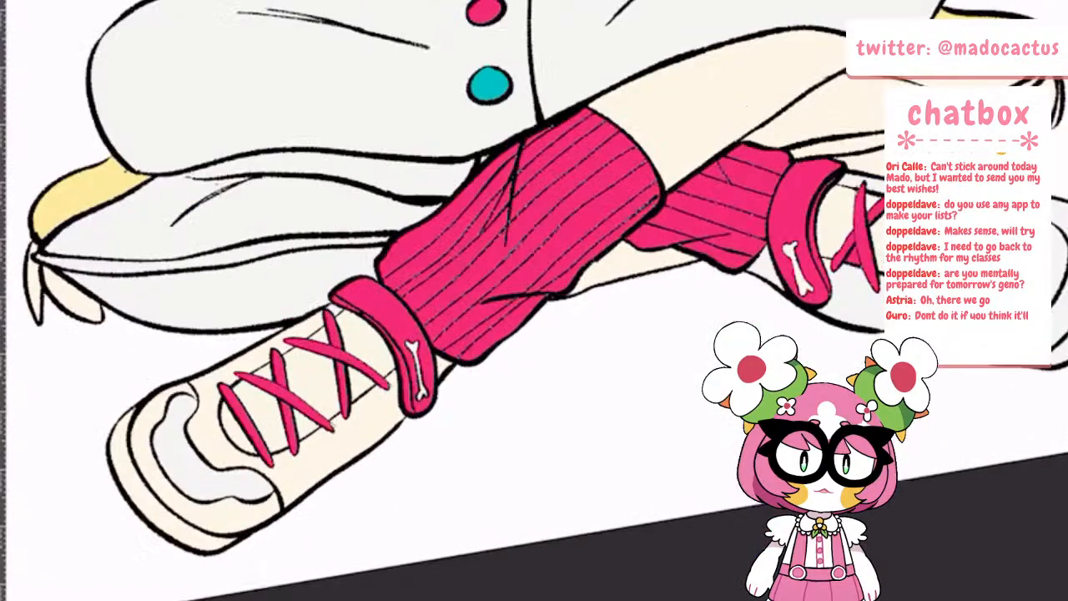
scroll(350, 351, "down", 2)
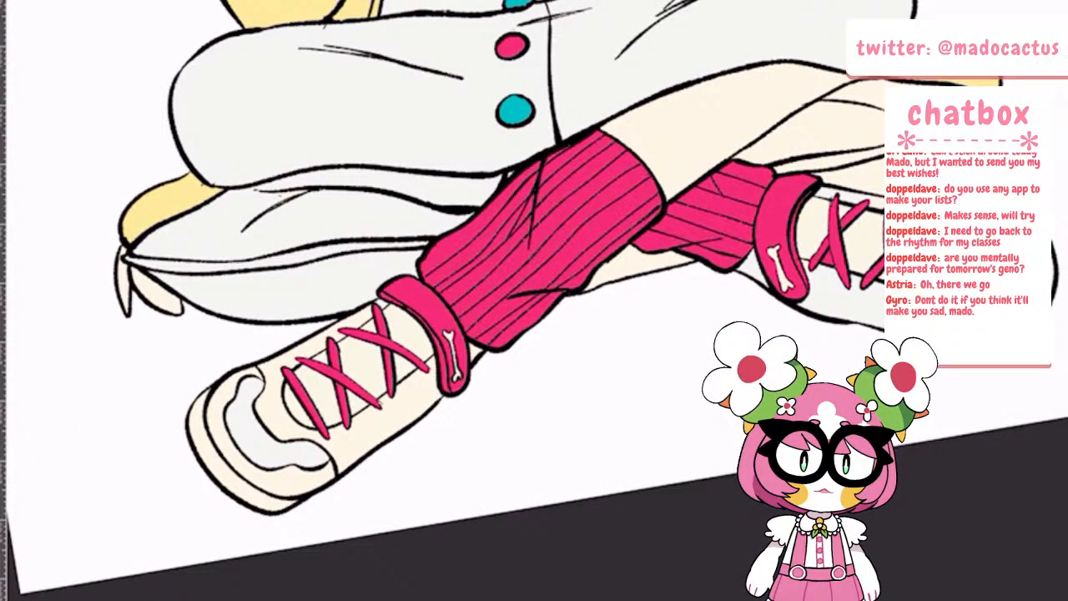
scroll(501, 300, "down", 3)
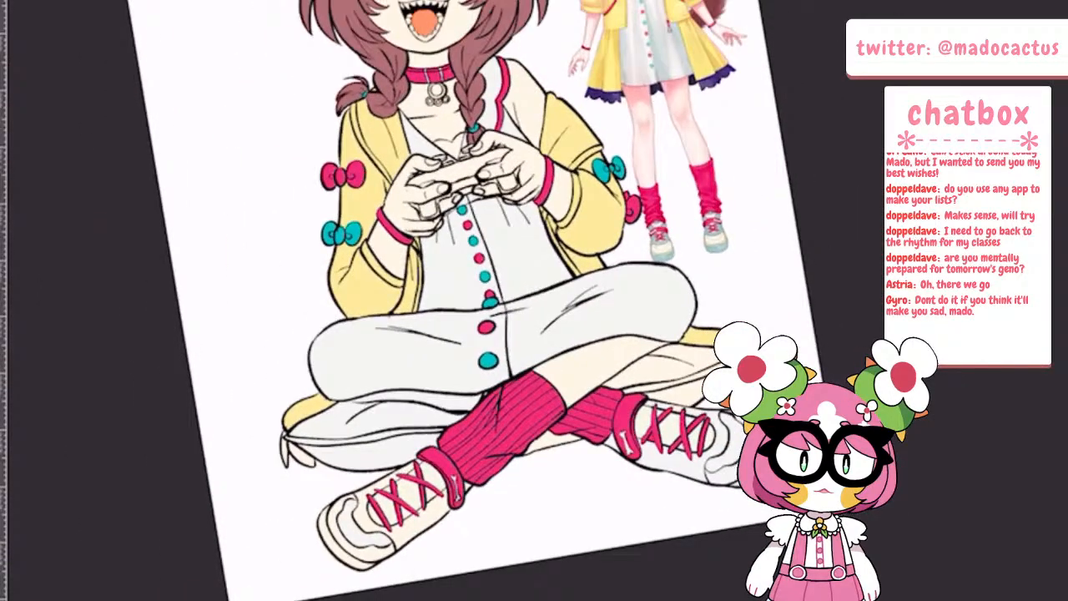
scroll(782, 209, "up", 5)
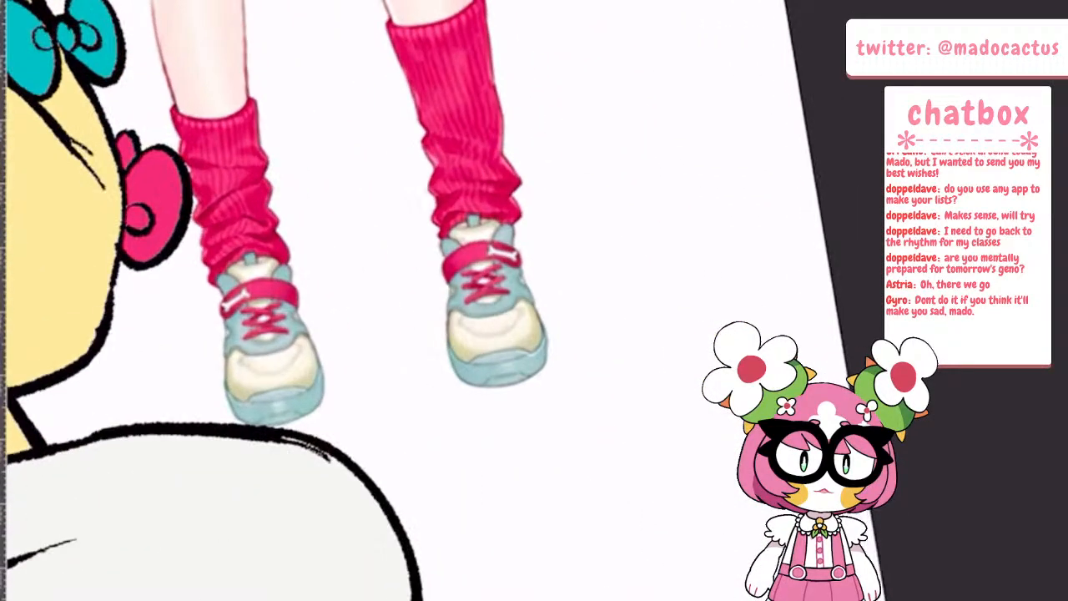
scroll(559, 200, "down", 4)
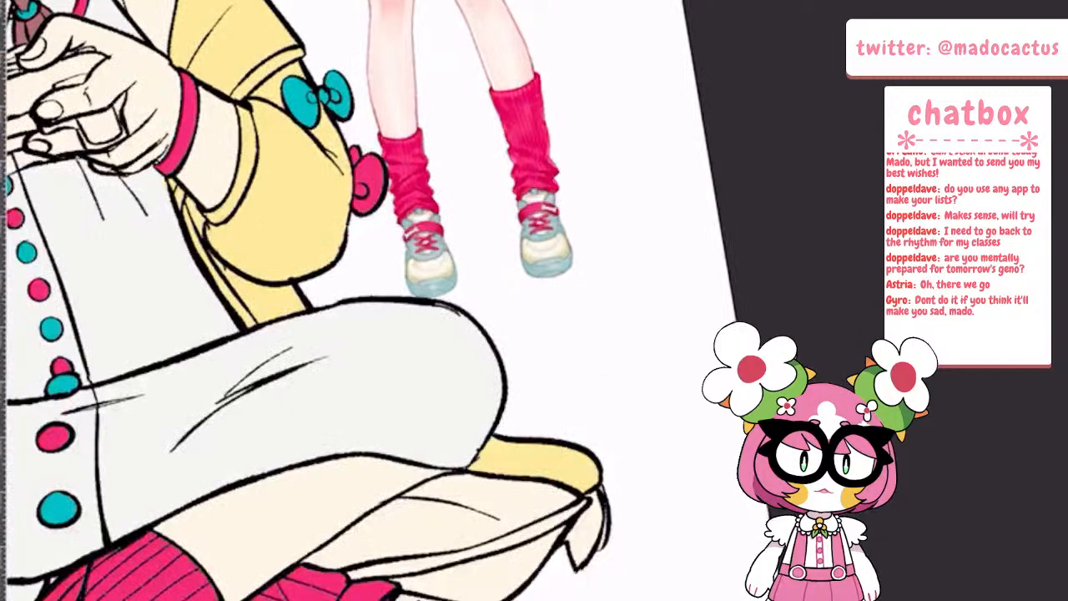
left_click_drag(559, 326, 552, 196)
scroll(552, 196, "up", 2)
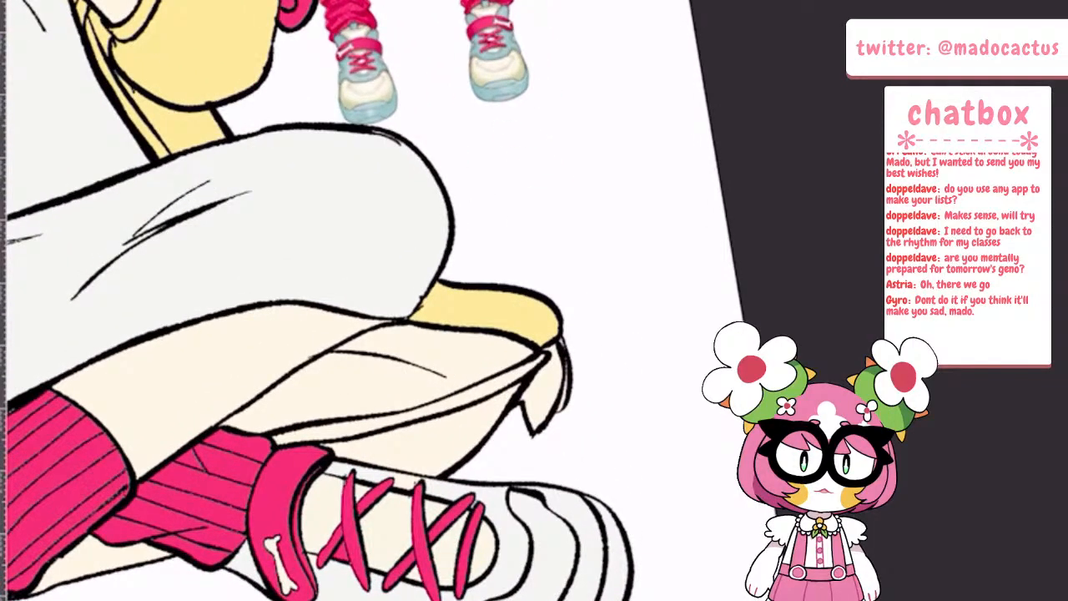
Fill the right shoe's upper, heel and sole with the reference shoe's pale blue, leaving the toe panel off-white
left_click(509, 538)
left_click(382, 469)
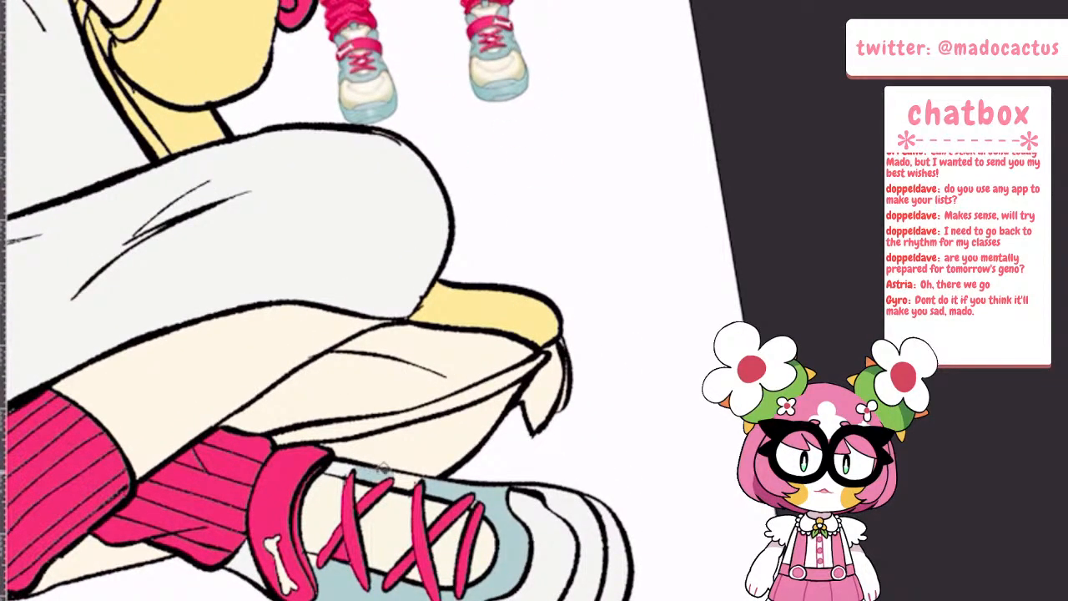
left_click(409, 478)
left_click(615, 589)
left_click(589, 554)
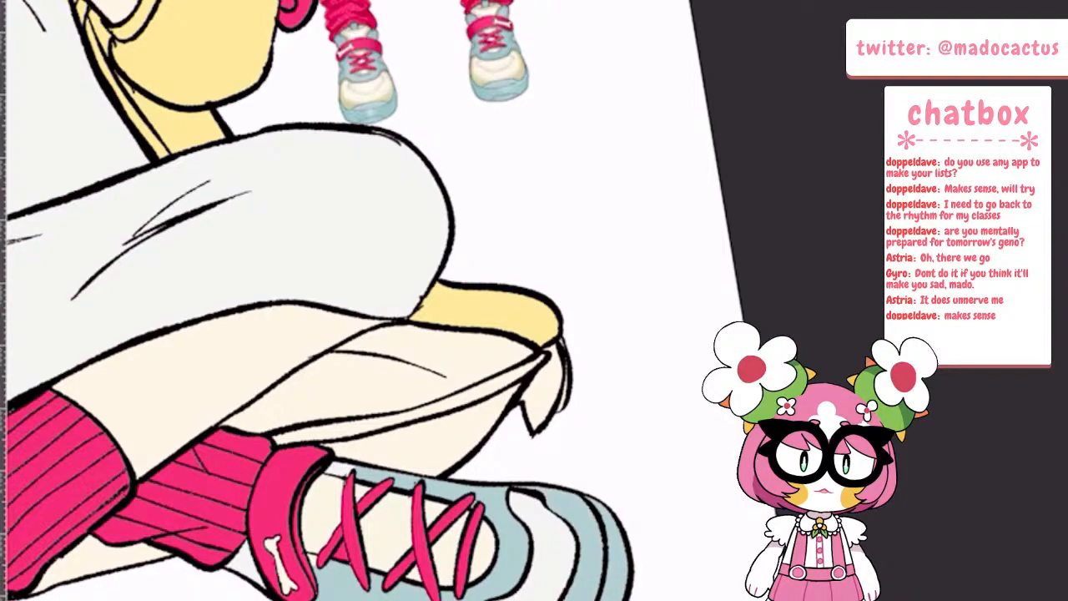
left_click(246, 565)
left_click(316, 557)
scroll(534, 300, "down", 5)
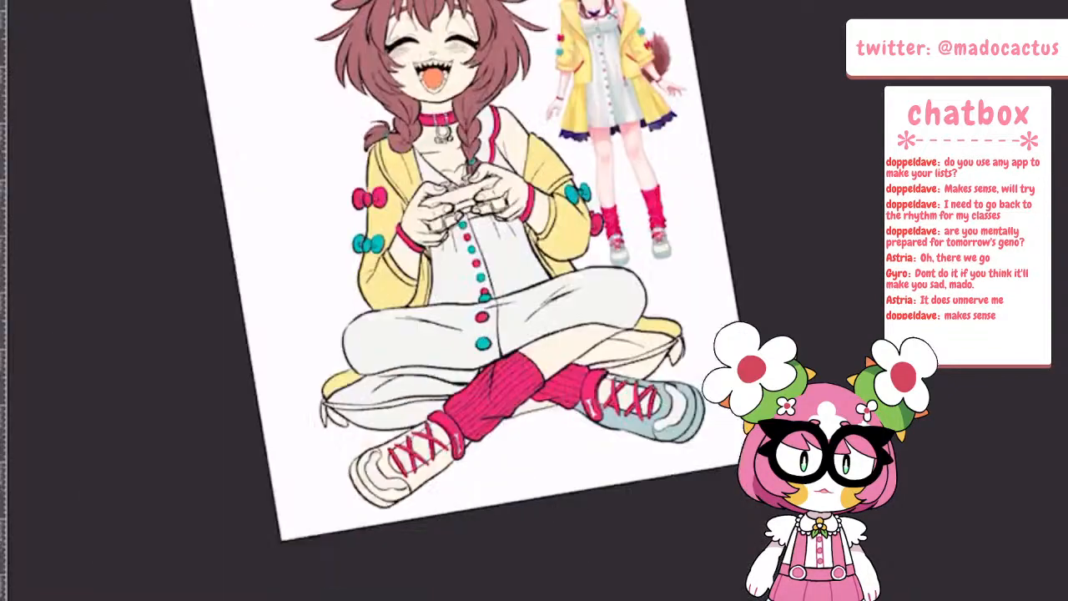
Fill the left shoe's upper, sides and sole with the same pale blue, leaving the toe panel and tongue as they are
left_click_drag(434, 317, 501, 289)
scroll(704, 344, "up", 5)
left_click(649, 296)
scroll(701, 333, "down", 5)
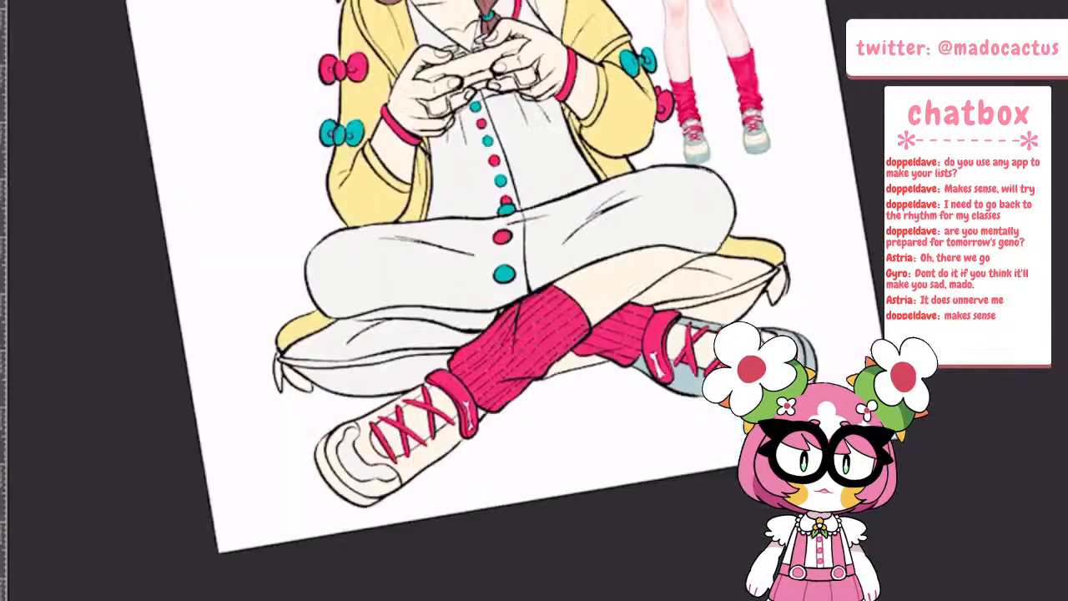
scroll(567, 386, "up", 4)
scroll(429, 190, "up", 3)
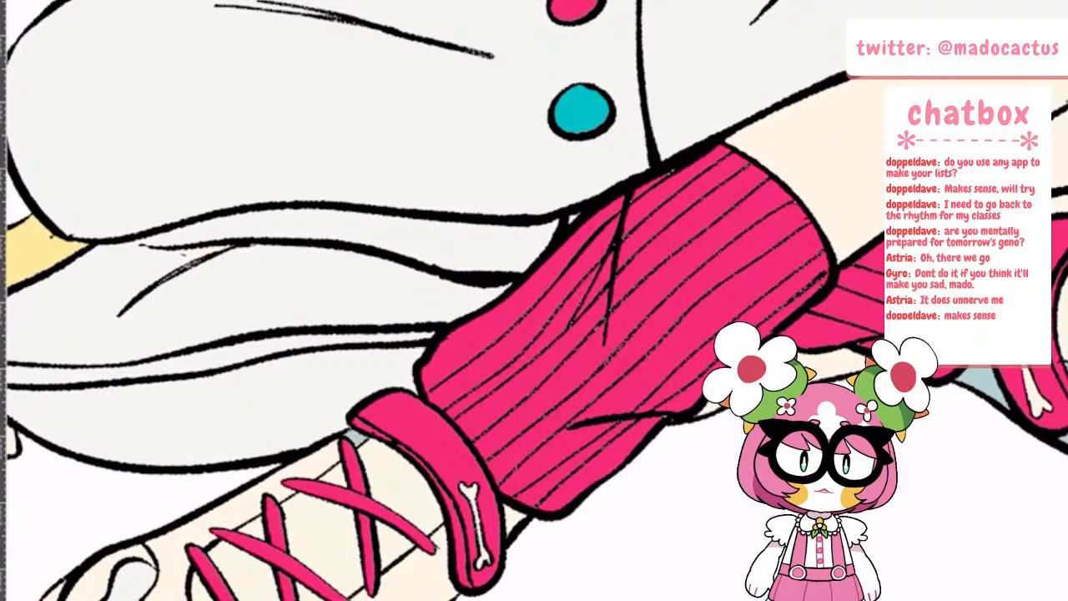
left_click(300, 470)
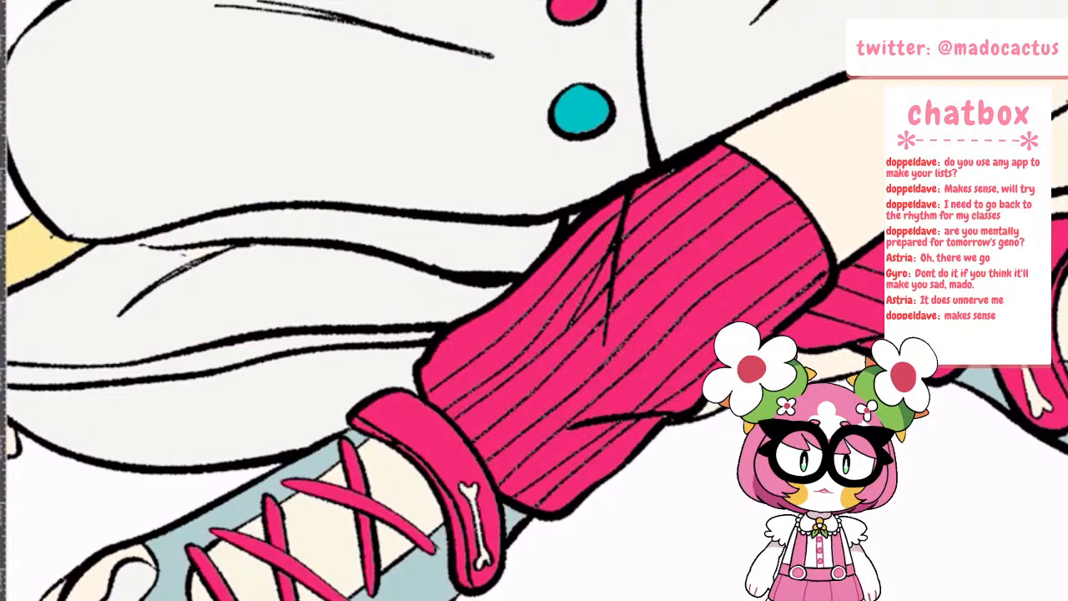
left_click(92, 578)
scroll(167, 517, "down", 3)
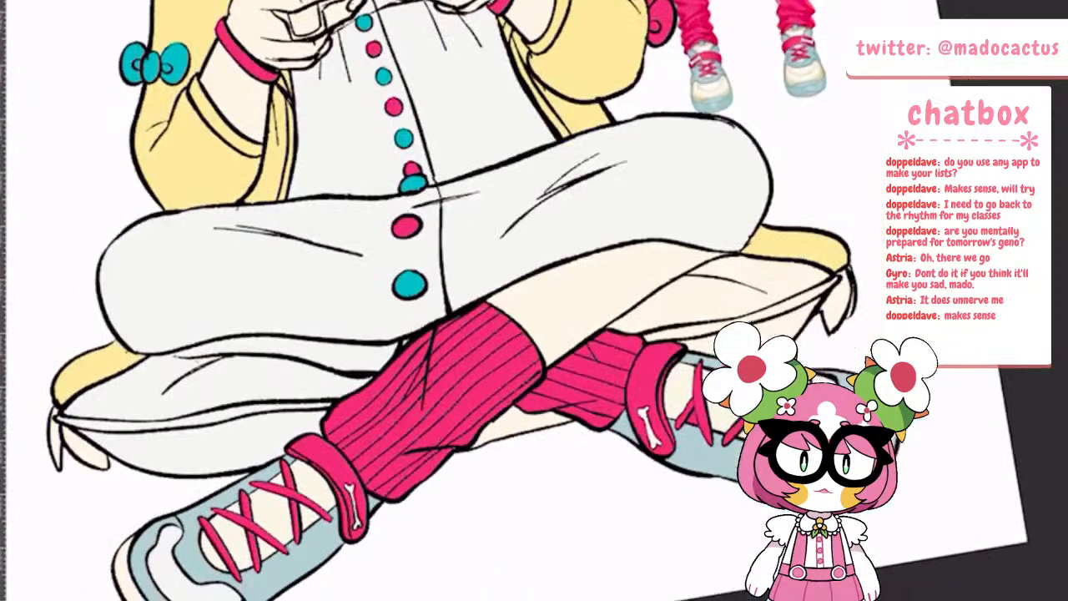
left_click(124, 576)
Try pale blue fills on the upper and lower parts of the cushion's left side and undo them
left_click(242, 384)
left_click(200, 438)
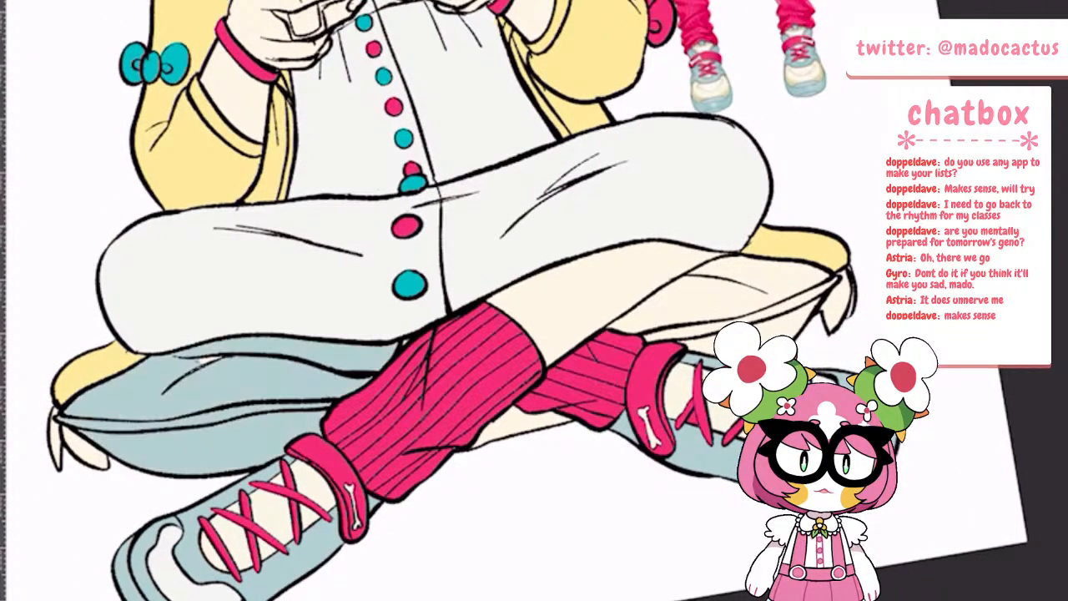
key("ctrl+z")
key("ctrl+z")
Fill the heart-shaped piece at the dress neckline with the dark purple of the reference costume
scroll(374, 424, "down", 2)
key("ctrl+0")
scroll(576, 308, "up", 5)
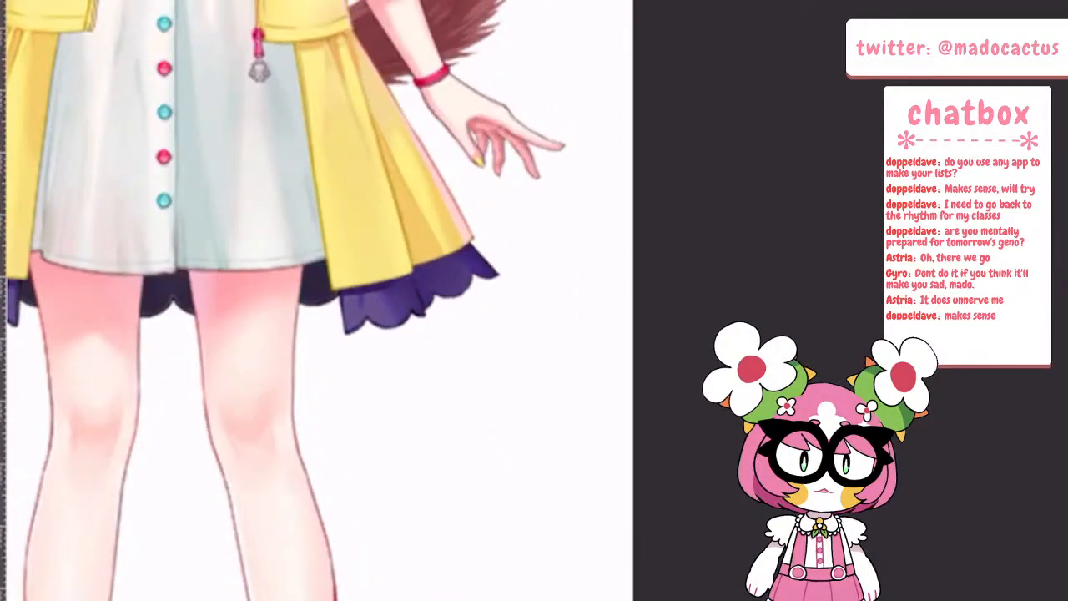
key("ctrl+0")
scroll(209, 500, "up", 5)
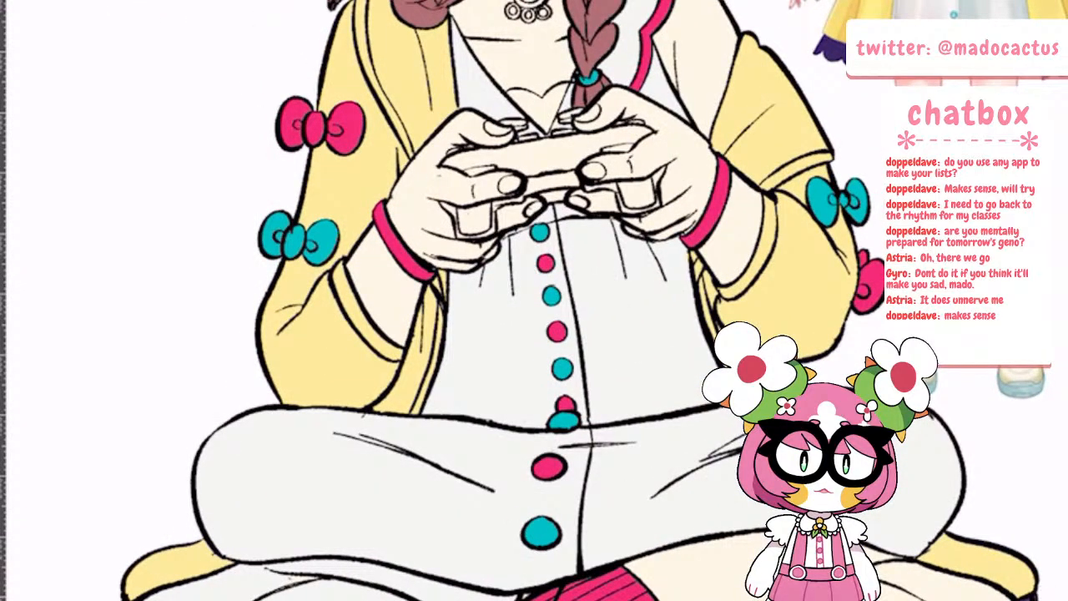
scroll(621, 467, "down", 3)
scroll(667, 133, "up", 3)
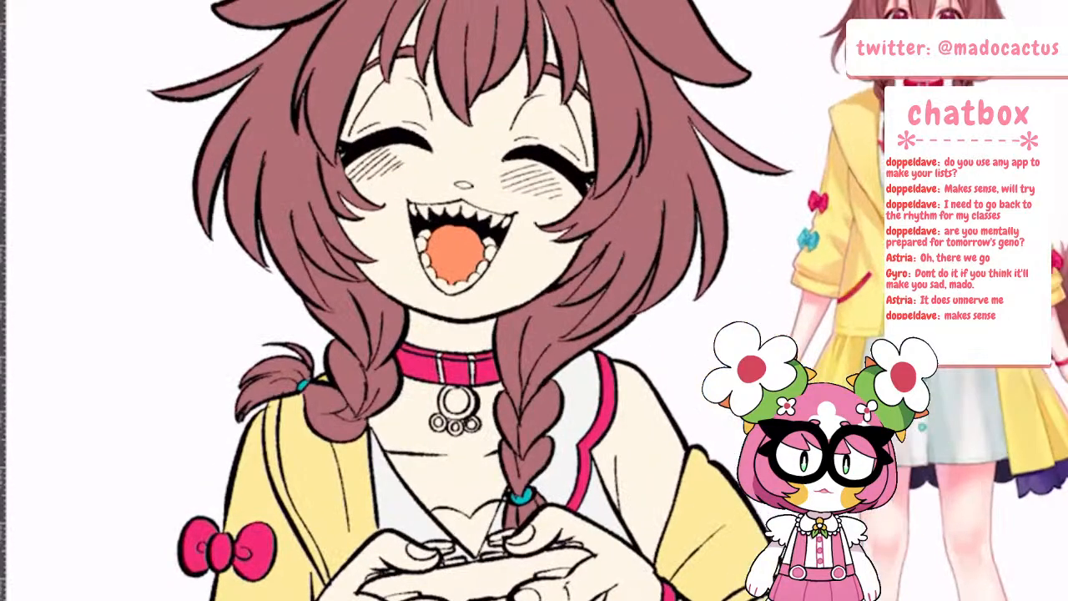
left_click(471, 527)
scroll(439, 388, "down", 2)
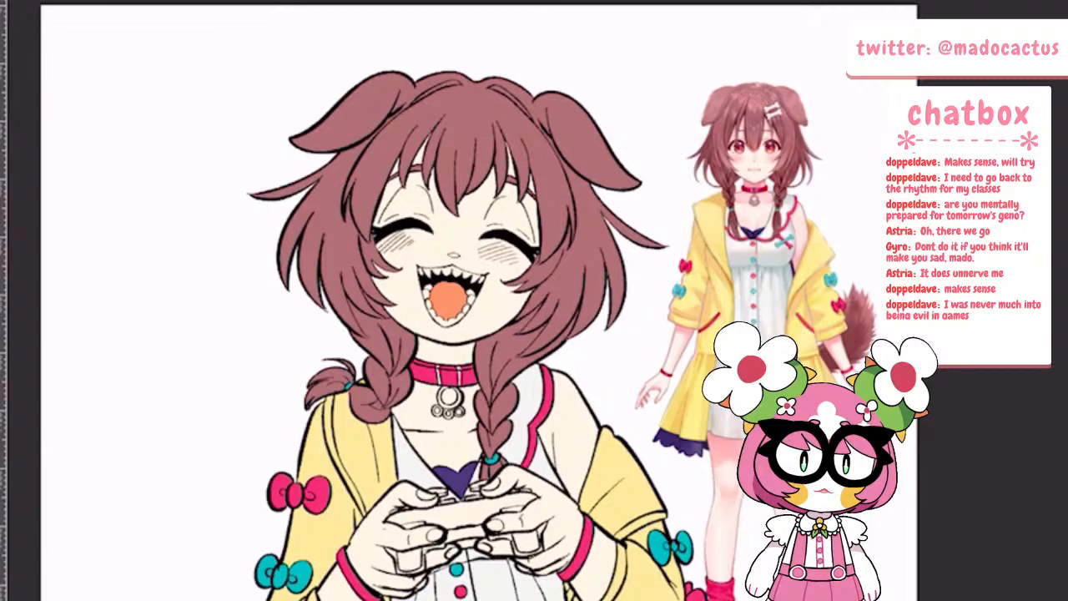
Change the fill colour from the dress's off-white to pure white and fill the game controller's body and grips
scroll(568, 459, "down", 3)
scroll(555, 459, "up", 4)
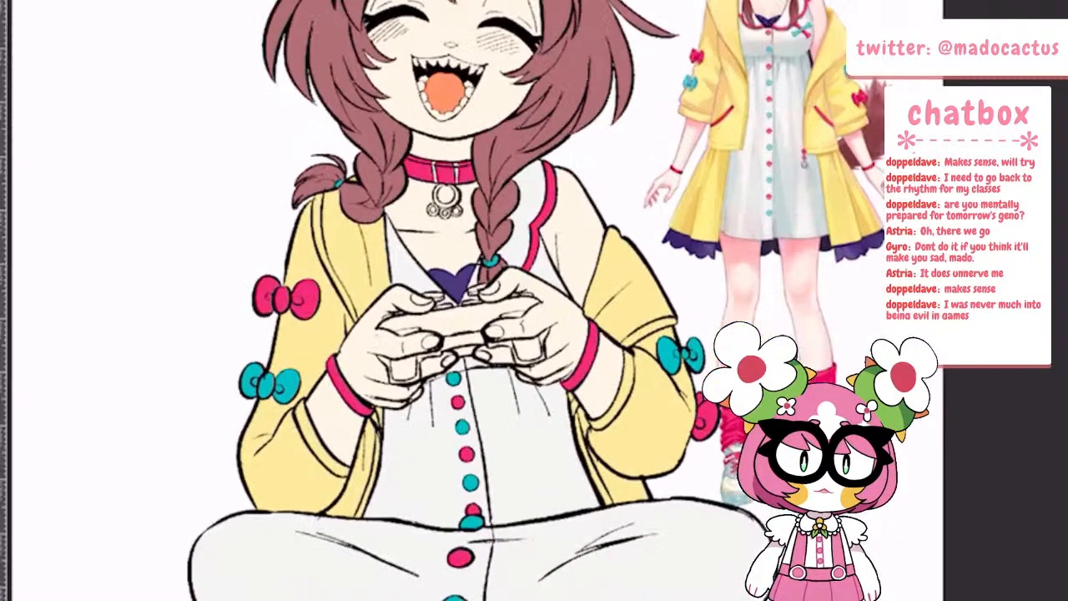
scroll(483, 217, "up", 1)
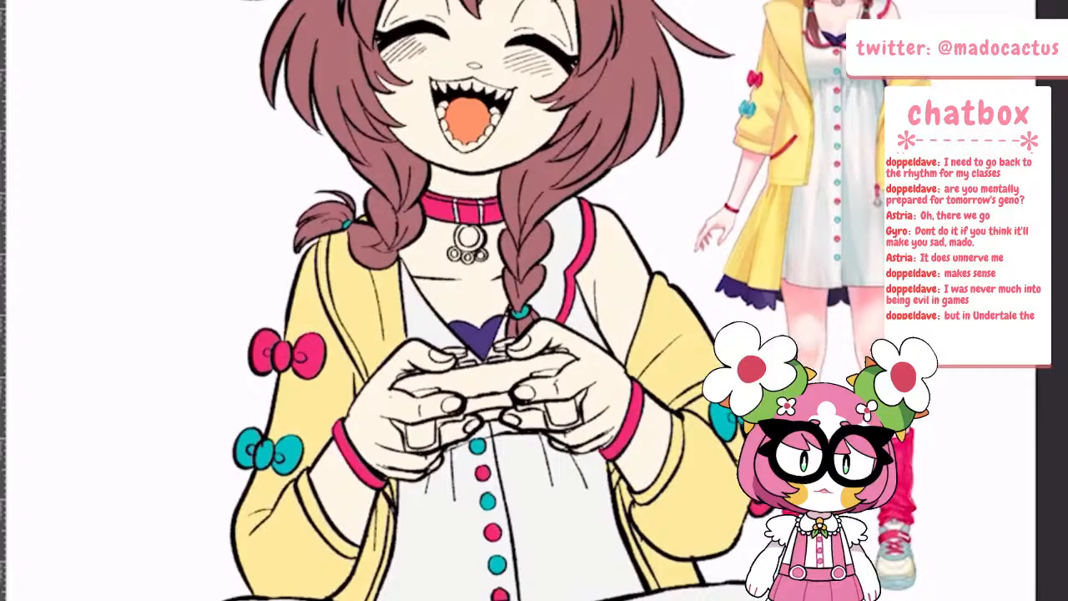
scroll(835, 83, "up", 4)
scroll(751, 125, "down", 4)
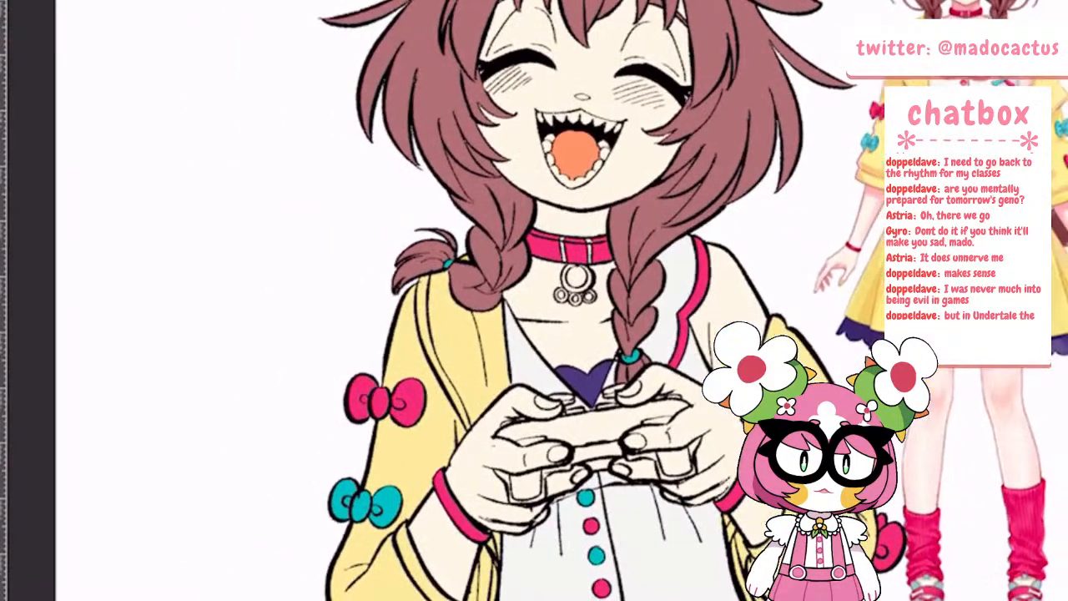
scroll(709, 134, "up", 3)
scroll(551, 91, "down", 2)
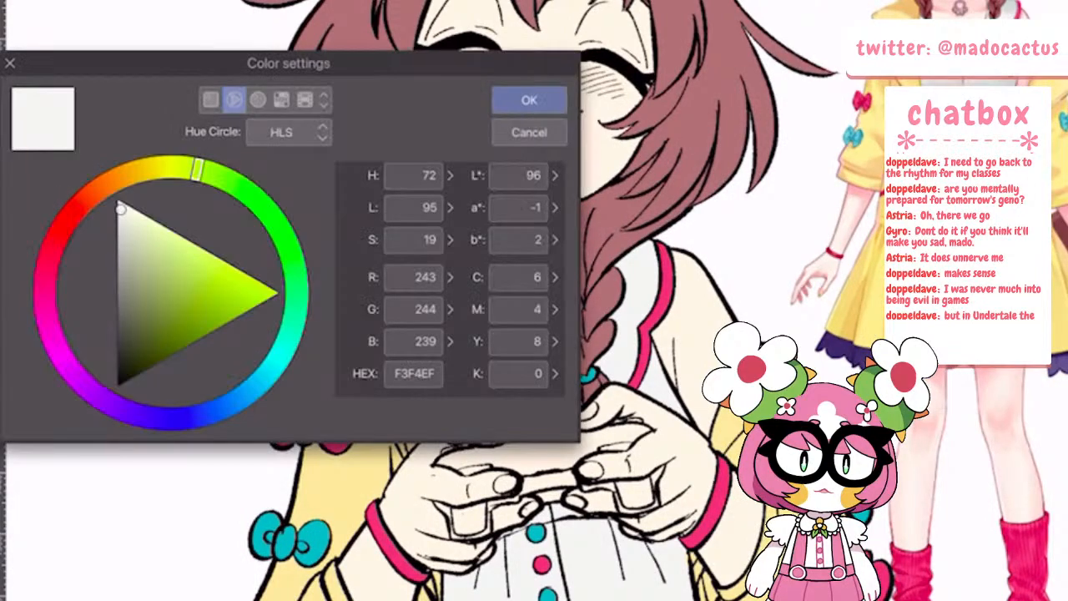
left_click(118, 201)
left_click(529, 100)
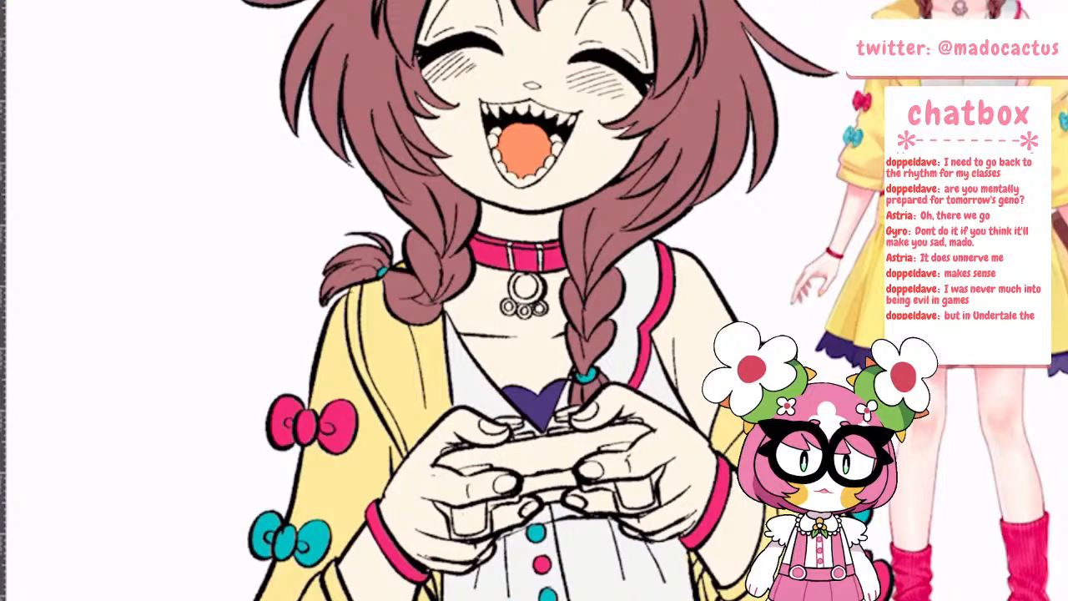
scroll(603, 487, "up", 2)
left_click(488, 428)
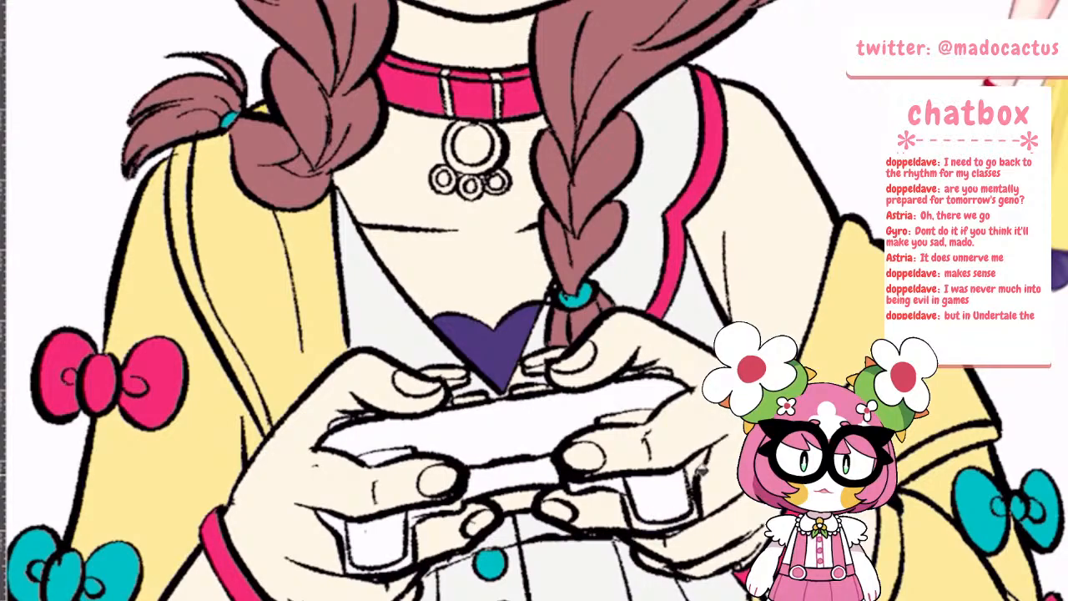
Set the fill colour to pure white (FFFFFF) and fill each tooth in the lower row around the tongue
scroll(480, 399, "up", 5)
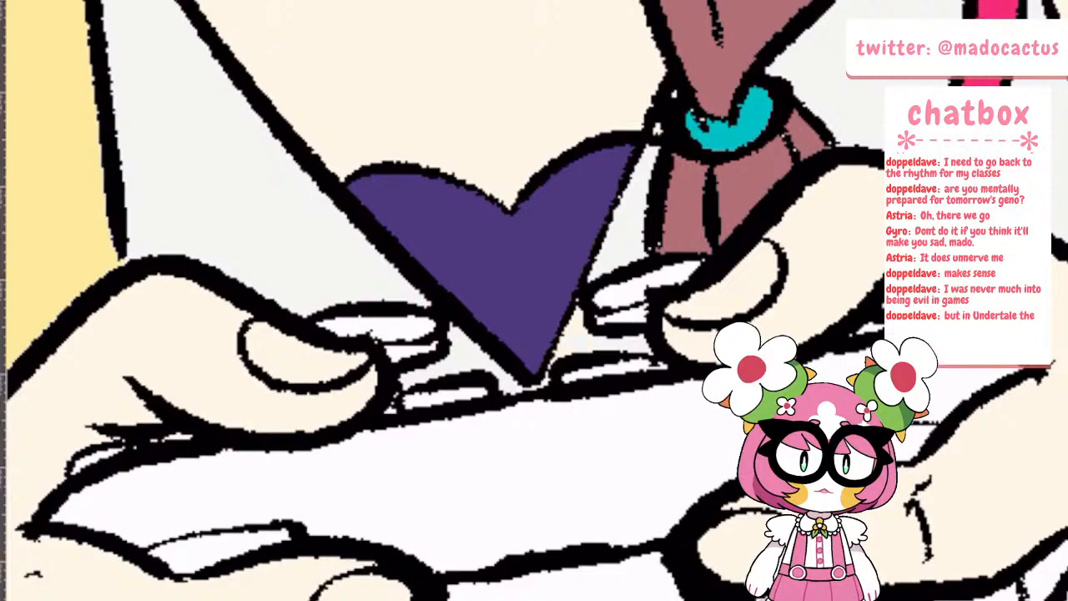
scroll(494, 375, "down", 6)
scroll(496, 280, "up", 2)
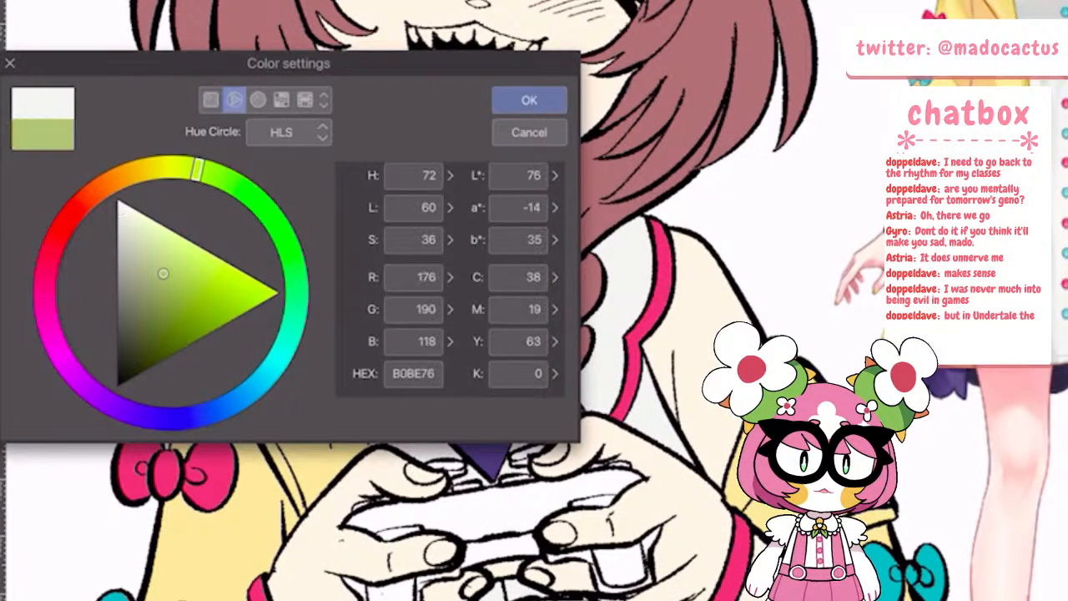
left_click_drag(165, 275, 116, 197)
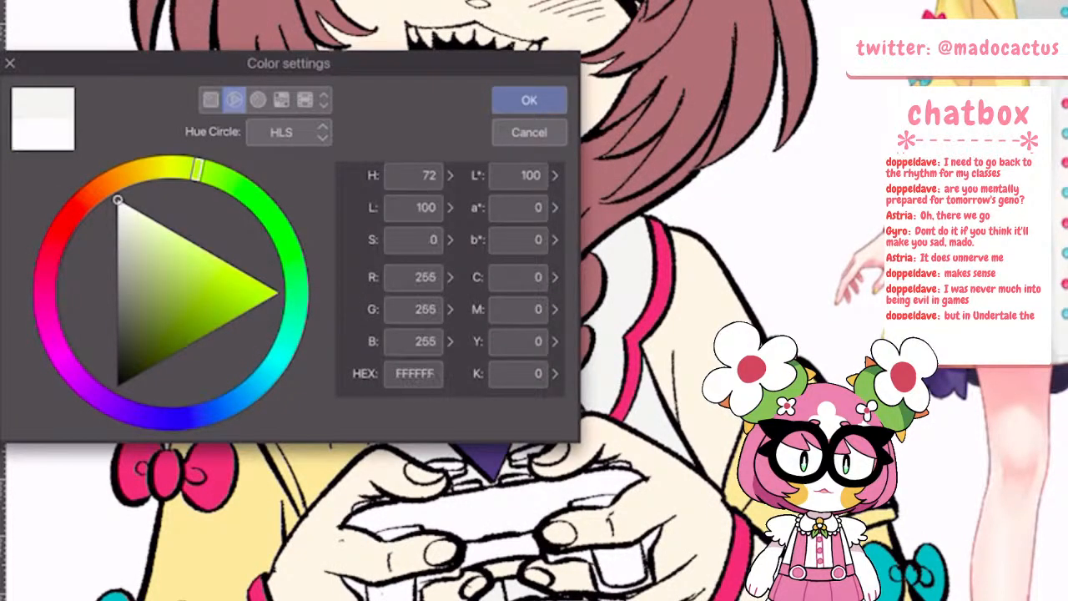
left_click(529, 100)
scroll(476, 84, "up", 2)
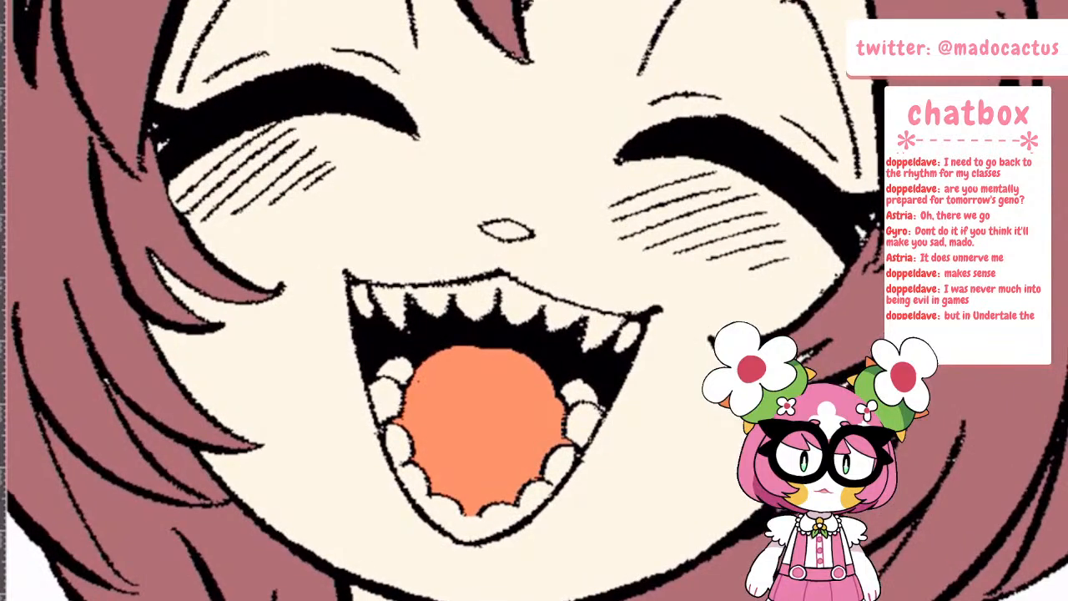
left_click(395, 369)
left_click(393, 398)
left_click(400, 444)
left_click(425, 489)
left_click(469, 521)
left_click(560, 473)
left_click(594, 409)
left_click(584, 380)
Fill the upper row of pointed teeth with the same pure white
left_click(411, 292)
left_click(470, 286)
left_click(526, 290)
left_click(566, 307)
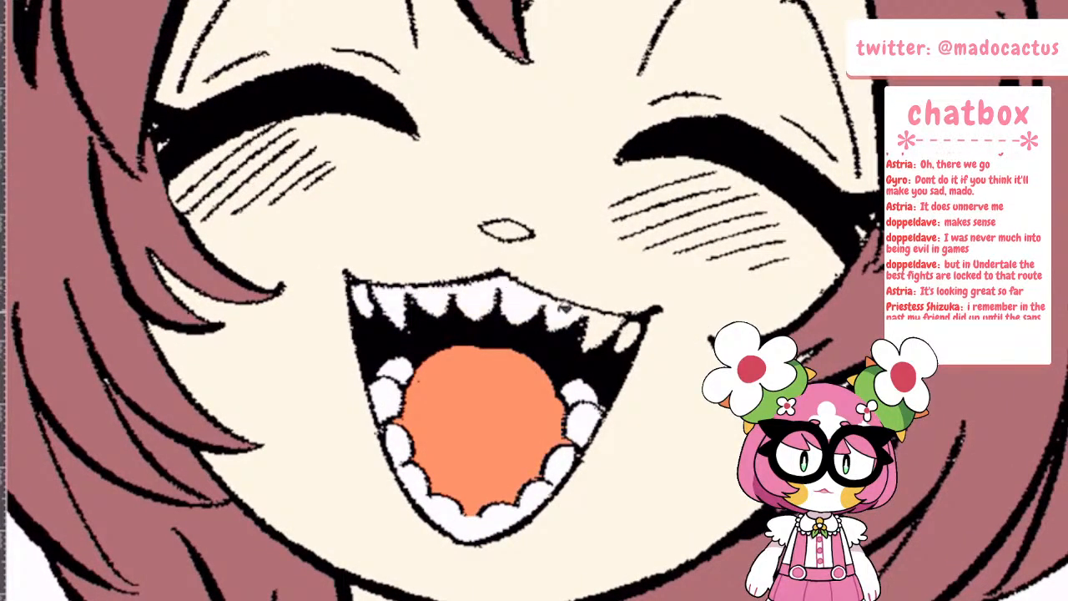
Compare the whole coloured drawing with the costume reference, checking the cushion, dress, jacket, collar and shoes for missing colours
scroll(636, 328, "down", 5)
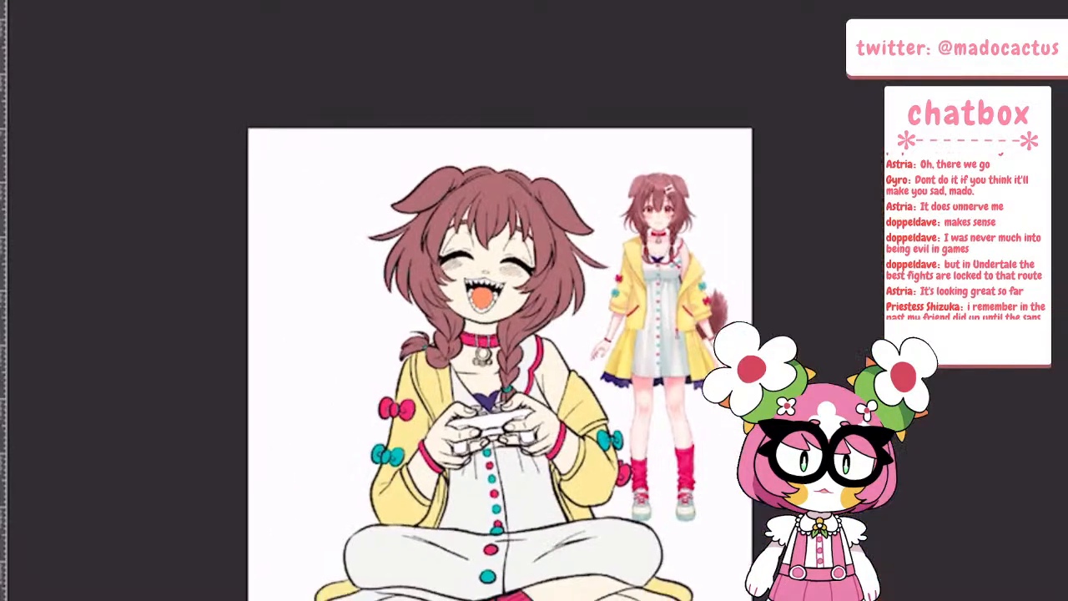
scroll(261, 517, "up", 5)
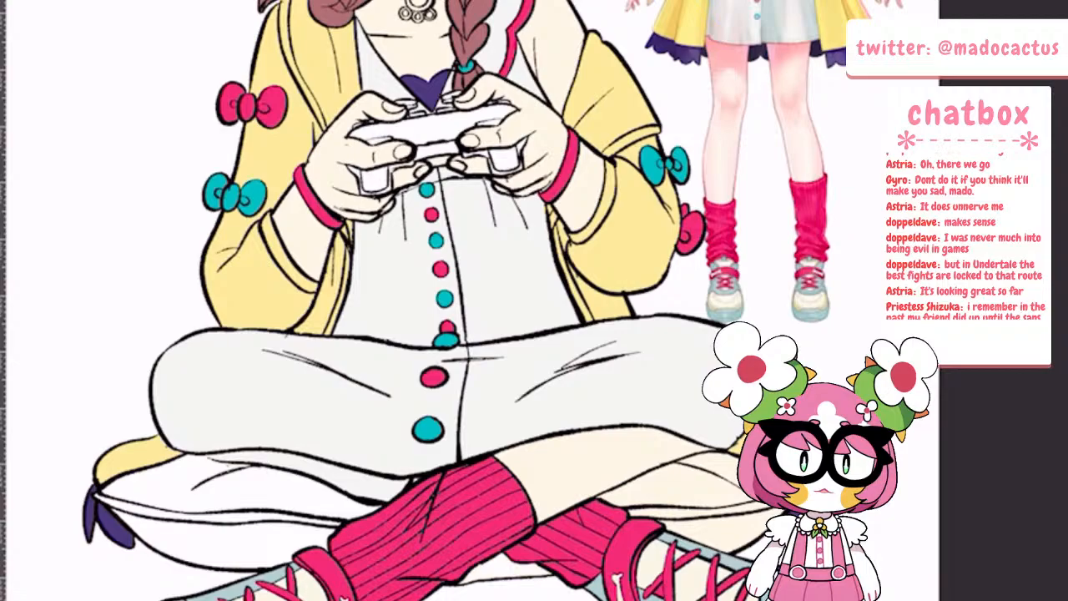
scroll(472, 301, "down", 3)
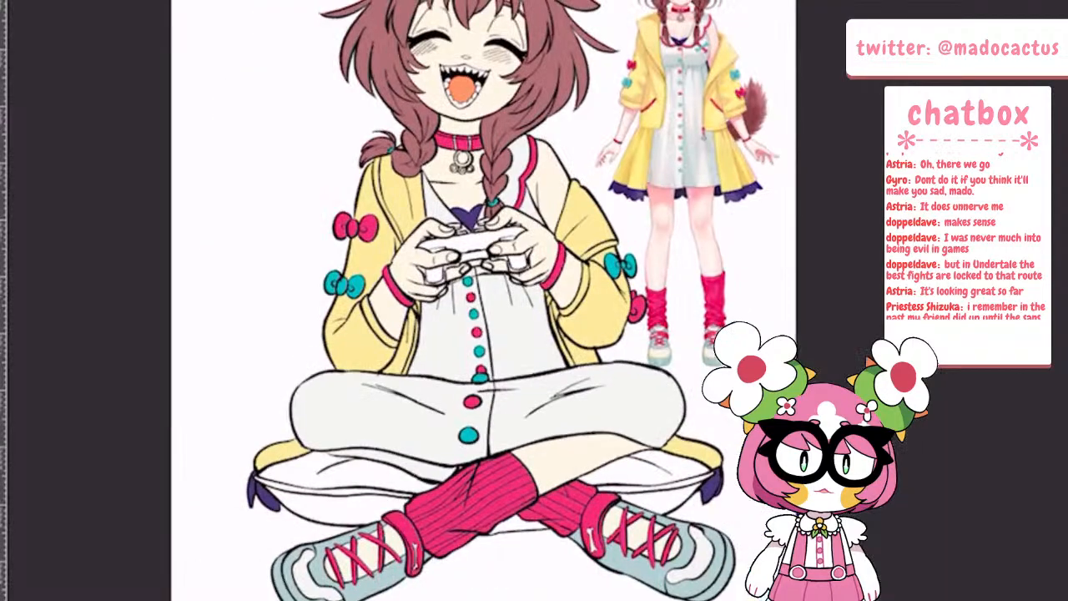
scroll(751, 350, "up", 4)
scroll(698, 226, "down", 2)
scroll(600, 501, "up", 2)
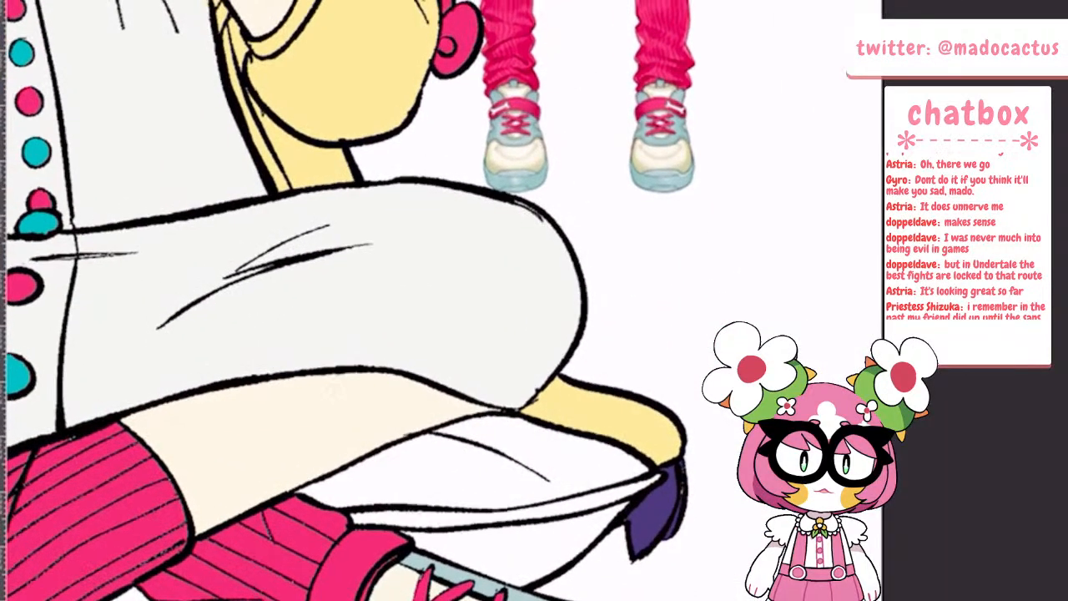
scroll(394, 301, "down", 4)
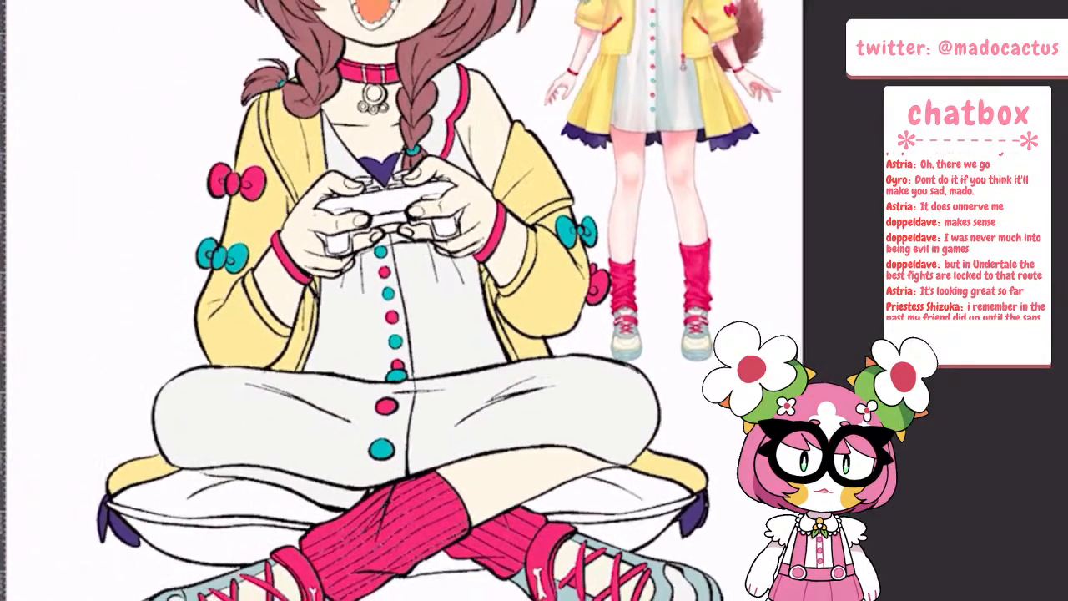
scroll(442, 300, "down", 2)
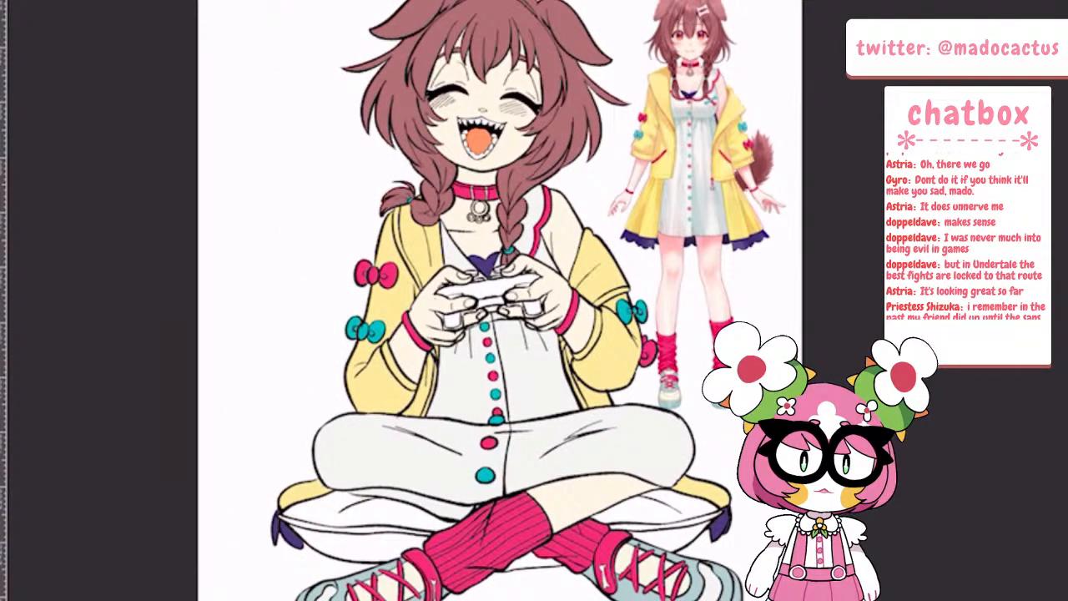
scroll(734, 50, "up", 5)
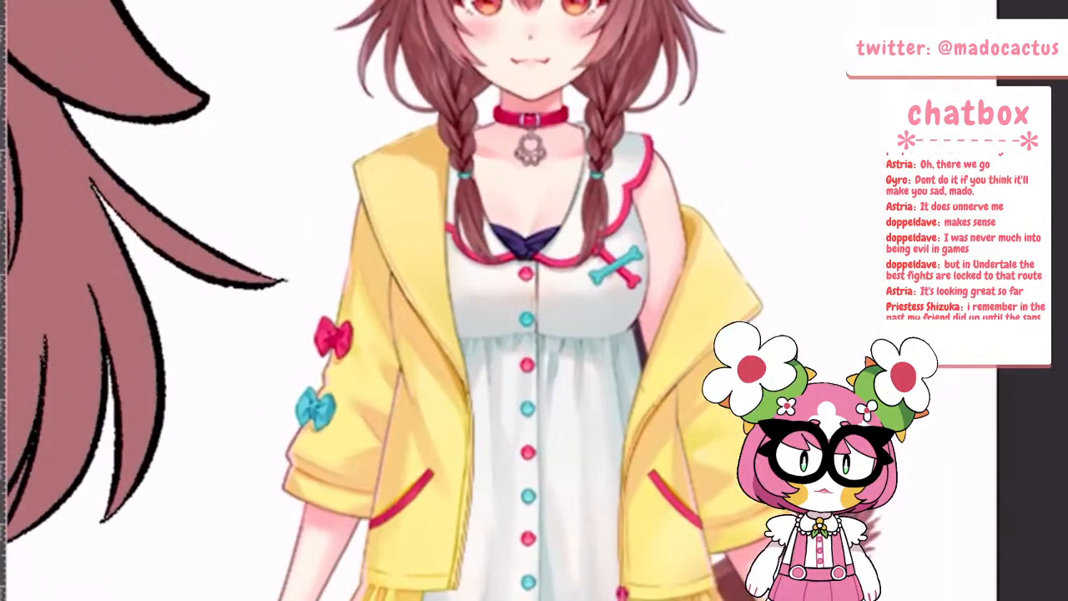
scroll(748, 20, "down", 3)
scroll(451, 300, "down", 5)
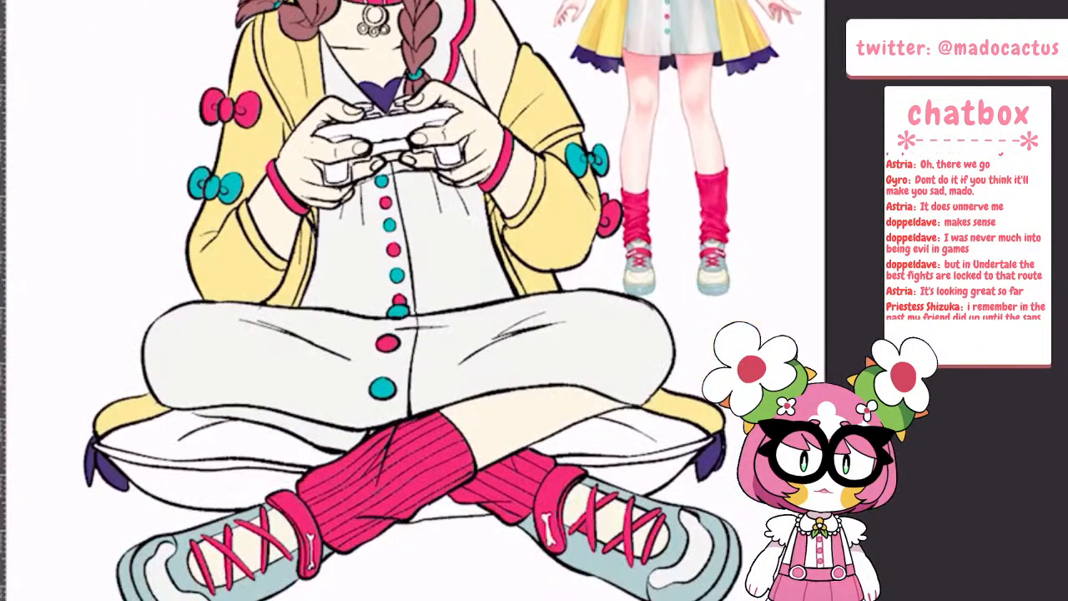
scroll(450, 300, "down", 2)
scroll(450, 301, "up", 1)
scroll(468, 225, "up", 6)
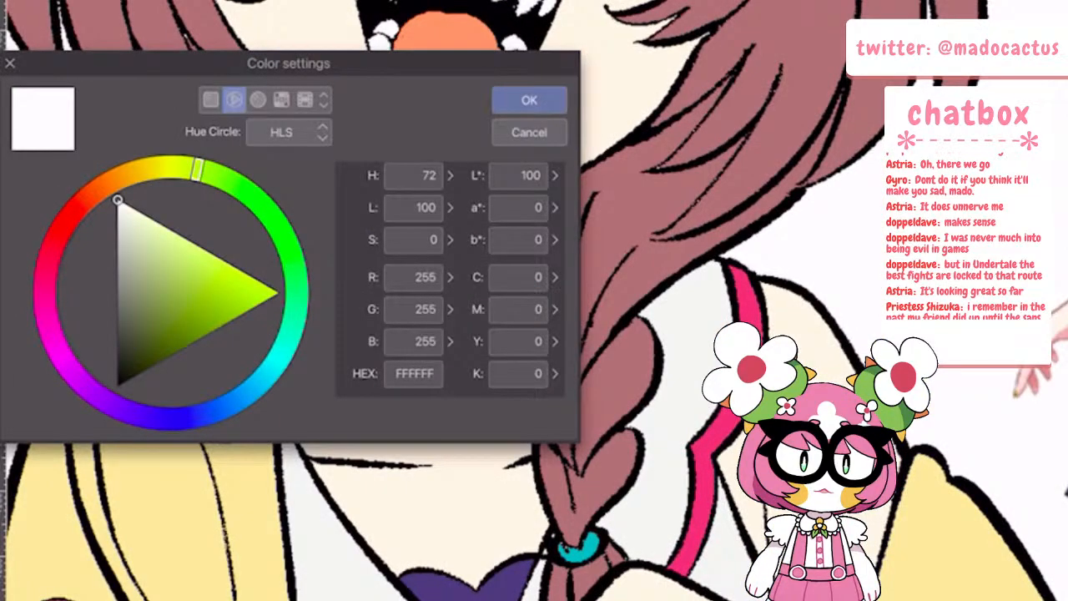
Change the fill colour to a greyish mauve like the reference pendant and fill the two bands on the collar
left_click(134, 172)
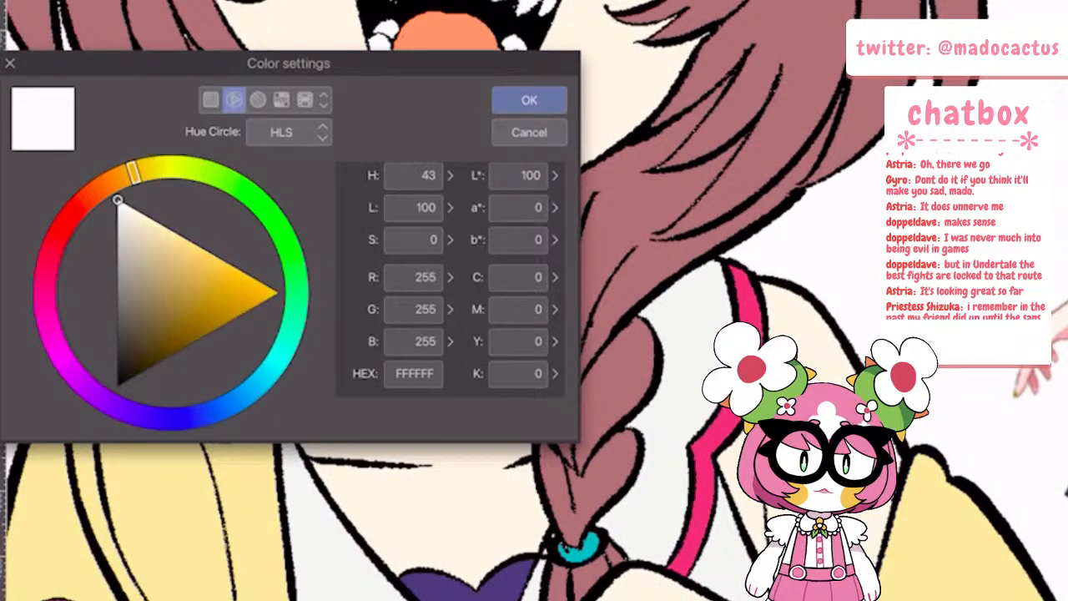
mouse_move(126, 246)
left_mouse_down()
mouse_move(127, 273)
mouse_move(127, 256)
left_mouse_up()
left_click(529, 100)
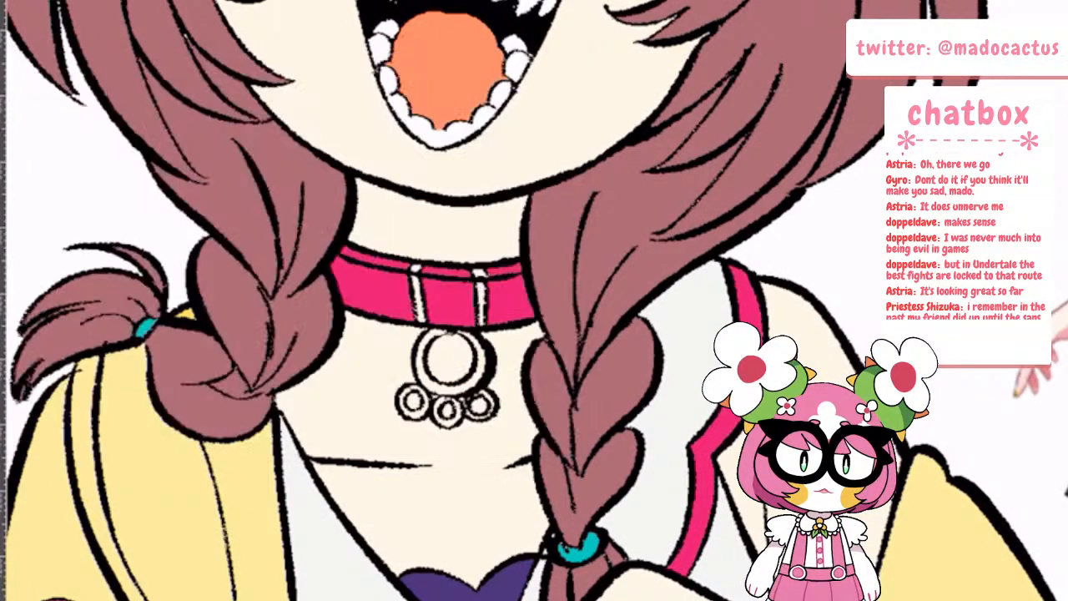
scroll(834, 367, "down", 4)
scroll(1002, 209, "up", 7)
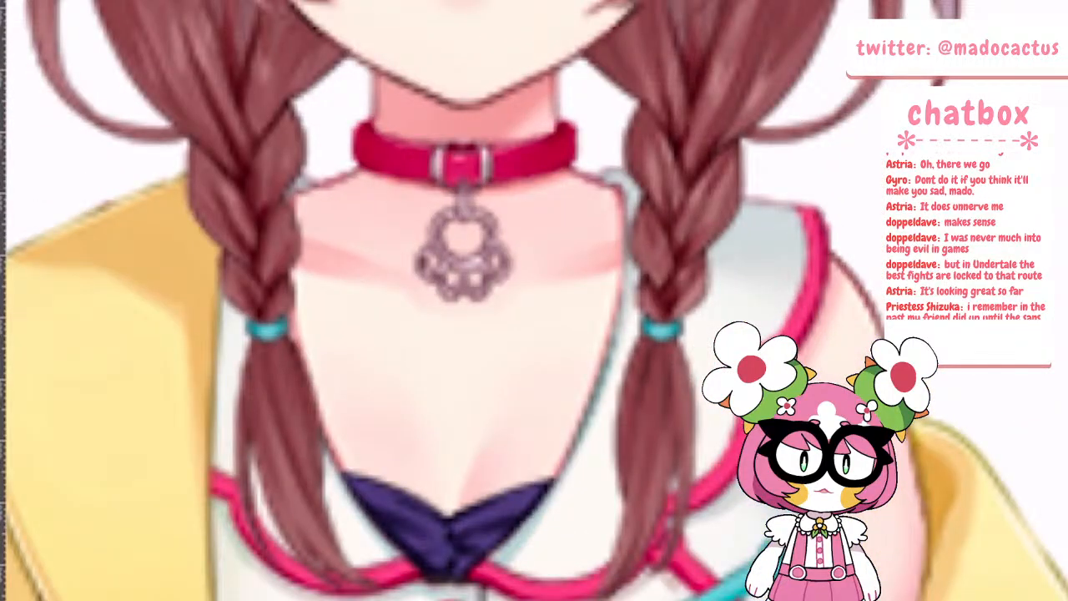
scroll(468, 424, "down", 6)
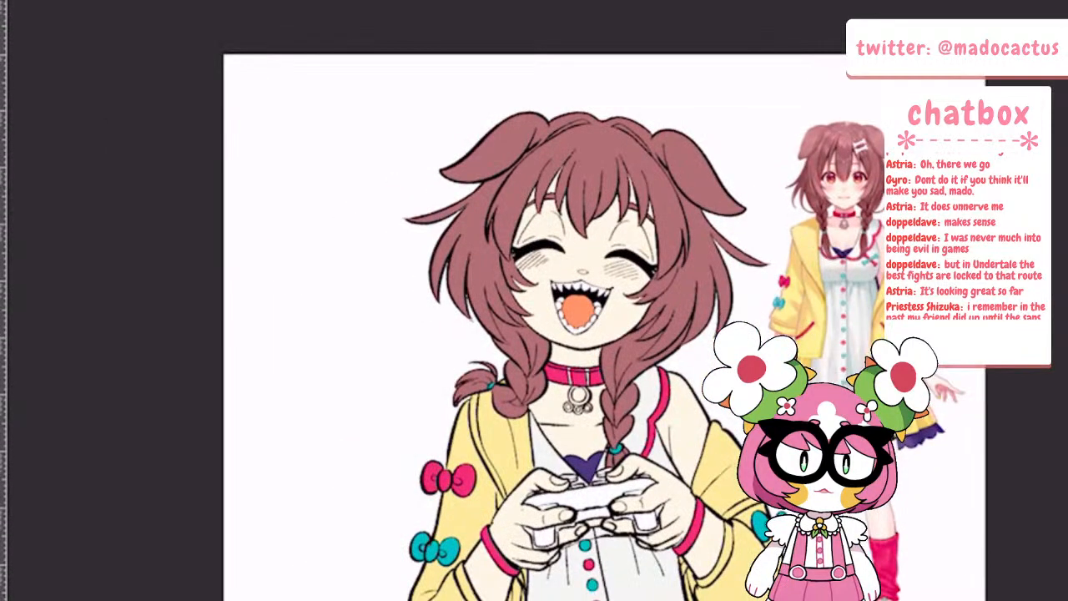
scroll(611, 401, "up", 5)
left_click_drag(338, 187, 347, 278)
left_click_drag(445, 192, 448, 283)
Fill the collar pendant's large ring and the three small rings beneath it with the same greyish mauve
mouse_move(386, 294)
left_mouse_down()
mouse_move(361, 370)
mouse_move(459, 322)
mouse_move(419, 294)
left_mouse_up()
left_click_drag(336, 390, 345, 430)
left_click(386, 443)
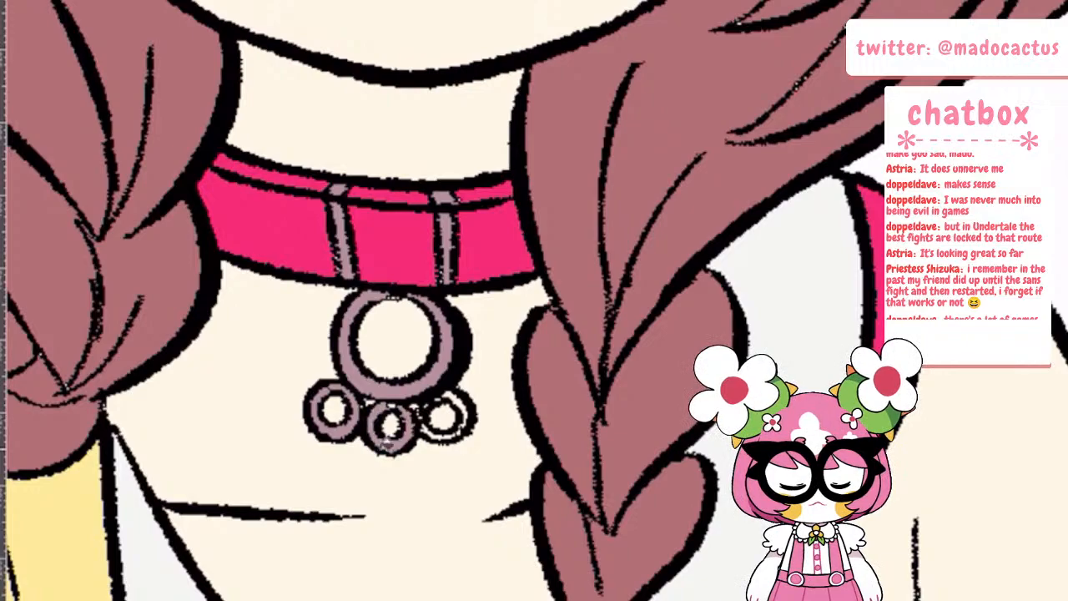
left_click(469, 411)
left_click(443, 432)
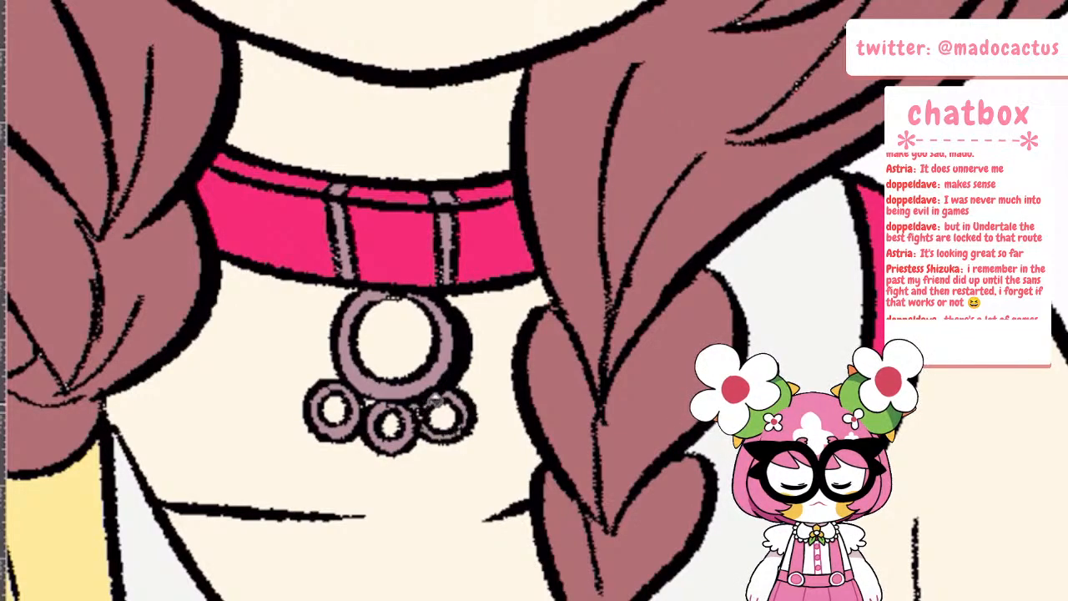
Examine the coloured drawing up close and as a whole, from the face and jacket bows to the controller and lap
scroll(574, 404, "down", 5)
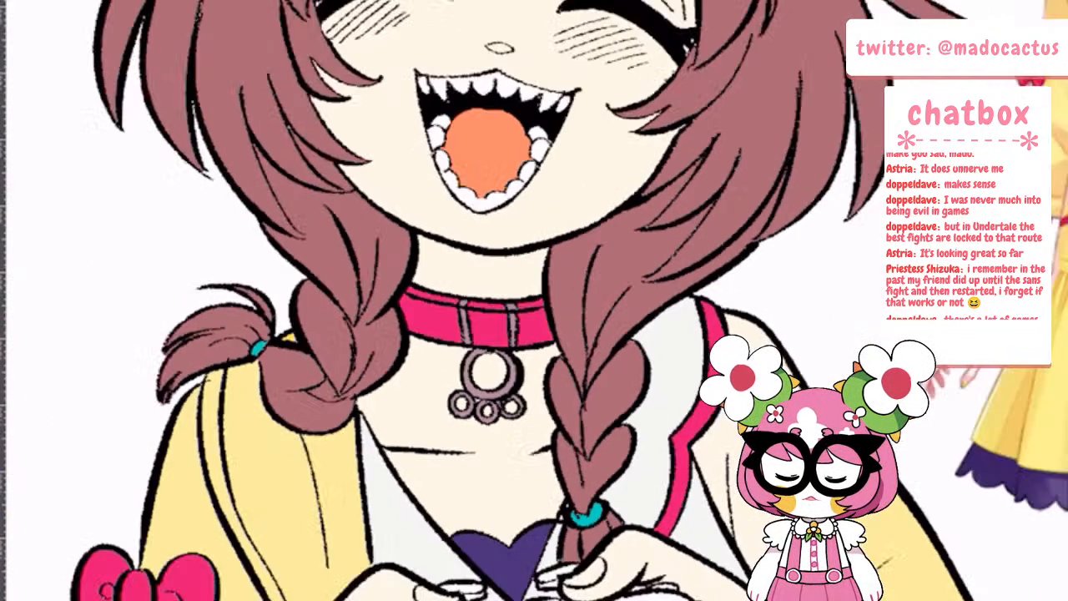
scroll(574, 405, "up", 1)
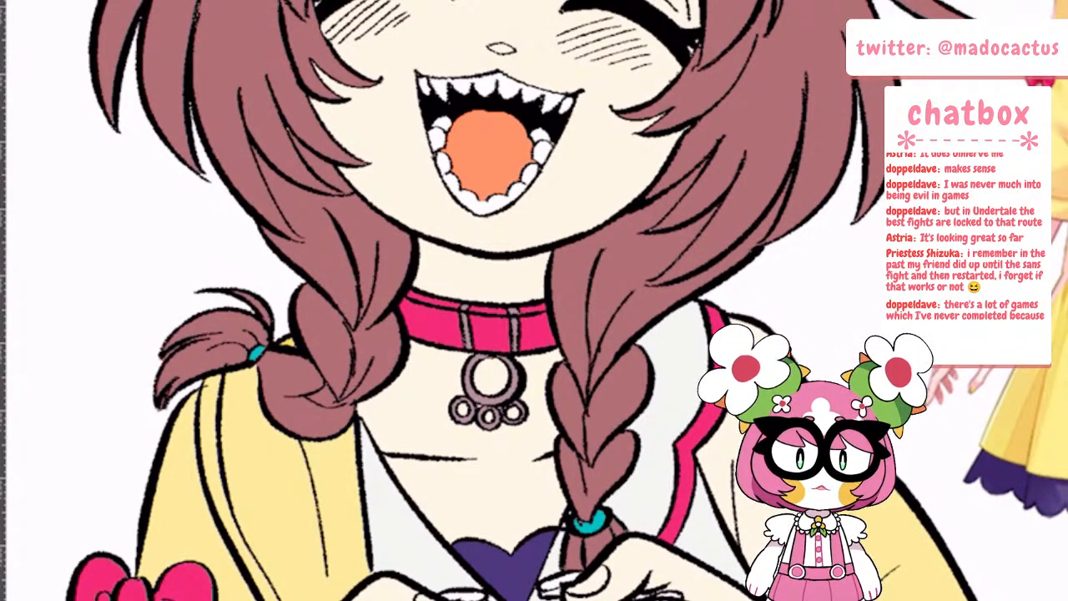
scroll(593, 409, "down", 5)
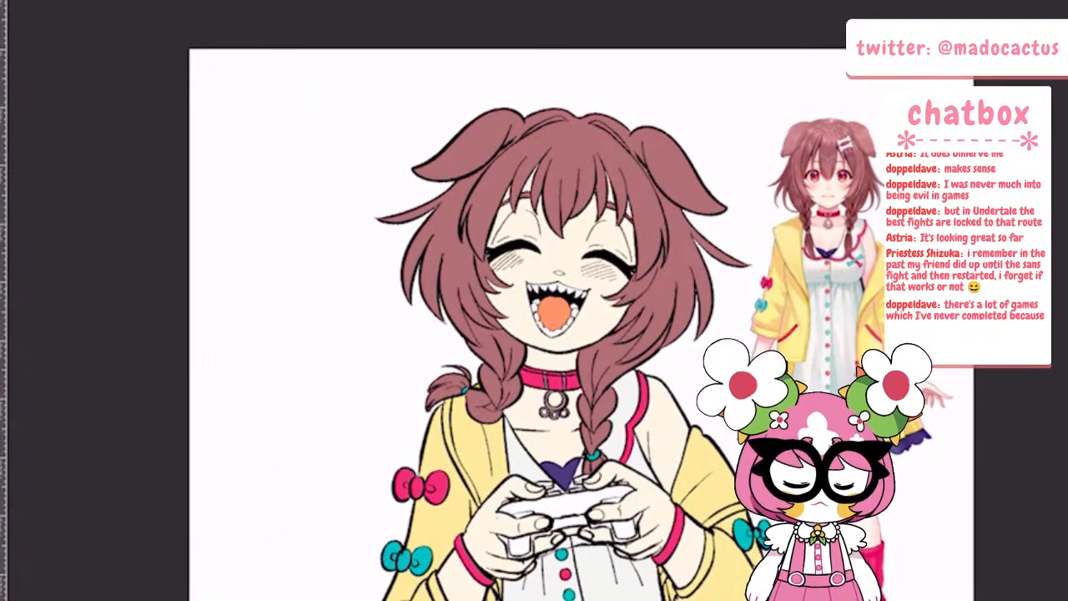
scroll(558, 528, "up", 5)
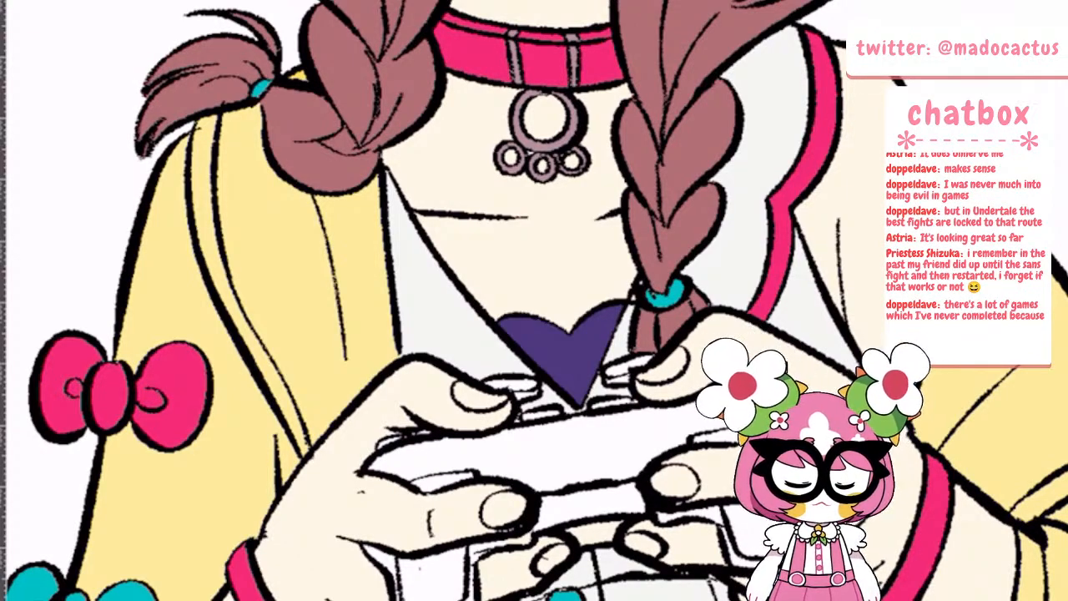
scroll(623, 489, "down", 5)
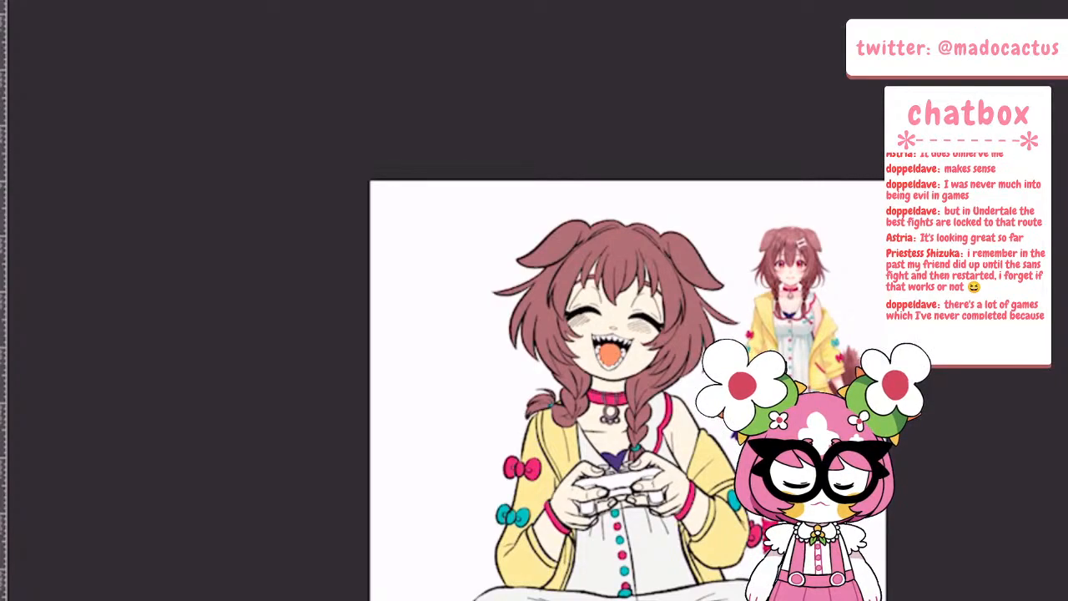
scroll(634, 542, "up", 5)
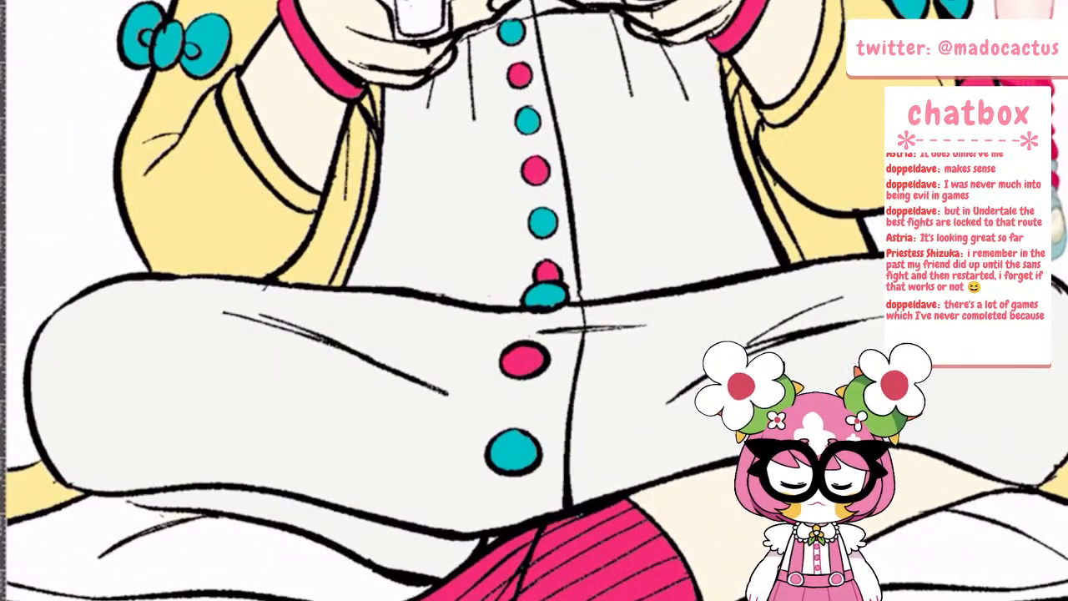
scroll(534, 334, "down", 5)
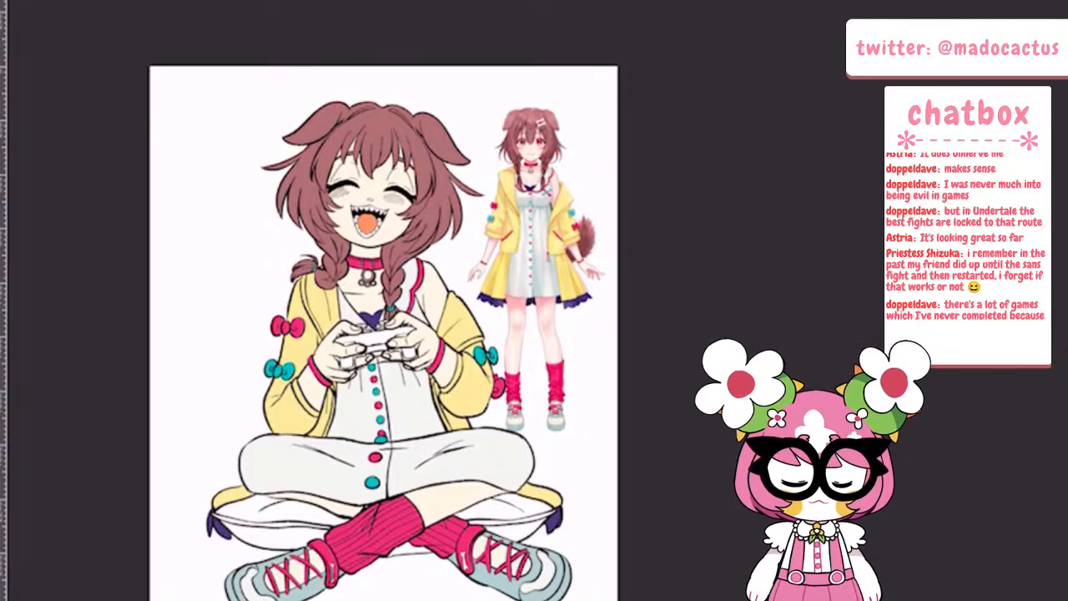
scroll(404, 247, "up", 5)
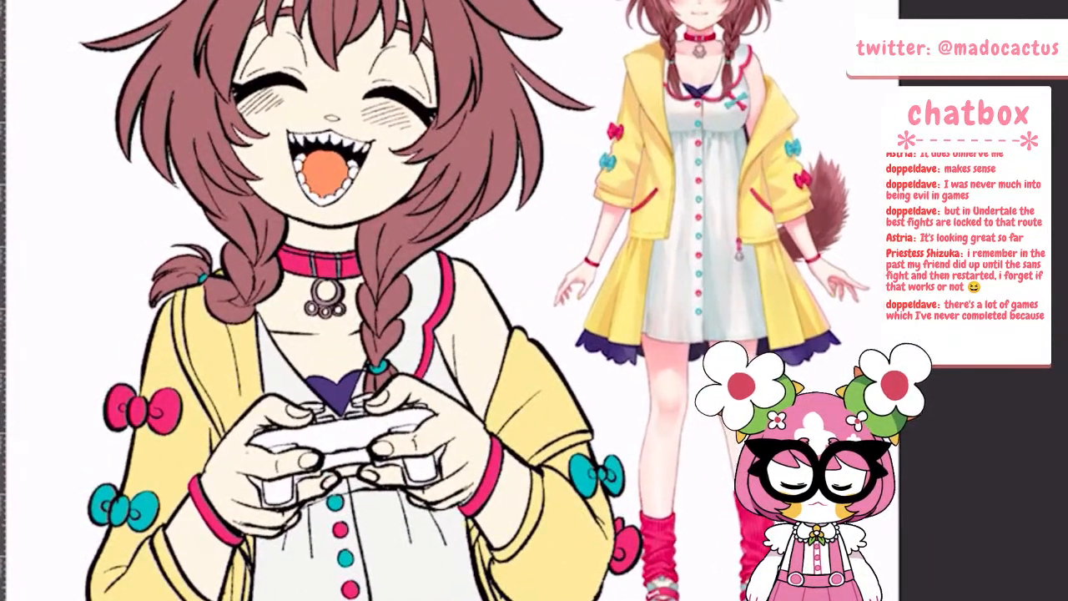
scroll(613, 313, "down", 1)
Fill the shoulder buttons along the controller's back edge, on both sides of the purple heart, with the pendant's greyish mauve
scroll(340, 410, "up", 4)
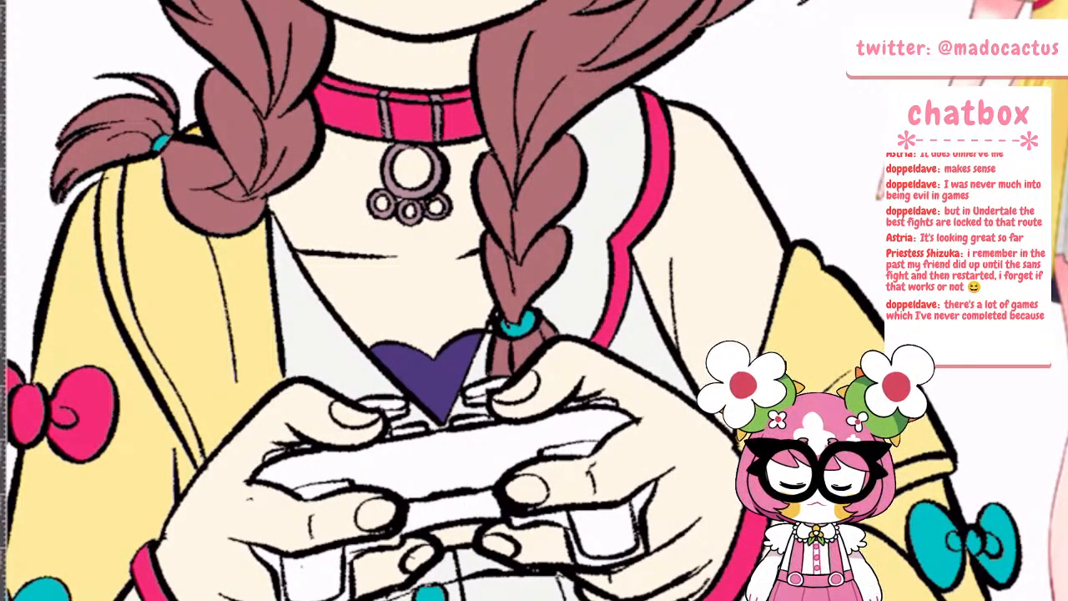
left_click(381, 402)
left_click(398, 409)
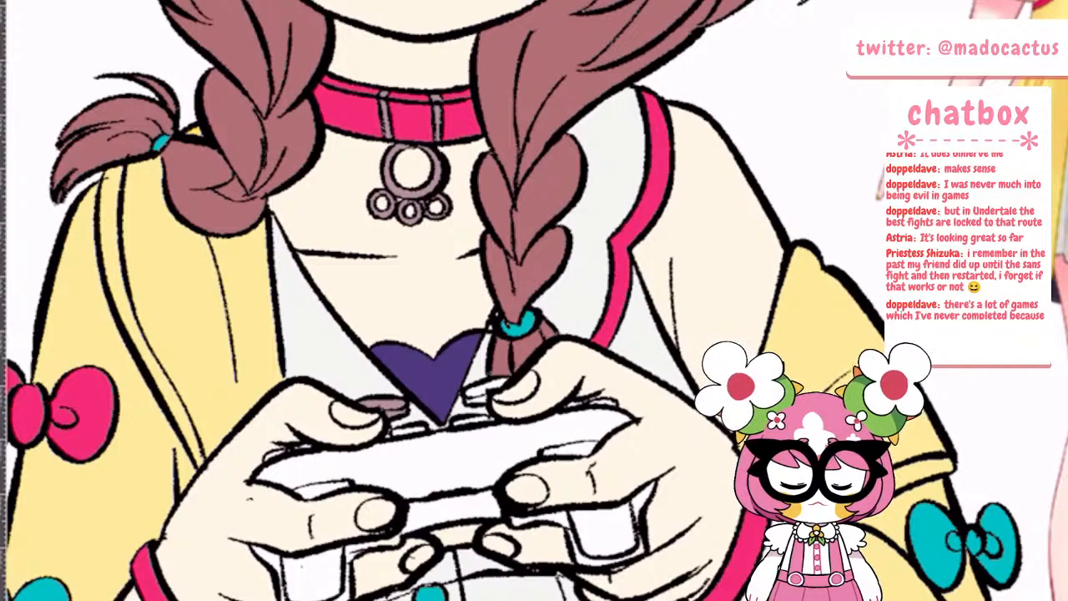
scroll(413, 417, "up", 3)
left_click(400, 428)
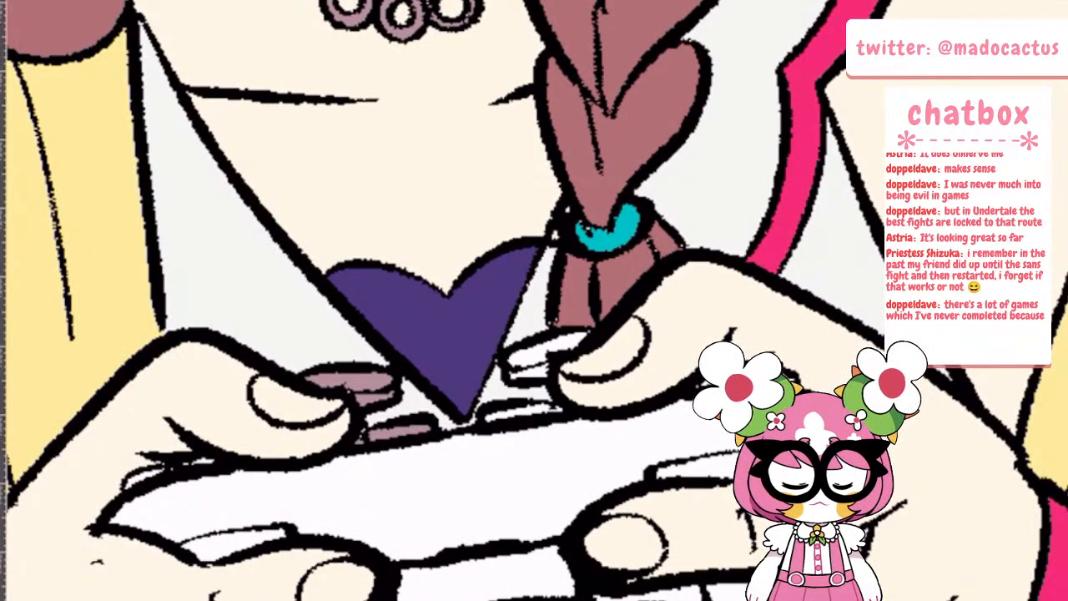
left_click(542, 355)
left_click(551, 409)
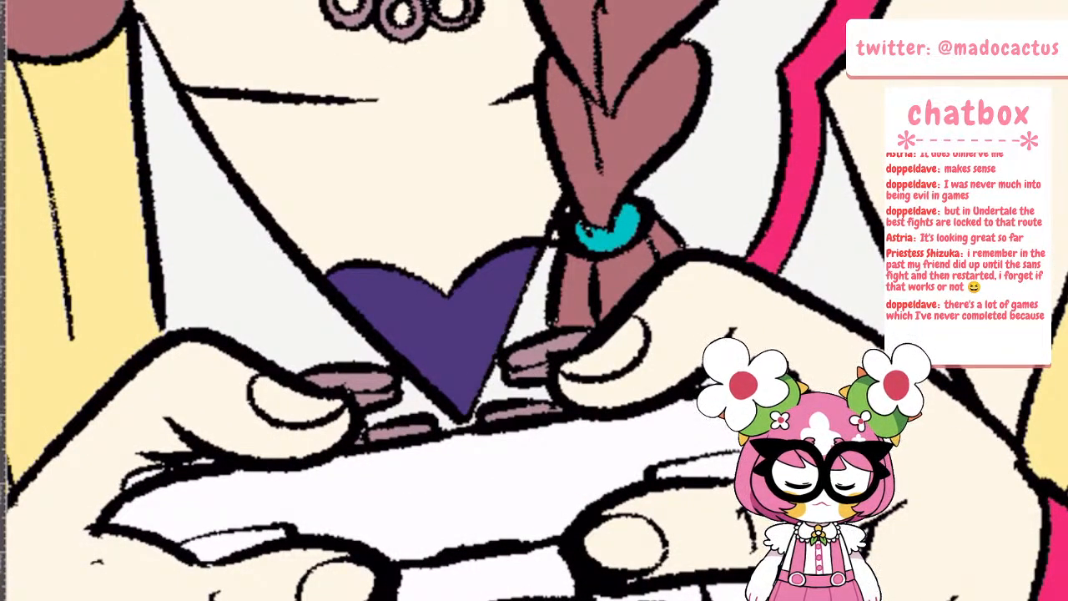
Fill the narrow panels on the controller's top and side edges and the ends of both grips with the same greyish mauve
left_click(674, 469)
left_click(233, 547)
left_click(142, 477)
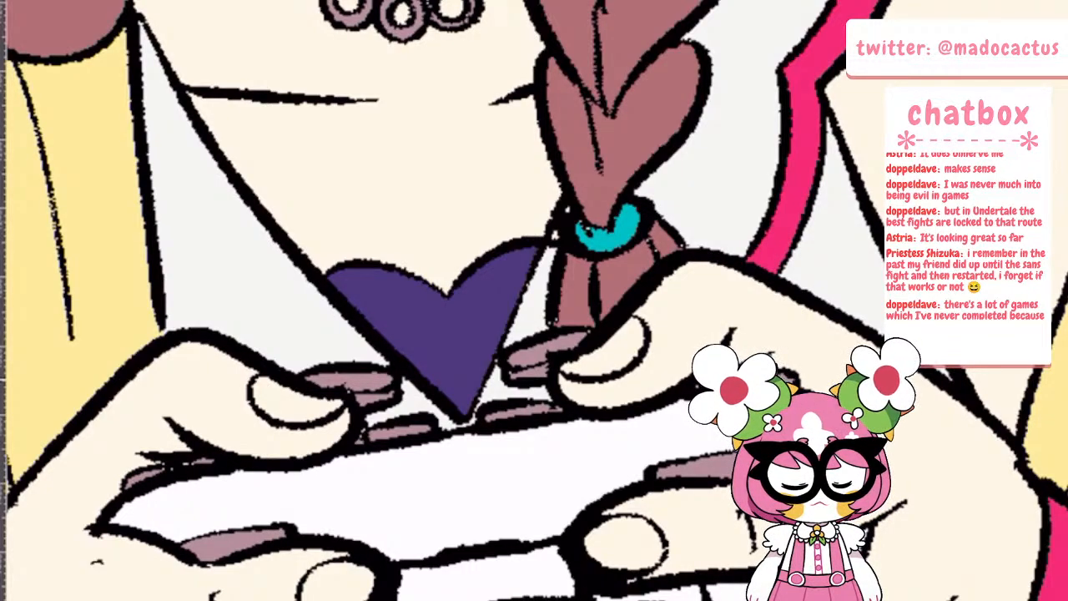
scroll(500, 435, "down", 5)
scroll(496, 451, "up", 2)
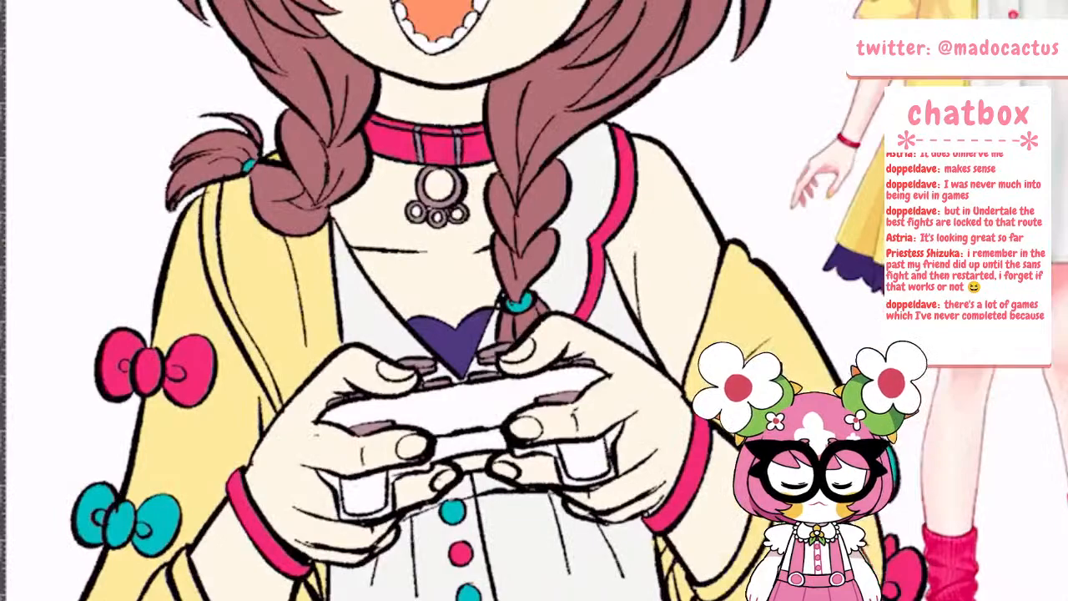
left_click(364, 493)
left_click(584, 460)
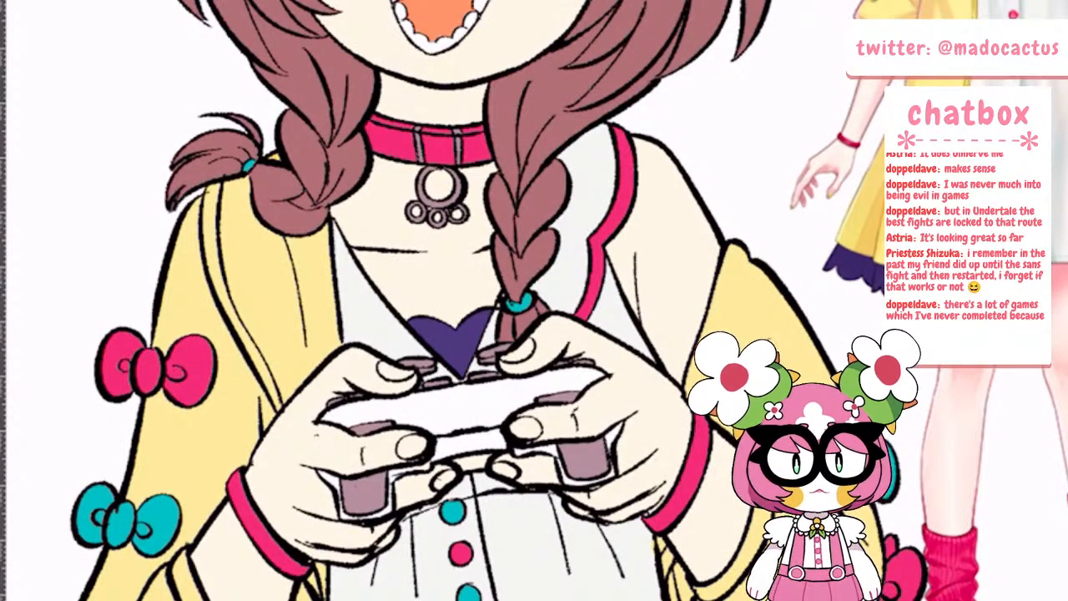
Hide the costume reference photo layer and add a new layer above the line art in Layer 4
scroll(519, 442, "down", 5)
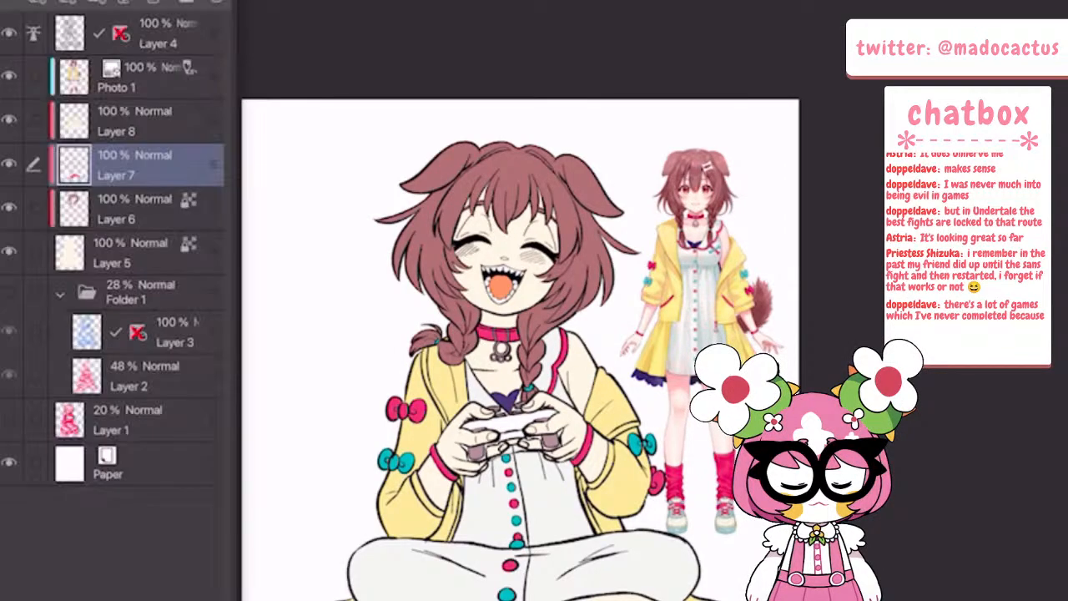
left_click(148, 78)
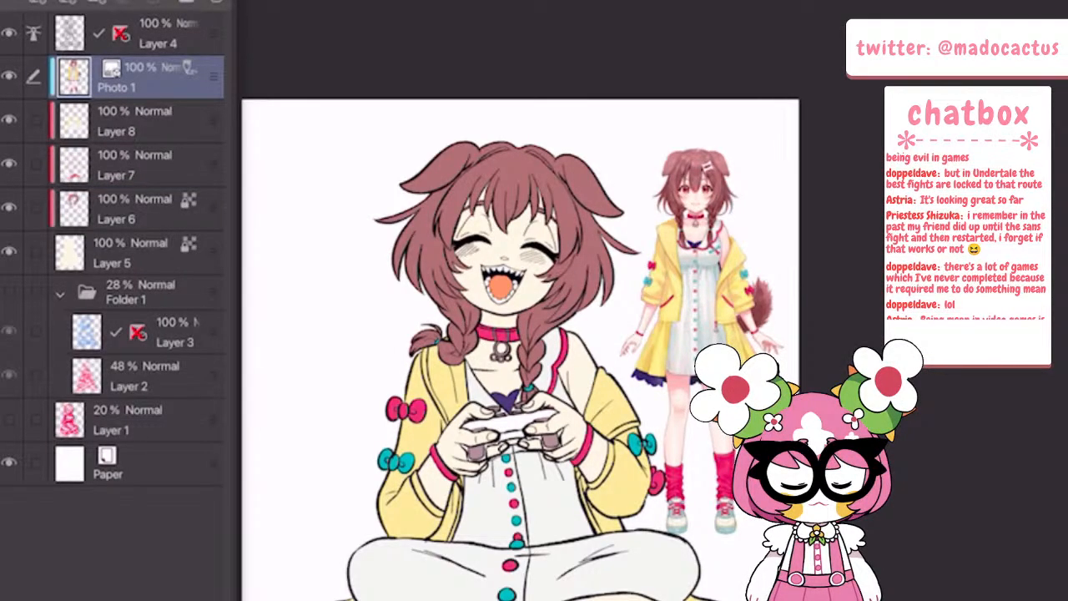
left_click(9, 76)
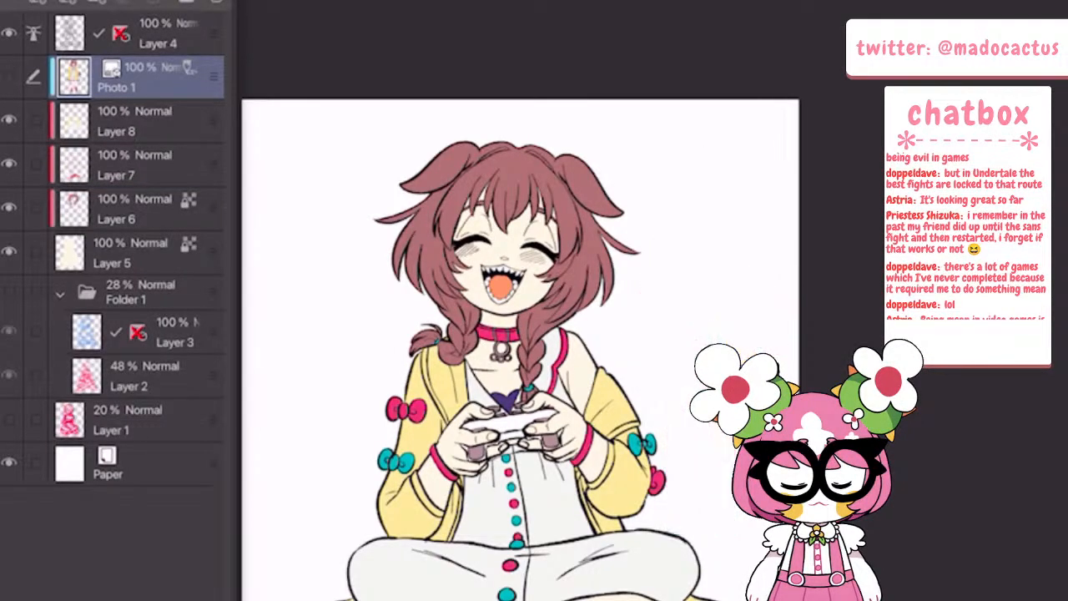
left_click(158, 35)
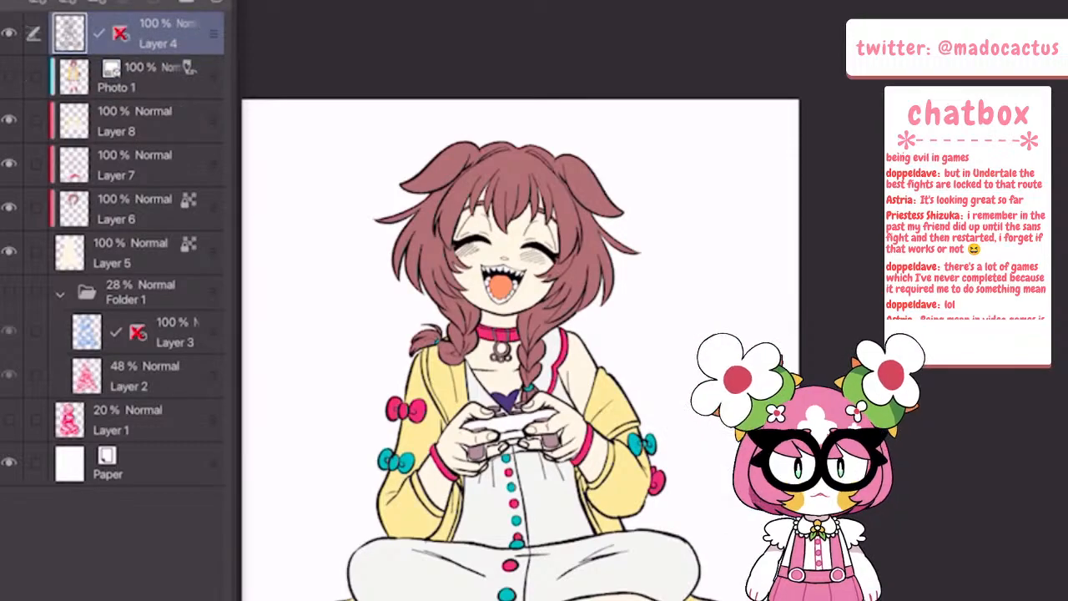
left_click(38, 3)
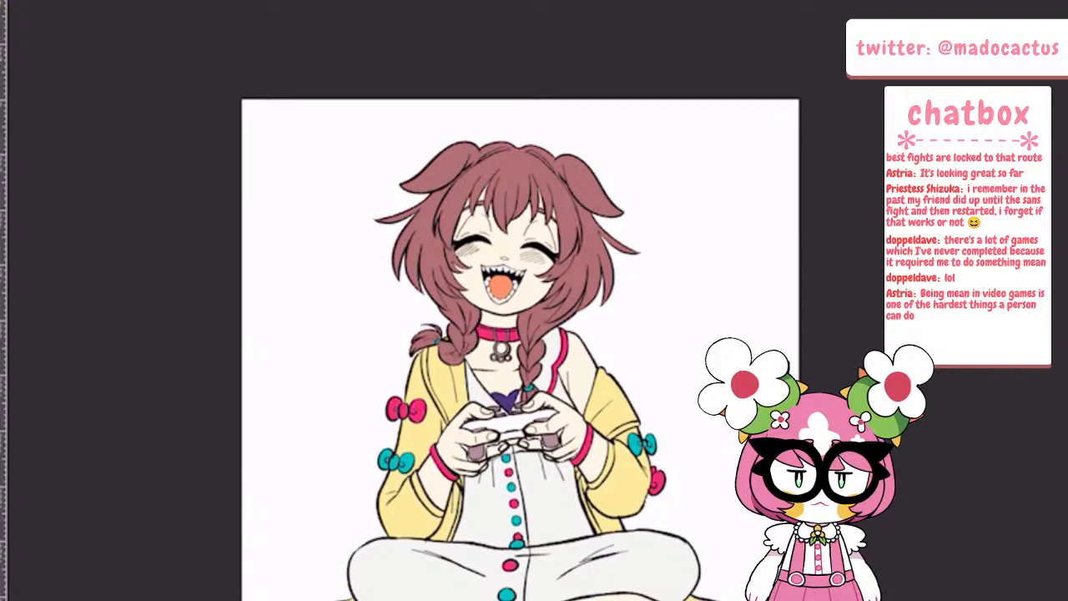
Paint two small off-white bone-shaped hair clips, one above the other, on the hair just below the ear beside the fringe
scroll(577, 199, "up", 8)
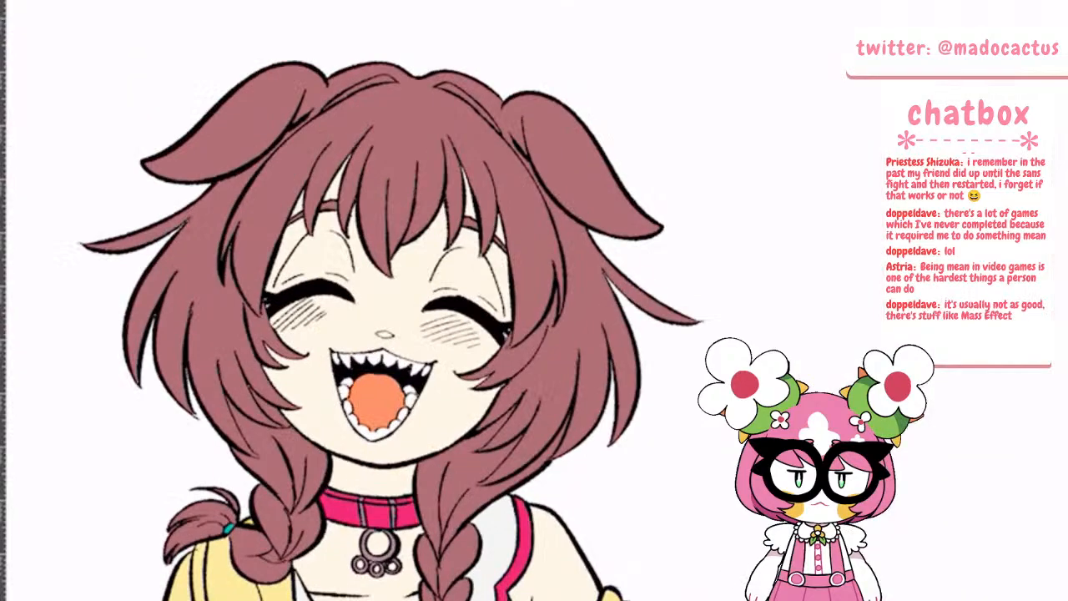
mouse_move(455, 218)
left_mouse_down()
mouse_move(474, 244)
mouse_move(486, 242)
mouse_move(475, 259)
mouse_move(576, 222)
left_mouse_up()
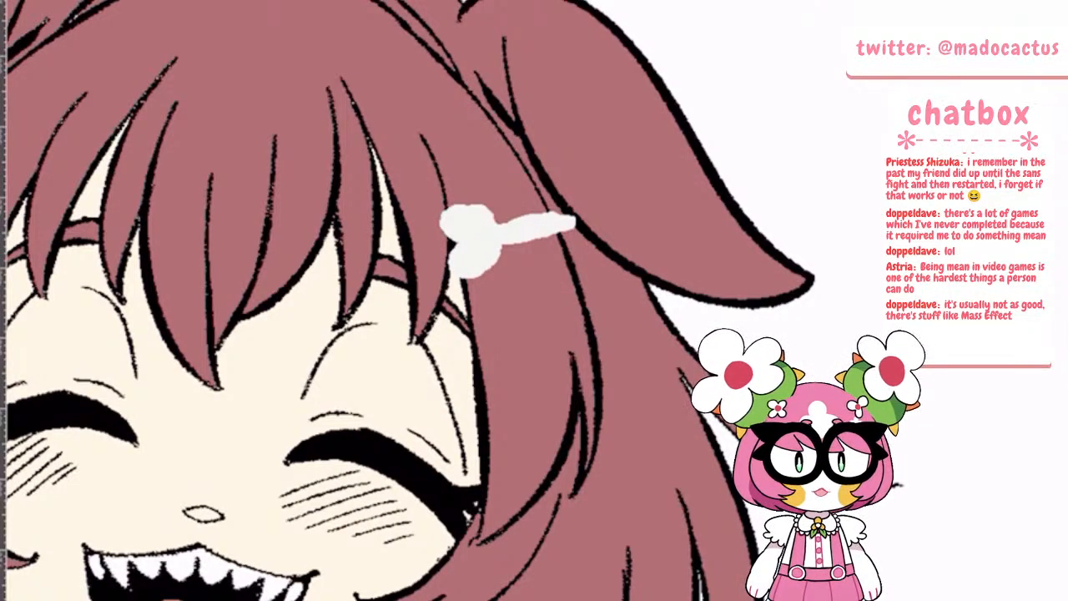
mouse_move(569, 226)
left_mouse_down()
mouse_move(608, 257)
mouse_move(594, 247)
left_mouse_up()
mouse_move(516, 312)
left_mouse_down()
mouse_move(472, 303)
mouse_move(517, 316)
mouse_move(479, 301)
mouse_move(504, 322)
mouse_move(497, 354)
left_mouse_up()
mouse_move(527, 321)
left_mouse_down()
mouse_move(602, 313)
mouse_move(633, 287)
mouse_move(625, 336)
mouse_move(616, 287)
left_mouse_up()
scroll(498, 331, "down", 5)
scroll(491, 238, "down", 3)
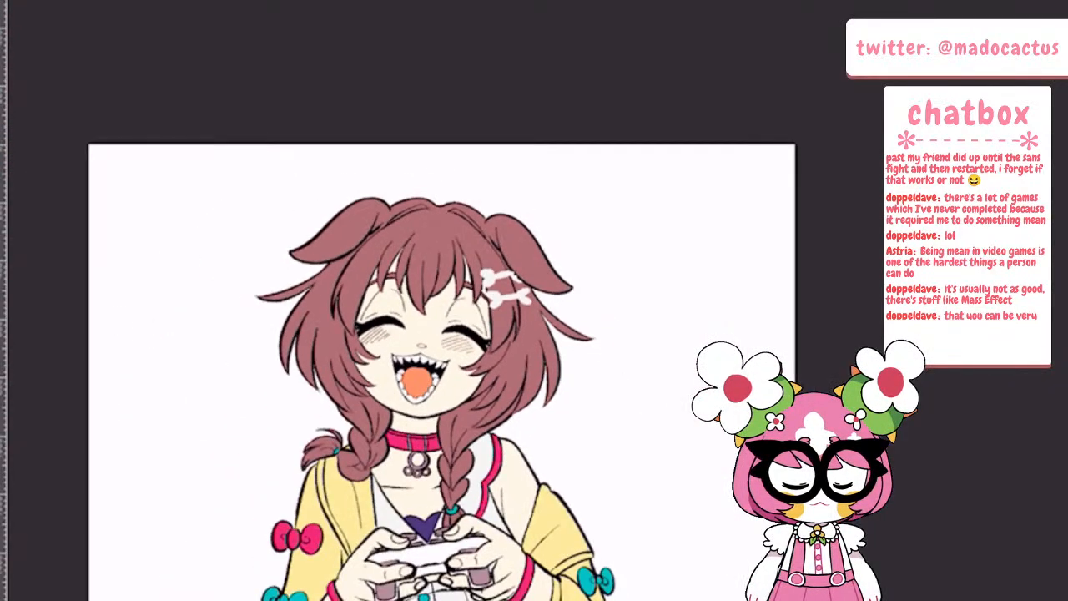
Add a border effect to the bone hair clips' layer, Layer 9
key("Tab")
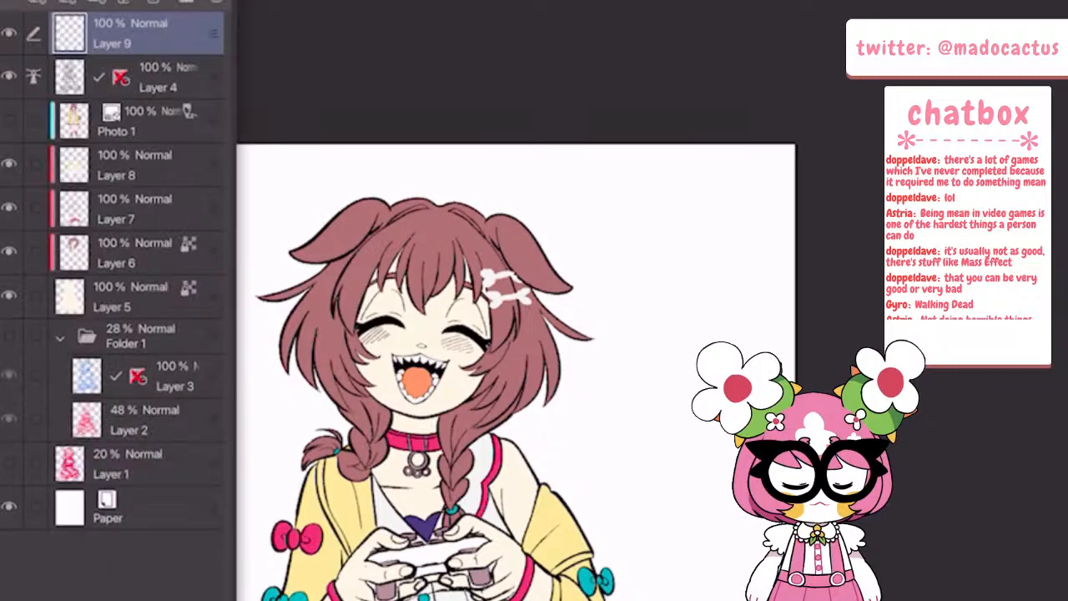
left_click(2, 34)
left_click(23, 2)
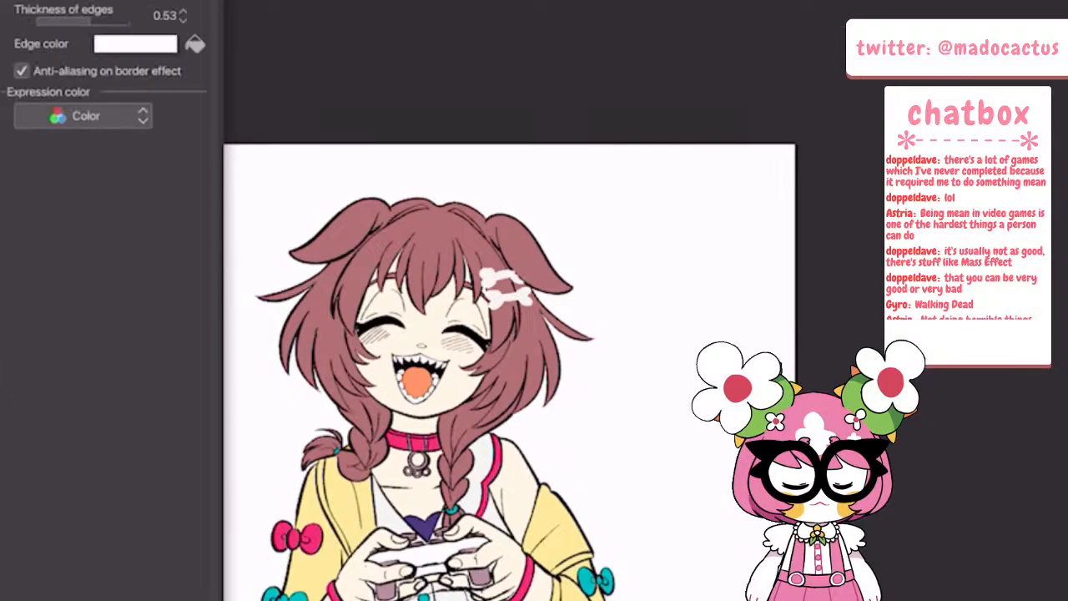
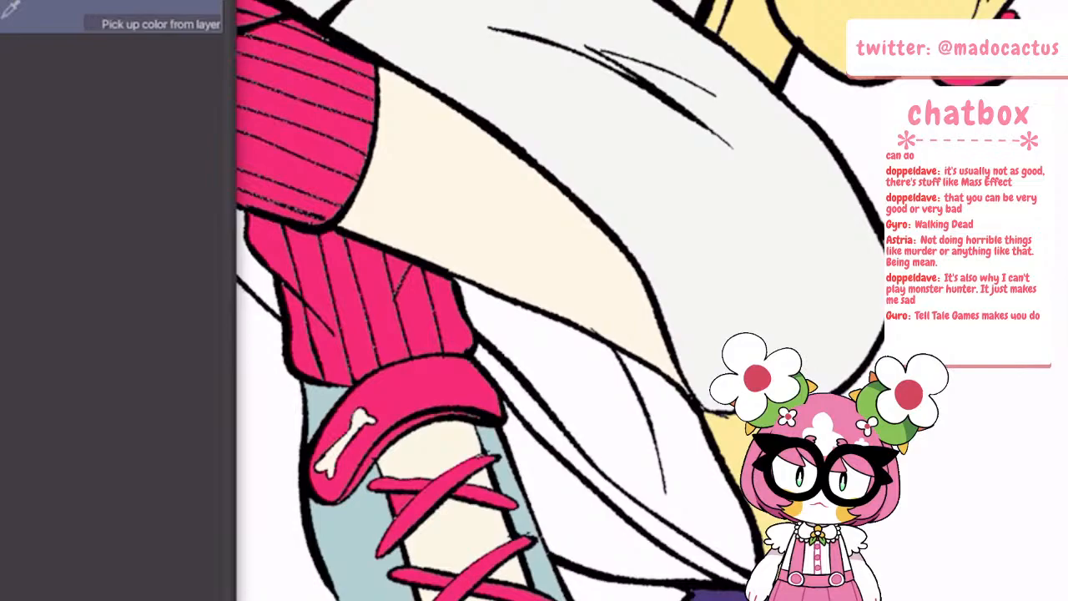
key("Tab")
scroll(405, 498, "up", 3)
scroll(404, 498, "down", 1)
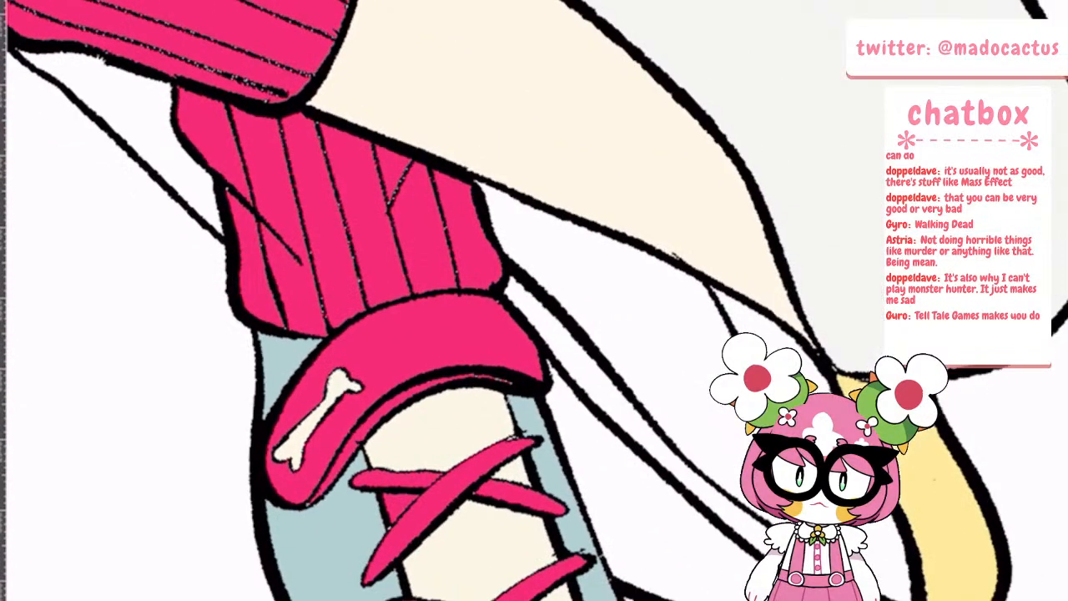
key("Tab")
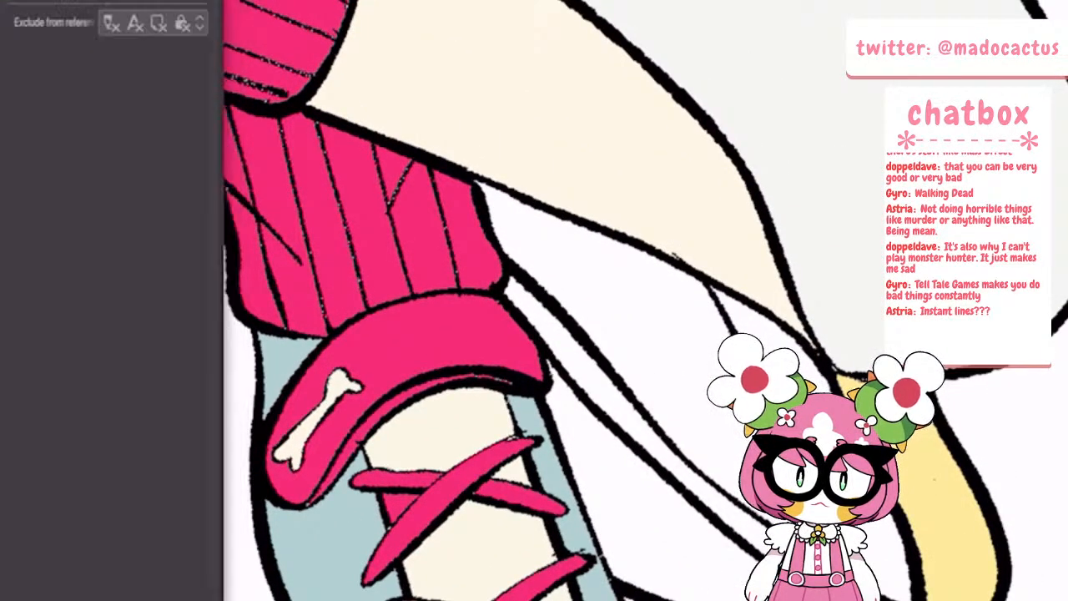
key("Tab")
scroll(312, 417, "down", 5)
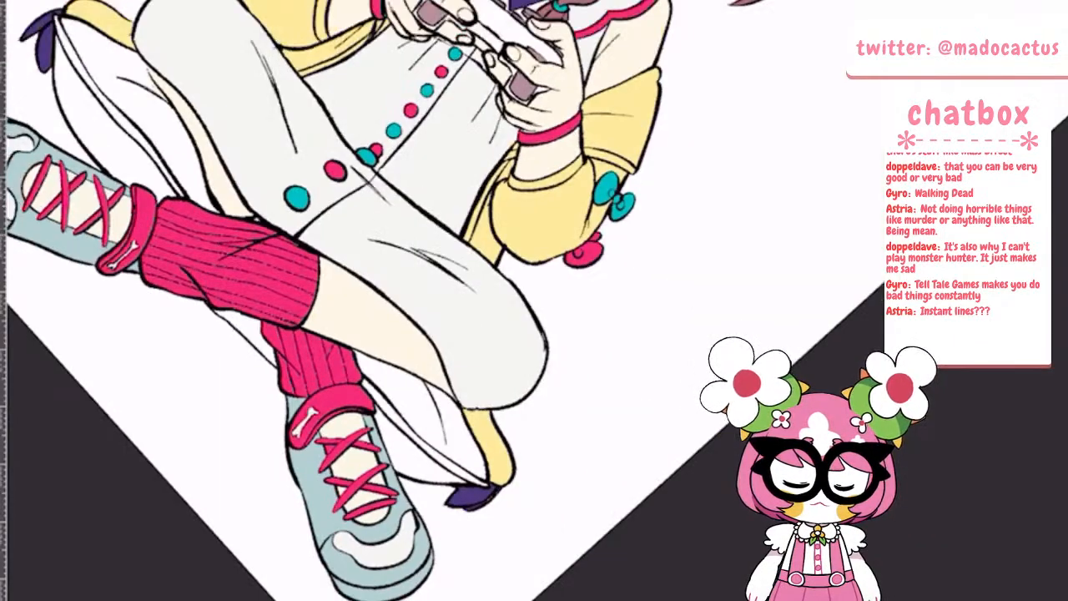
scroll(313, 417, "up", 1)
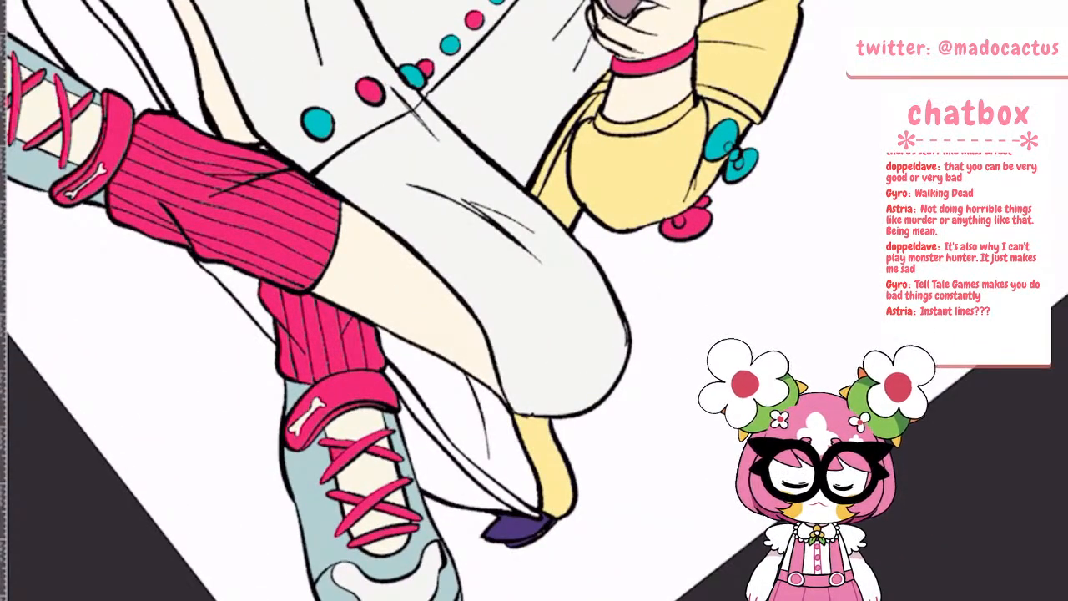
scroll(327, 368, "up", 2)
scroll(327, 367, "down", 4)
scroll(327, 367, "up", 1)
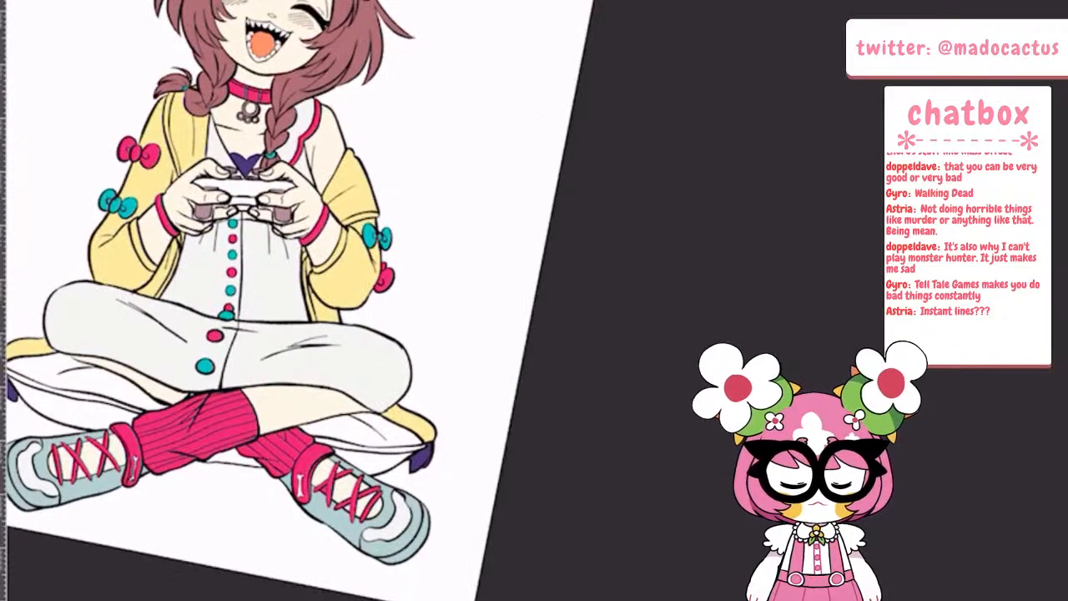
Show the costume reference photo layer, Photo 1, and examine the shoes and leg warmers against the drawing
left_click(3, 167)
left_click(10, 120)
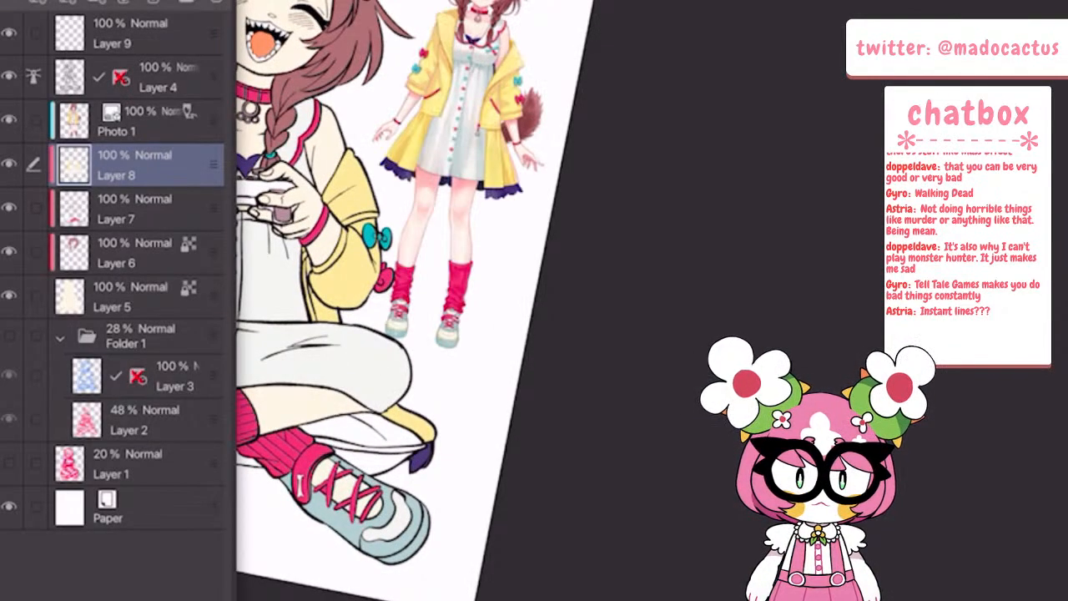
left_click(4, 167)
scroll(376, 334, "up", 3)
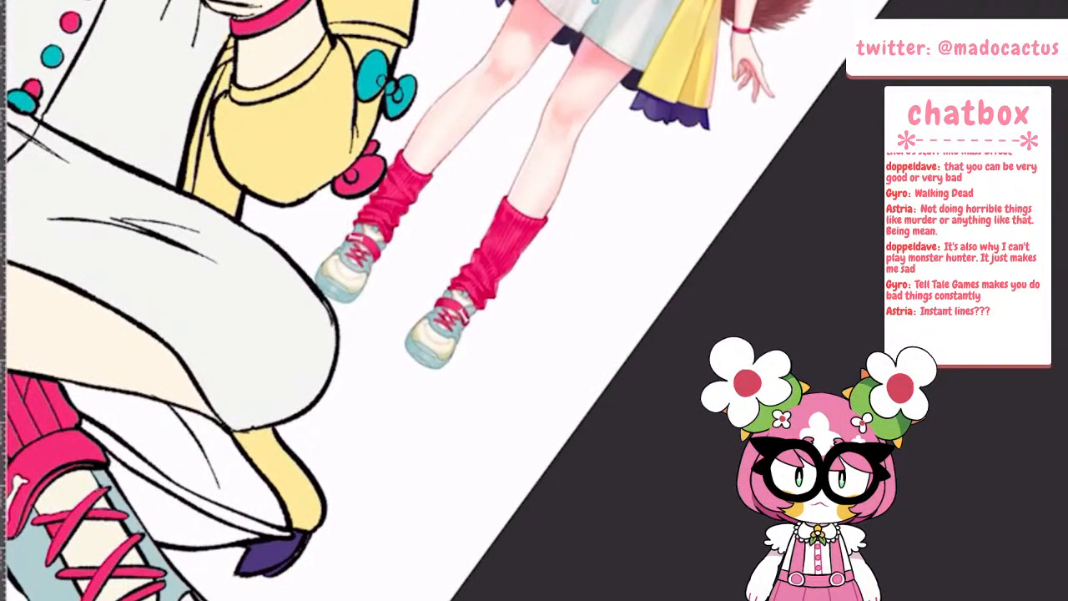
scroll(376, 334, "down", 2)
scroll(376, 334, "up", 4)
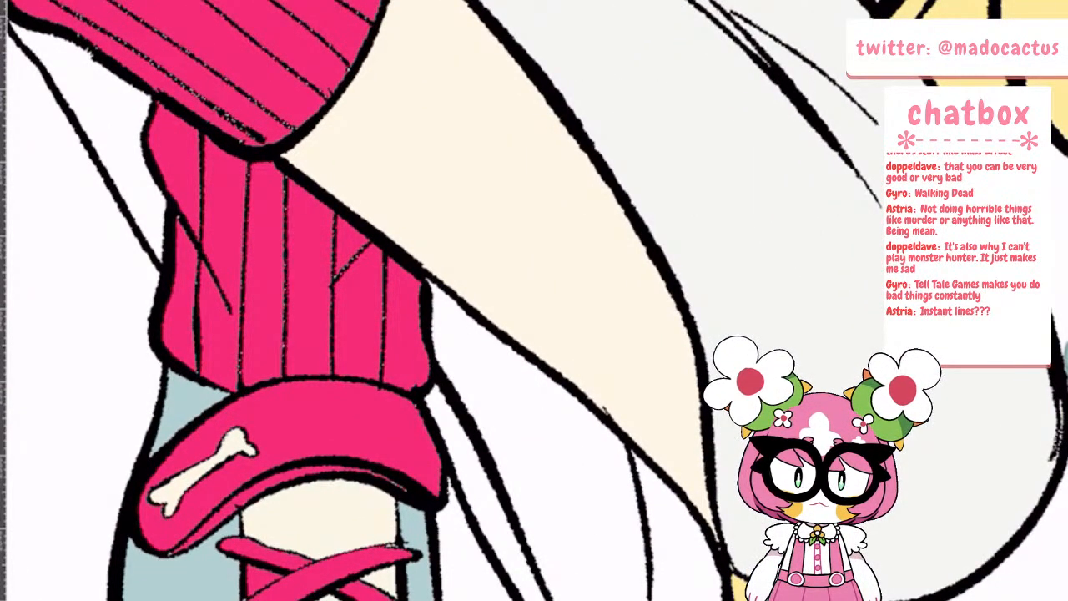
On Layer 9, paint a pale blue outlined ankle collar above the pink bone strap of the shoe on the drawing's right
key("Tab")
left_click(133, 33)
key("Tab")
mouse_move(199, 354)
left_mouse_down()
mouse_move(221, 314)
mouse_move(300, 297)
mouse_move(413, 300)
mouse_move(433, 350)
mouse_move(414, 387)
mouse_move(369, 371)
mouse_move(209, 371)
mouse_move(220, 349)
mouse_move(288, 328)
mouse_move(351, 344)
mouse_move(388, 327)
mouse_move(413, 344)
mouse_move(411, 376)
left_mouse_up()
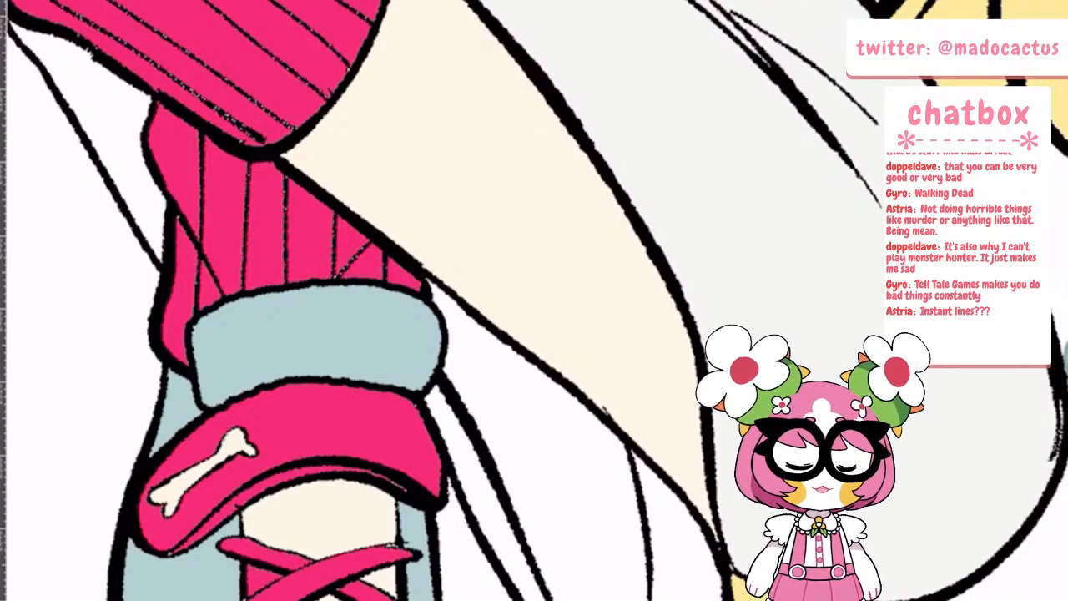
left_click(508, 343)
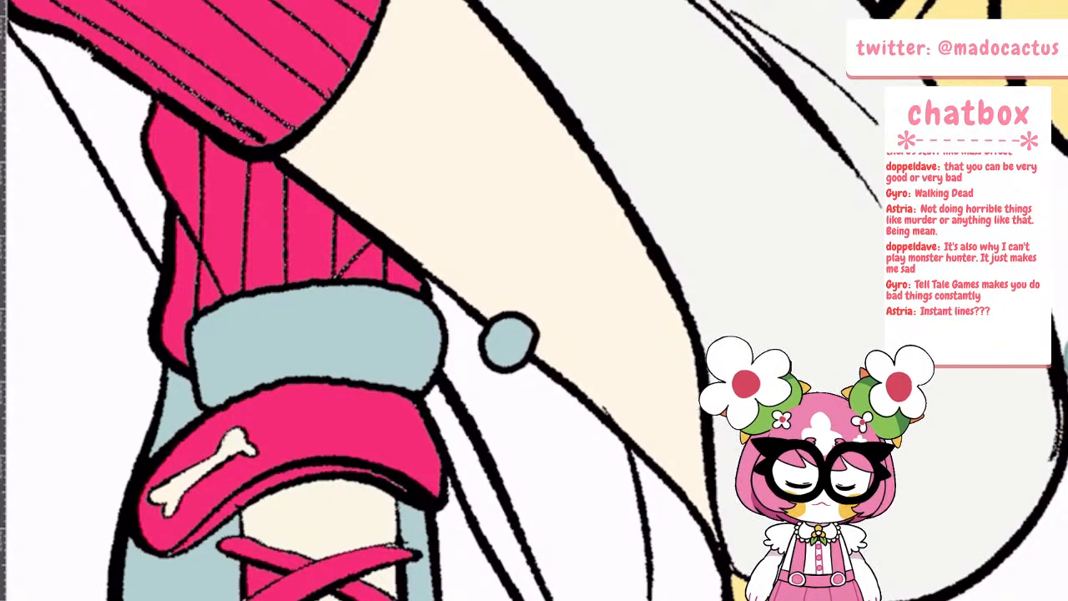
Paint a matching pale blue outlined ankle collar above the pink strap of the other shoe, over the leg warmer's lower edge
scroll(509, 342, "down", 10)
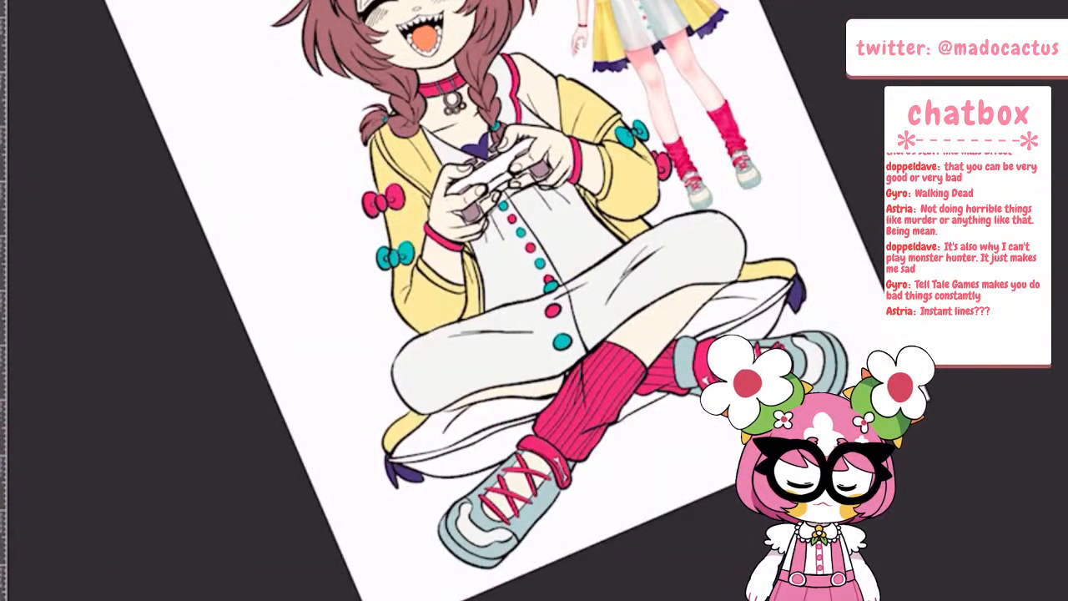
scroll(534, 350, "down", 2)
scroll(555, 392, "up", 10)
mouse_move(423, 446)
left_mouse_down()
mouse_move(411, 413)
mouse_move(542, 380)
mouse_move(668, 463)
mouse_move(651, 513)
mouse_move(465, 430)
mouse_move(580, 446)
mouse_move(643, 501)
mouse_move(501, 401)
mouse_move(429, 425)
mouse_move(524, 432)
mouse_move(584, 450)
mouse_move(603, 470)
left_mouse_up()
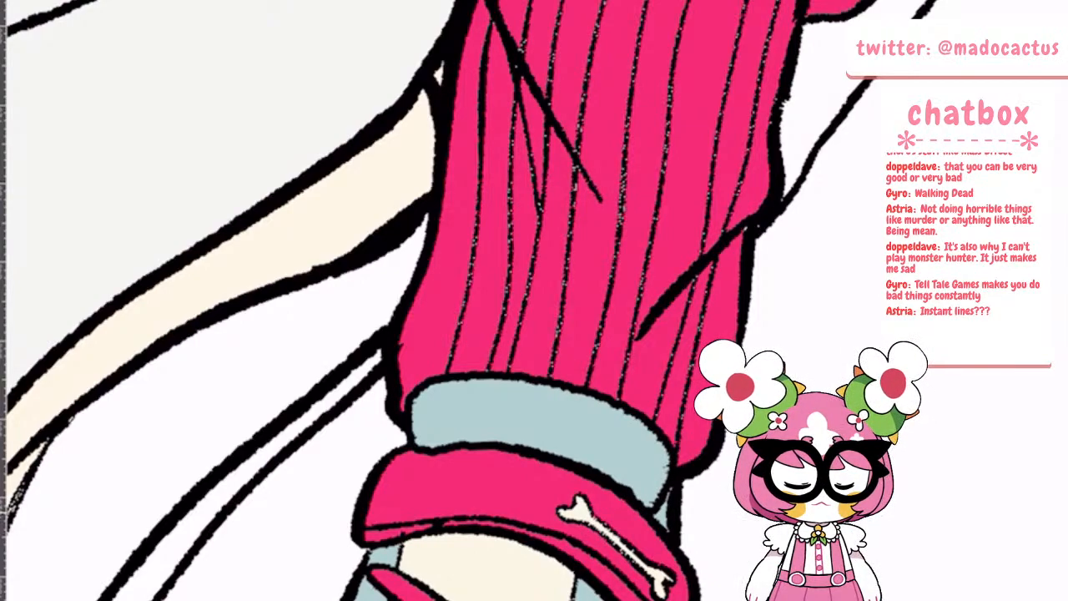
scroll(764, 550, "down", 4)
scroll(763, 551, "up", 2)
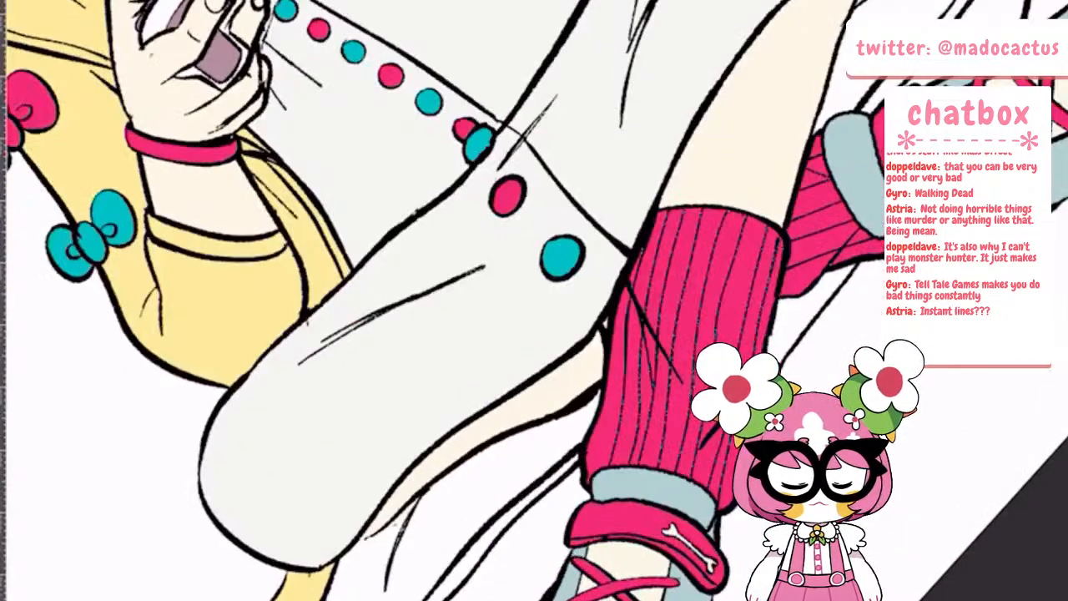
scroll(722, 513, "up", 2)
mouse_move(456, 455)
left_mouse_down()
mouse_move(486, 435)
mouse_move(477, 444)
mouse_move(645, 453)
mouse_move(693, 484)
left_mouse_up()
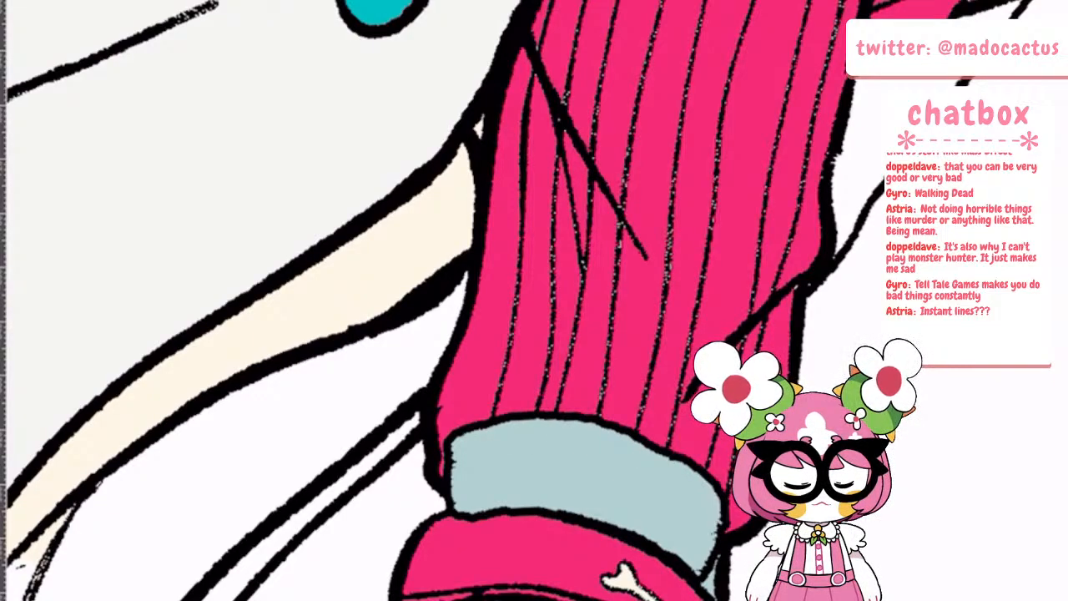
Rework the first shoe's ankle collar with a cream tongue, a rounded pale blue tab and pale blue side panels
scroll(793, 534, "down", 6)
scroll(792, 433, "up", 4)
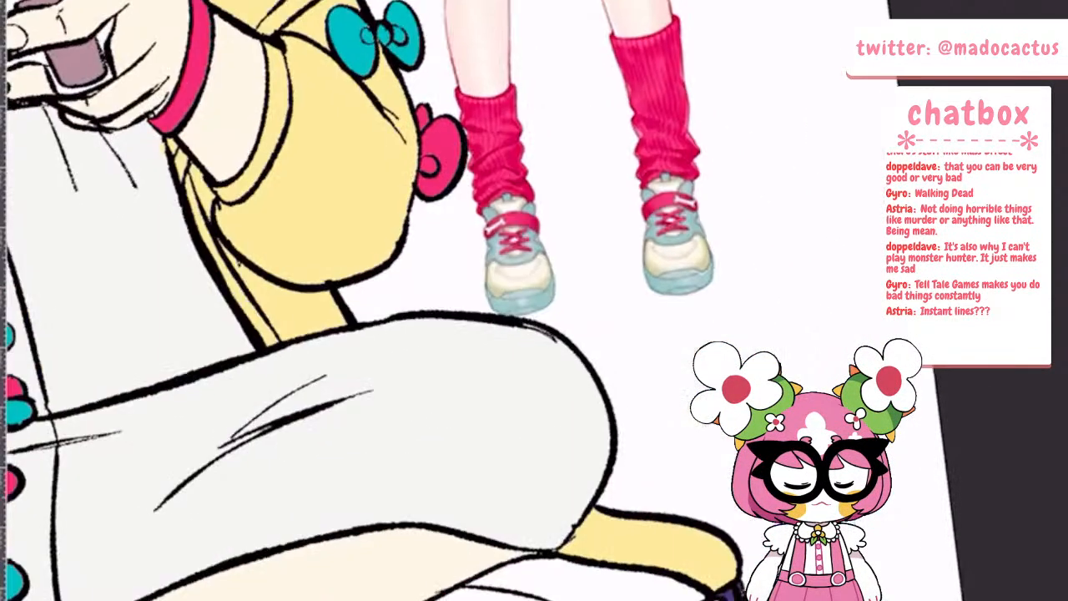
scroll(433, 333, "down", 1)
scroll(434, 333, "up", 5)
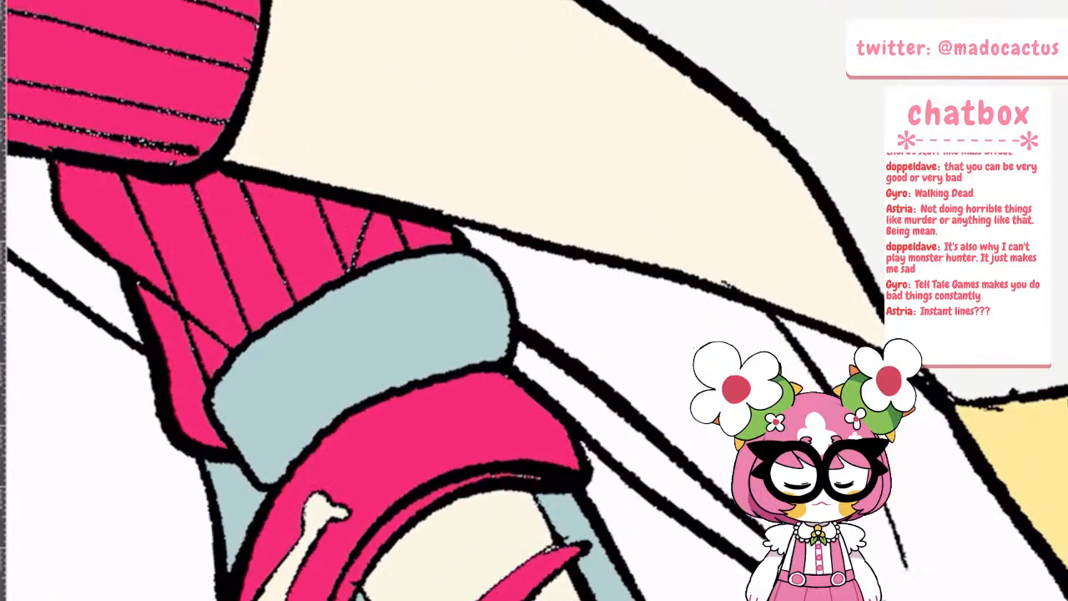
mouse_move(313, 438)
left_mouse_down()
mouse_move(254, 376)
mouse_move(255, 330)
mouse_move(304, 288)
mouse_move(434, 250)
left_mouse_up()
mouse_move(351, 246)
left_mouse_down()
mouse_move(426, 251)
mouse_move(434, 367)
mouse_move(312, 413)
mouse_move(276, 362)
mouse_move(330, 380)
mouse_move(380, 338)
mouse_move(421, 351)
mouse_move(400, 280)
left_mouse_up()
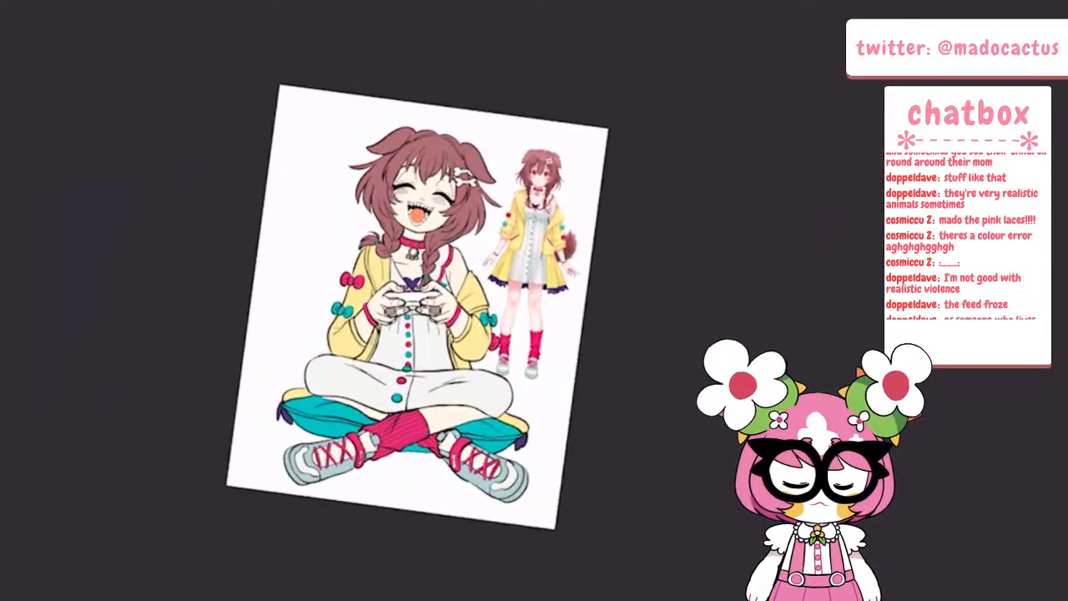
Examine the whole coloured drawing beside the costume reference photo
left_click(3, 2)
left_click(16, 47)
key("Tab")
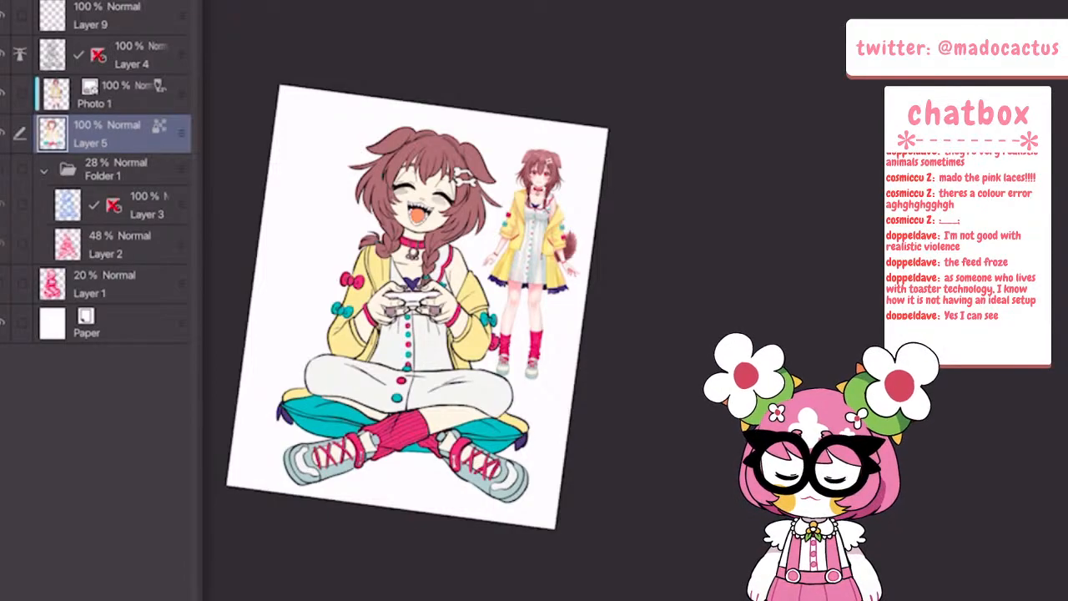
key("Tab")
scroll(417, 306, "up", 3)
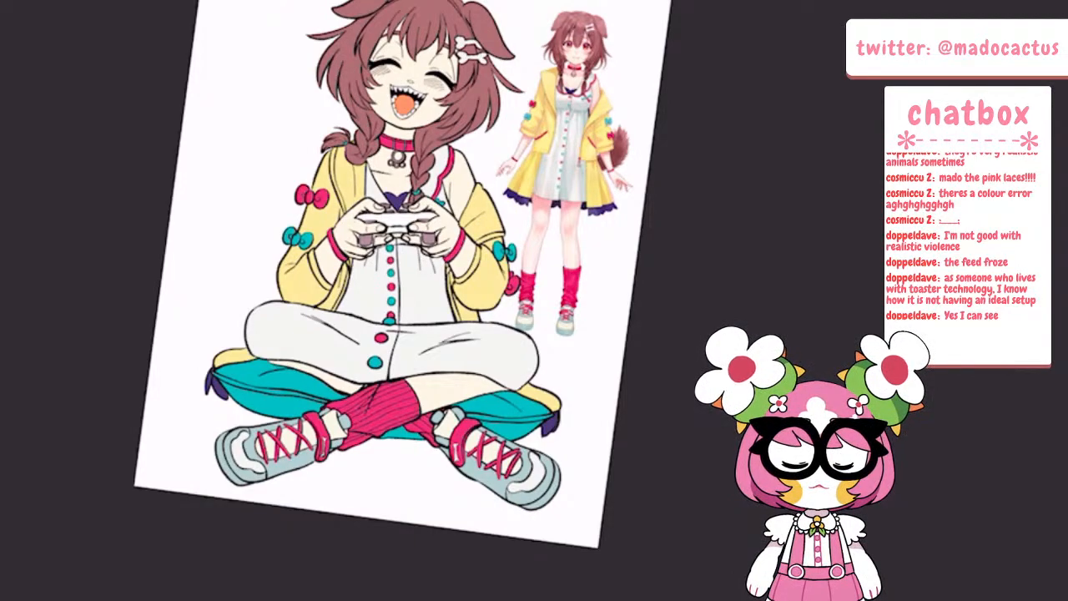
scroll(404, 275, "down", 5)
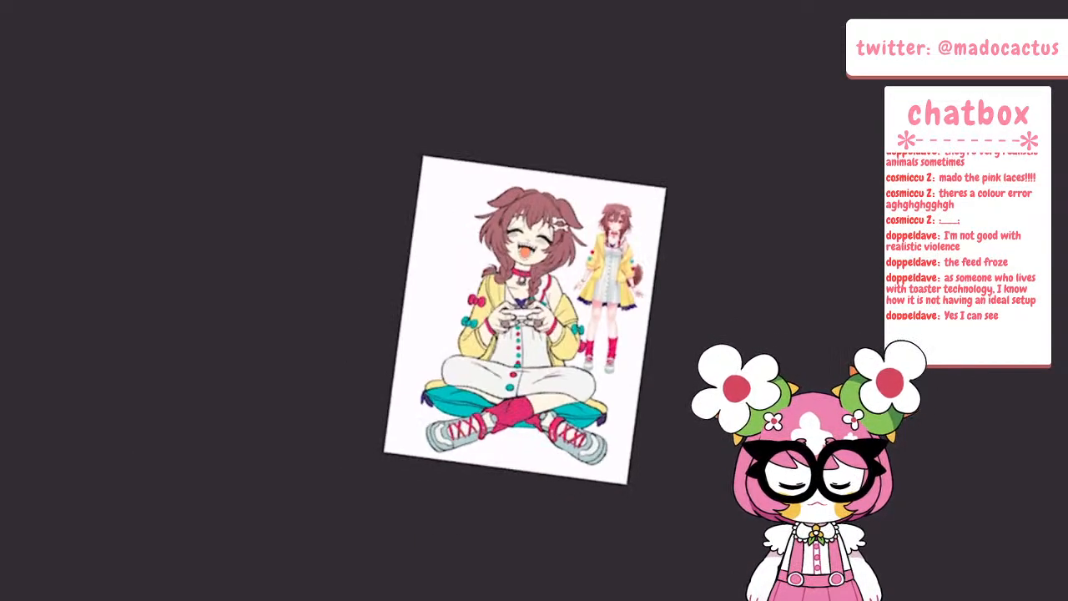
scroll(562, 319, "up", 1)
scroll(685, 302, "up", 3)
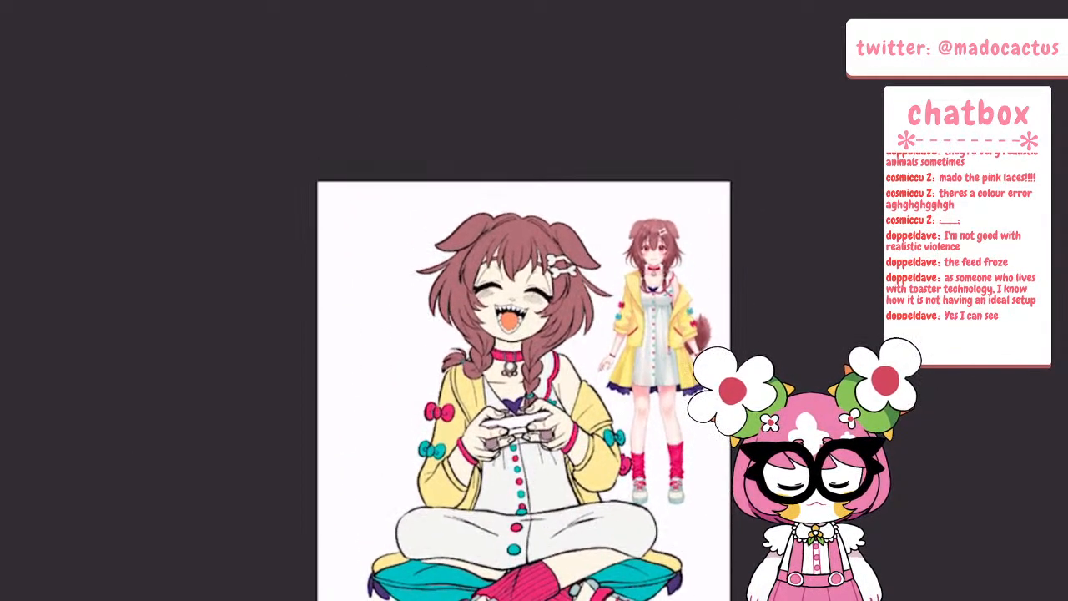
scroll(641, 368, "up", 4)
scroll(584, 468, "up", 1)
Try a Select Color Gamut selection referring to all layers with the reference photo still shown
key("Tab")
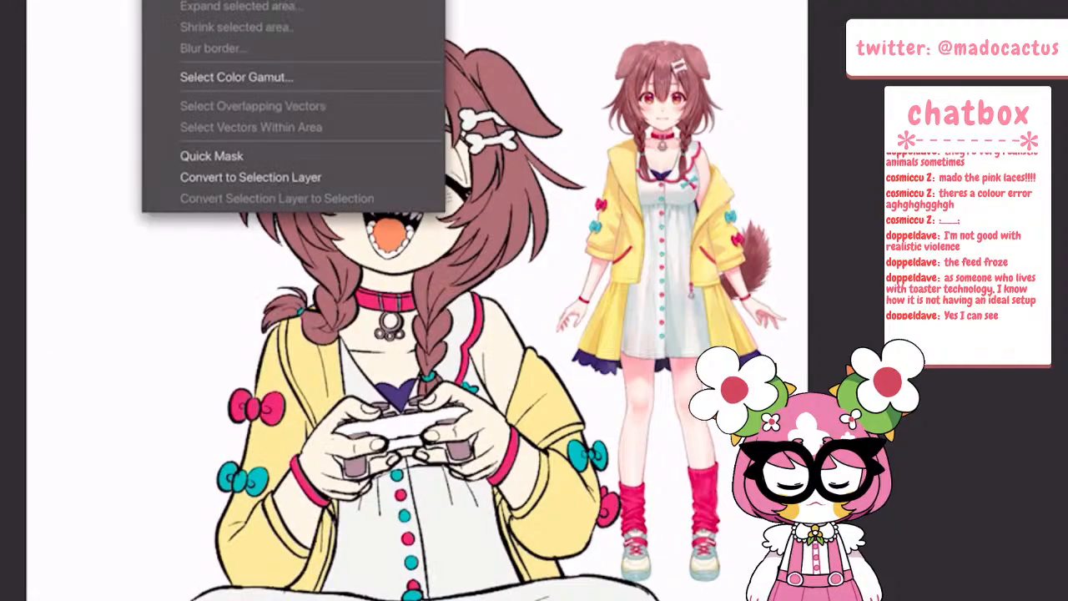
left_click(237, 77)
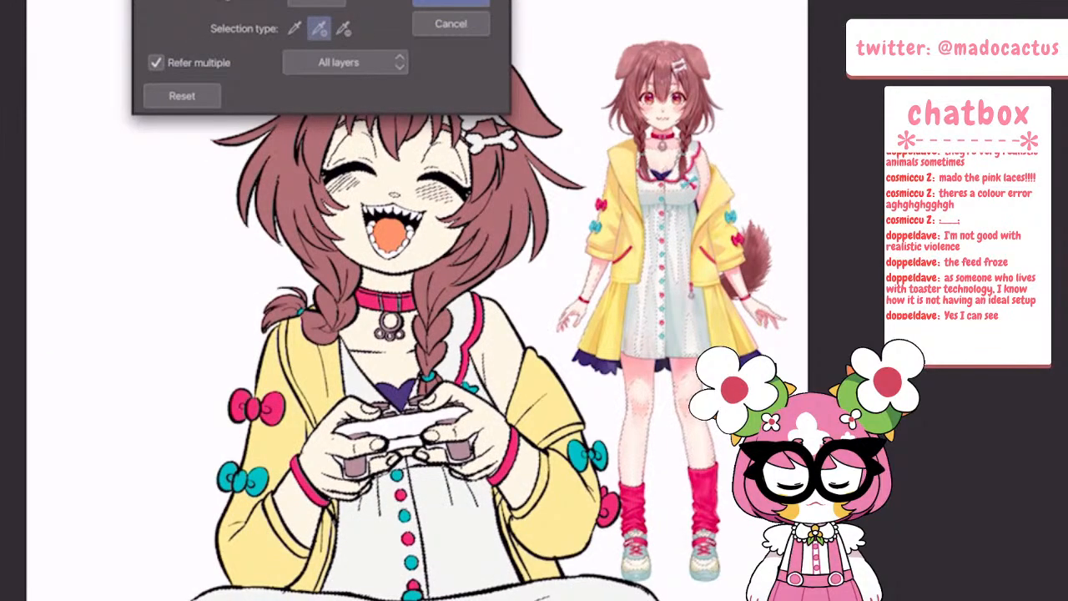
key("Return")
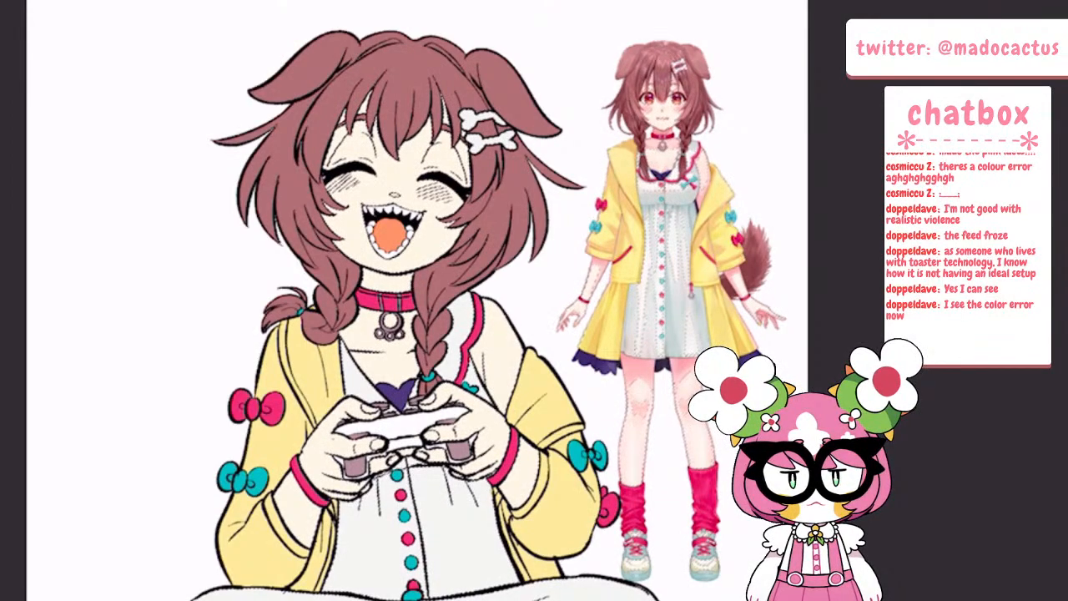
scroll(838, 156, "up", 2)
scroll(659, 75, "up", 3)
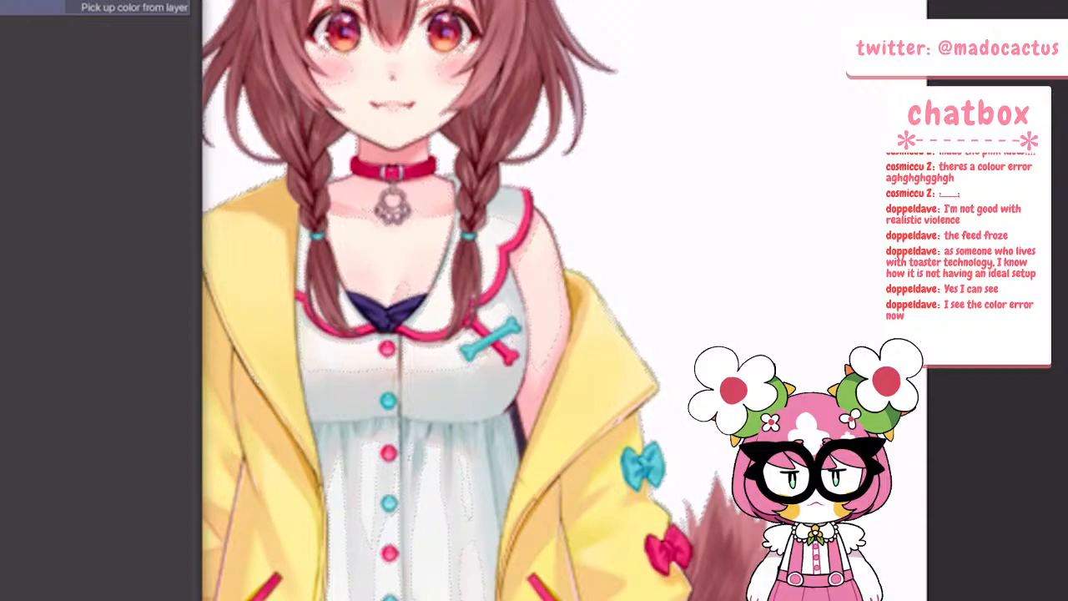
key("Tab")
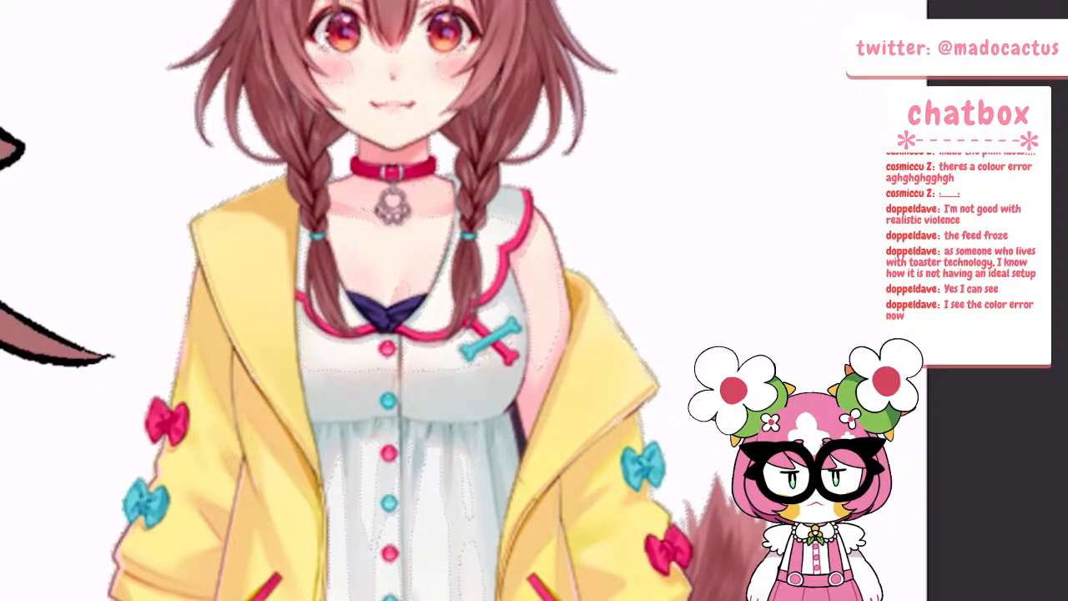
scroll(734, 250, "down", 6)
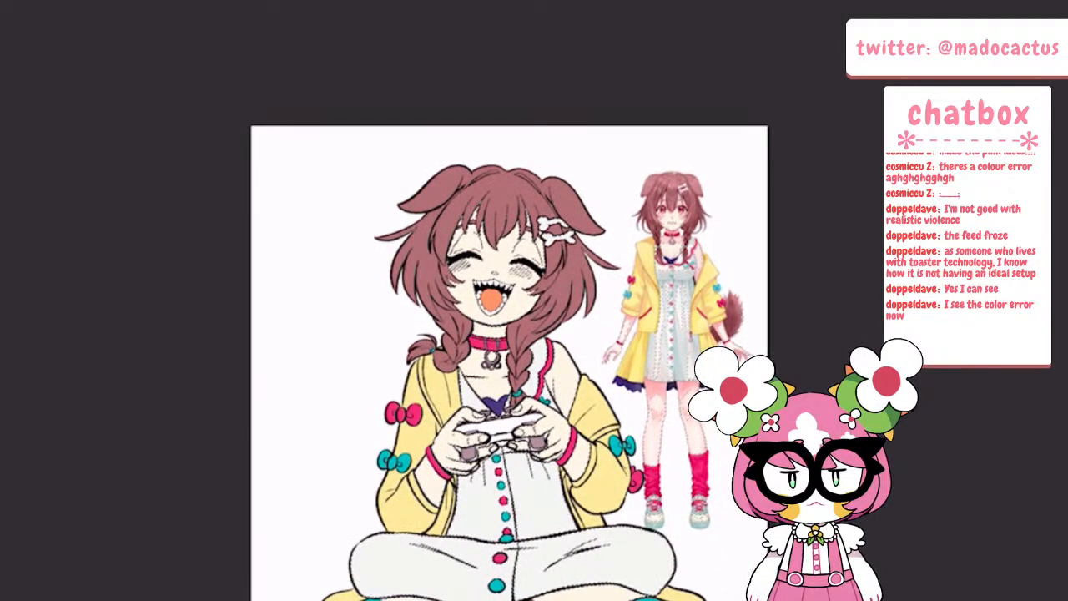
Hide the Photo 1 reference layer and make Layer 5, the flat colour layer, active
left_click(113, 94)
key("Tab")
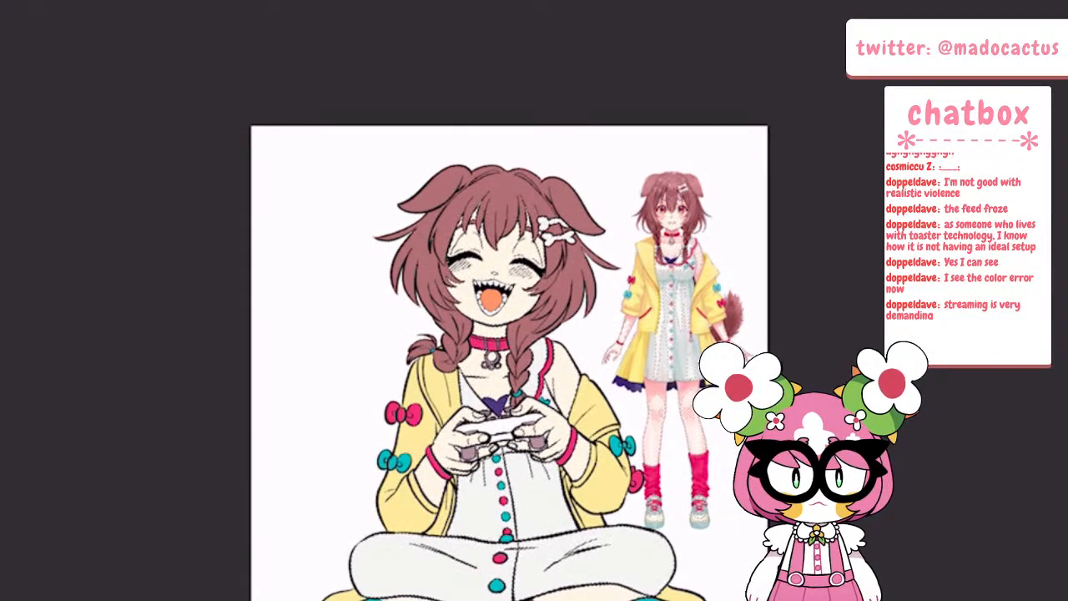
key("Tab")
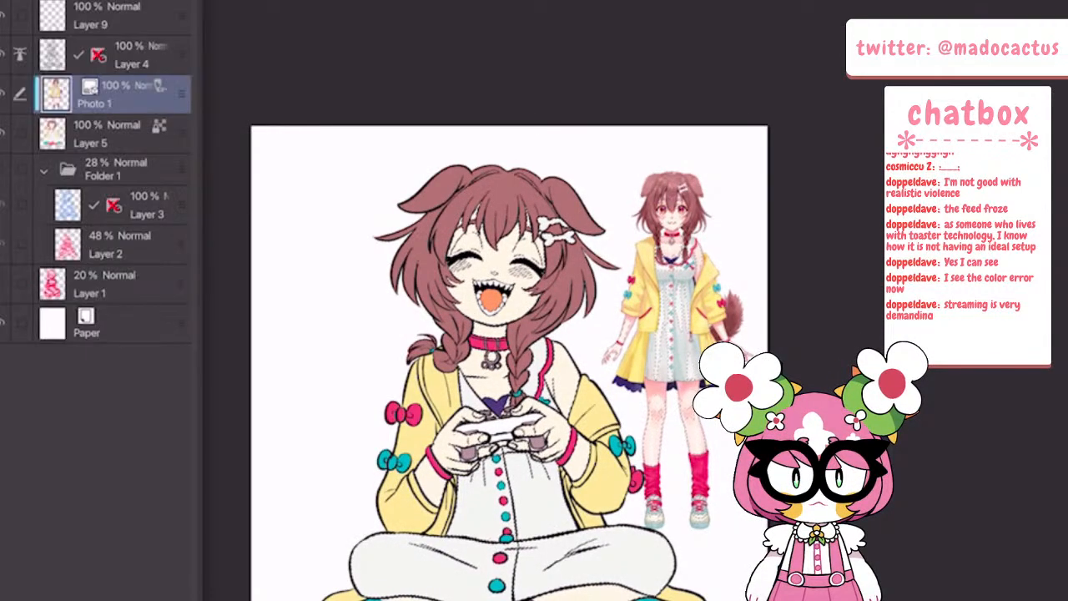
left_click(2, 93)
left_click(113, 133)
left_click(50, 2)
left_click(50, 119)
key("ctrl+z")
scroll(500, 321, "up", 4)
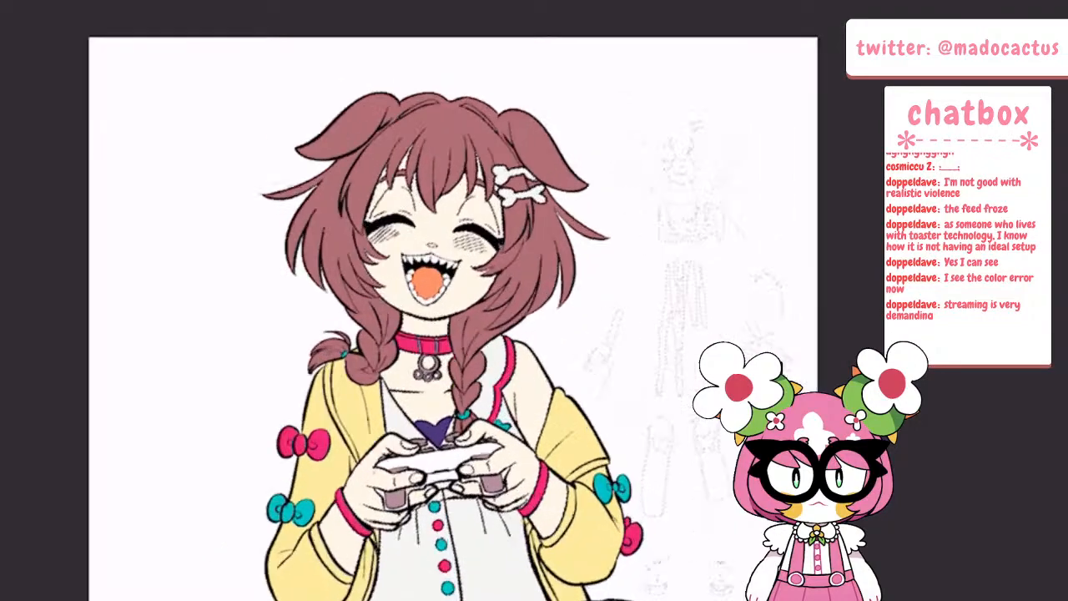
scroll(500, 321, "down", 1)
scroll(501, 322, "down", 1)
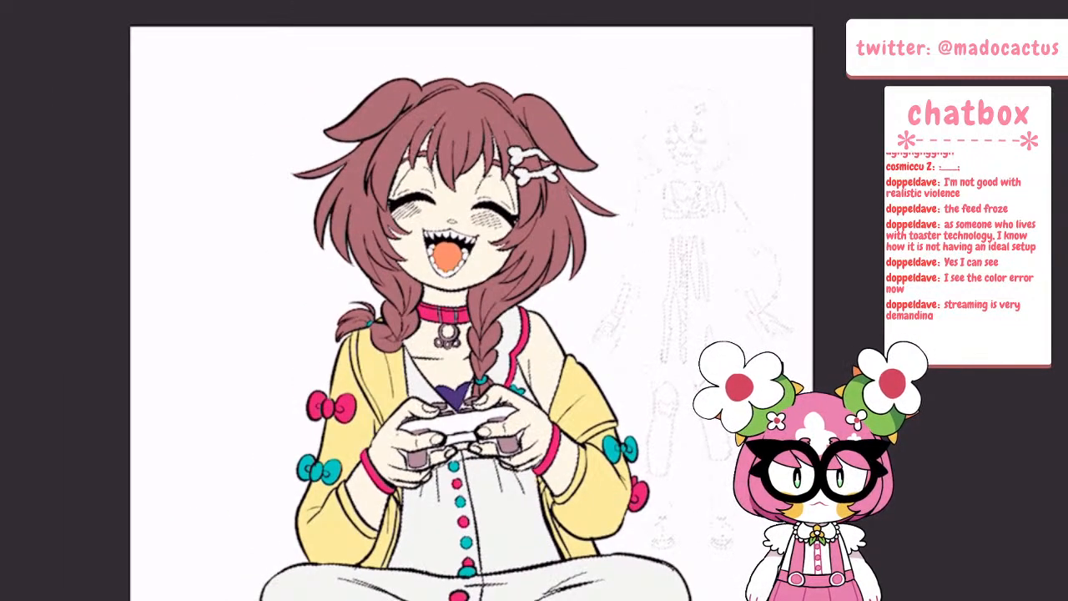
Make a new Select Color Gamut selection on the drawing with the reference photo hidden
key("Tab")
left_click(199, 2)
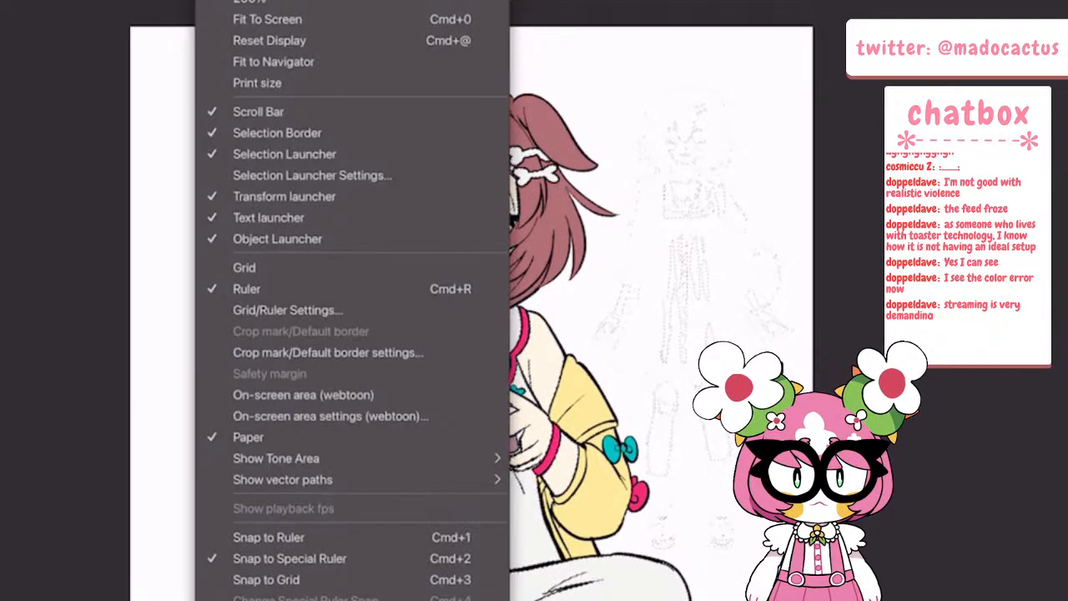
left_click(159, 2)
left_click(204, 2)
left_click(158, 2)
left_click(236, 77)
key("Return")
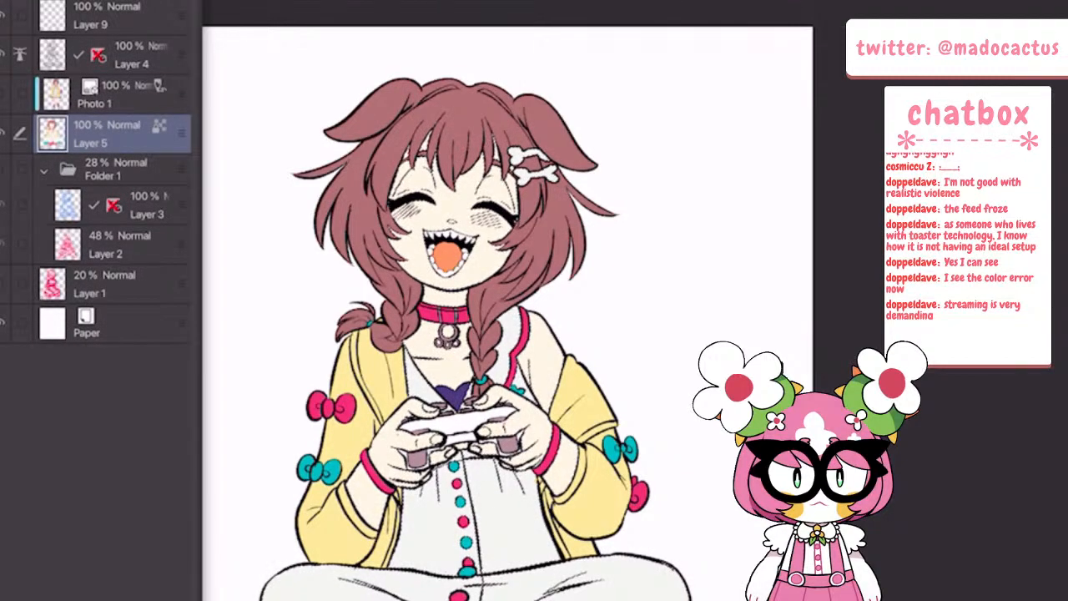
left_click(16, 1)
left_click(50, 119)
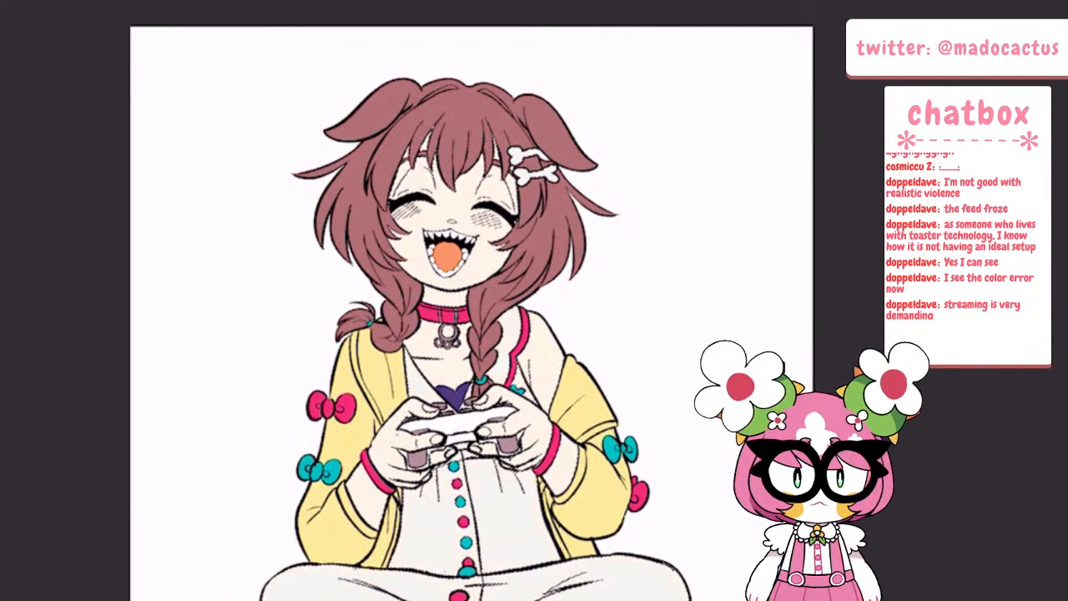
key("ctrl+z")
scroll(478, 389, "up", 4)
scroll(477, 390, "down", 1)
scroll(477, 389, "up", 1)
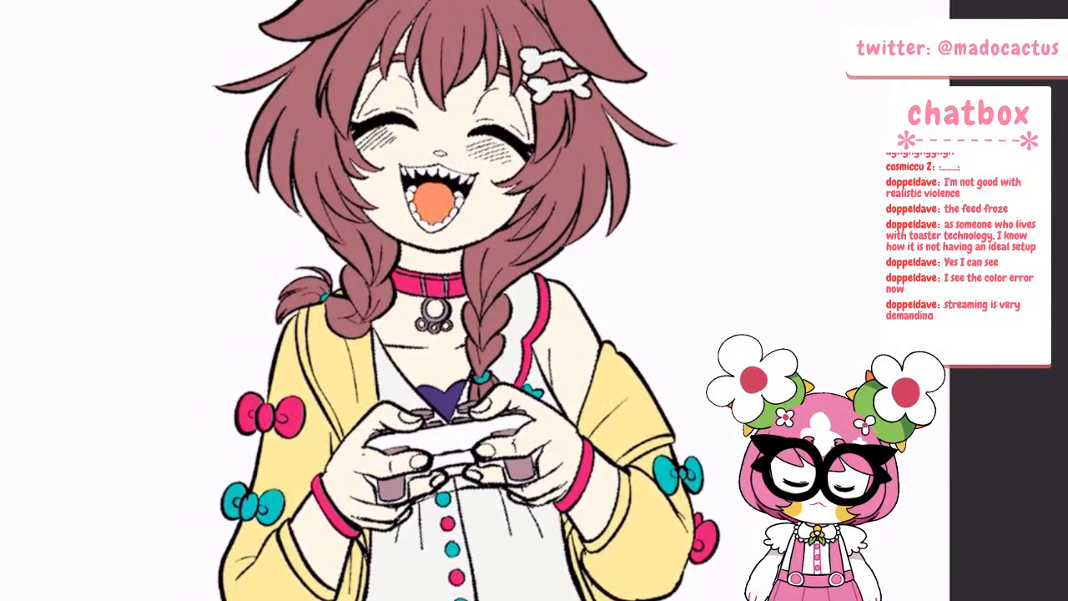
Make another Select Color Gamut selection on the drawing, referring to all layers
left_click(167, 2)
left_click(205, 2)
left_click(166, 2)
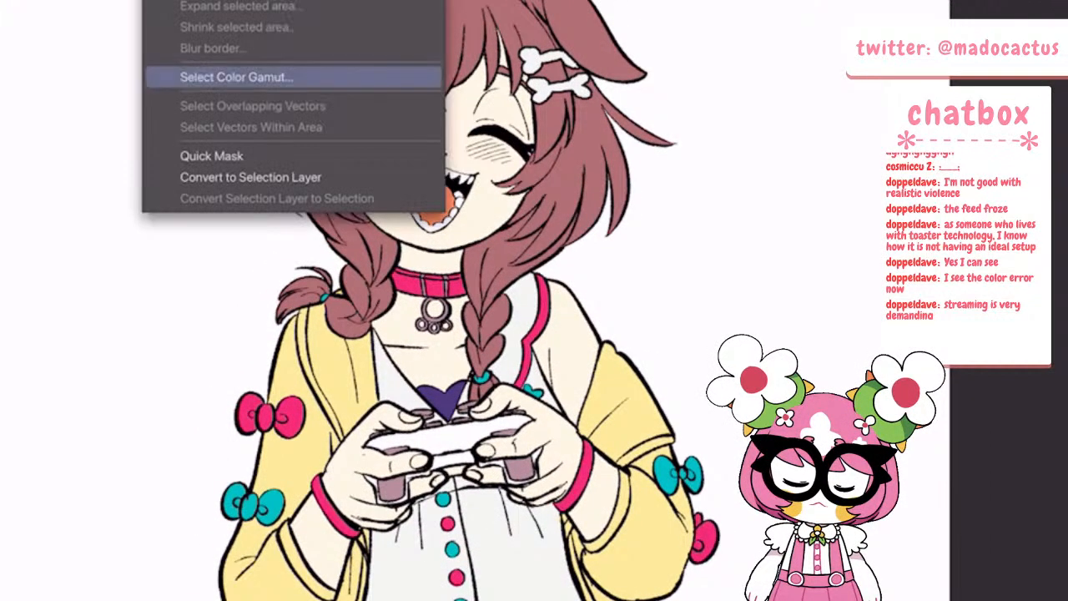
left_click(236, 76)
left_click(355, 2)
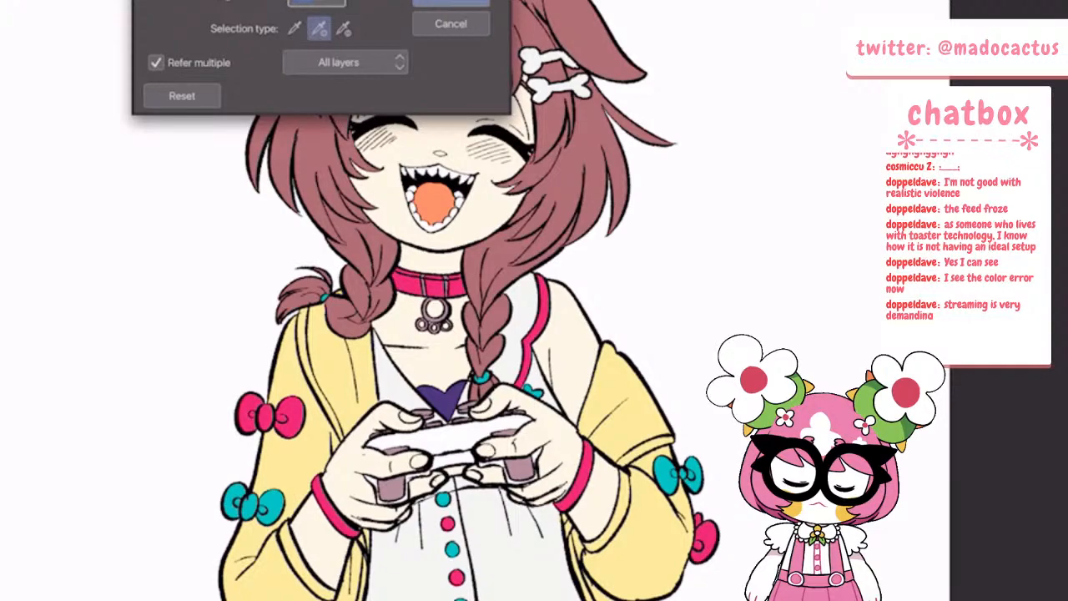
left_click(450, 1)
left_click(17, 1)
left_click(151, 120)
scroll(584, 284, "down", 5)
scroll(638, 407, "down", 1)
left_click(159, 2)
left_click(180, 1)
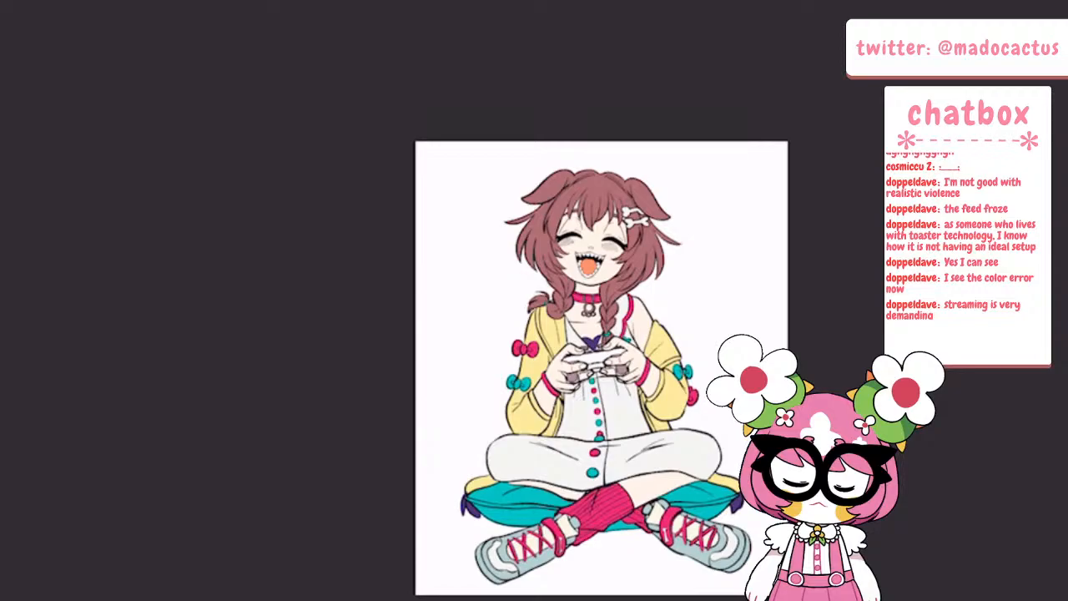
Examine the coloured drawing up close, from the face and hair to the dress, socks and shoes
scroll(709, 409, "down", 1)
scroll(680, 442, "up", 4)
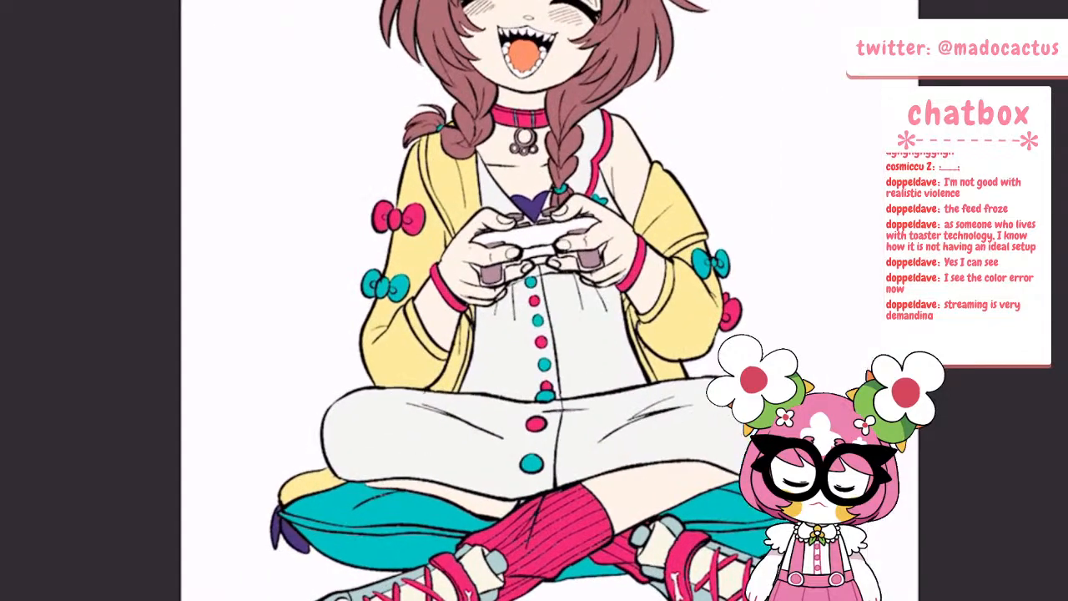
scroll(671, 467, "up", 5)
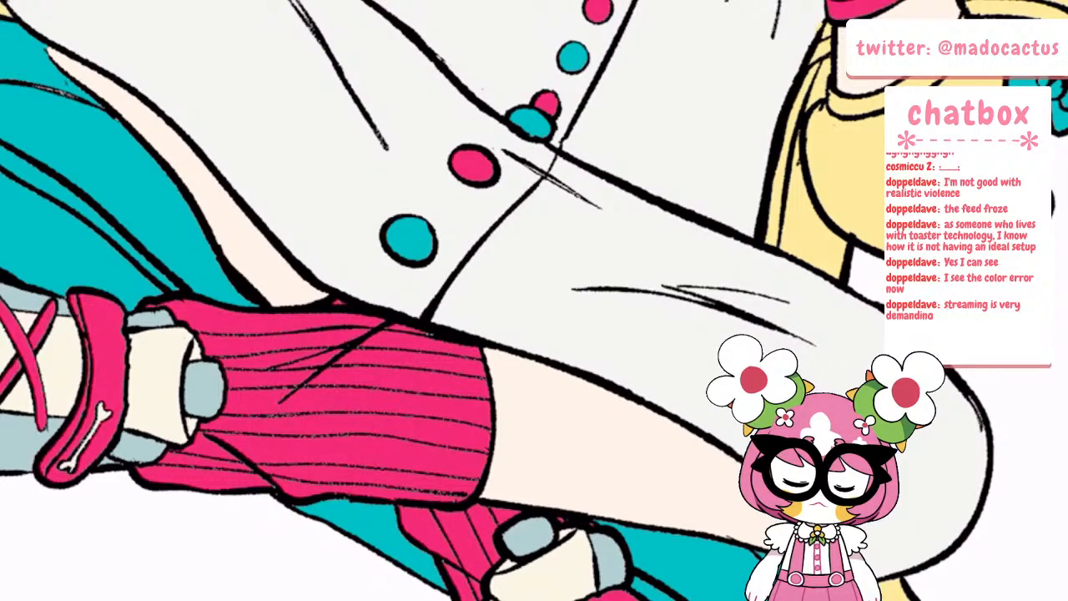
scroll(312, 372, "down", 8)
scroll(331, 374, "up", 5)
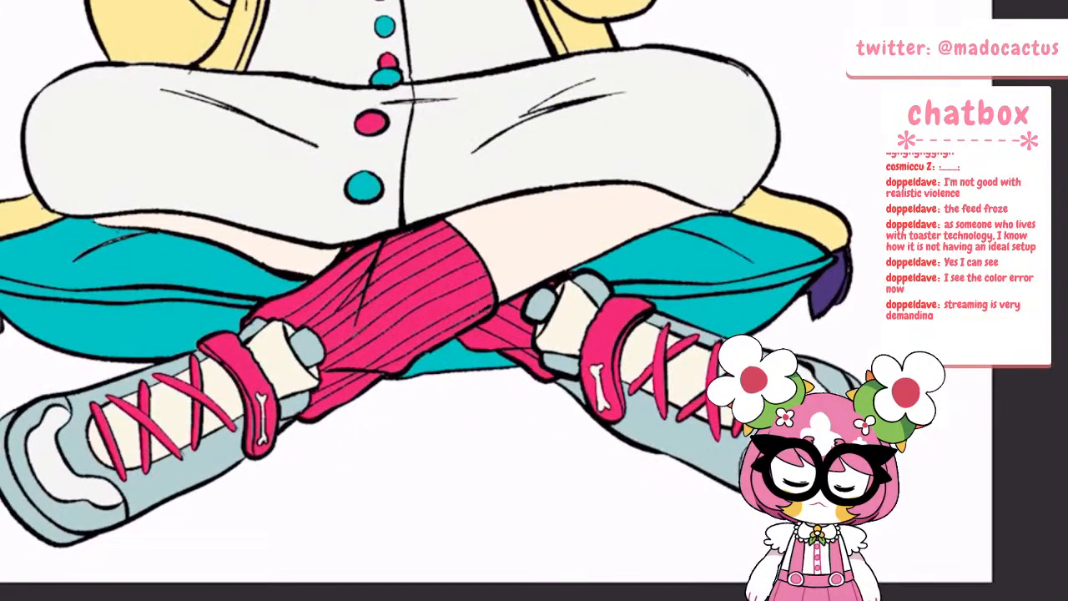
scroll(334, 373, "down", 5)
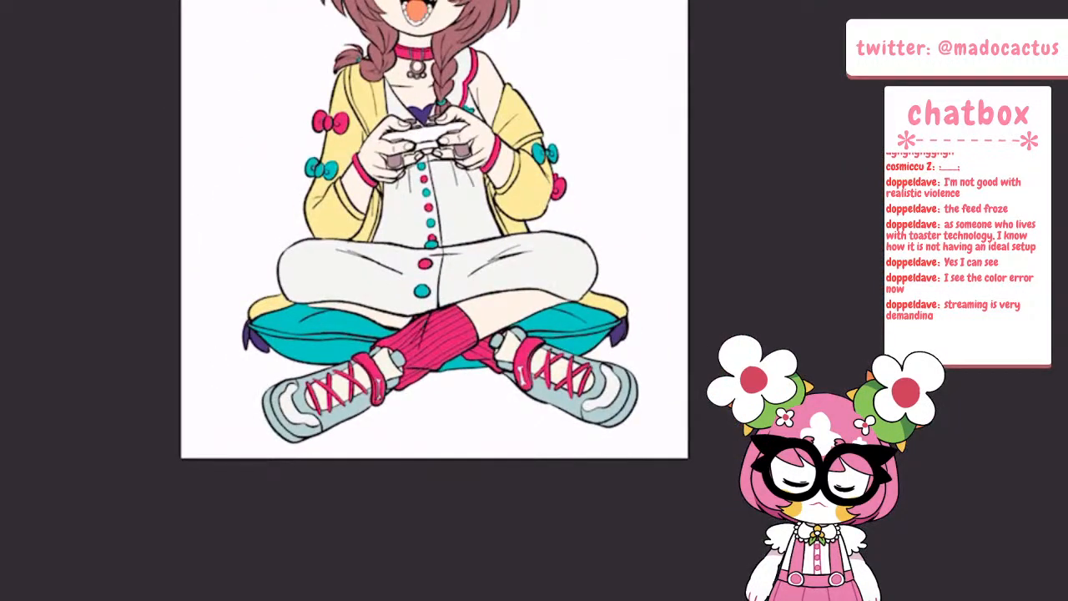
scroll(435, 258, "down", 2)
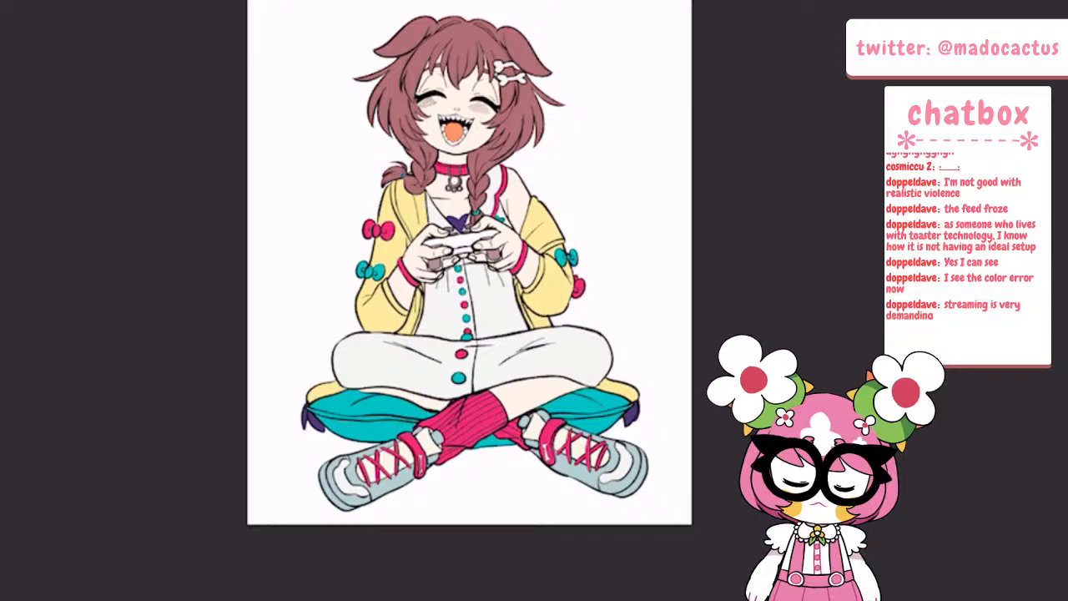
scroll(467, 259, "up", 4)
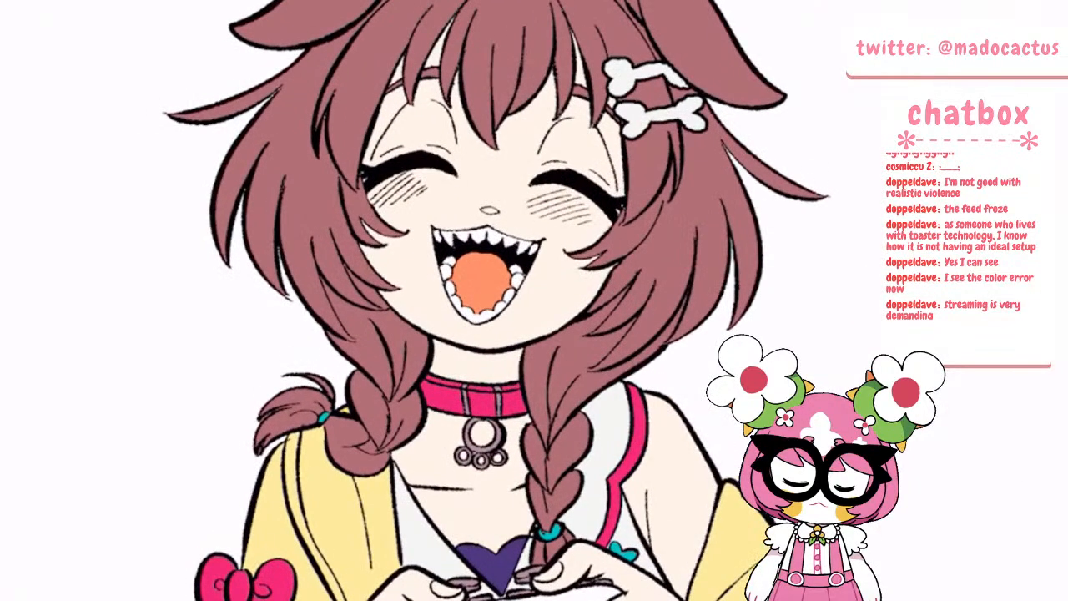
scroll(738, 196, "up", 4)
scroll(738, 292, "down", 5)
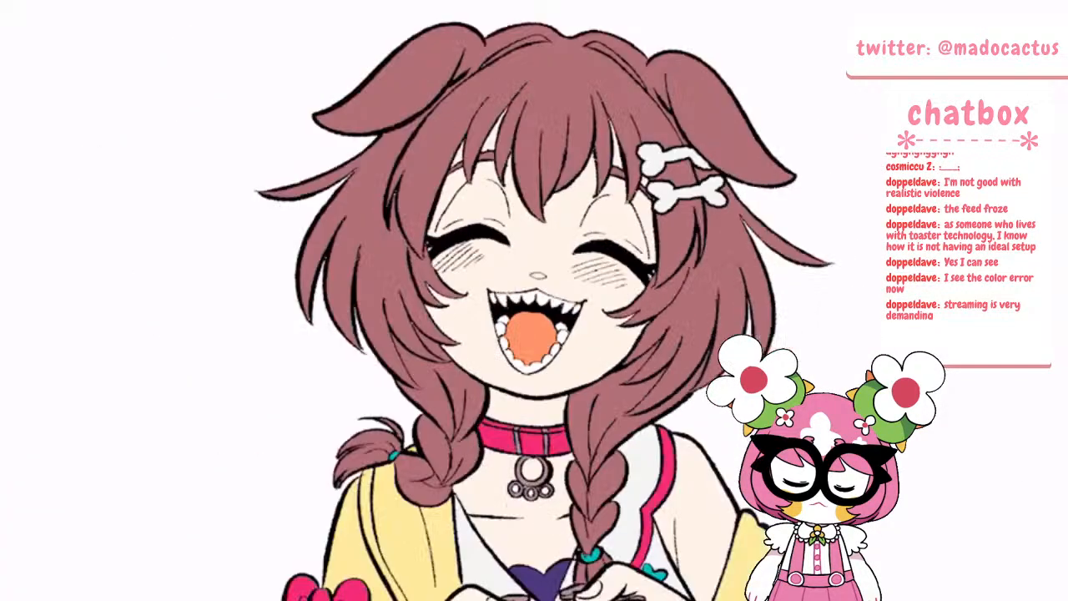
scroll(534, 250, "down", 6)
Make Layer 9 active and try outline strokes around the ankle of the left shoe, undoing the last one
scroll(584, 375, "up", 4)
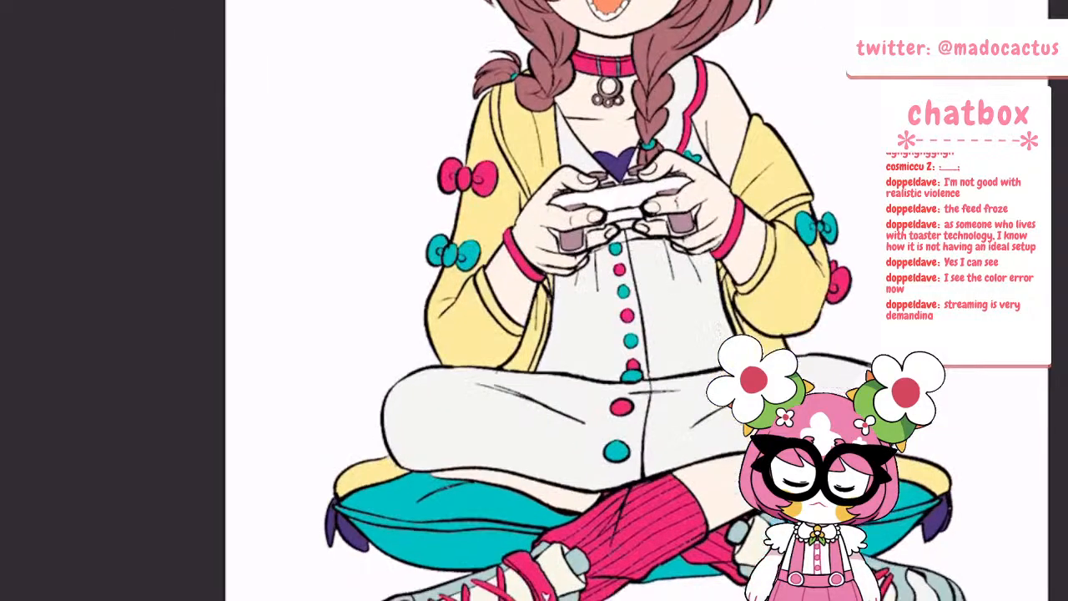
scroll(584, 451, "up", 5)
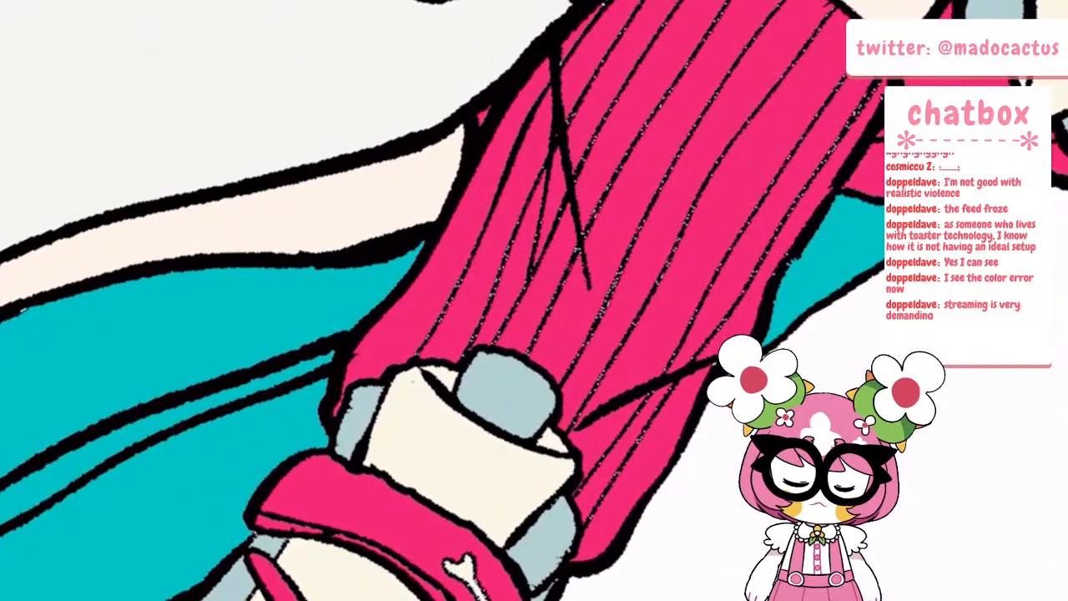
left_click(95, 331)
left_click(465, 74)
left_click(3, 134)
left_click(109, 15)
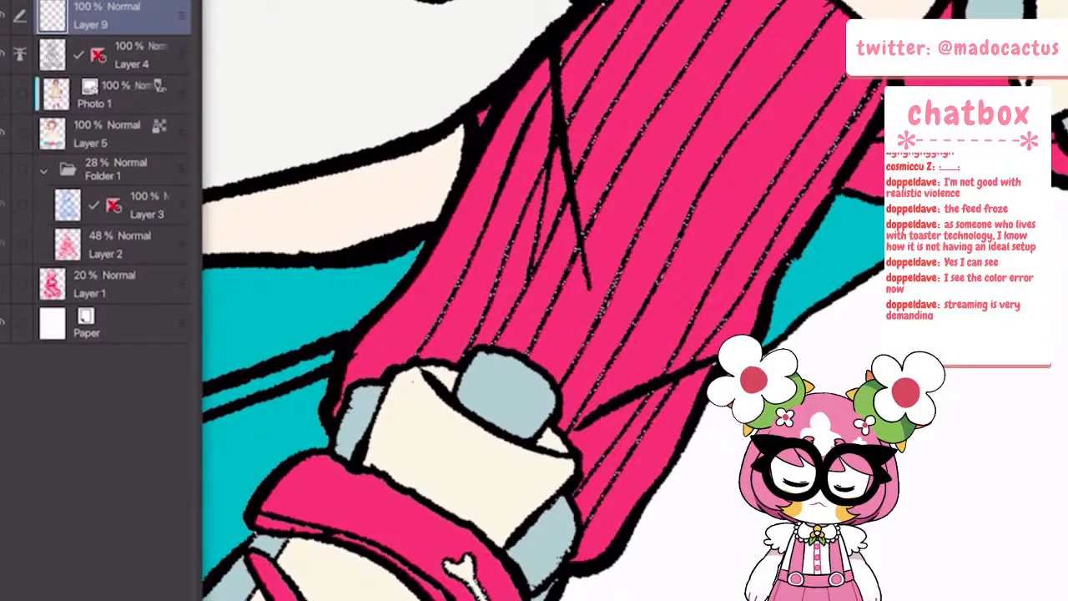
left_click(367, 434)
left_click_drag(367, 432, 391, 365)
left_click_drag(378, 402, 410, 355)
key("ctrl+z")
Thicken the outlines around the left shoe's ankle, tongue and pink strap on Layer 9
left_click(3, 134)
right_click(112, 14)
key("Escape")
key("Tab")
mouse_move(362, 376)
left_mouse_down()
mouse_move(337, 412)
mouse_move(344, 388)
mouse_move(406, 362)
left_mouse_up()
mouse_move(494, 343)
left_mouse_down()
mouse_move(523, 352)
mouse_move(564, 399)
mouse_move(586, 472)
mouse_move(568, 561)
mouse_move(554, 571)
left_mouse_up()
mouse_move(342, 455)
left_mouse_down()
mouse_move(404, 482)
mouse_move(516, 560)
left_mouse_up()
Examine the line weight on both shoes, the socks and the crossed legs, up close and zoomed out
scroll(364, 463, "down", 5)
scroll(384, 367, "down", 2)
scroll(405, 442, "up", 5)
scroll(334, 300, "down", 4)
scroll(634, 158, "up", 4)
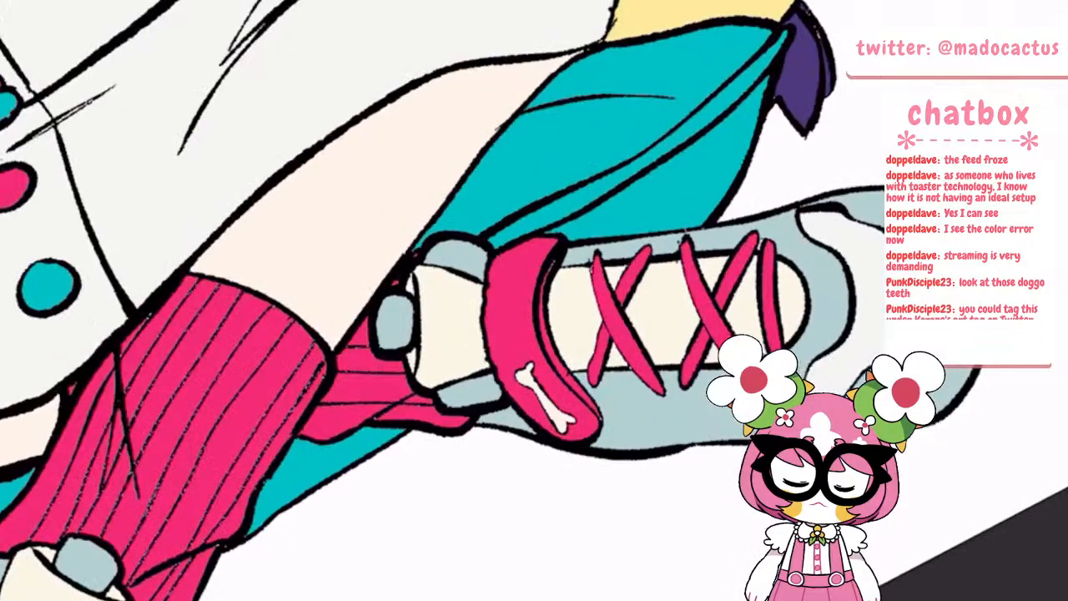
scroll(576, 218, "up", 5)
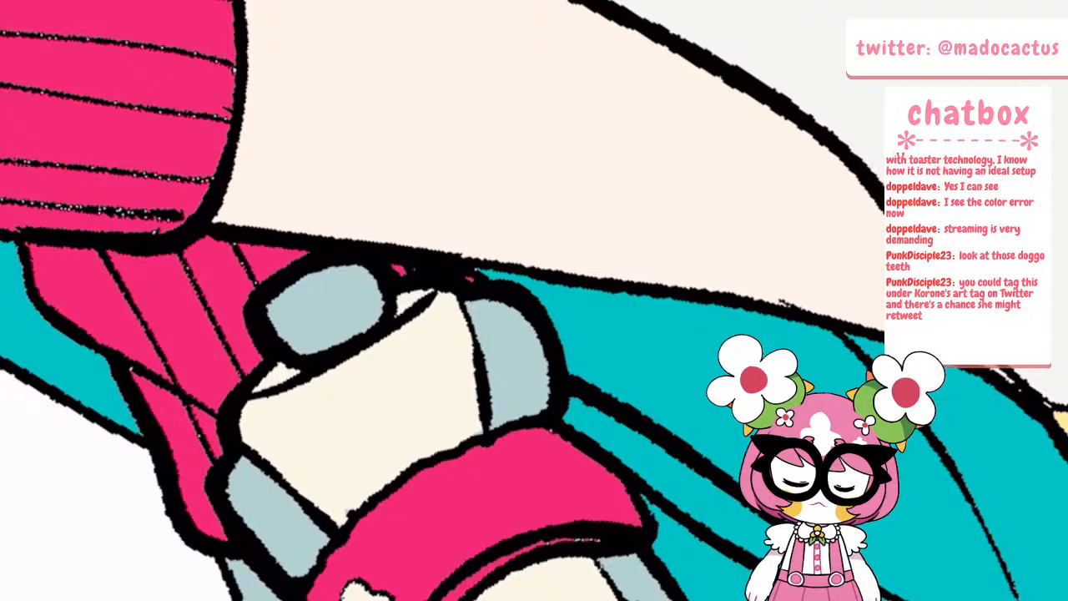
scroll(444, 297, "down", 10)
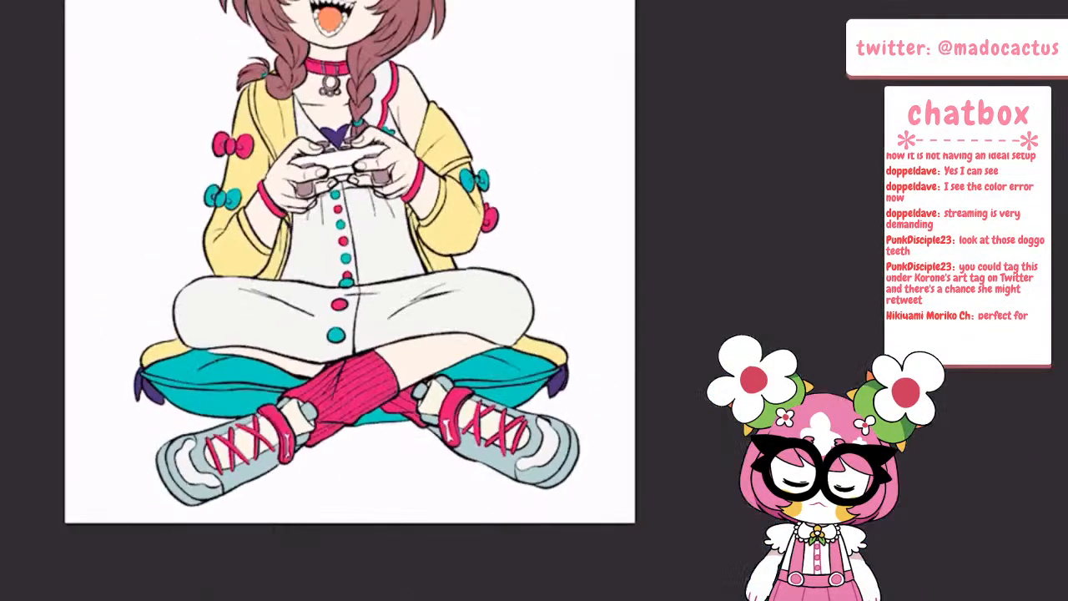
scroll(445, 296, "up", 3)
scroll(436, 327, "up", 1)
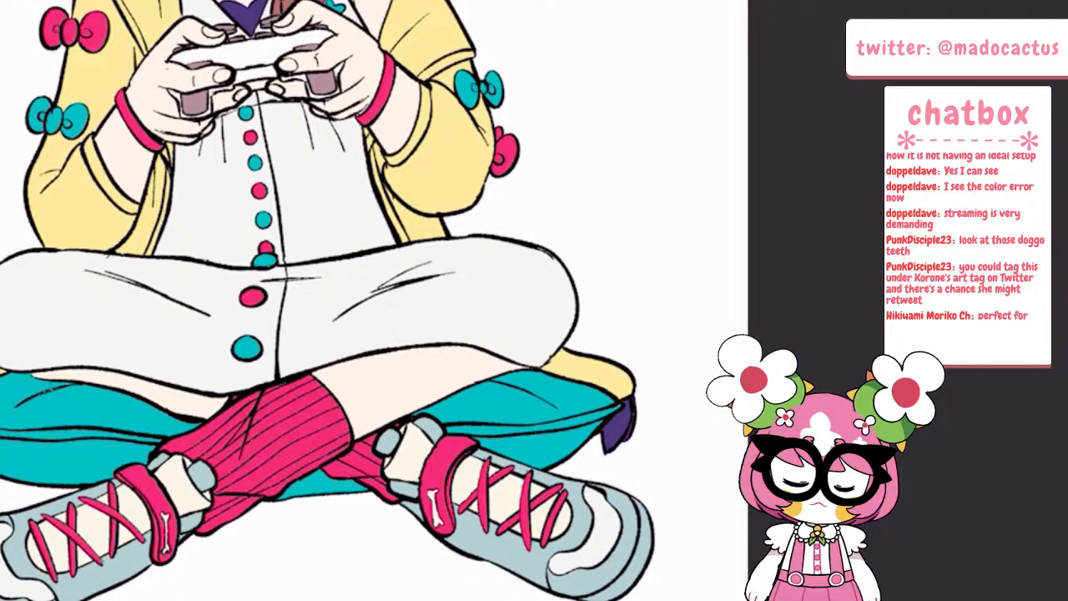
scroll(337, 247, "down", 5)
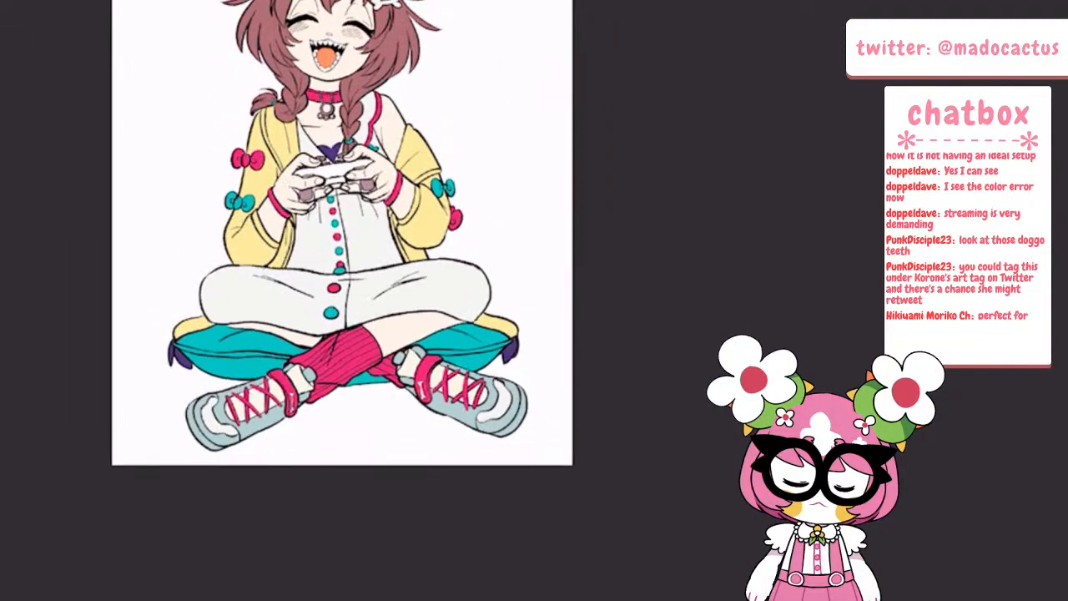
Thicken the outlines of the two bone-shaped hair clips
scroll(359, 162, "up", 6)
scroll(391, 191, "up", 4)
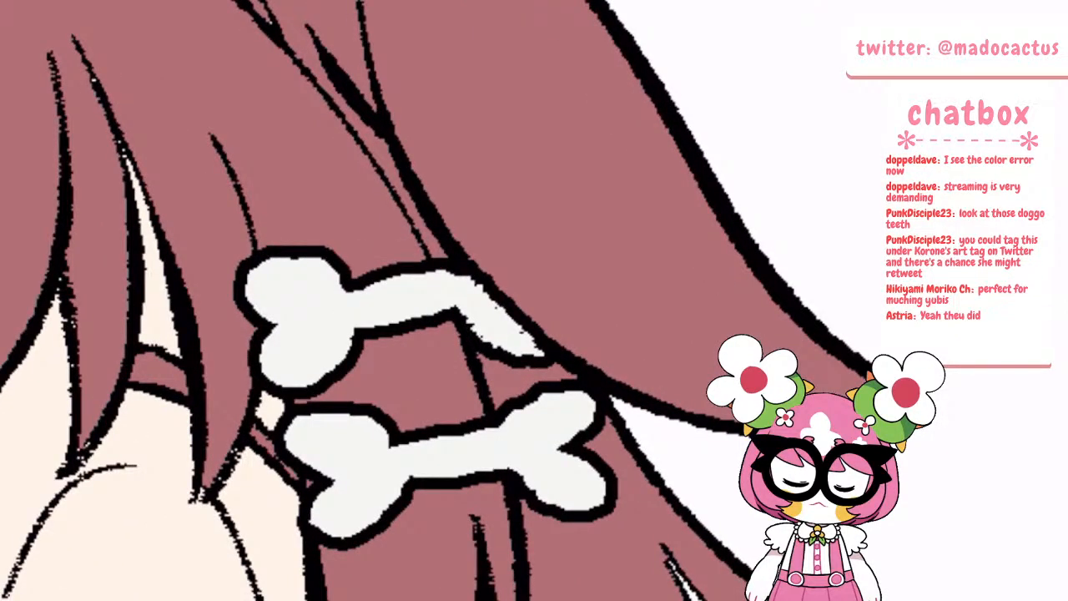
mouse_move(446, 254)
left_mouse_down()
mouse_move(350, 270)
mouse_move(259, 243)
mouse_move(242, 317)
mouse_move(277, 398)
mouse_move(364, 340)
mouse_move(456, 324)
mouse_move(546, 355)
mouse_move(535, 382)
mouse_move(457, 422)
mouse_move(361, 399)
mouse_move(283, 442)
mouse_move(299, 473)
left_mouse_up()
mouse_move(319, 549)
left_mouse_down()
mouse_move(410, 506)
mouse_move(502, 486)
mouse_move(531, 509)
mouse_move(606, 495)
mouse_move(567, 440)
mouse_move(607, 419)
left_mouse_up()
scroll(429, 354, "down", 8)
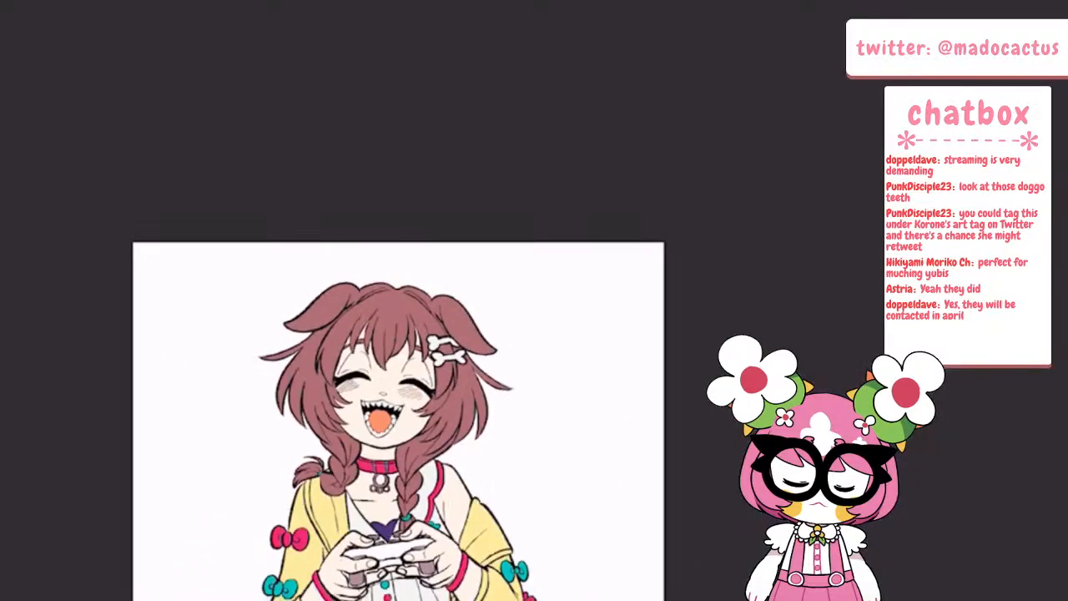
Make Layer 4 active and thicken the outline along the lower edge of the front pink sock
scroll(392, 534, "up", 8)
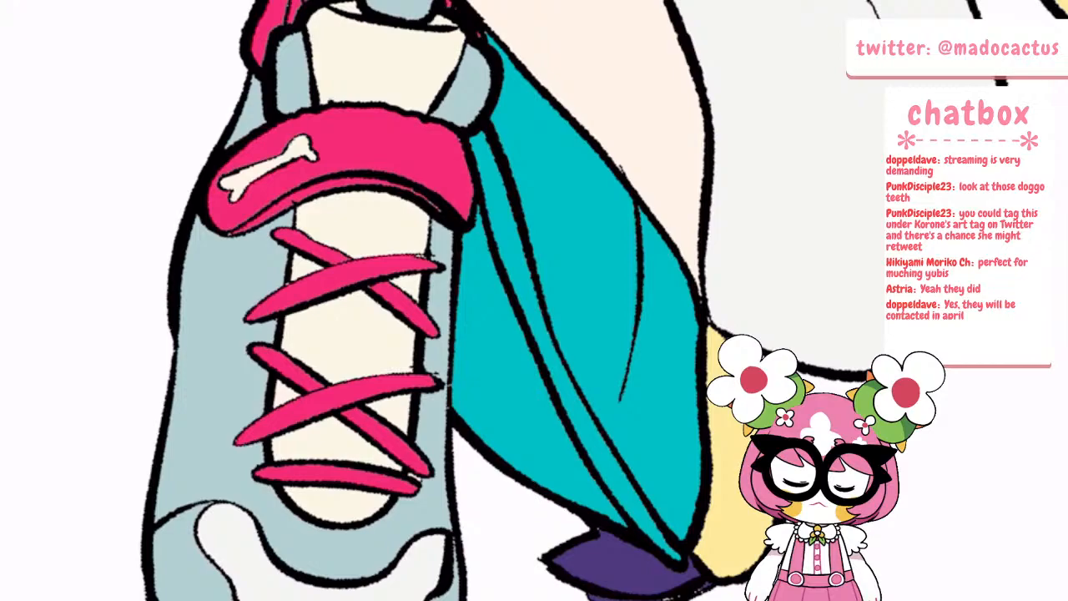
scroll(443, 376, "down", 5)
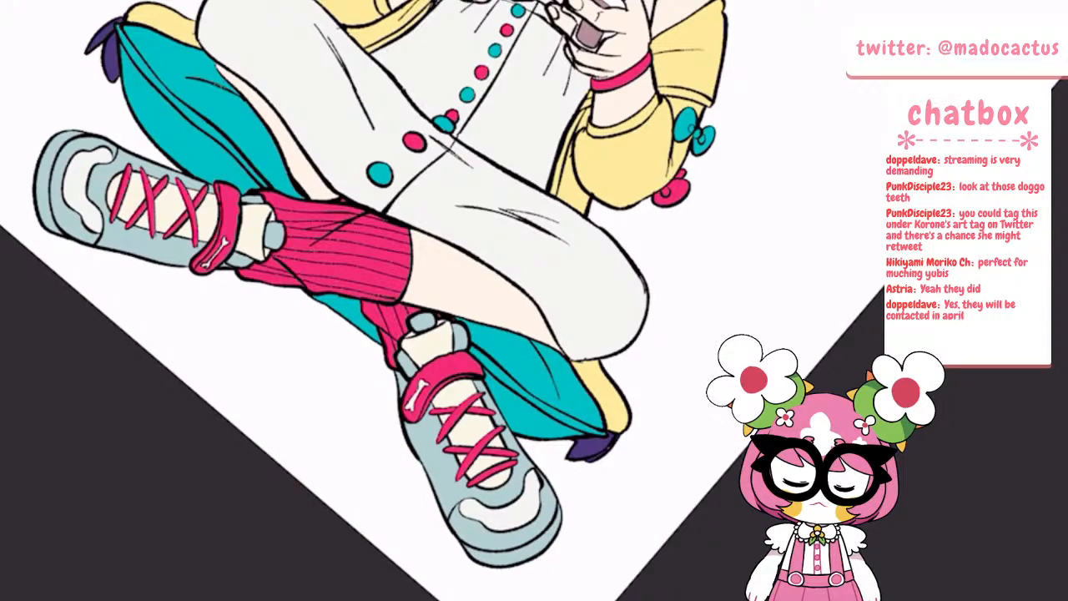
key("Tab")
left_click(132, 56)
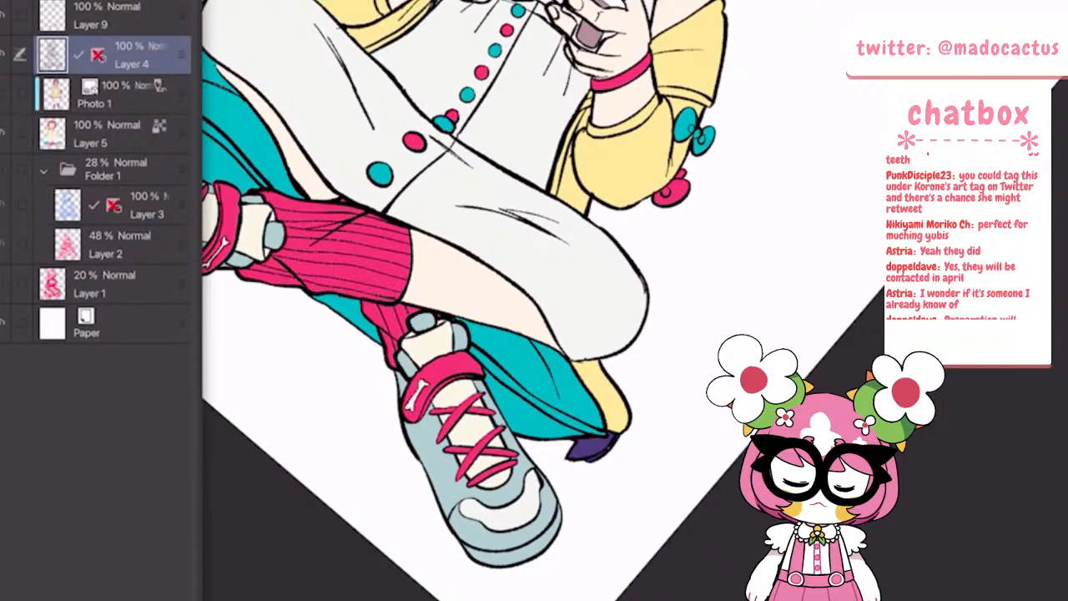
key("Tab")
scroll(434, 317, "down", 5)
scroll(375, 317, "up", 5)
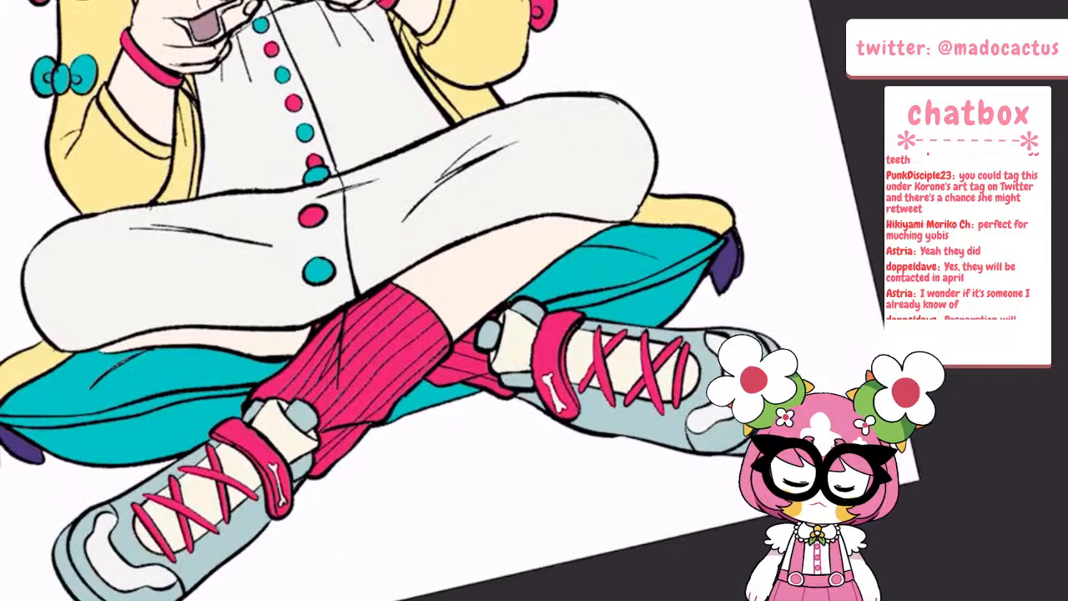
scroll(434, 317, "down", 3)
scroll(334, 317, "up", 6)
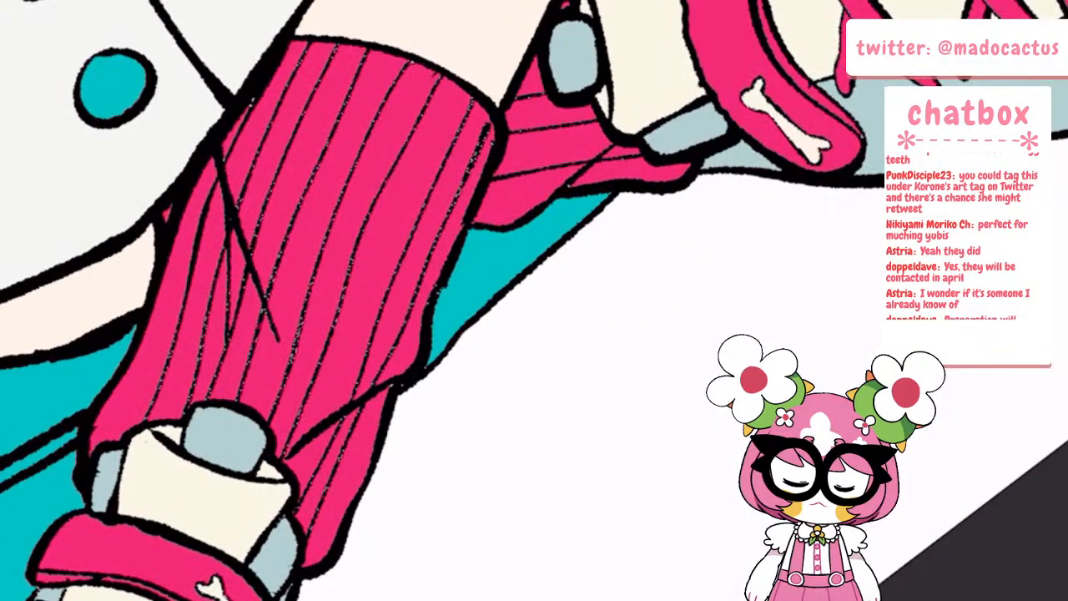
mouse_move(317, 576)
left_mouse_down()
mouse_move(358, 505)
mouse_move(469, 229)
left_mouse_up()
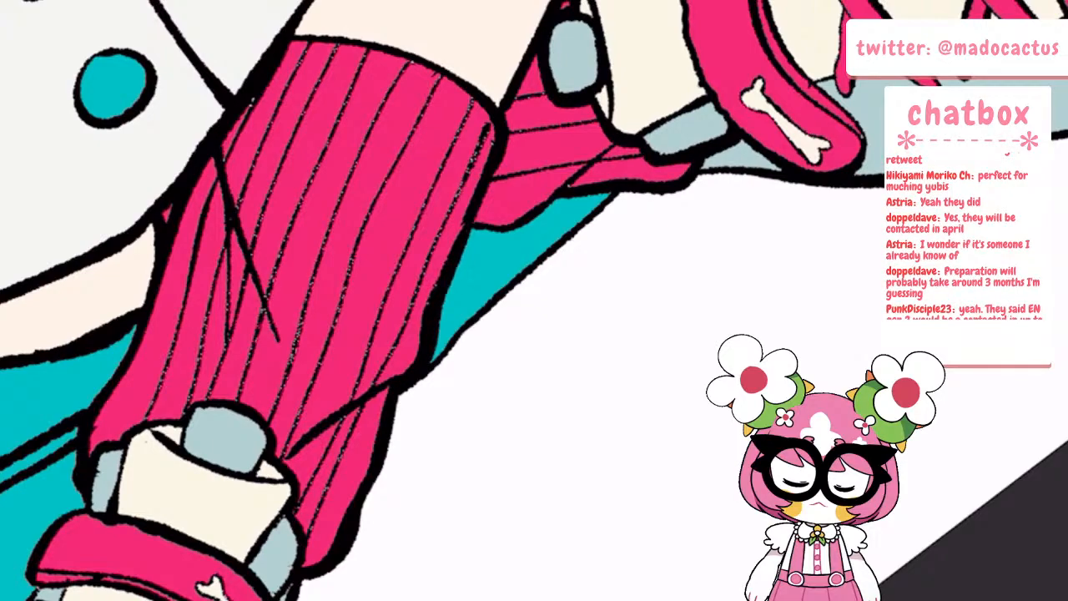
Thicken the outline of the raised leg's underside along the cushion, from the knee to the sock cuff
scroll(442, 300, "down", 3)
scroll(501, 300, "up", 5)
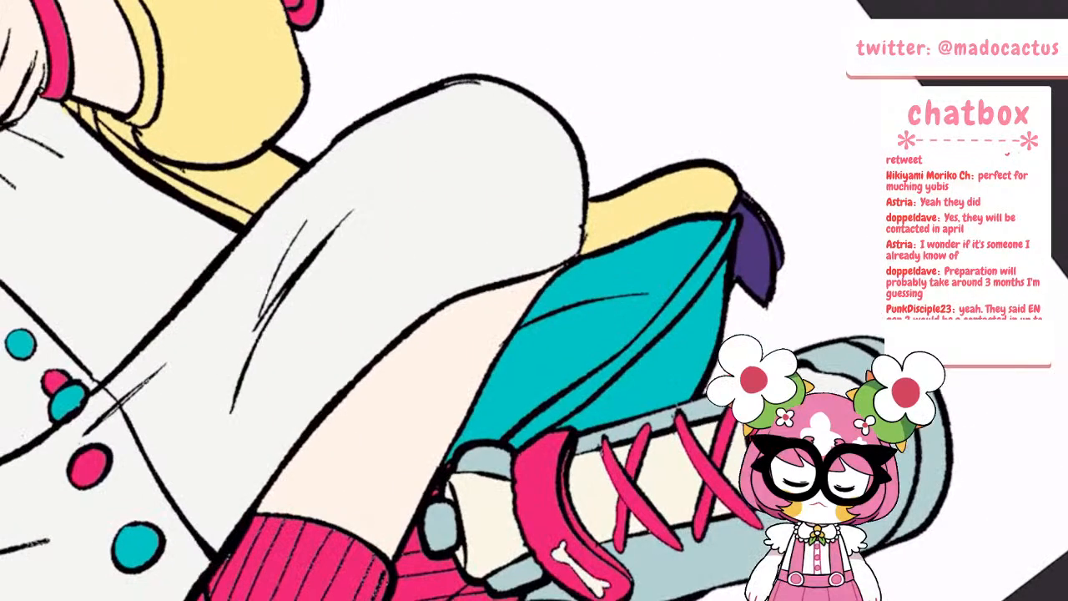
left_click_drag(559, 276, 471, 417)
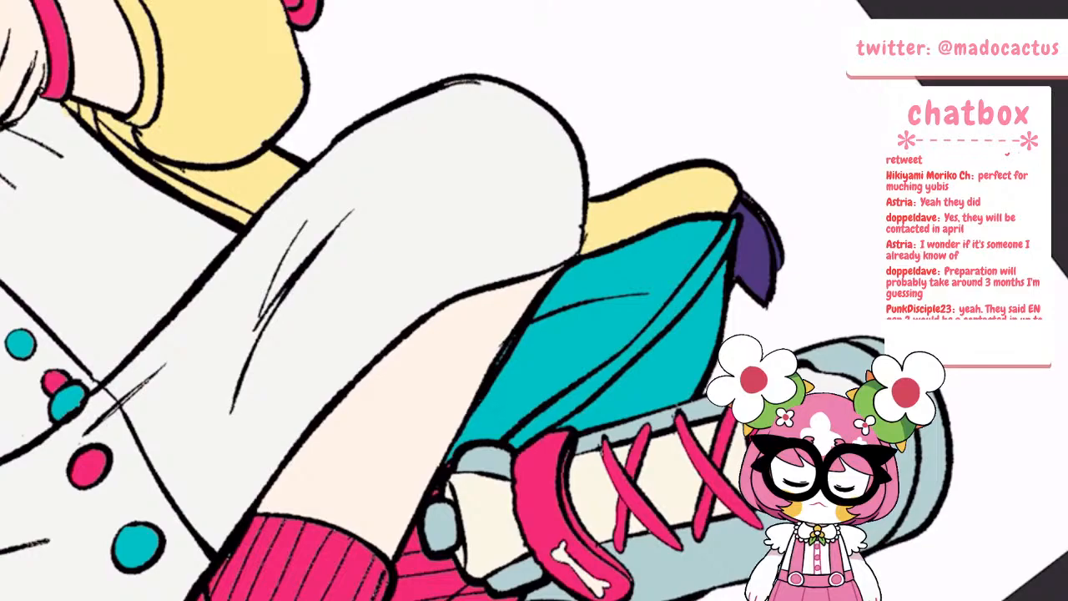
left_click_drag(505, 348, 446, 463)
left_click_drag(420, 499, 389, 559)
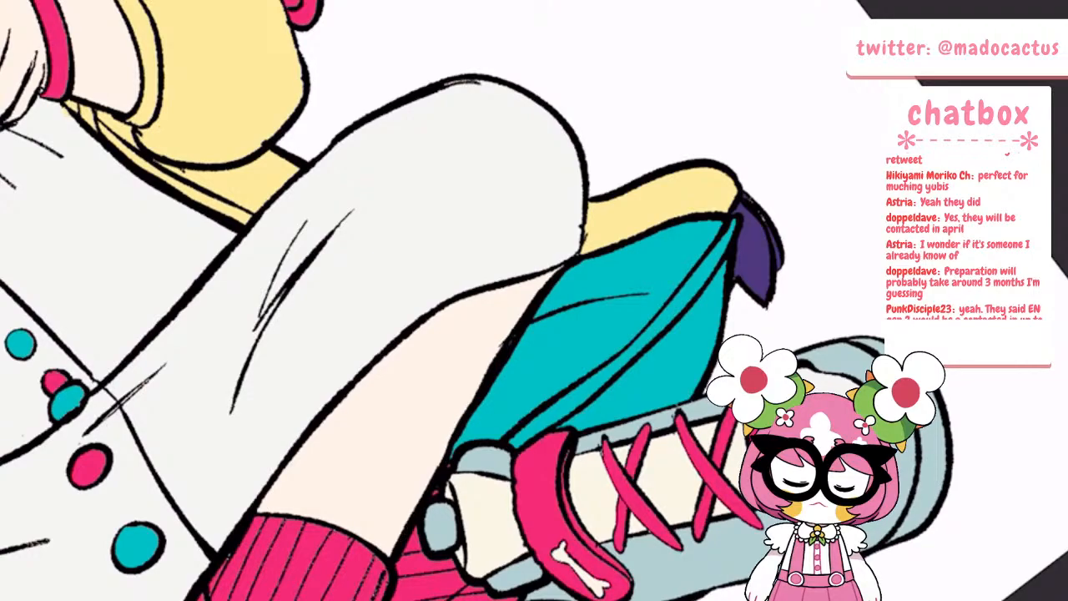
scroll(364, 463, "down", 5)
scroll(367, 359, "up", 6)
left_click_drag(329, 542, 369, 554)
left_click_drag(443, 409, 439, 452)
scroll(339, 384, "down", 6)
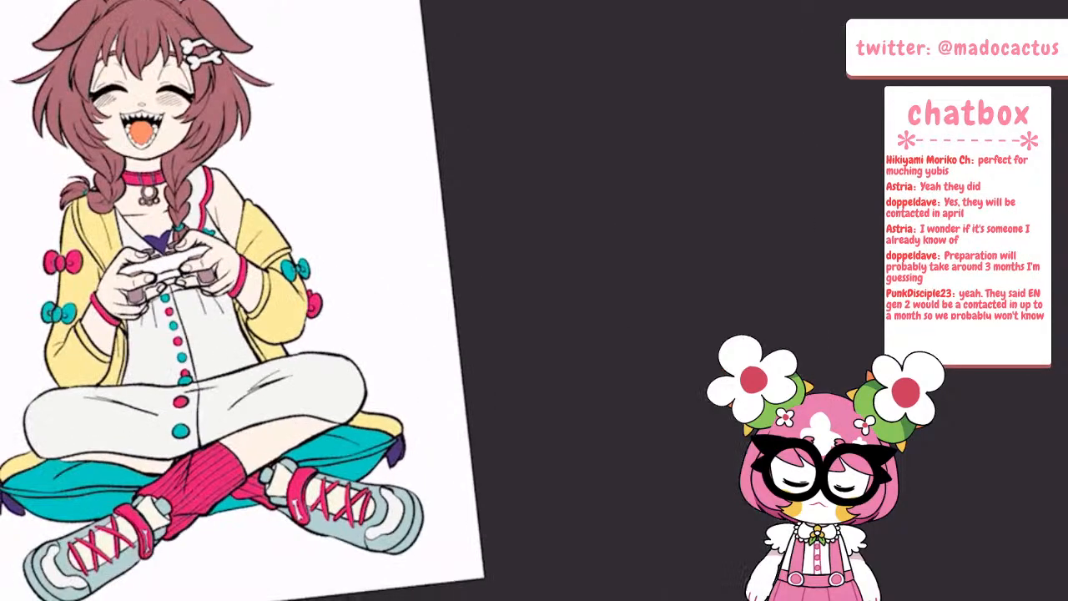
Thicken the outlines of the bare forearm and the yellow jacket sleeve beside the teal and pink bows
scroll(500, 333, "down", 2)
scroll(283, 250, "up", 7)
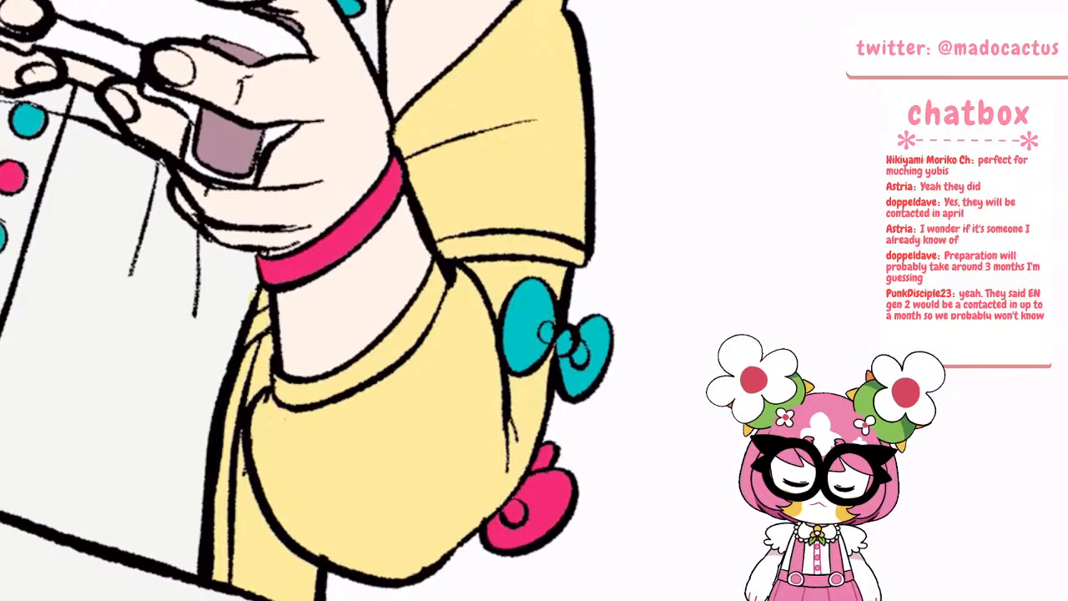
mouse_move(257, 251)
left_mouse_down()
mouse_move(265, 529)
mouse_move(314, 571)
left_mouse_up()
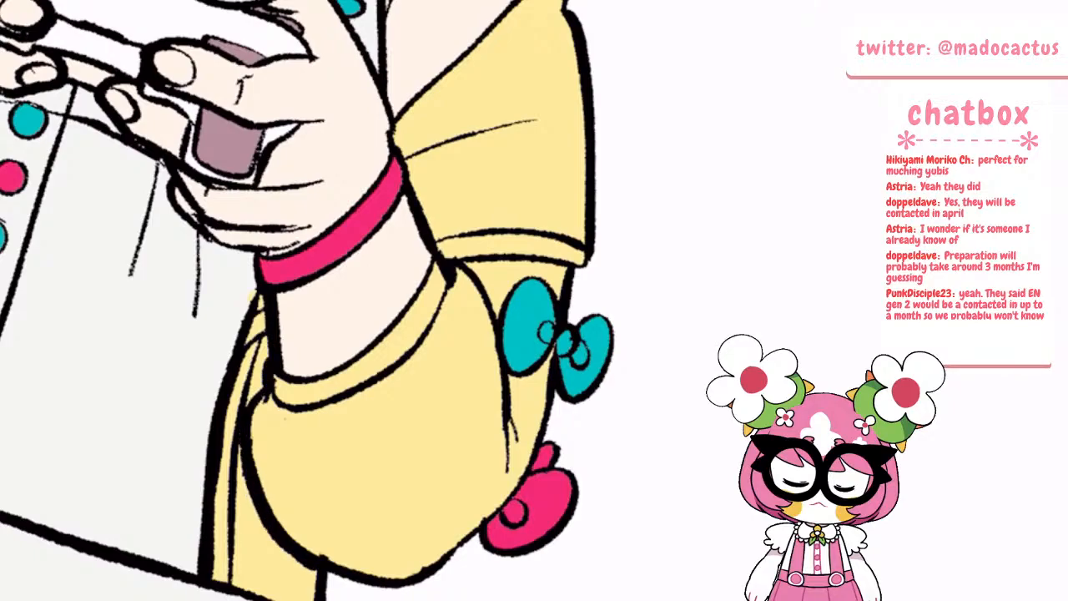
mouse_move(409, 176)
left_mouse_down()
mouse_move(492, 326)
mouse_move(503, 399)
left_mouse_up()
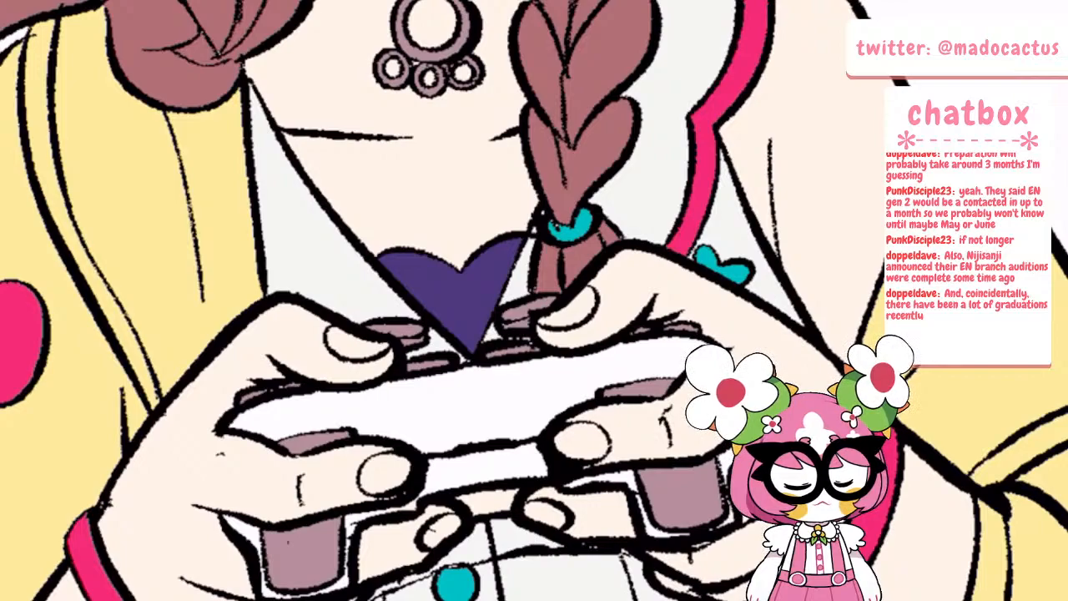
scroll(467, 426, "down", 8)
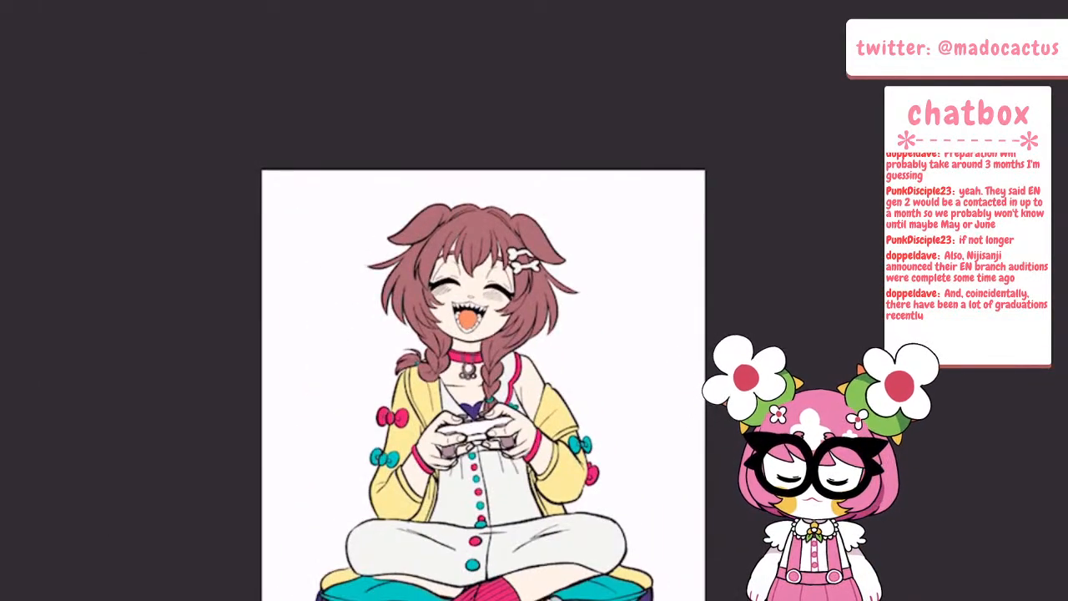
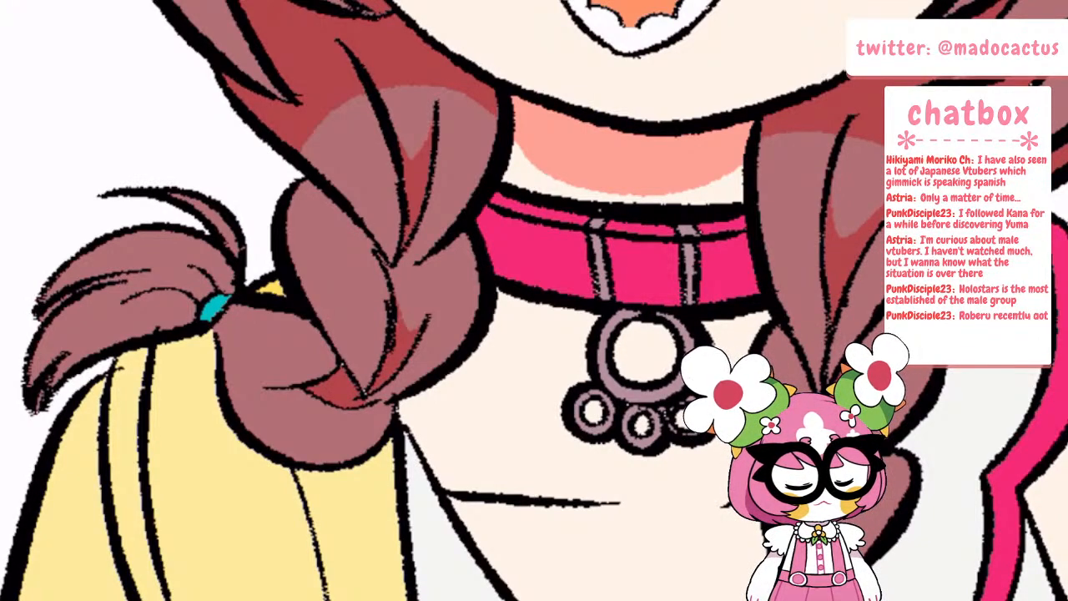
Shade the teal hair ties on both braids and the base of the hair tufts next to them
mouse_move(187, 323)
left_mouse_down()
mouse_move(229, 233)
mouse_move(227, 293)
mouse_move(222, 224)
left_mouse_up()
left_click(213, 309)
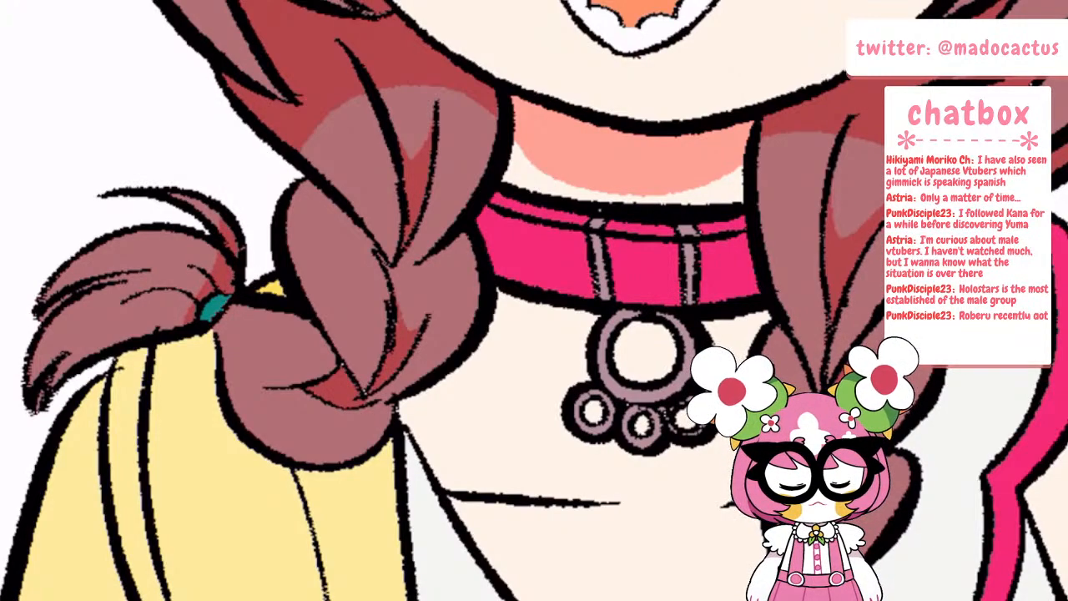
scroll(240, 283, "down", 4)
scroll(408, 315, "up", 3)
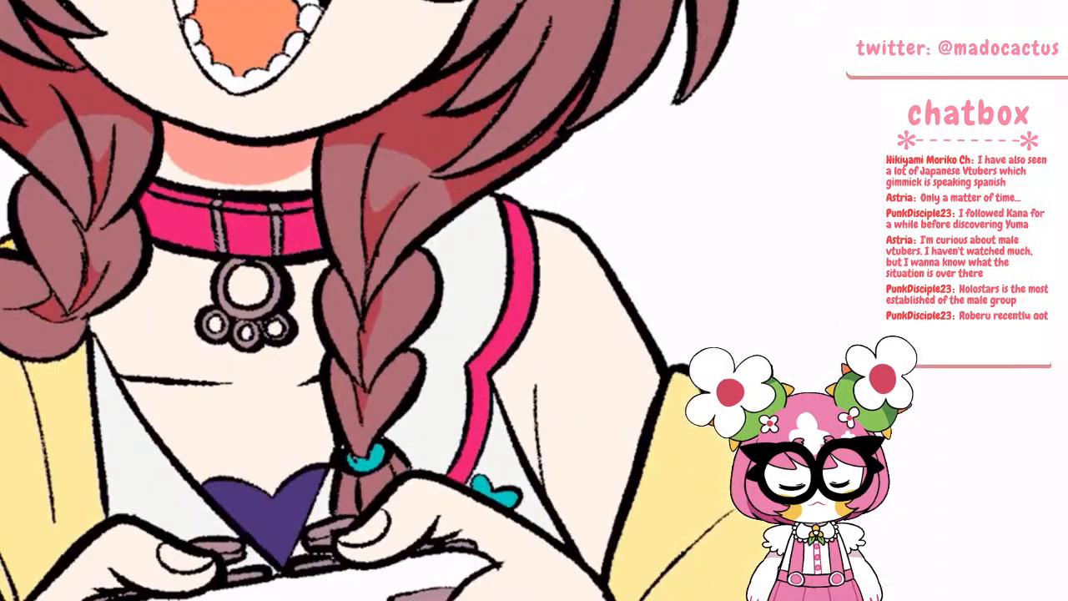
mouse_move(354, 466)
left_mouse_down()
mouse_move(400, 457)
mouse_move(350, 461)
left_mouse_up()
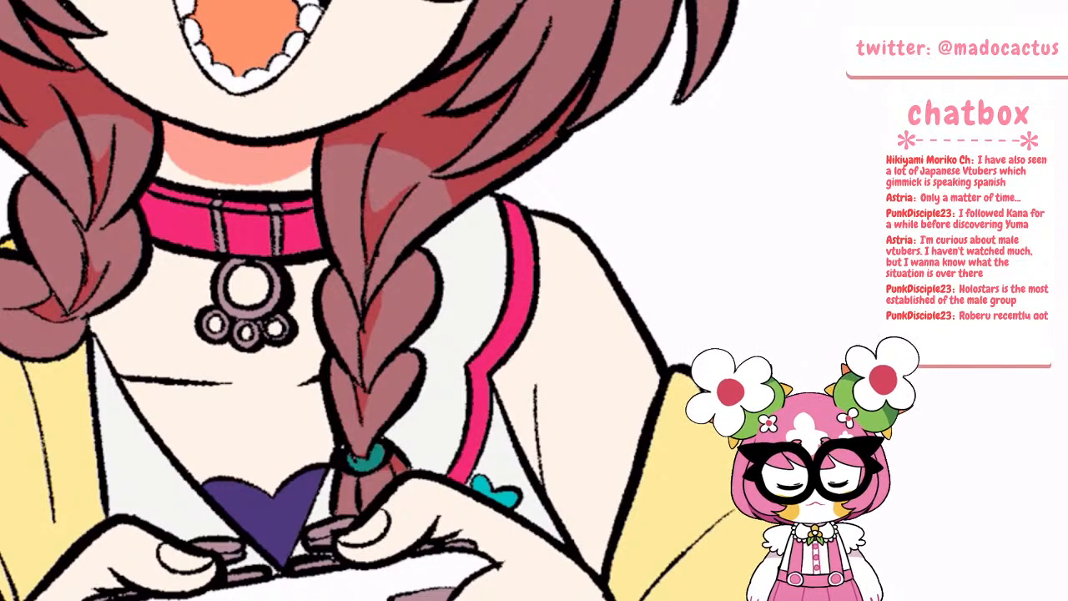
Shade the collar's upper band in darker red, including the tops of the two strap loops crossing it
scroll(159, 150, "up", 3)
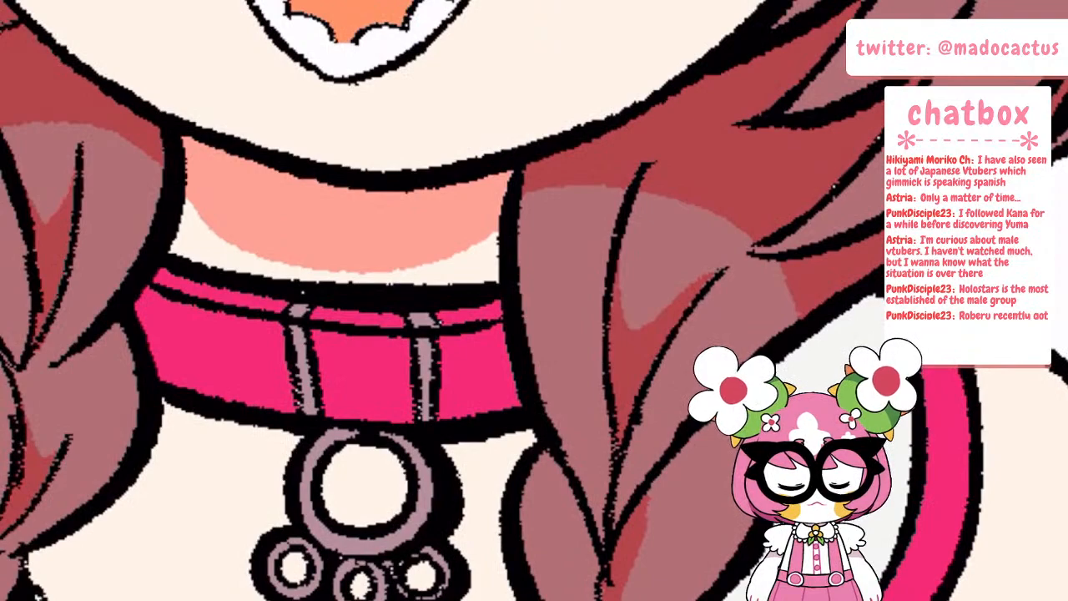
left_click(254, 301)
left_click(347, 316)
left_click(298, 311)
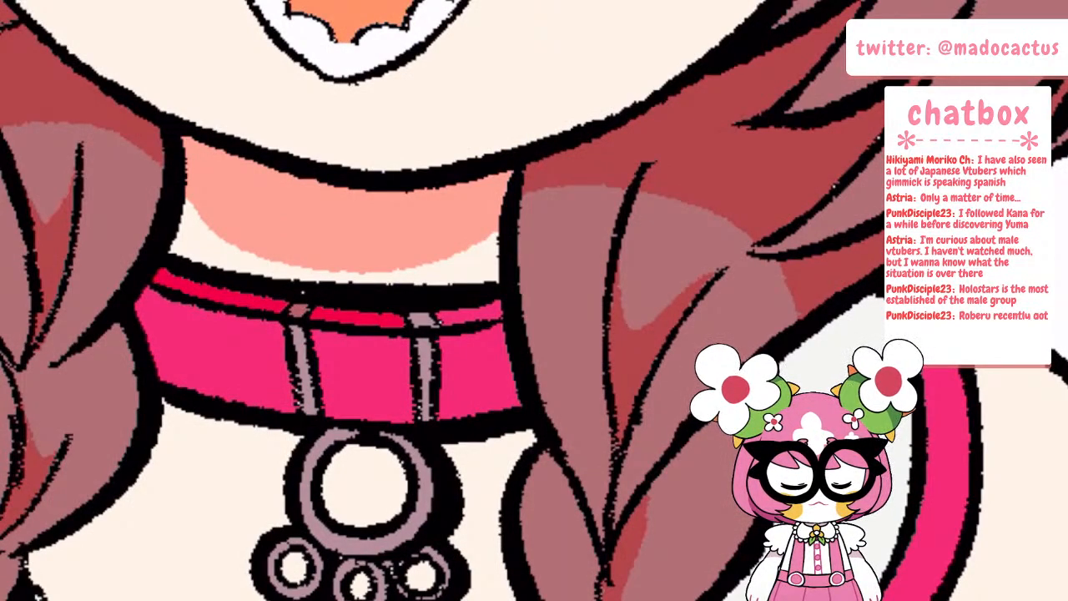
left_click(423, 320)
left_click(472, 316)
Paint a salmon shadow on the skin beneath the collar and around the outer edge of the paw pendant
mouse_move(169, 410)
left_mouse_down()
mouse_move(296, 437)
mouse_move(224, 425)
left_mouse_up()
mouse_move(290, 444)
left_mouse_down()
mouse_move(277, 478)
mouse_move(281, 524)
mouse_move(246, 594)
left_mouse_up()
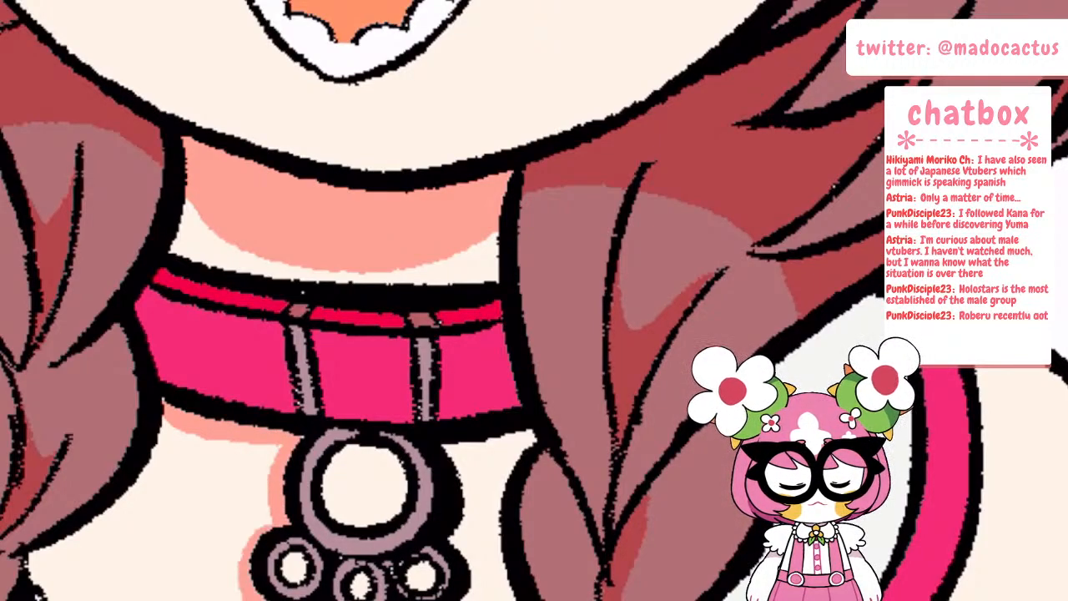
left_click_drag(471, 599, 453, 527)
left_click_drag(444, 447, 529, 437)
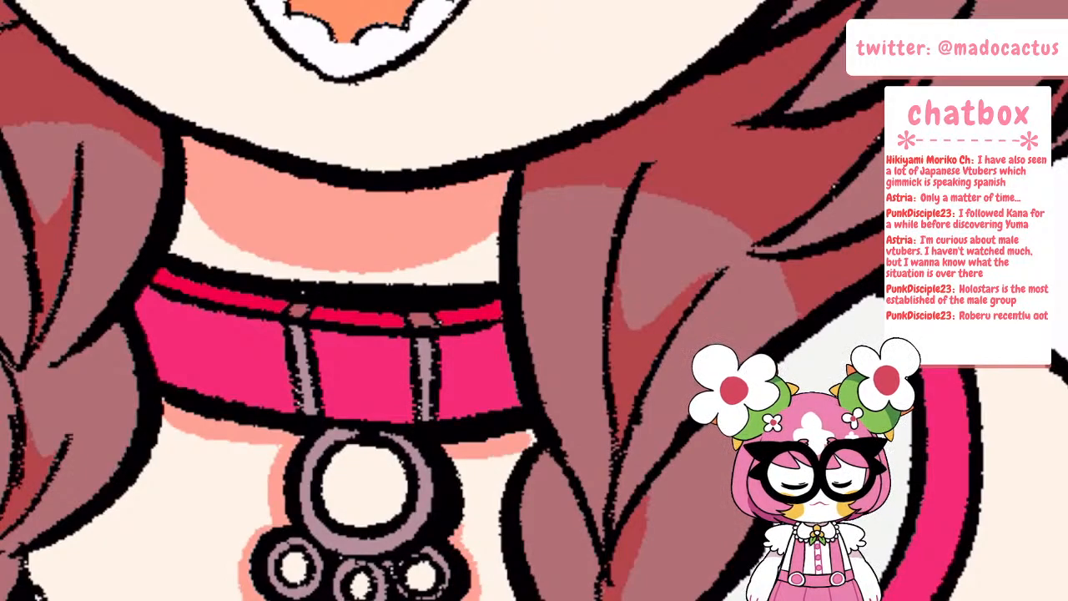
scroll(351, 409, "down", 8)
scroll(375, 376, "up", 5)
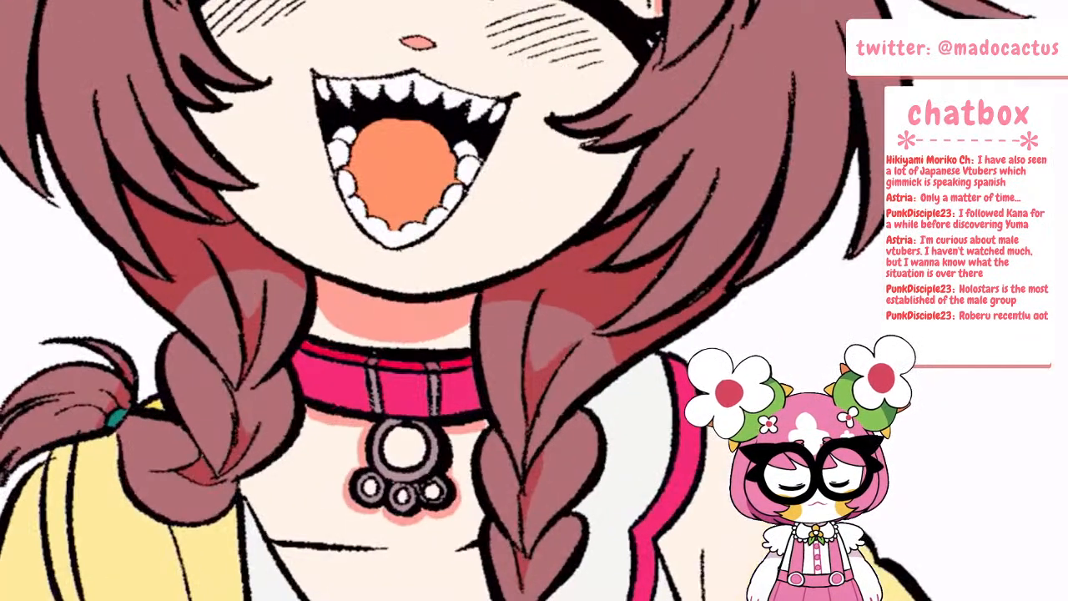
Add salmon shadows inside the pendant ring, under the collarbone line and on the skin beside the left braid
mouse_move(230, 274)
left_mouse_down()
mouse_move(247, 316)
mouse_move(254, 272)
left_mouse_up()
mouse_move(548, 306)
left_mouse_down()
mouse_move(533, 336)
mouse_move(550, 309)
mouse_move(581, 341)
mouse_move(567, 324)
left_mouse_up()
mouse_move(386, 452)
left_mouse_down()
mouse_move(415, 431)
mouse_move(421, 461)
mouse_move(401, 434)
mouse_move(389, 458)
left_mouse_up()
left_click_drag(274, 547, 362, 552)
mouse_move(164, 528)
left_mouse_down()
mouse_move(229, 518)
mouse_move(246, 479)
mouse_move(299, 442)
mouse_move(312, 415)
left_mouse_up()
Paint an orange shadow along the yellow jacket fold hanging beneath the left braid
scroll(413, 344, "down", 5)
scroll(402, 481, "up", 4)
left_click_drag(241, 494, 242, 362)
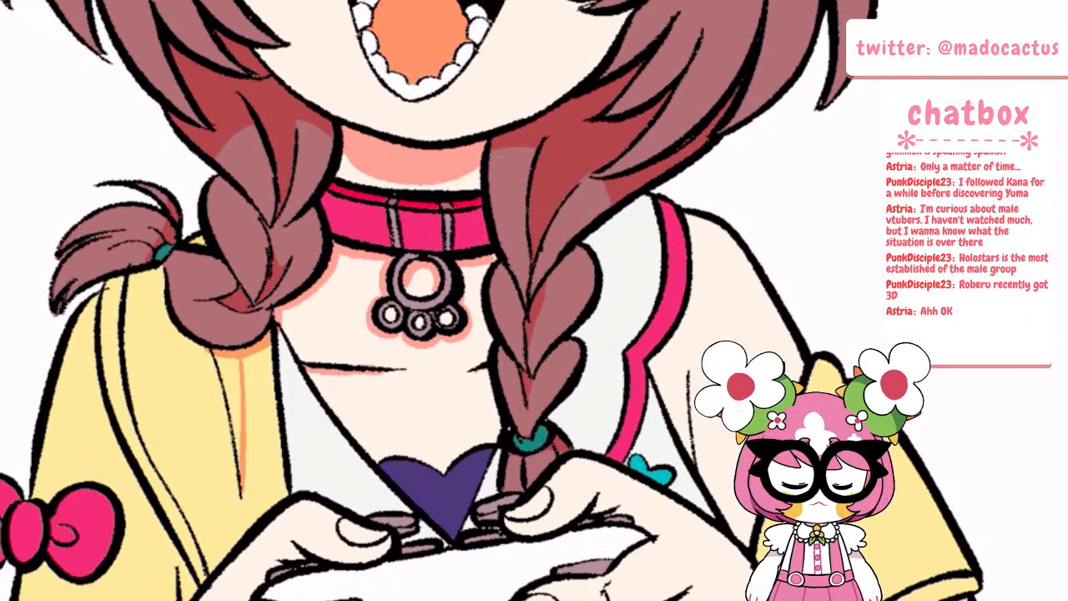
left_click(232, 392)
scroll(321, 333, "down", 5)
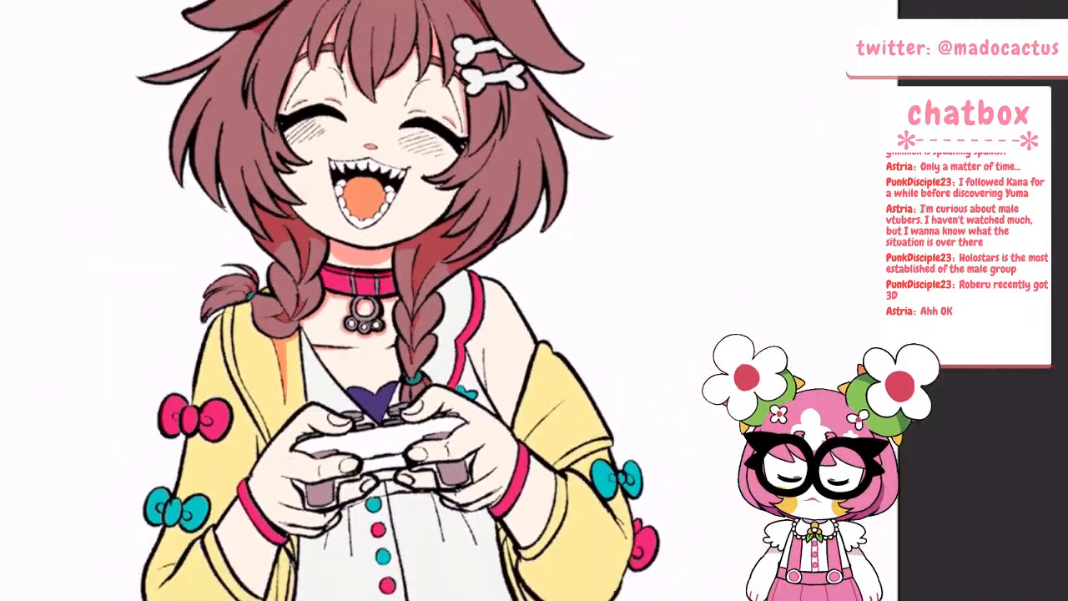
scroll(380, 363, "down", 2)
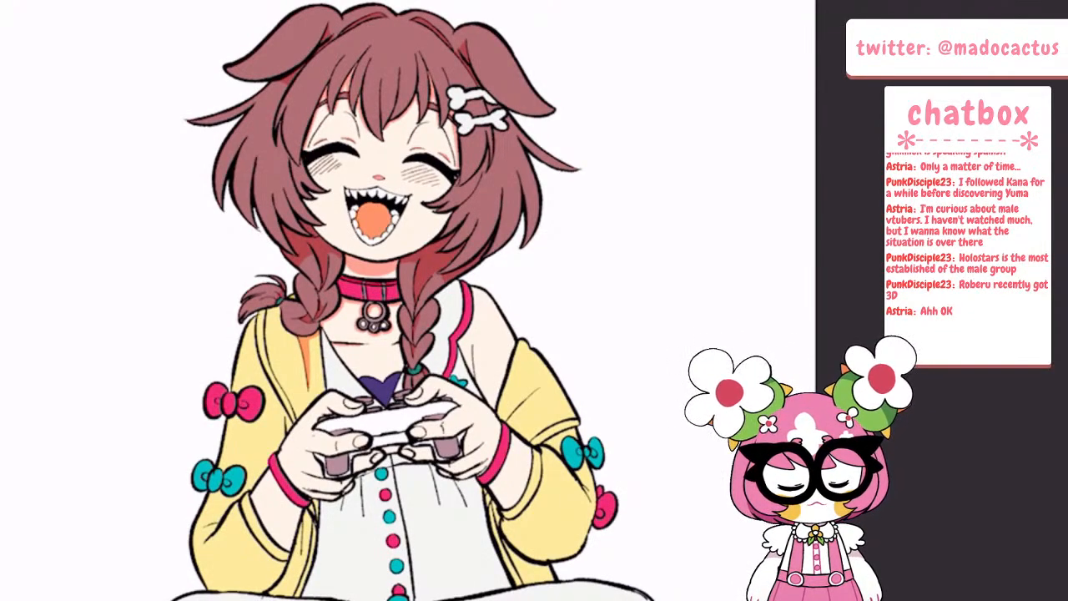
Shade the armpit crease and add salmon shadows along both sides of the dress's pink trim
scroll(419, 310, "up", 6)
left_click_drag(558, 452, 581, 409)
left_click_drag(577, 445, 585, 499)
left_click(579, 463)
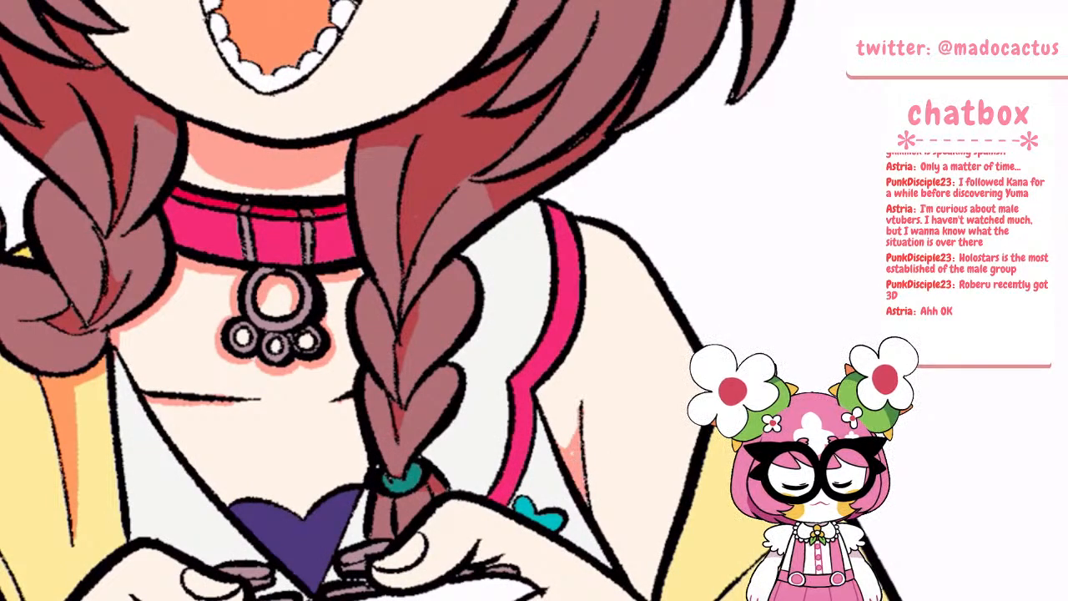
mouse_move(511, 506)
left_mouse_down()
mouse_move(538, 456)
mouse_move(538, 391)
mouse_move(589, 293)
mouse_move(584, 222)
left_mouse_up()
left_click_drag(580, 322, 568, 359)
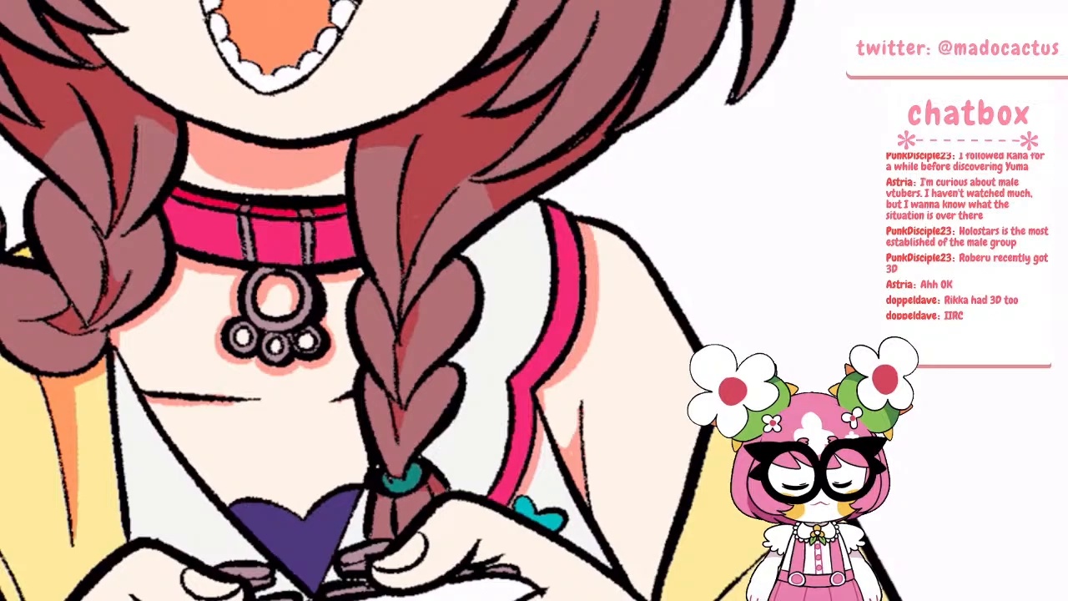
left_click_drag(464, 253, 538, 205)
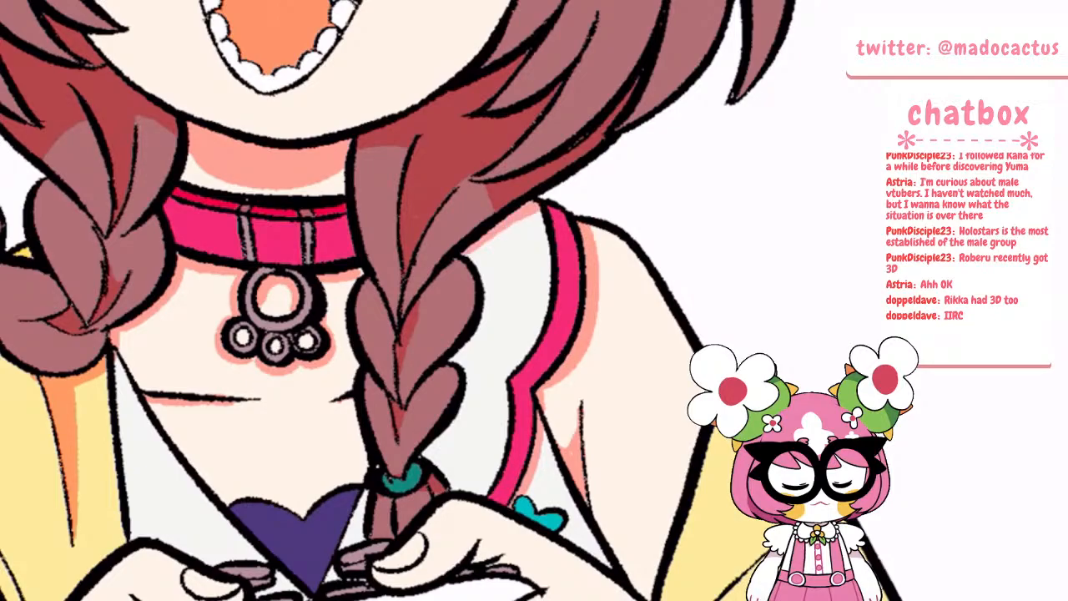
Shade the skin creases between thumb and forefinger on both hands holding the controller
scroll(385, 242, "down", 5)
scroll(400, 355, "up", 5)
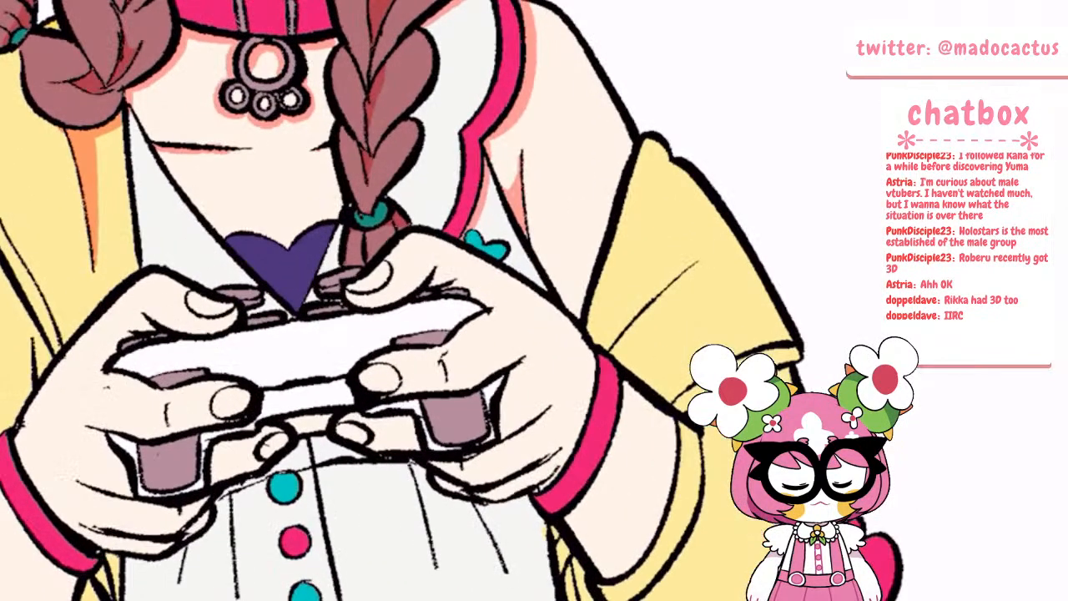
scroll(623, 392, "up", 2)
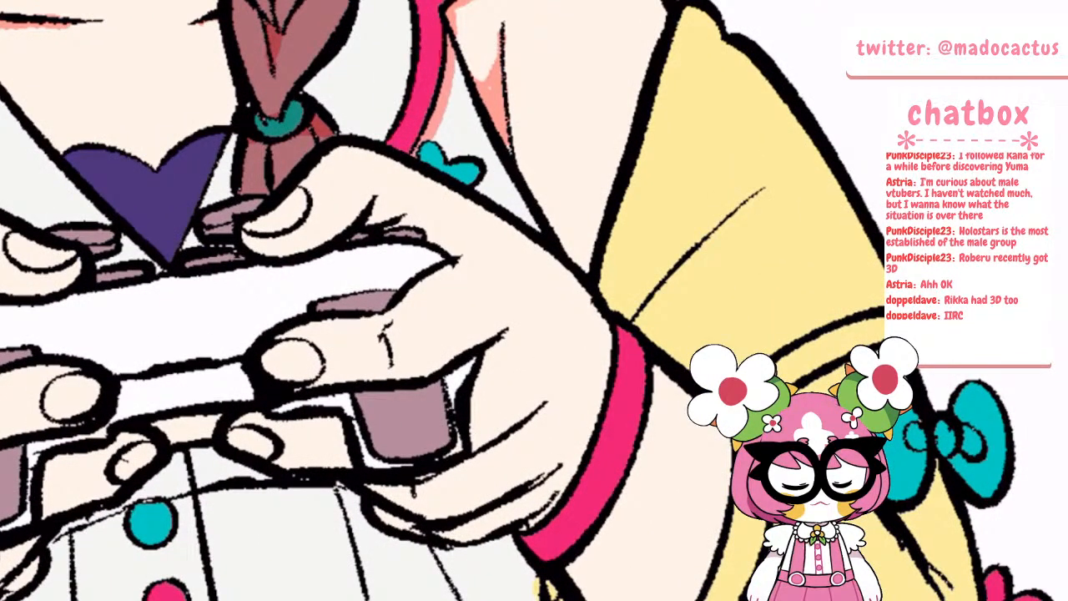
scroll(347, 158, "up", 2)
mouse_move(387, 221)
left_mouse_down()
mouse_move(417, 241)
mouse_move(386, 242)
mouse_move(449, 251)
mouse_move(499, 294)
left_mouse_up()
scroll(538, 293, "down", 4)
scroll(404, 284, "up", 4)
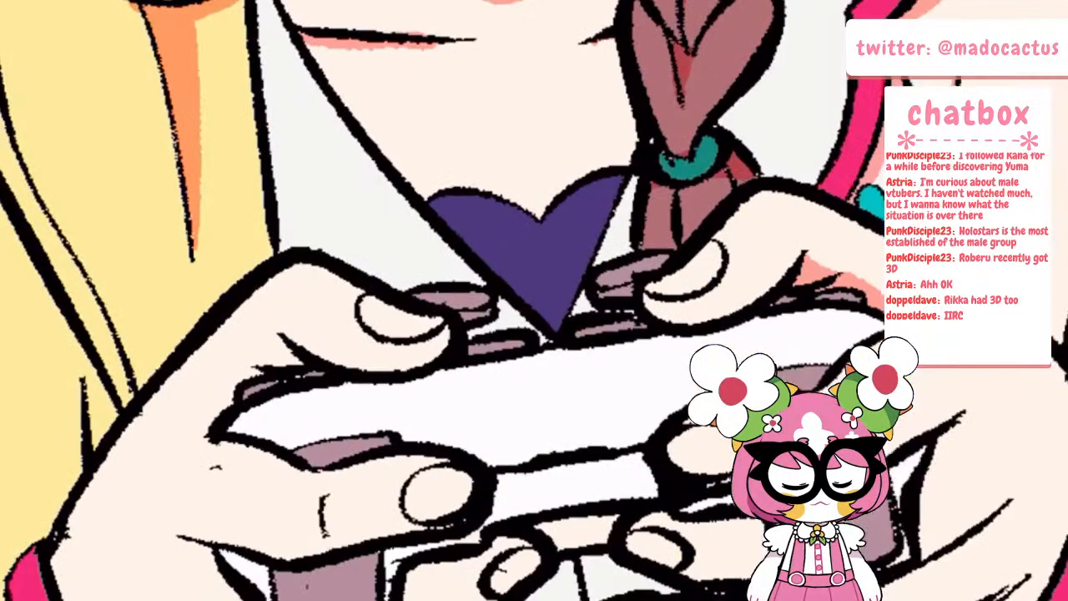
mouse_move(279, 339)
left_mouse_down()
mouse_move(227, 404)
mouse_move(284, 355)
mouse_move(295, 362)
left_mouse_up()
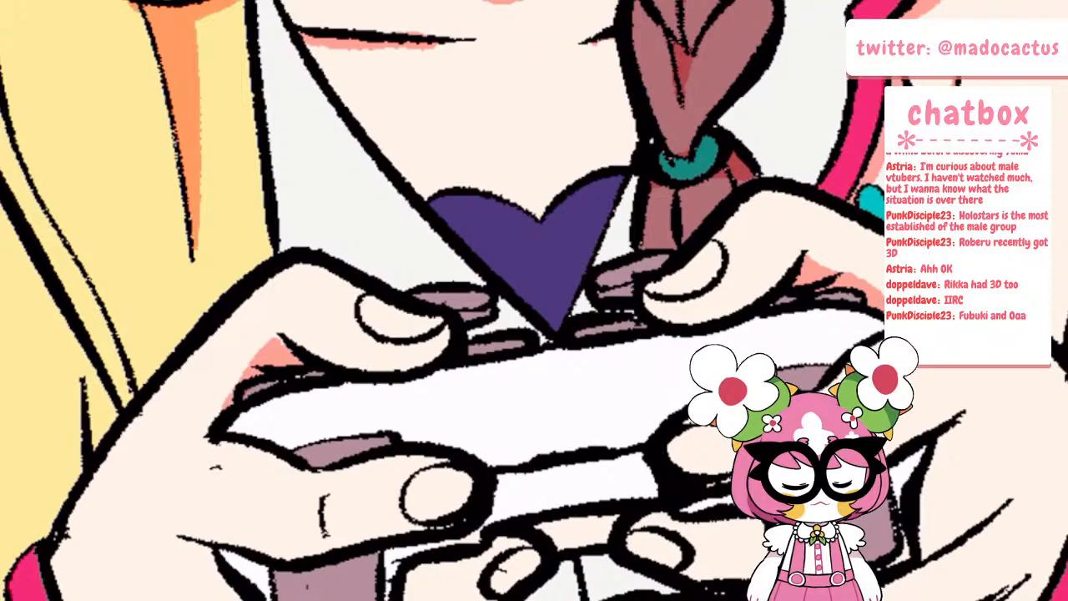
key("alt+Tab")
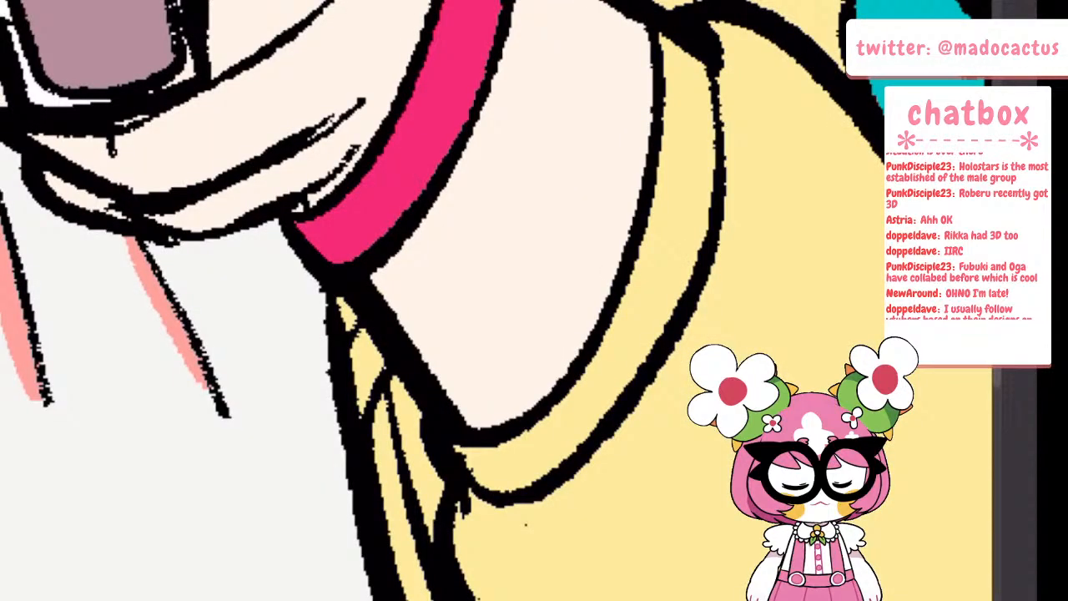
Fill the crease on the dress over the left thigh with a salmon shadow
key("ctrl+minus")
key("ctrl+minus")
key("ctrl+minus")
scroll(501, 300, "down", 1)
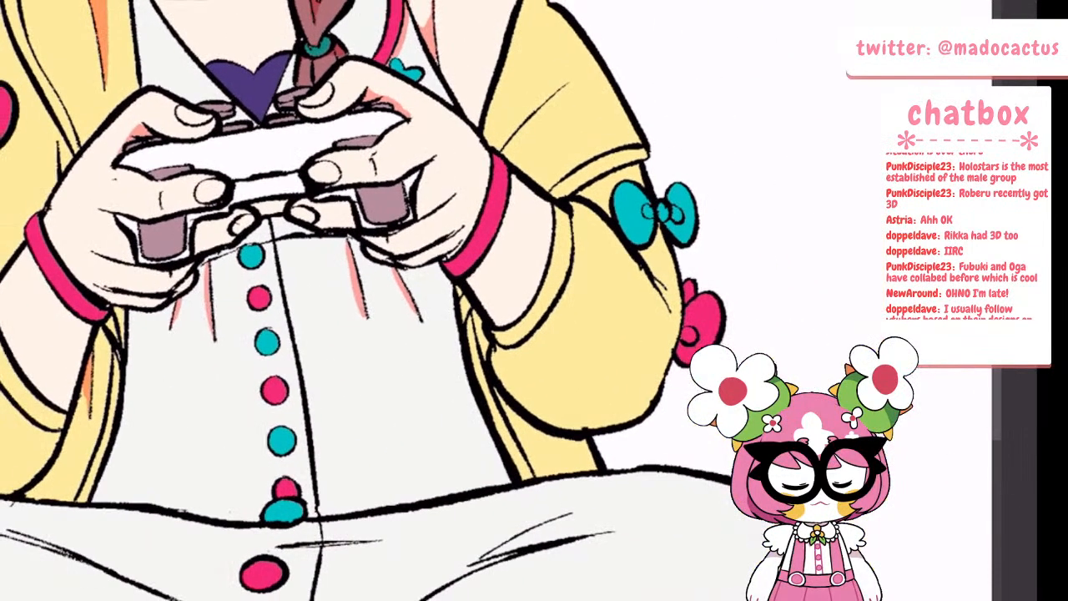
scroll(501, 300, "down", 5)
scroll(534, 359, "down", 3)
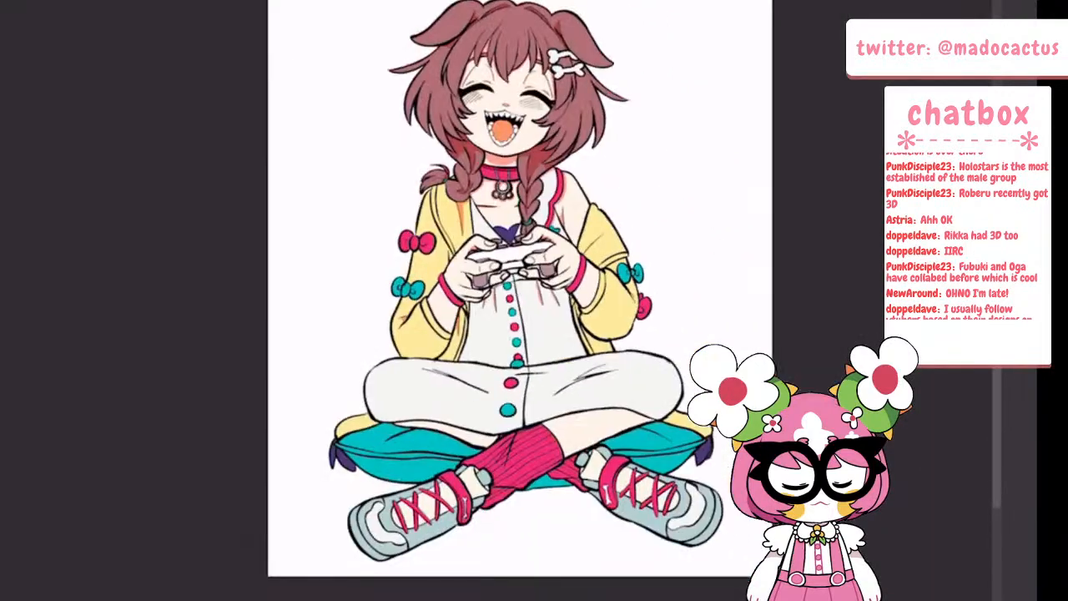
scroll(484, 384, "up", 7)
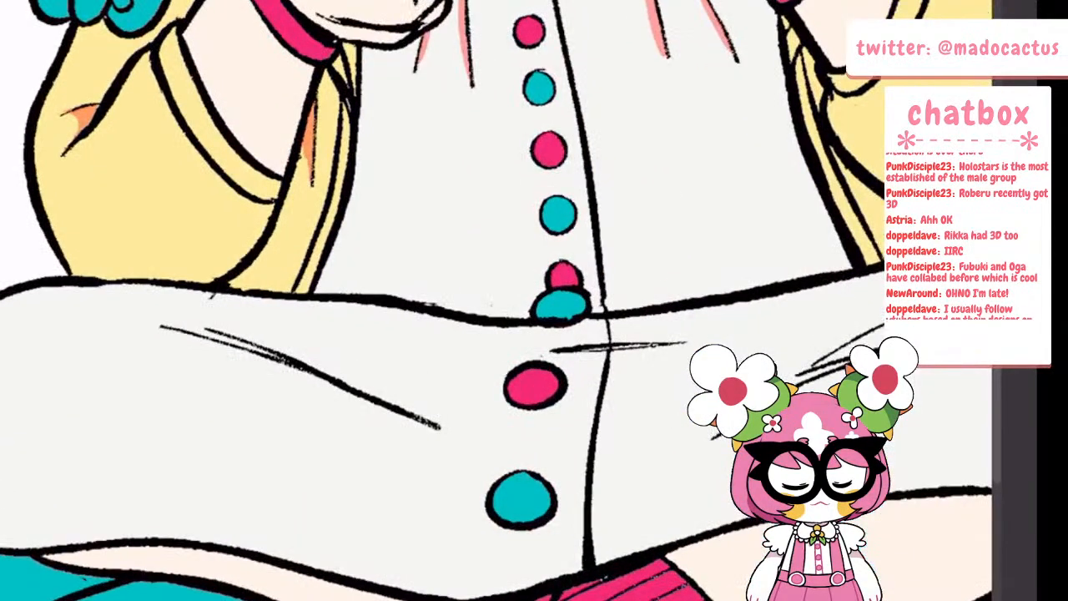
mouse_move(176, 329)
left_mouse_down()
mouse_move(205, 328)
mouse_move(282, 359)
left_mouse_up()
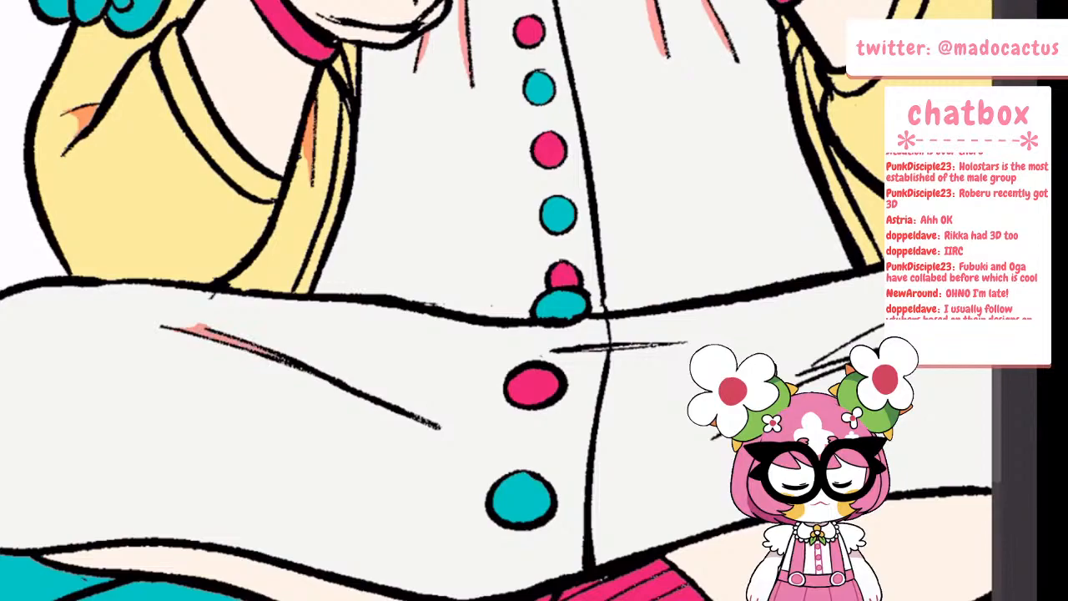
Shade the large dress fold over the right thigh and the short crease crossing the button placket in salmon
scroll(500, 301, "down", 5)
scroll(509, 351, "up", 6)
mouse_move(453, 305)
left_mouse_down()
mouse_move(467, 322)
mouse_move(502, 327)
left_mouse_up()
left_click_drag(349, 358, 298, 391)
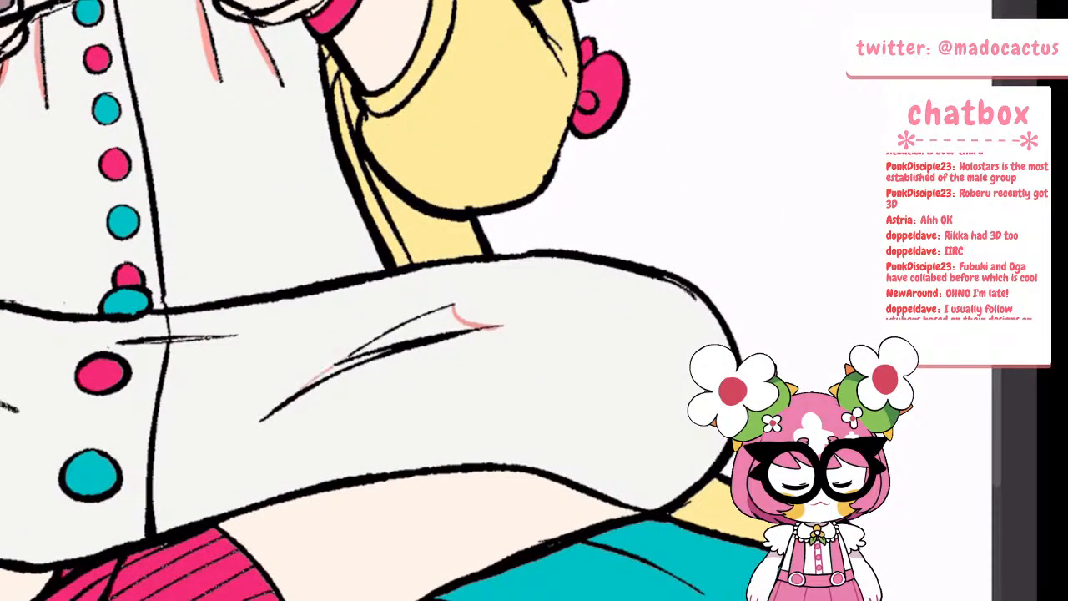
left_click(413, 332)
scroll(400, 328, "down", 5)
scroll(338, 323, "up", 6)
left_click_drag(481, 198, 483, 198)
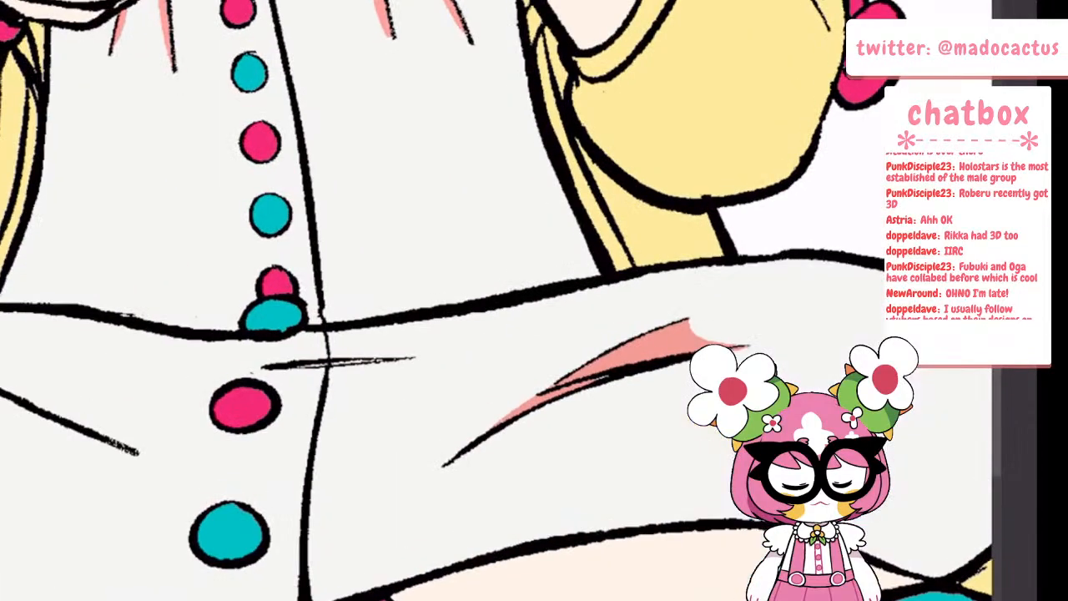
left_click_drag(293, 362, 384, 360)
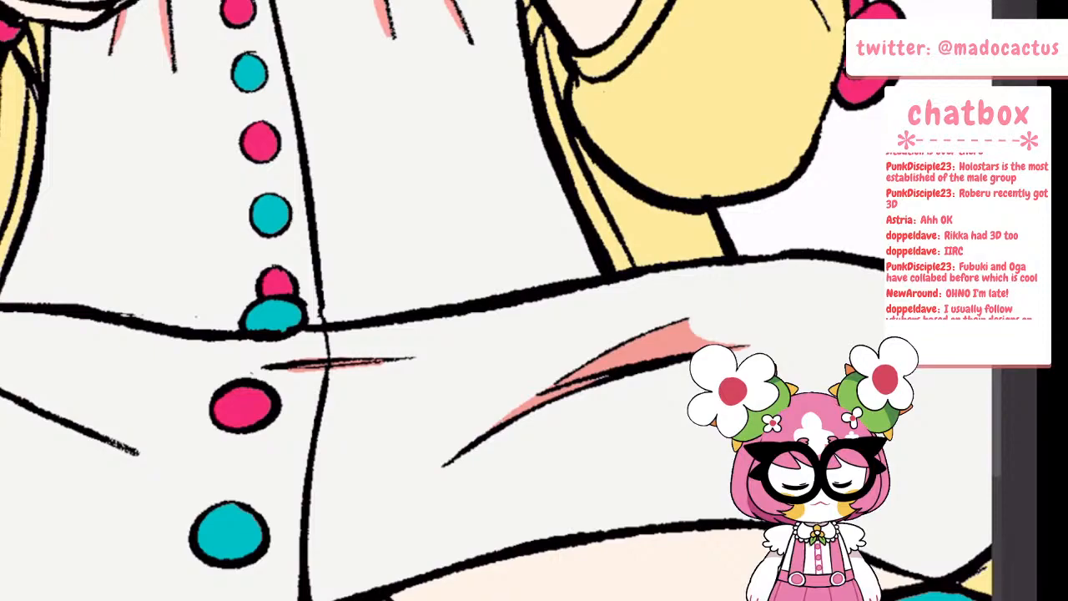
Add salmon shadows beneath the top three buttons of the dress, just below the controller
scroll(388, 304, "down", 5)
scroll(343, 180, "up", 6)
mouse_move(229, 188)
left_mouse_down()
mouse_move(272, 207)
mouse_move(307, 175)
left_mouse_up()
scroll(351, 358, "down", 4)
scroll(360, 230, "up", 5)
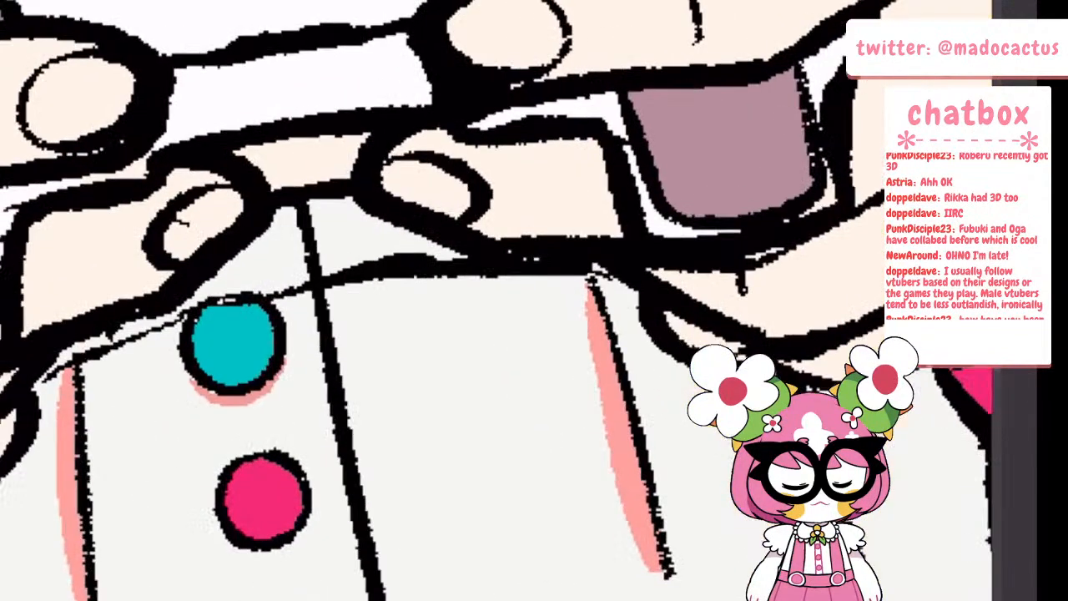
mouse_move(66, 364)
left_mouse_down()
mouse_move(71, 353)
mouse_move(47, 375)
left_mouse_up()
scroll(300, 306, "down", 4)
scroll(347, 490, "up", 3)
mouse_move(230, 336)
left_mouse_down()
mouse_move(274, 336)
mouse_move(278, 324)
left_mouse_up()
left_click_drag(245, 429, 282, 439)
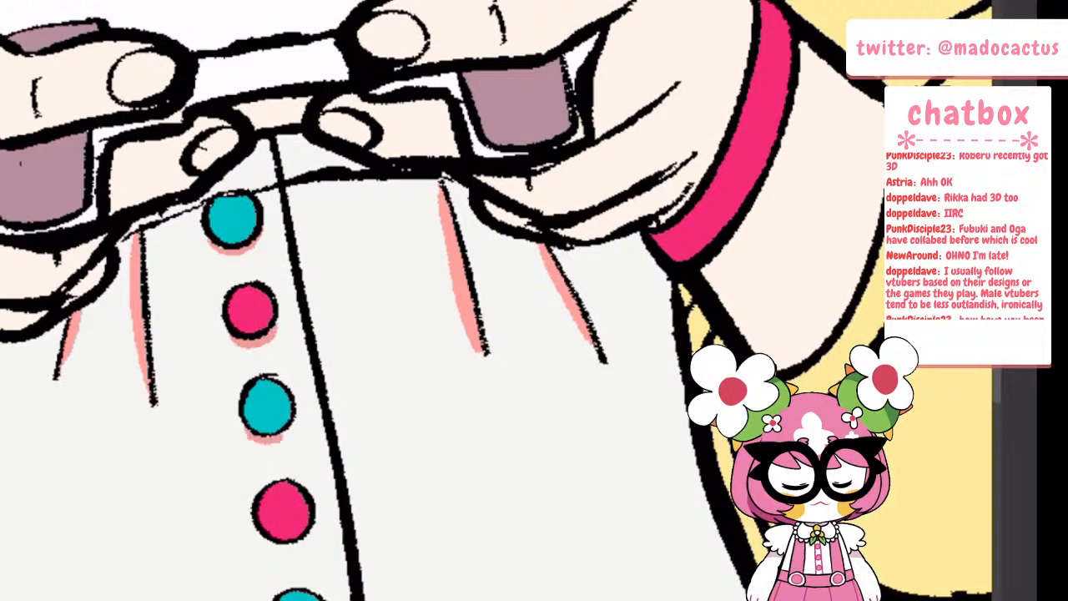
Add salmon shadows beneath the fourth and fifth buttons of the dress
scroll(347, 334, "down", 4)
scroll(250, 375, "up", 4)
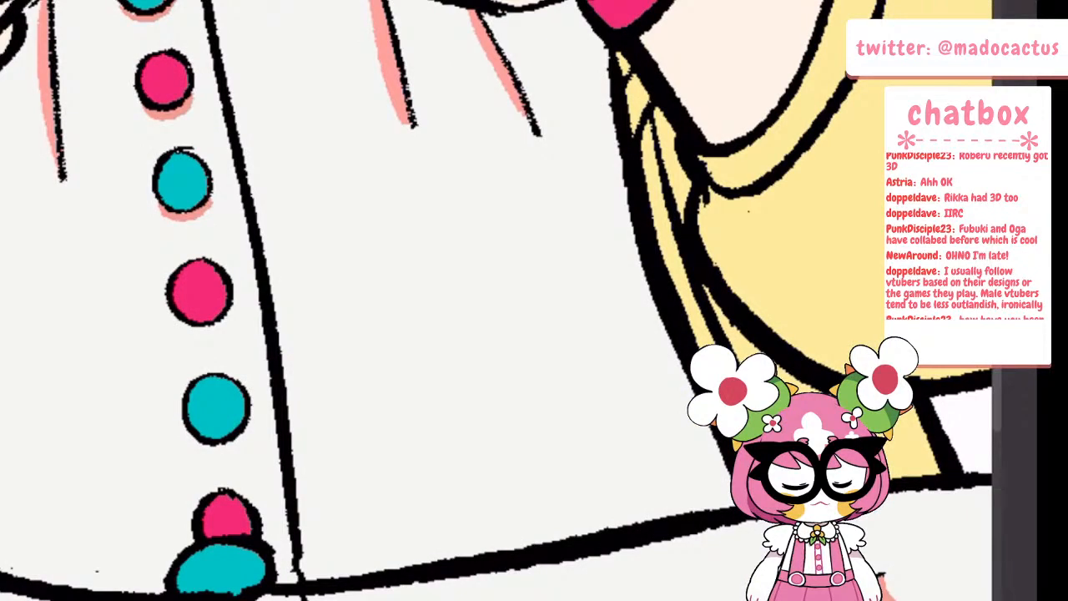
mouse_move(179, 320)
left_mouse_down()
mouse_move(219, 336)
mouse_move(232, 311)
left_mouse_up()
mouse_move(194, 439)
left_mouse_down()
mouse_move(215, 452)
mouse_move(245, 431)
left_mouse_up()
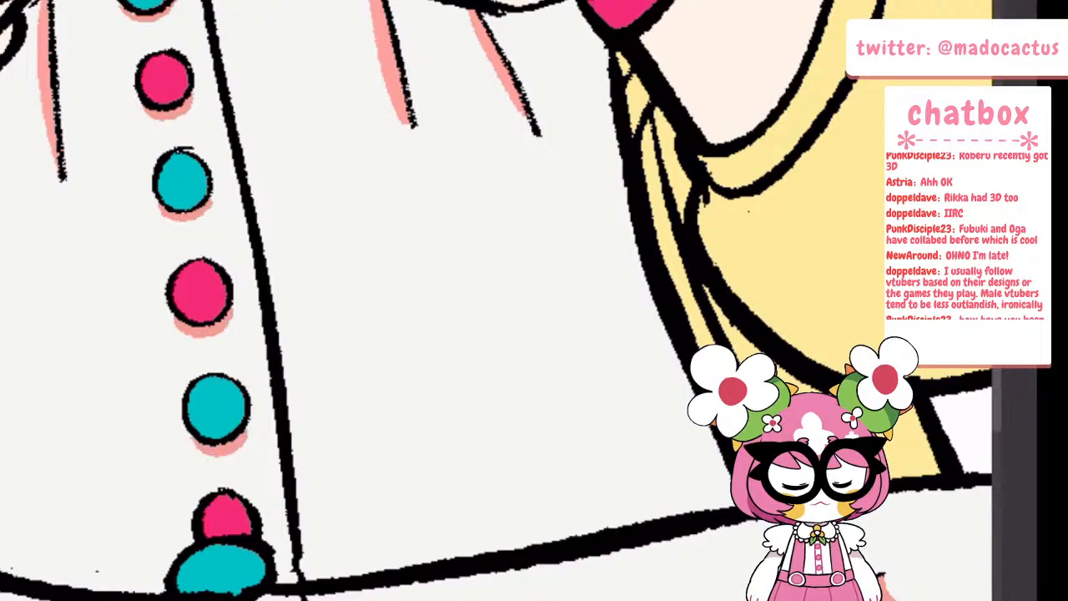
Fill the crease on the teal cushion below the left thigh with a darker teal shadow
scroll(275, 376, "down", 5)
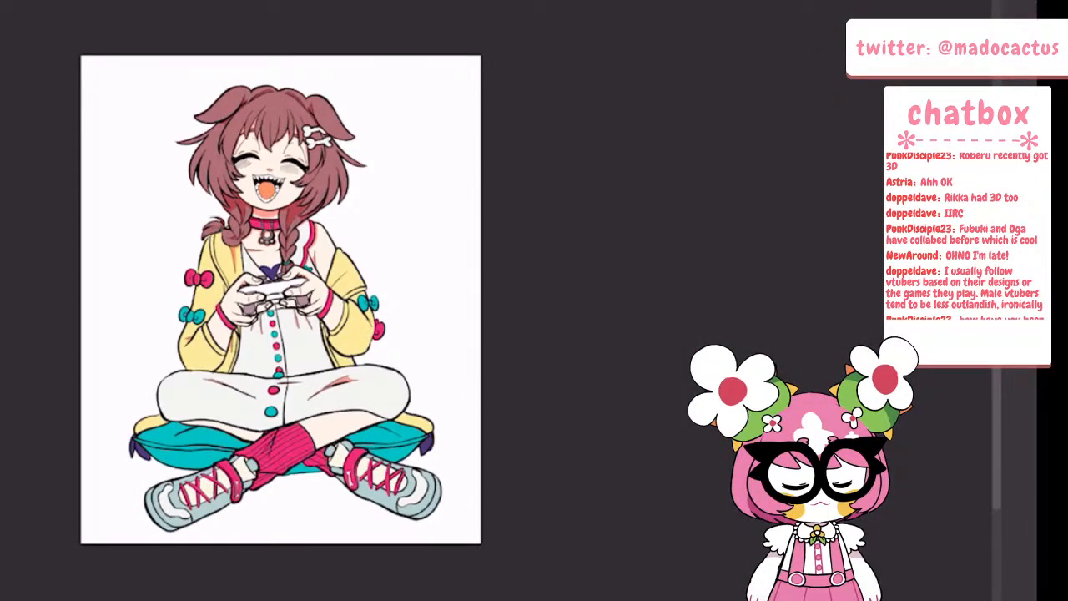
scroll(250, 418, "up", 8)
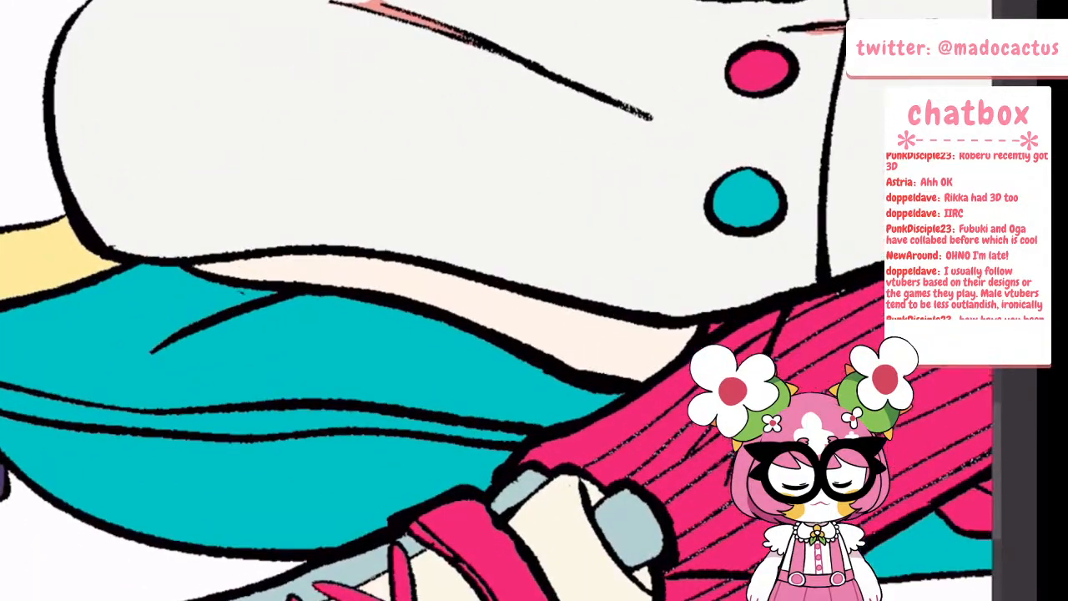
mouse_move(240, 290)
left_mouse_down()
mouse_move(205, 312)
mouse_move(267, 292)
mouse_move(239, 291)
left_mouse_up()
scroll(271, 242, "down", 6)
scroll(320, 247, "up", 4)
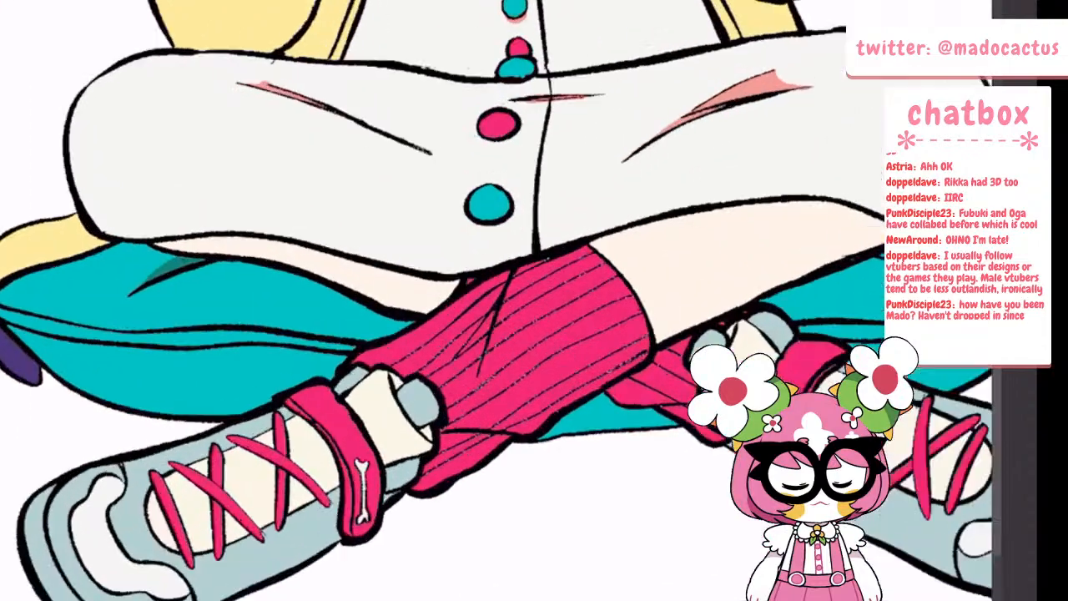
Shade the folds of the front pink sock near the hem of the dress
scroll(501, 334, "down", 3)
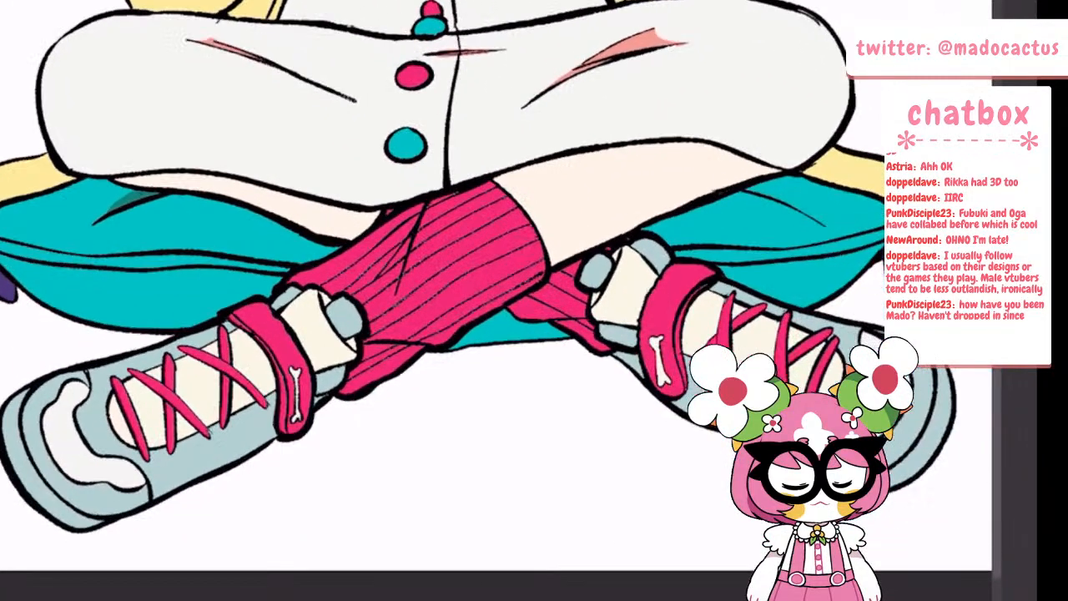
scroll(418, 292, "up", 5)
left_click_drag(374, 207, 342, 368)
left_click_drag(377, 250, 395, 202)
scroll(376, 250, "down", 4)
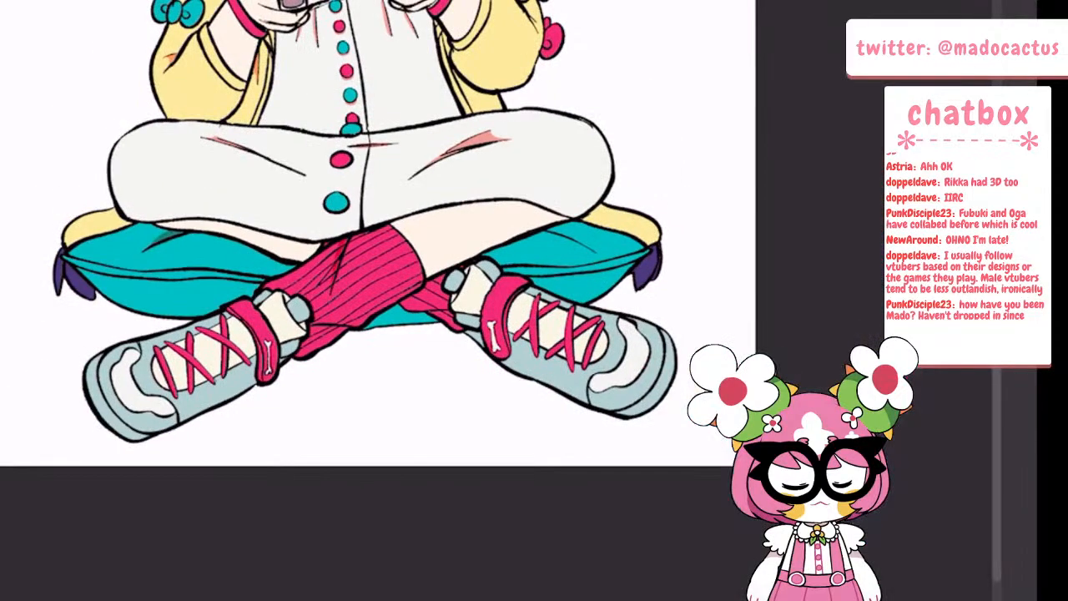
Shade the cushion beside the bent knee: orange on the yellow edge, darker teal along the crease and beneath the calf
scroll(362, 230, "down", 4)
scroll(468, 252, "up", 3)
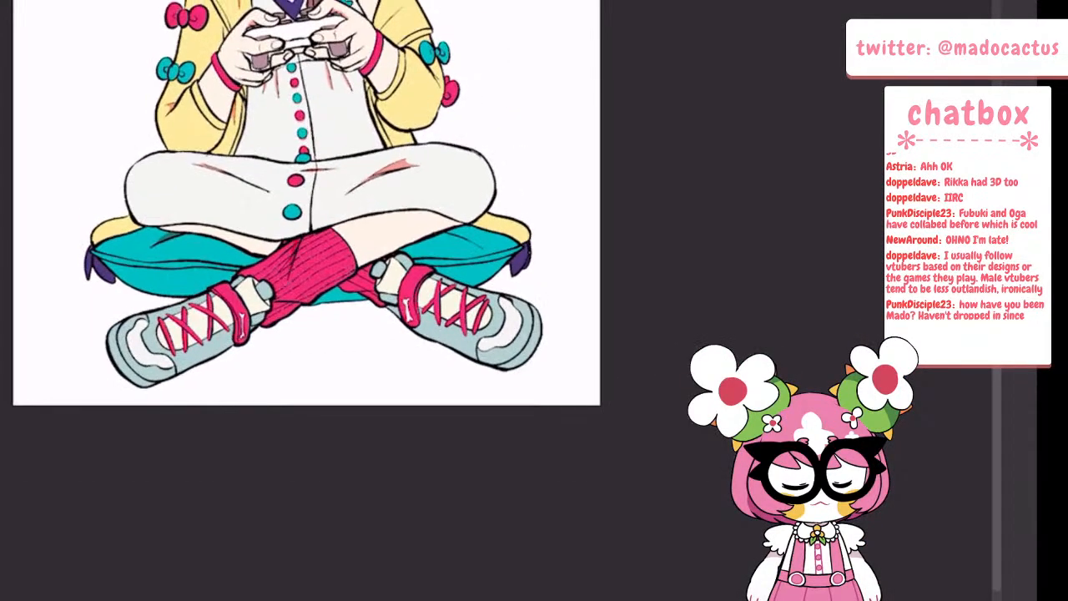
scroll(465, 297, "down", 4)
scroll(454, 273, "up", 5)
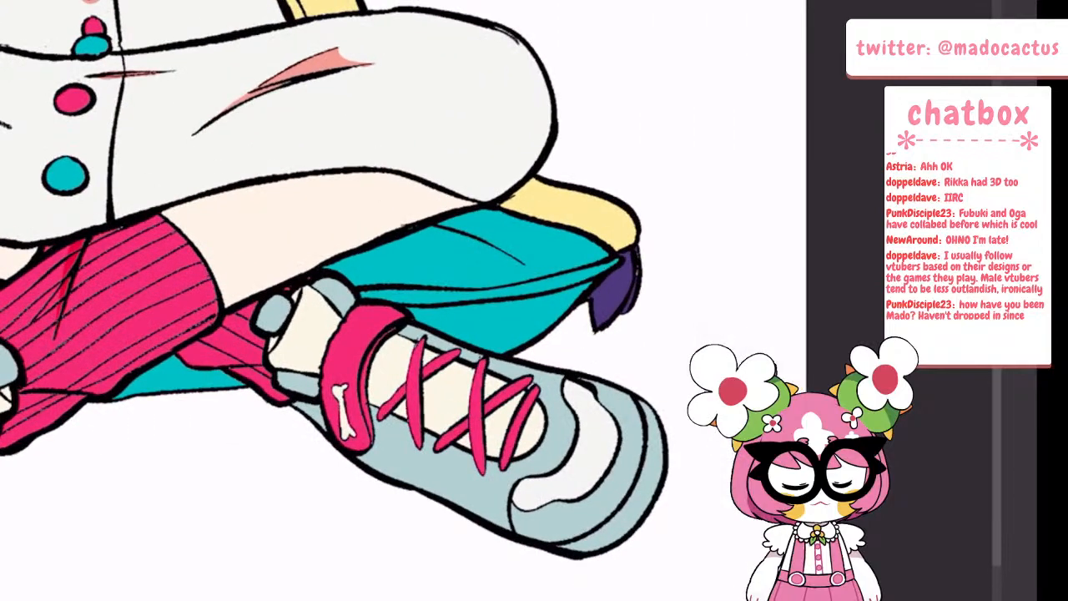
mouse_move(467, 215)
left_mouse_down()
mouse_move(513, 255)
mouse_move(477, 226)
mouse_move(443, 225)
mouse_move(485, 235)
mouse_move(510, 259)
left_mouse_up()
scroll(404, 248, "down", 4)
scroll(396, 183, "up", 4)
mouse_move(332, 325)
left_mouse_down()
mouse_move(489, 270)
mouse_move(544, 237)
left_mouse_up()
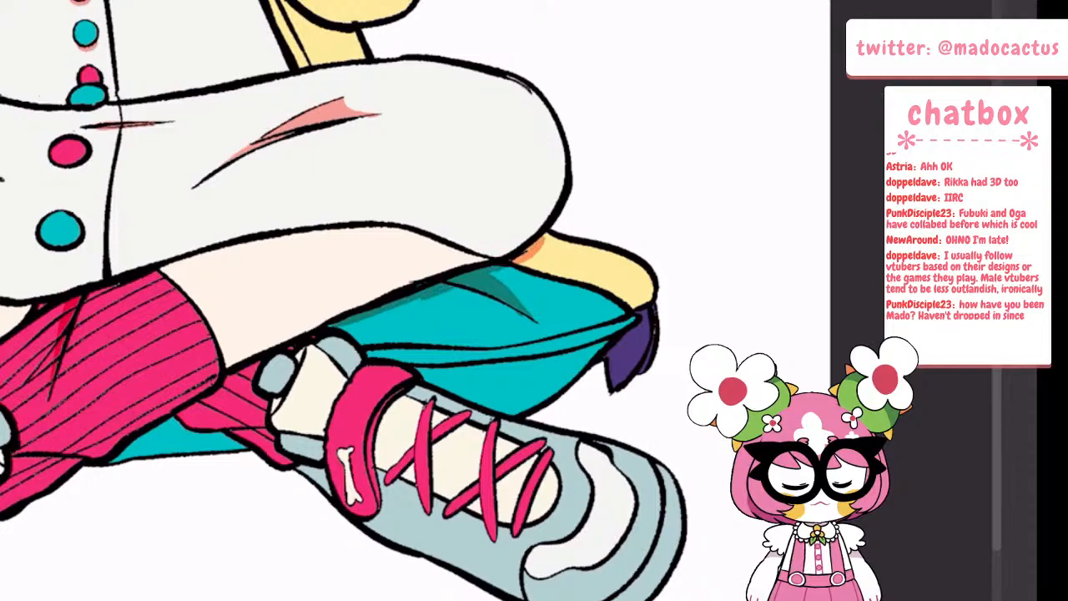
Shade the rear pink sock and cushion where the front sock overlaps them, plus the front sock's fold near the shoe
scroll(401, 250, "down", 4)
scroll(401, 251, "up", 5)
mouse_move(274, 364)
left_mouse_down()
mouse_move(367, 302)
mouse_move(361, 312)
left_mouse_up()
scroll(350, 224, "down", 3)
scroll(247, 253, "up", 4)
left_click_drag(318, 428, 417, 364)
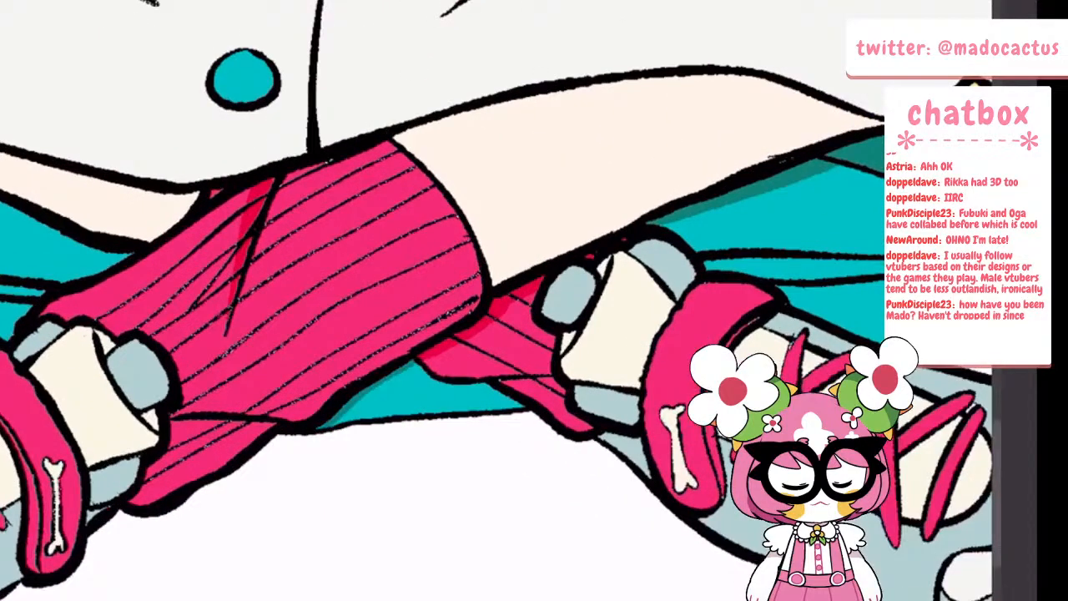
mouse_move(171, 424)
left_mouse_down()
mouse_move(242, 422)
mouse_move(249, 433)
left_mouse_up()
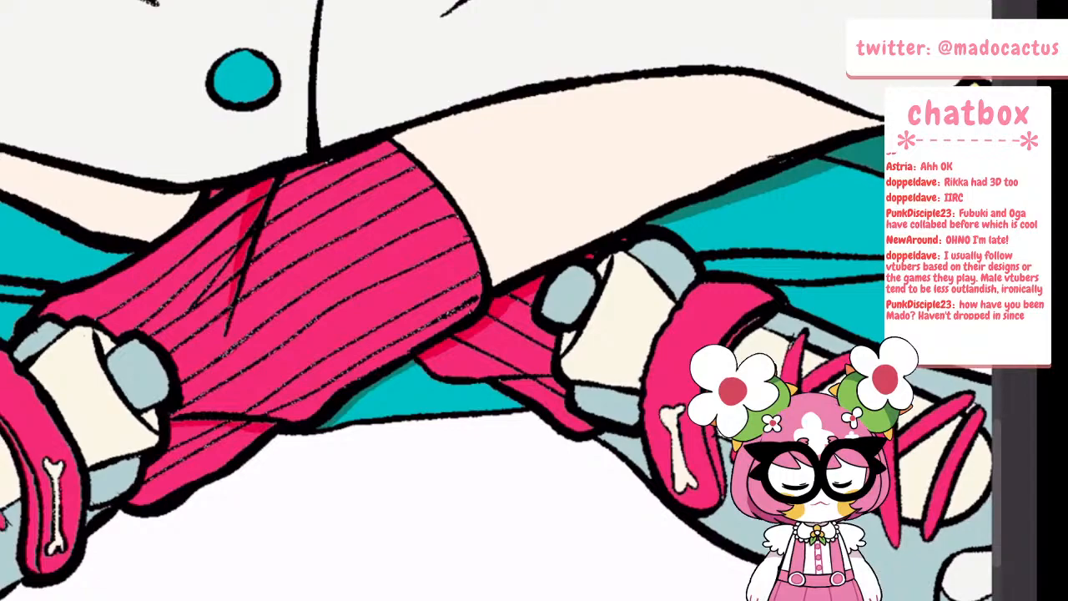
Outline and fill a darker teal shadow on the opposite cushion half, beneath the thigh and beside the front sock
scroll(282, 395, "down", 5)
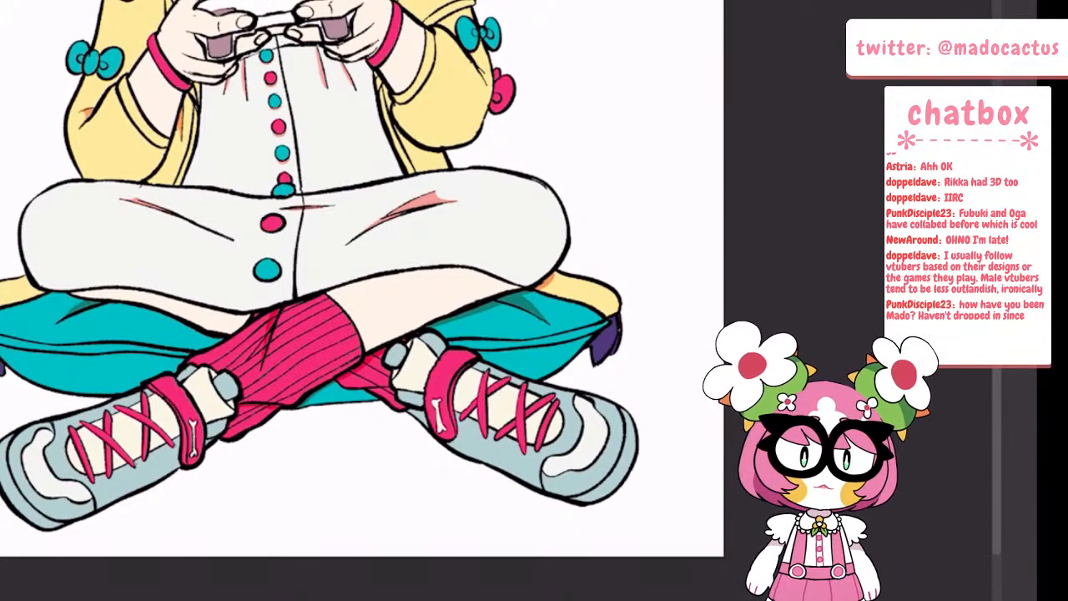
scroll(536, 353, "down", 3)
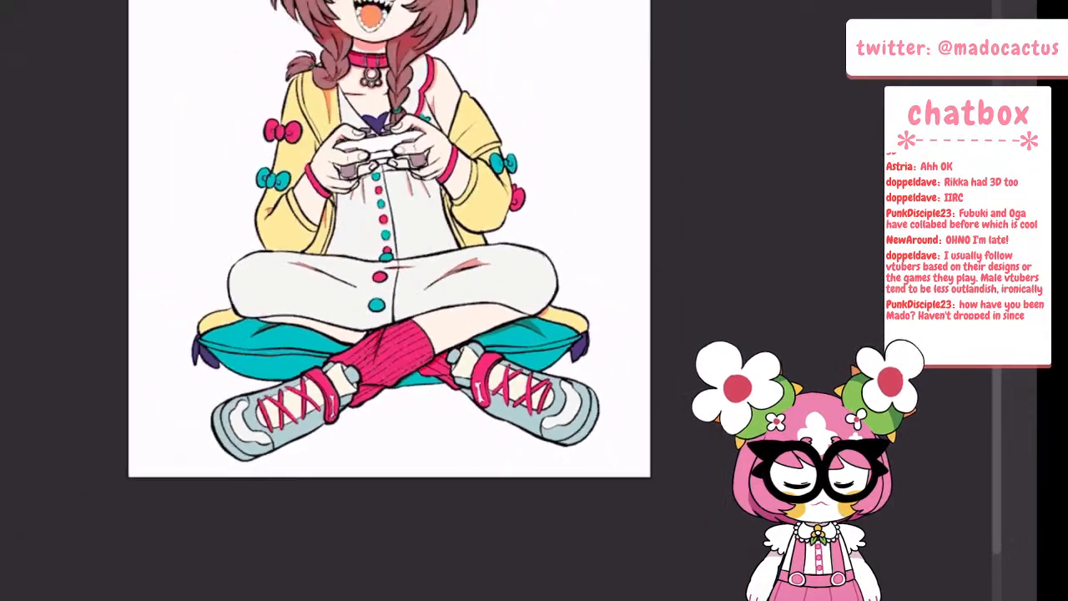
scroll(518, 387, "down", 1)
scroll(332, 330, "up", 2)
scroll(408, 360, "up", 3)
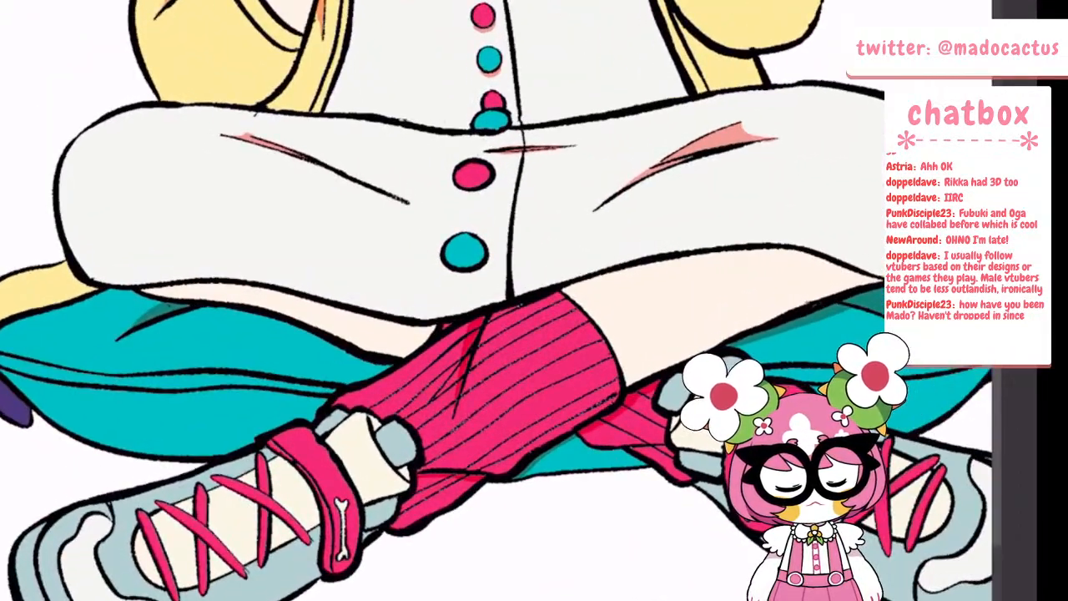
mouse_move(208, 308)
left_mouse_down()
mouse_move(296, 331)
mouse_move(354, 380)
left_mouse_up()
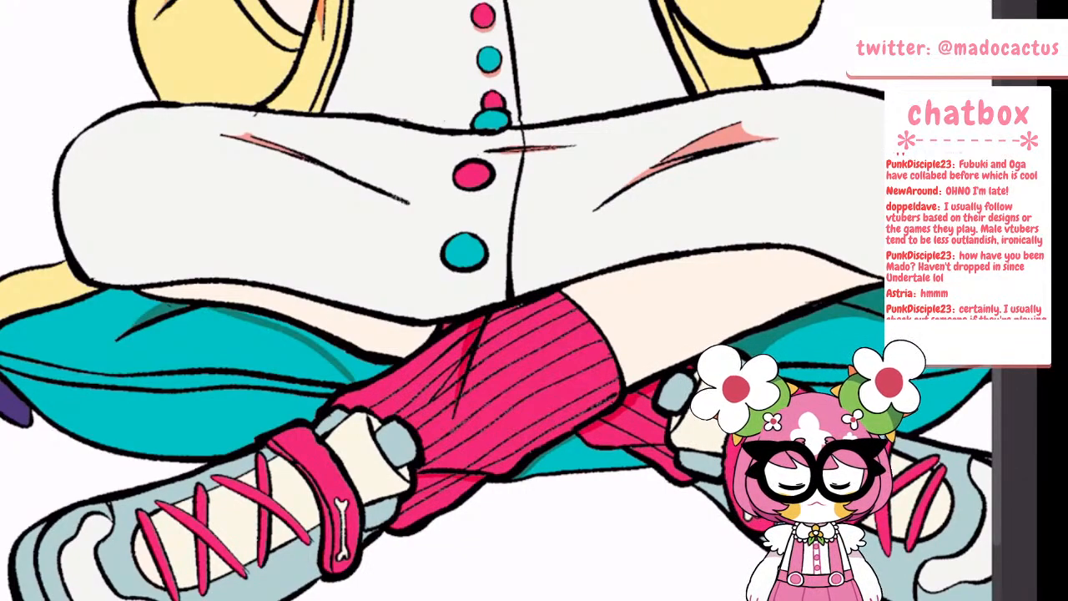
left_click(349, 348)
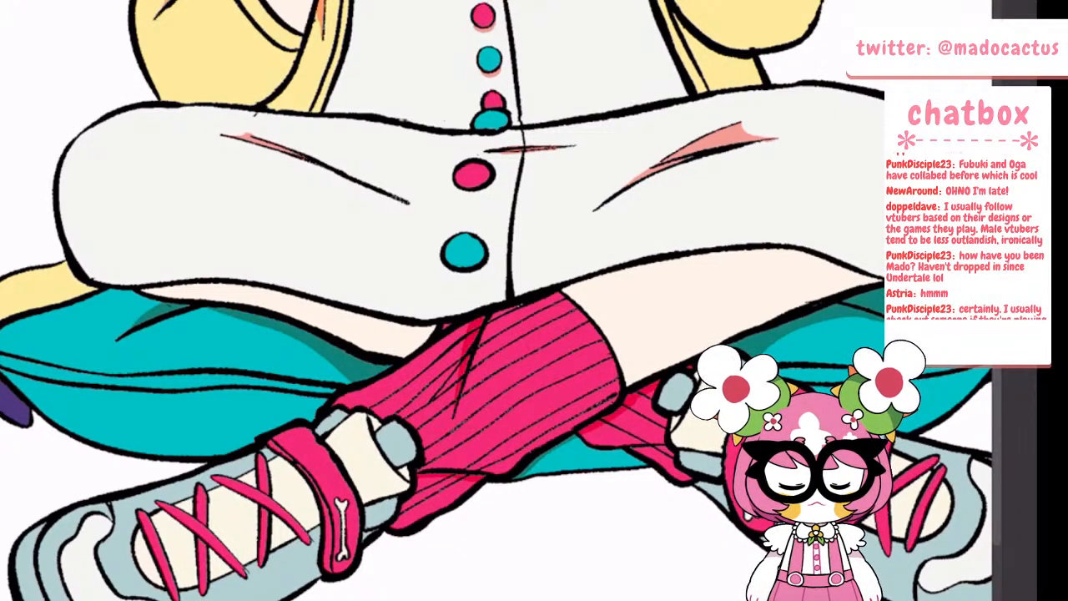
left_click_drag(159, 322, 223, 313)
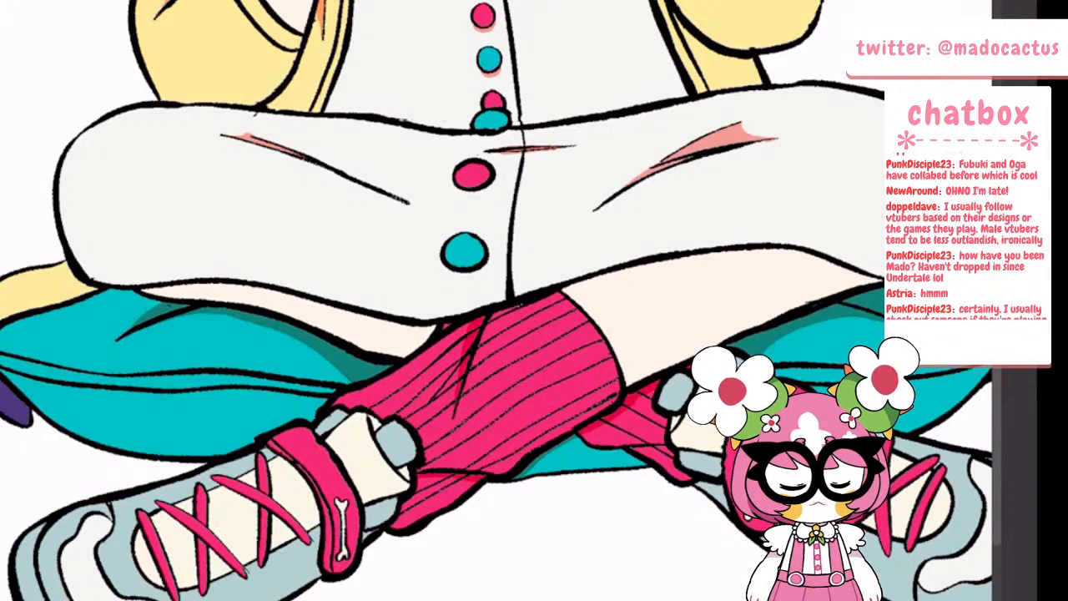
Outline a cast shadow on the ground beneath the shoes and cushion and fill it with salmon
scroll(332, 361, "down", 4)
scroll(333, 359, "up", 5)
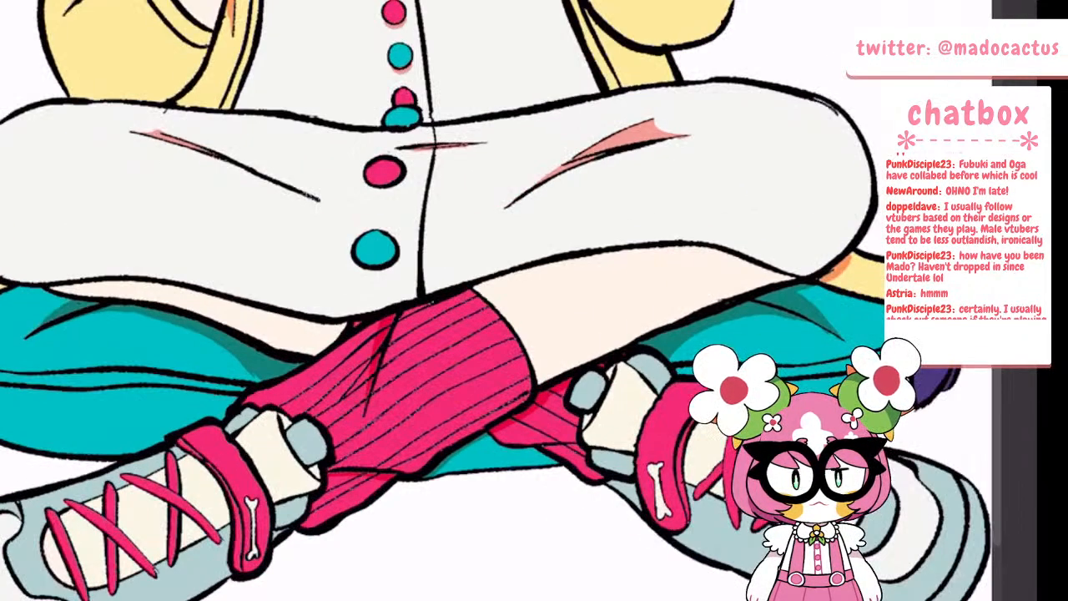
scroll(355, 347, "down", 7)
scroll(417, 384, "down", 1)
scroll(417, 384, "up", 4)
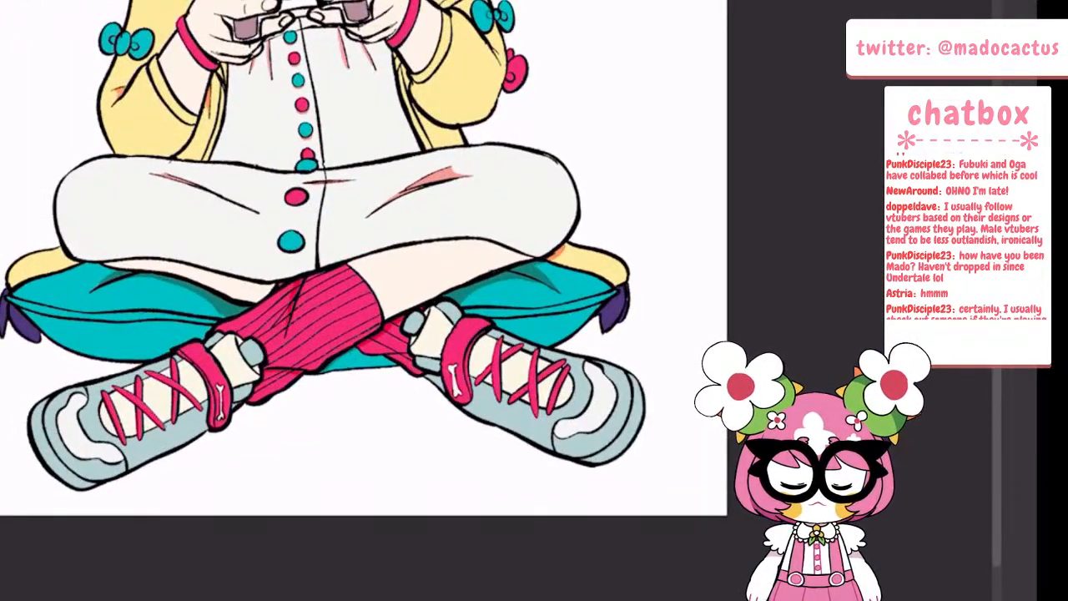
key("Tab")
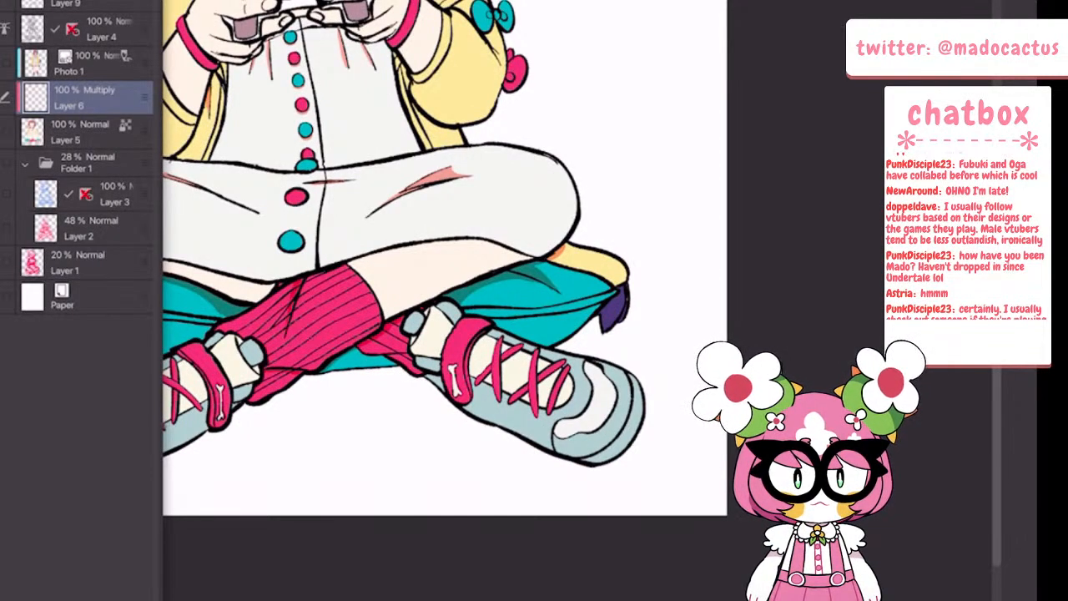
key("Tab")
scroll(634, 250, "down", 4)
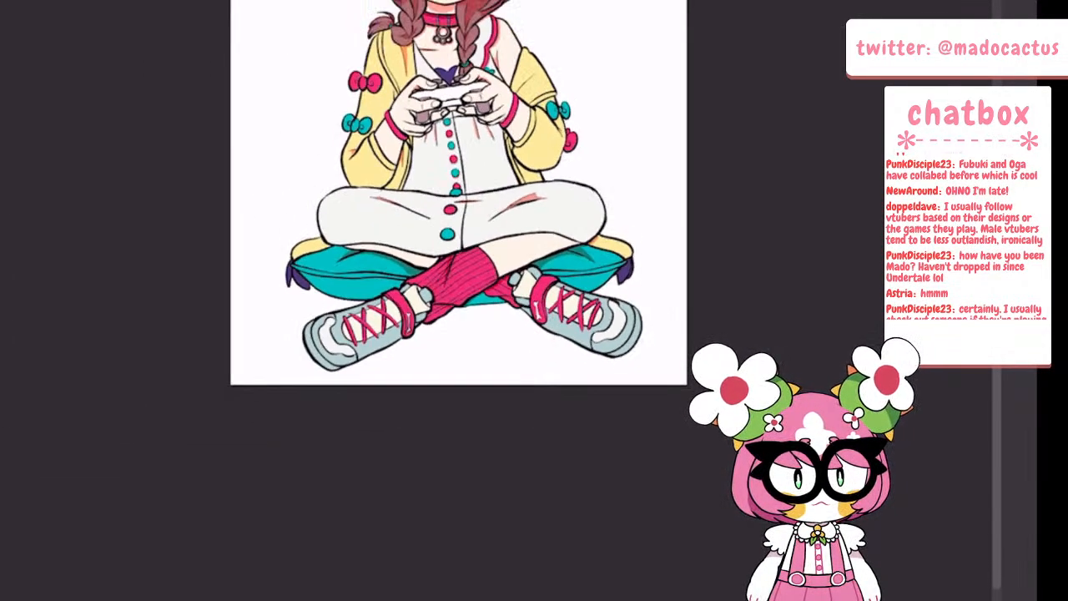
scroll(634, 267, "up", 3)
scroll(433, 367, "up", 3)
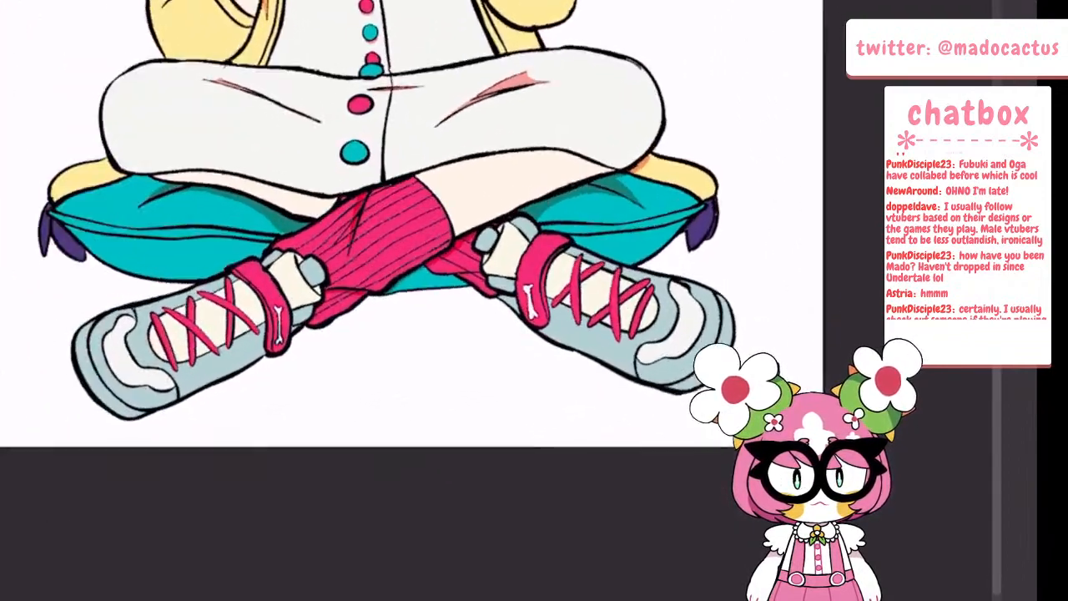
mouse_move(130, 424)
left_mouse_down()
mouse_move(237, 393)
mouse_move(309, 352)
mouse_move(386, 329)
mouse_move(491, 336)
mouse_move(651, 392)
left_mouse_up()
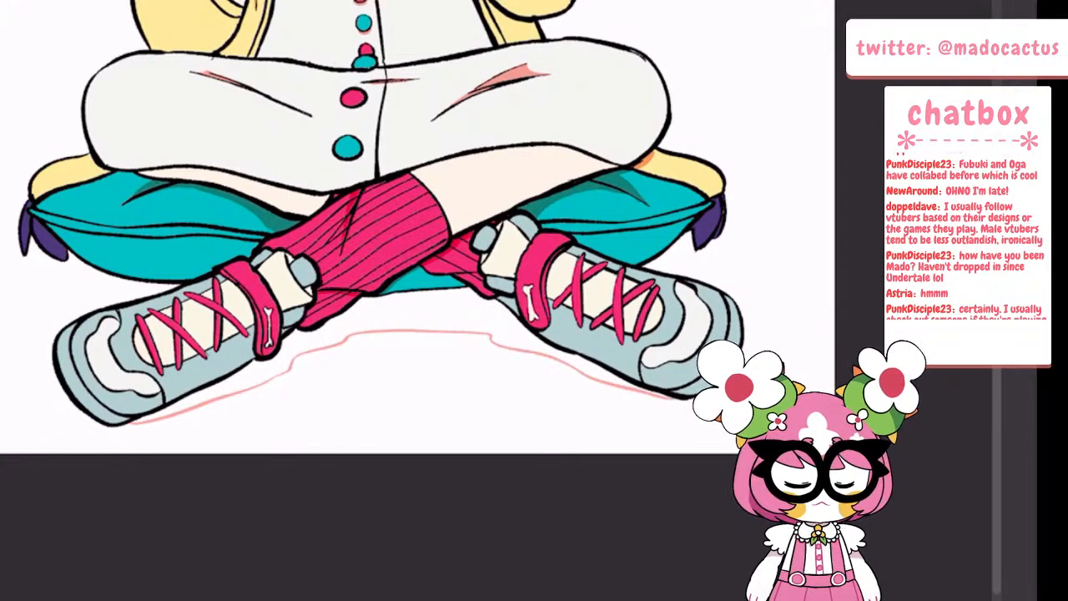
mouse_move(93, 272)
left_mouse_down()
mouse_move(126, 284)
mouse_move(90, 312)
left_mouse_up()
left_click(148, 292)
left_click(392, 315)
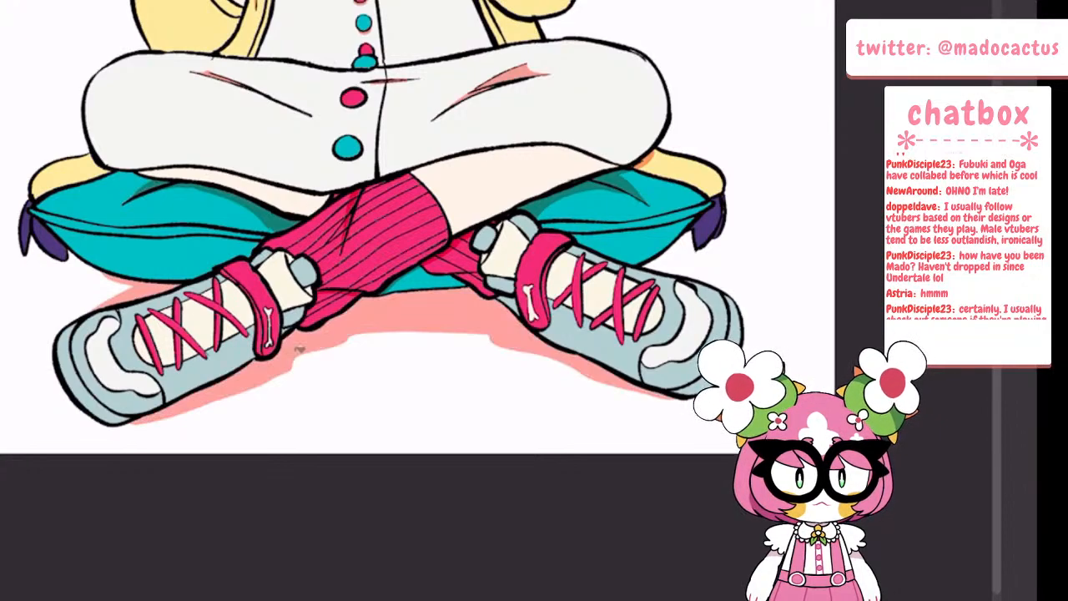
Add red shadows along the inner hair strands framing both sides of the face
scroll(413, 325, "down", 6)
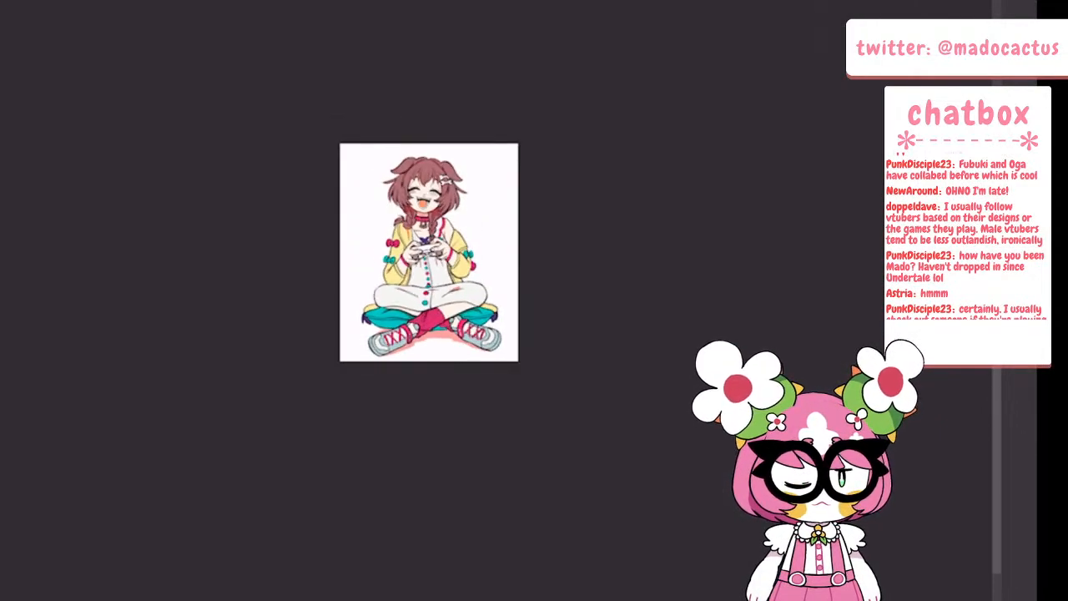
scroll(429, 259, "up", 4)
scroll(592, 454, "down", 1)
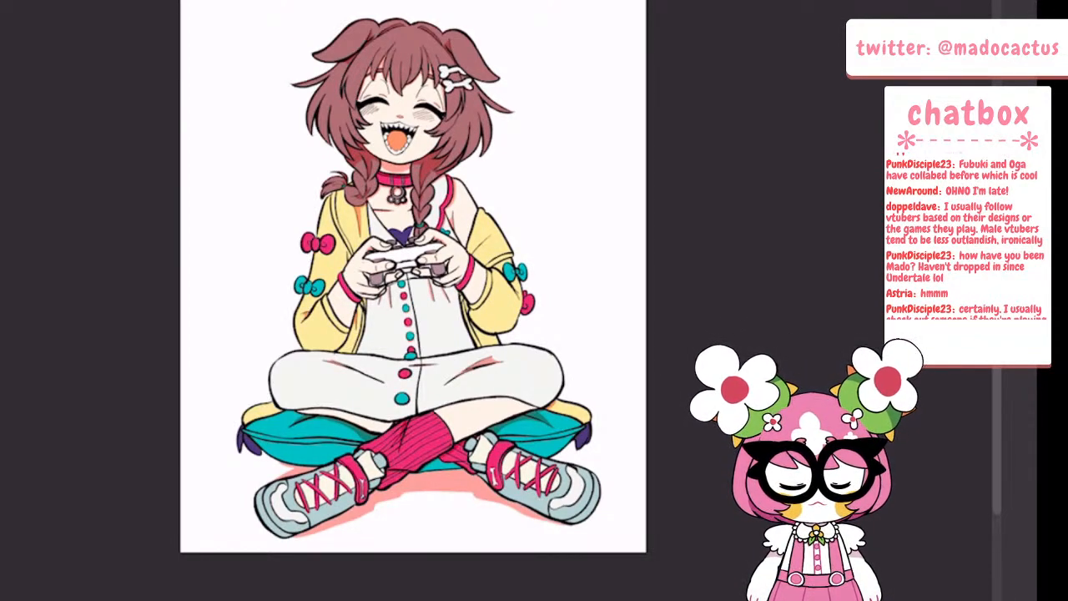
scroll(423, 70, "up", 4)
scroll(334, 175, "up", 4)
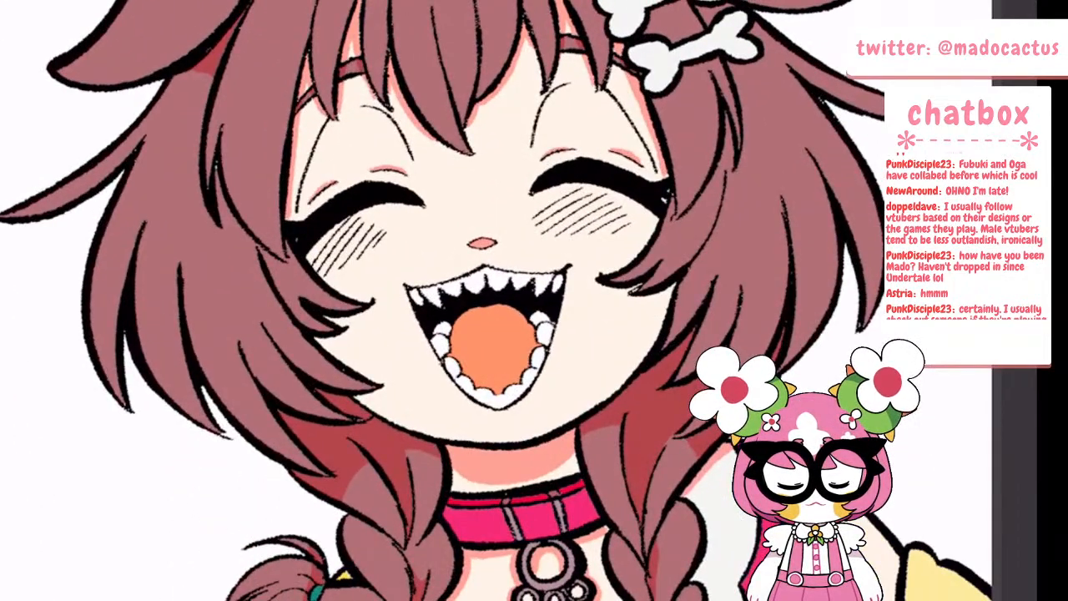
mouse_move(217, 175)
left_mouse_down()
mouse_move(249, 239)
mouse_move(286, 264)
mouse_move(283, 244)
left_mouse_up()
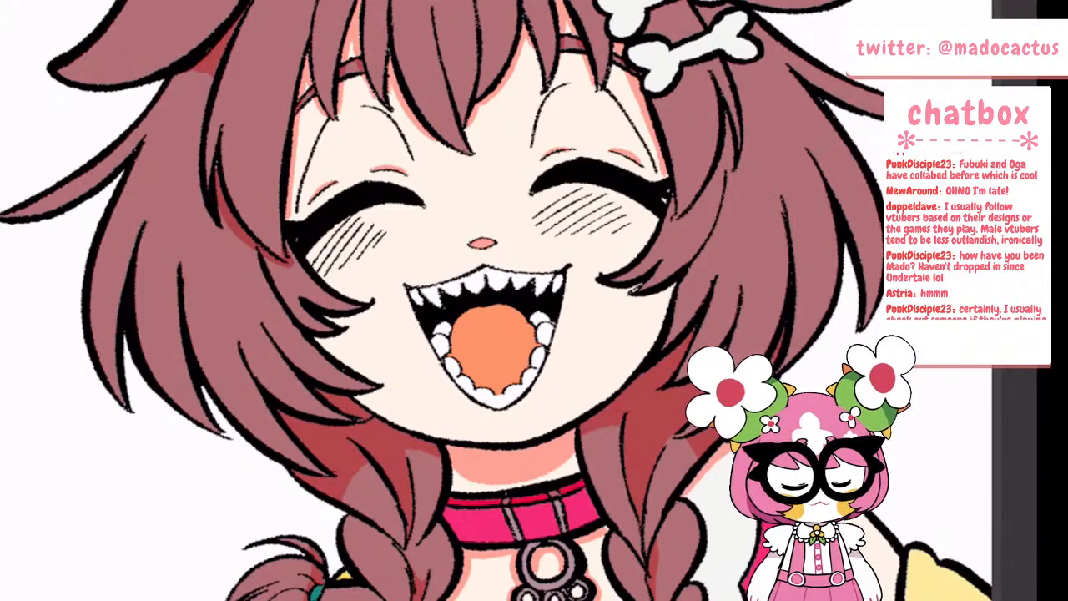
mouse_move(671, 199)
left_mouse_down()
mouse_move(703, 202)
mouse_move(728, 112)
left_mouse_up()
left_click_drag(731, 148, 730, 165)
Switch to Layer 7 and paint a salmon shadow on the upper bone hair clip where the ear overlaps it
scroll(492, 317, "down", 5)
scroll(467, 275, "up", 3)
scroll(623, 166, "up", 3)
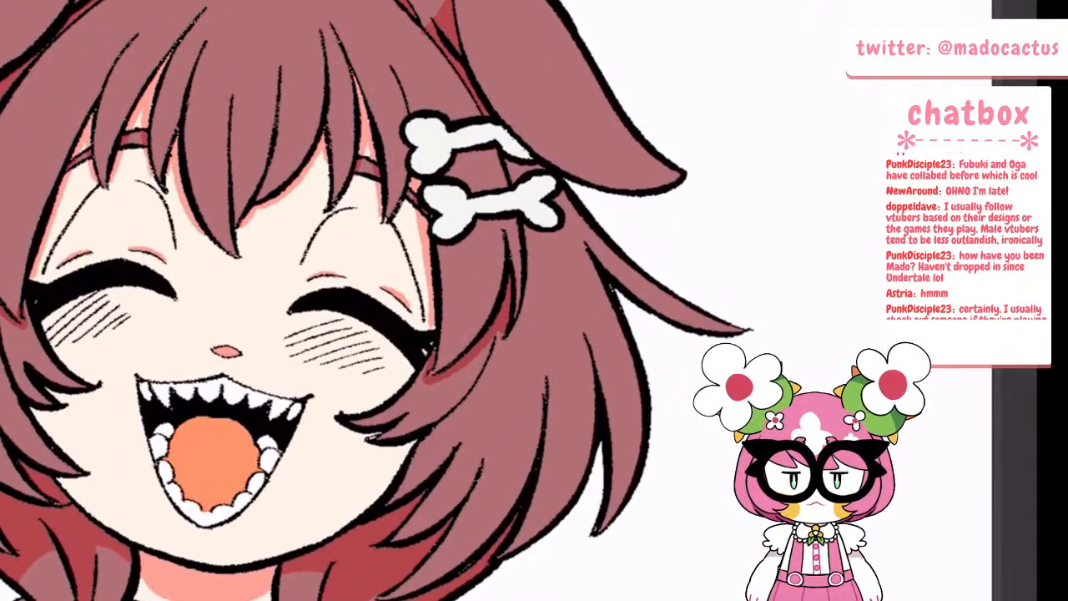
key("Tab")
left_click(84, 4)
key("ctrl+shift+n")
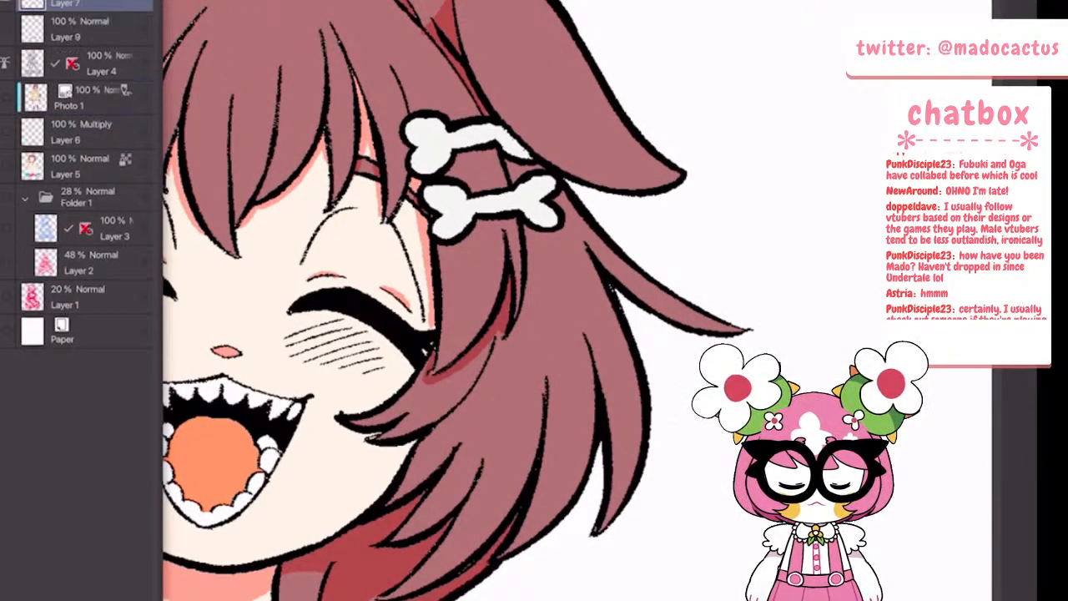
left_click(42, 1)
left_click(37, 2)
key("Tab")
mouse_move(499, 129)
left_mouse_down()
mouse_move(531, 157)
mouse_move(492, 126)
left_mouse_up()
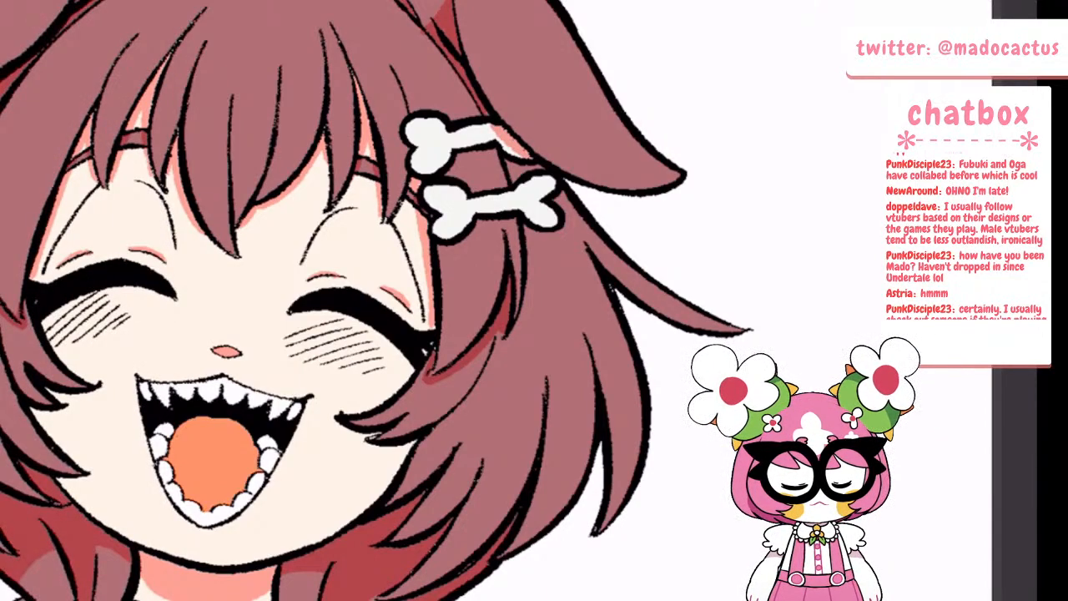
scroll(417, 196, "down", 5)
scroll(455, 176, "up", 8)
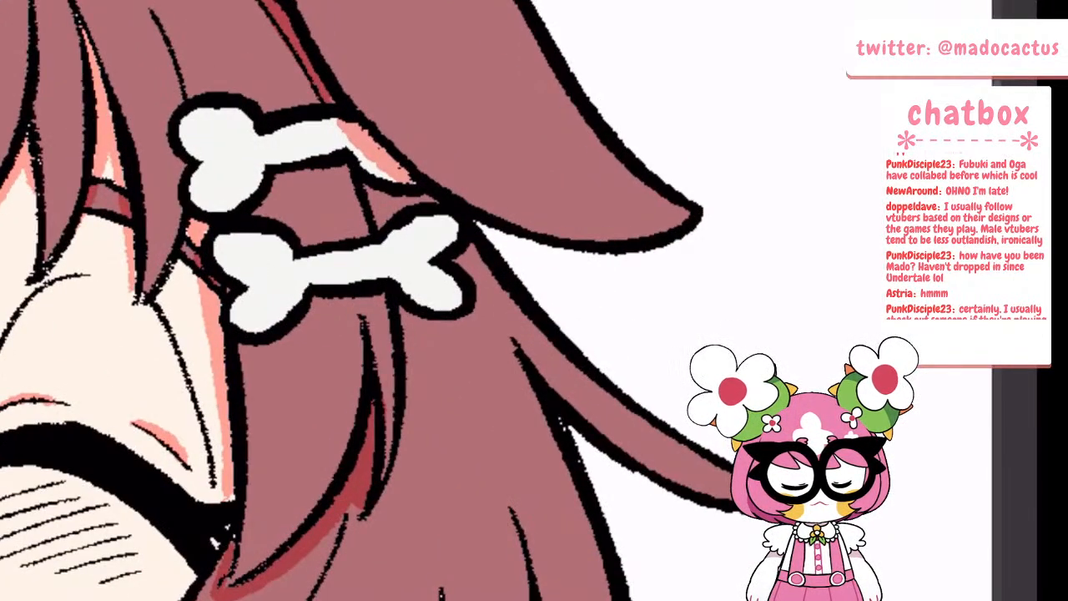
Return to the Multiply layer, Layer 6, and shade the jacket fold beside the hand and controller in orange
scroll(442, 224, "down", 5)
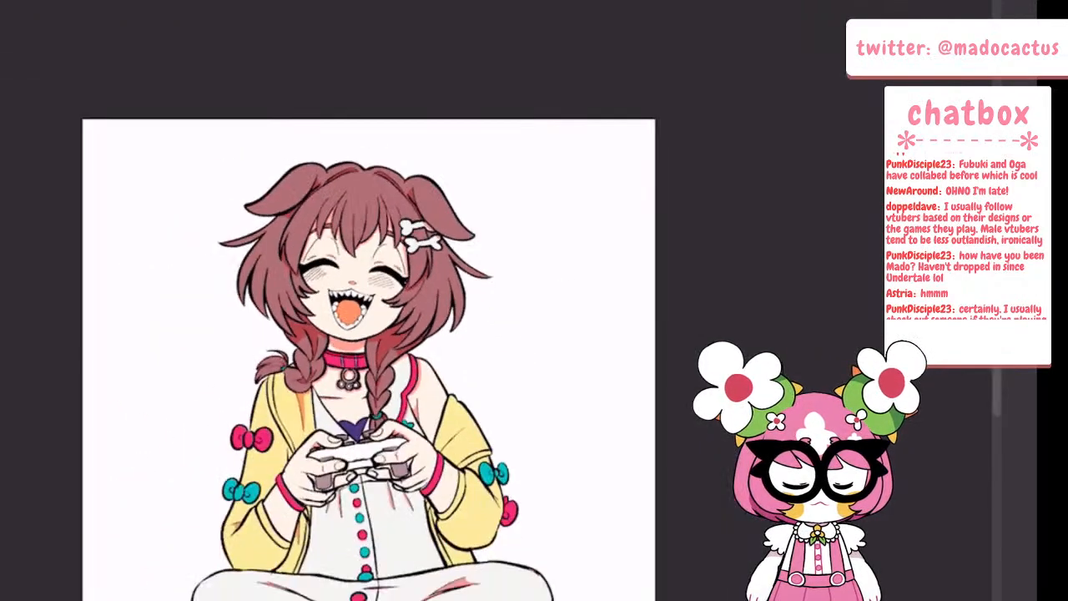
scroll(376, 333, "down", 3)
scroll(417, 351, "up", 4)
scroll(346, 259, "up", 4)
scroll(338, 200, "down", 4)
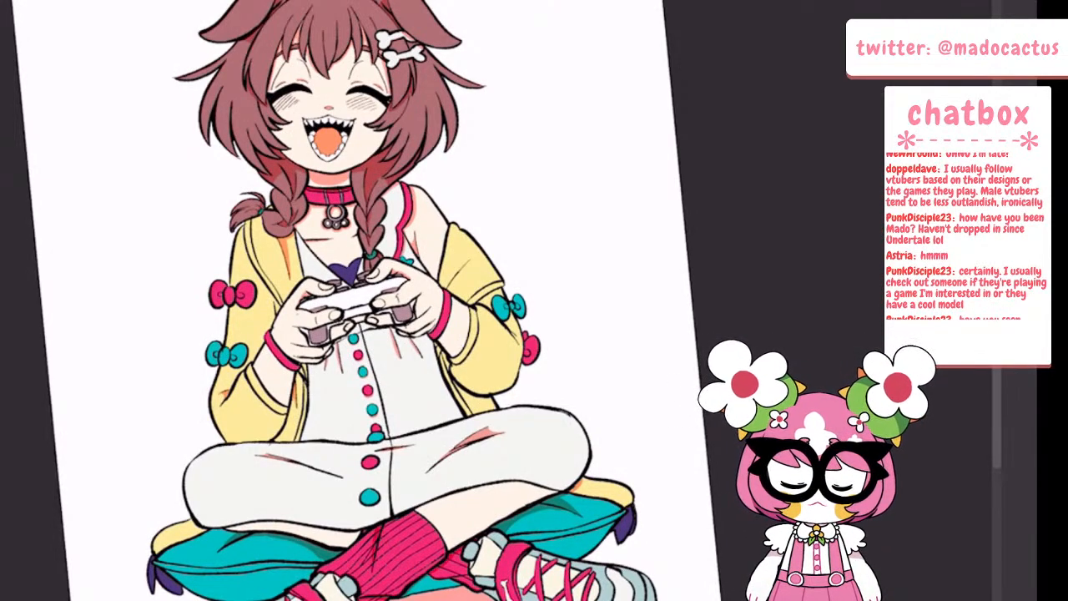
key("Tab")
left_click(90, 29)
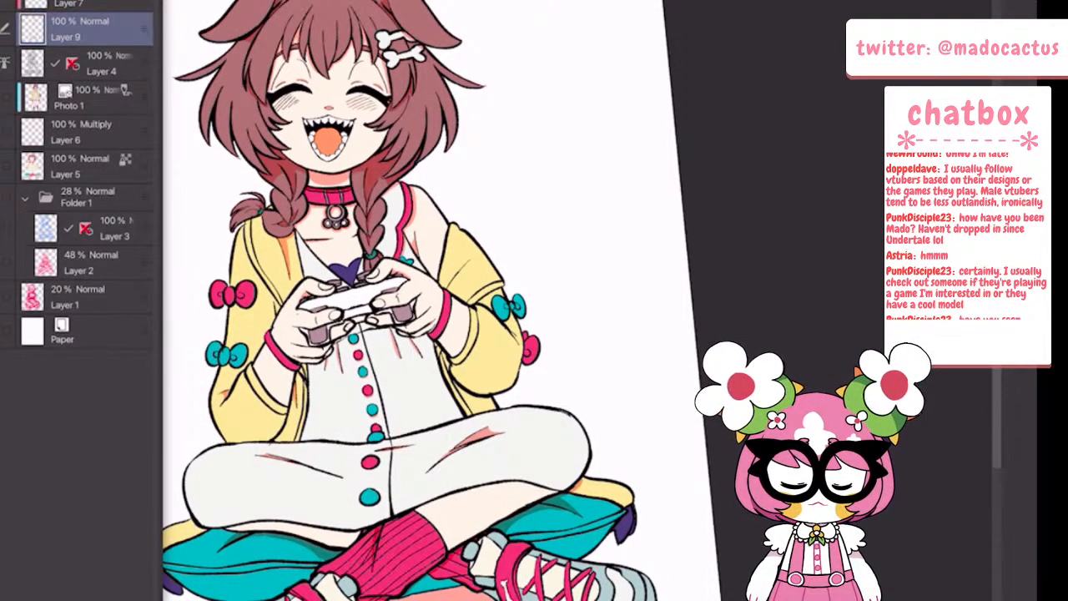
left_click(90, 132)
key("Tab")
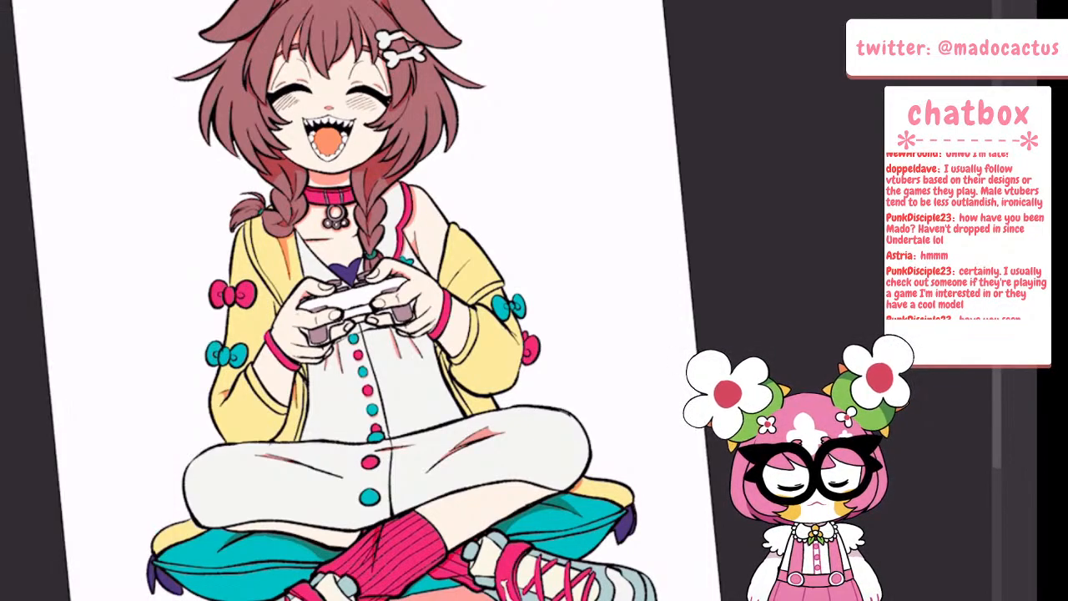
scroll(298, 297, "up", 6)
left_click_drag(182, 308, 193, 357)
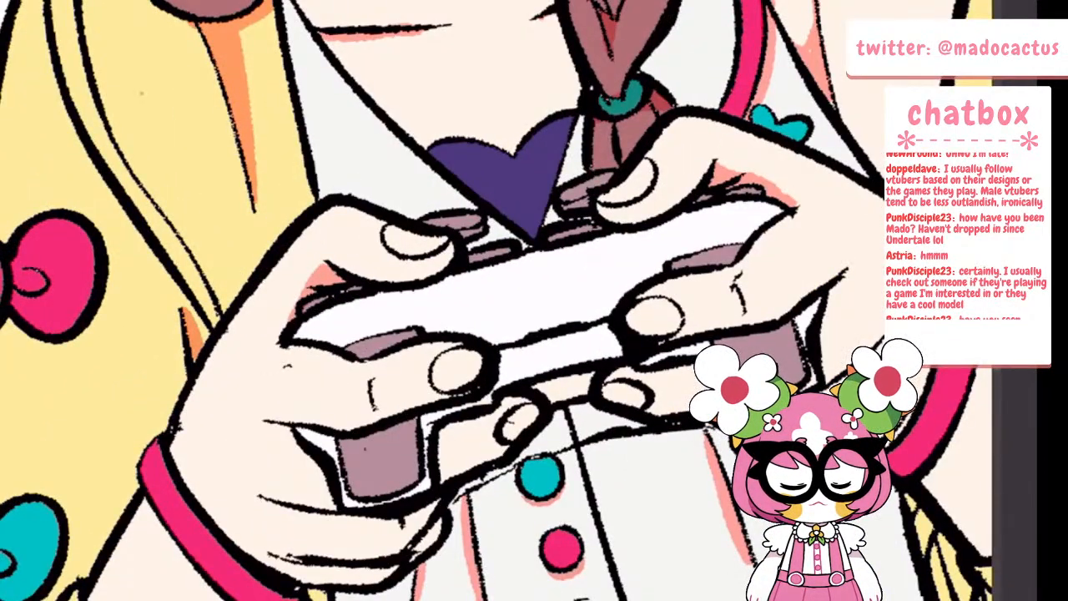
Add orange fold shadows to the other jacket sleeve, on the upper arm and by the teal bow
scroll(177, 292, "down", 4)
scroll(546, 209, "up", 3)
mouse_move(465, 259)
left_mouse_down()
mouse_move(409, 342)
mouse_move(404, 329)
left_mouse_up()
left_click_drag(569, 442, 597, 482)
scroll(488, 338, "down", 5)
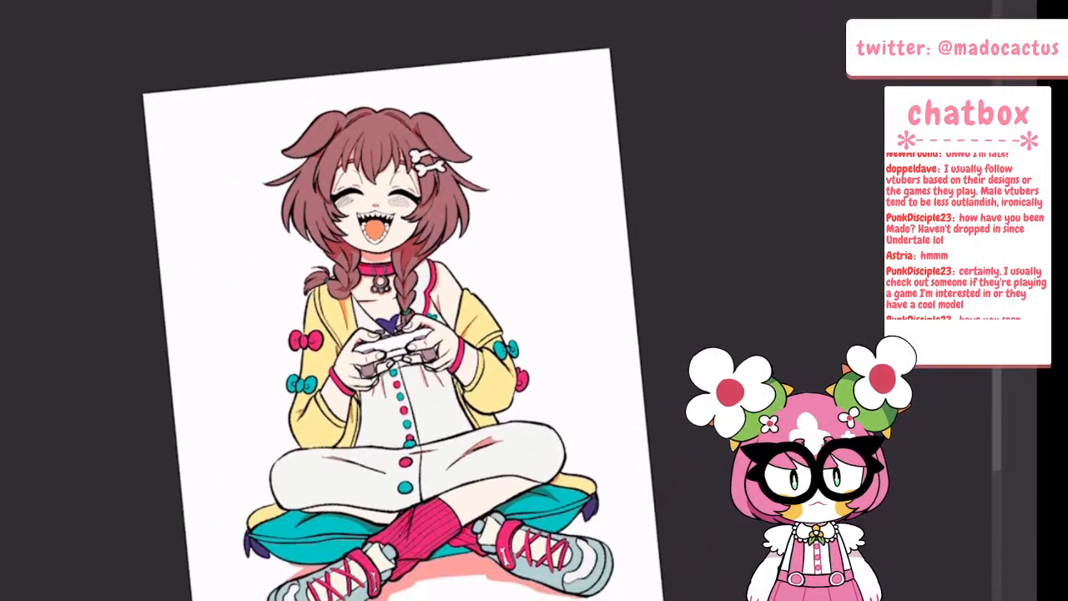
Paint orange cast shadows beneath the pink and teal bows on the jacket sleeve
scroll(318, 364, "up", 6)
mouse_move(242, 266)
left_mouse_down()
mouse_move(310, 287)
mouse_move(344, 281)
mouse_move(345, 256)
left_mouse_up()
mouse_move(188, 554)
left_mouse_down()
mouse_move(220, 544)
mouse_move(280, 568)
left_mouse_up()
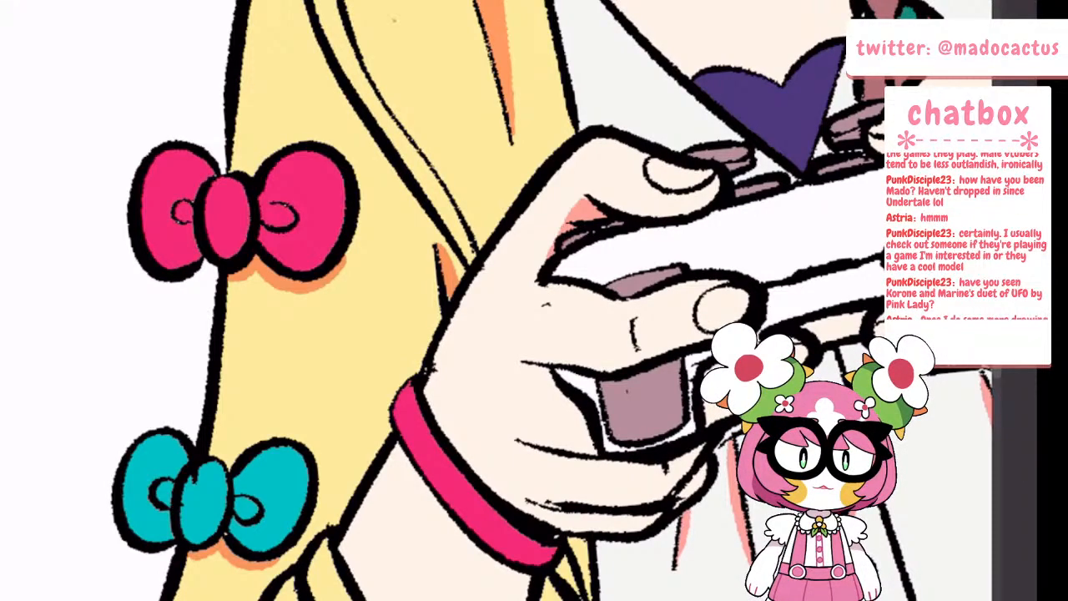
scroll(493, 309, "down", 5)
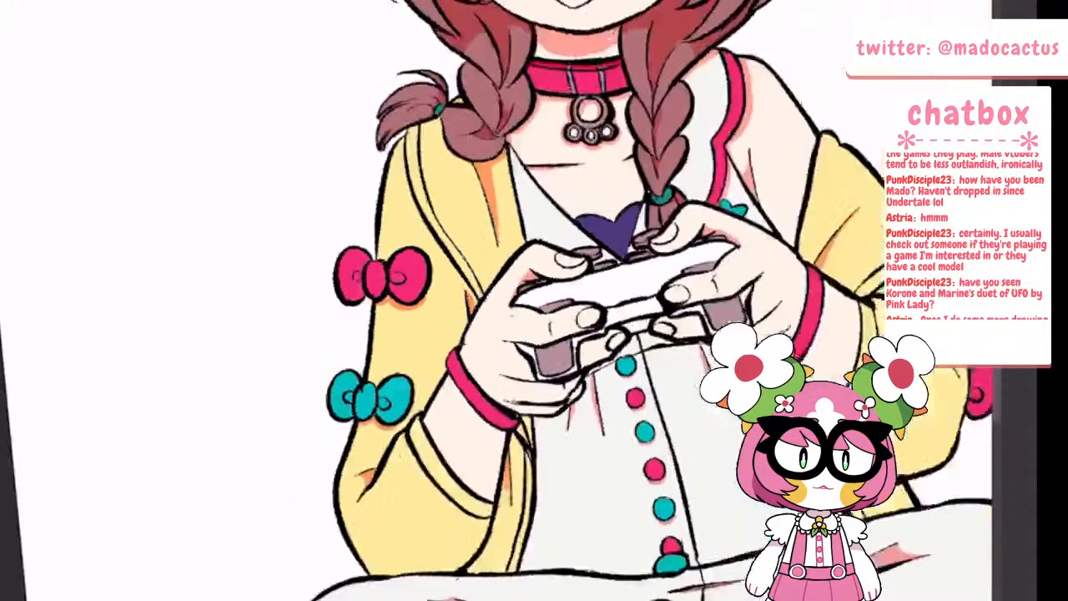
scroll(408, 301, "up", 5)
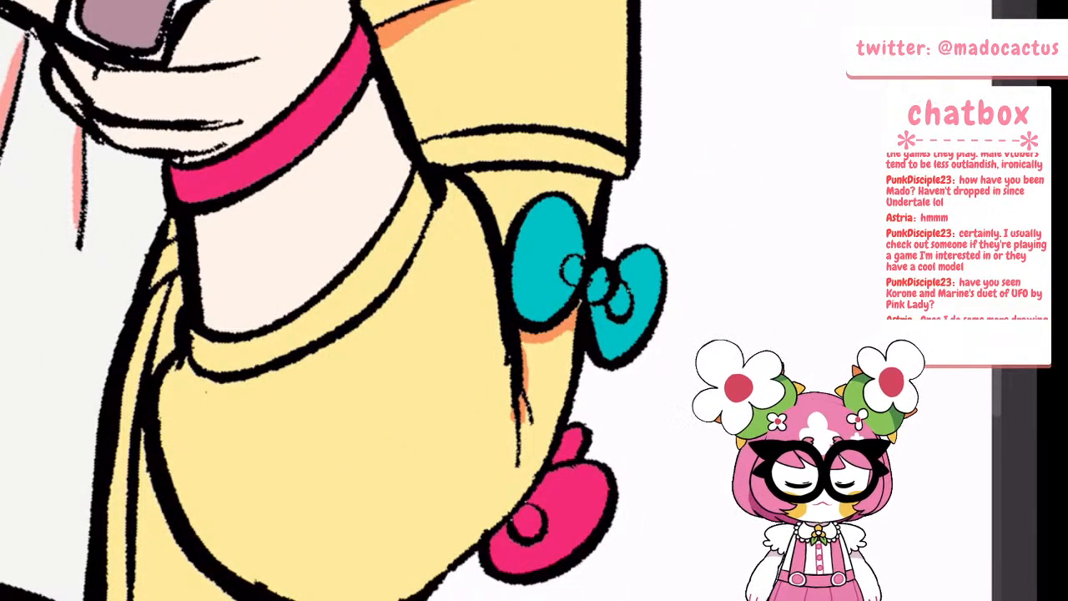
Shade the small inner folds of the teal and pink sleeve bows and paint an orange shadow beneath the folded cuff above them
mouse_move(569, 261)
left_mouse_down()
mouse_move(571, 277)
mouse_move(620, 296)
mouse_move(624, 309)
left_mouse_up()
left_click_drag(525, 509, 522, 531)
mouse_move(569, 432)
left_mouse_down()
mouse_move(566, 448)
mouse_move(574, 443)
left_mouse_up()
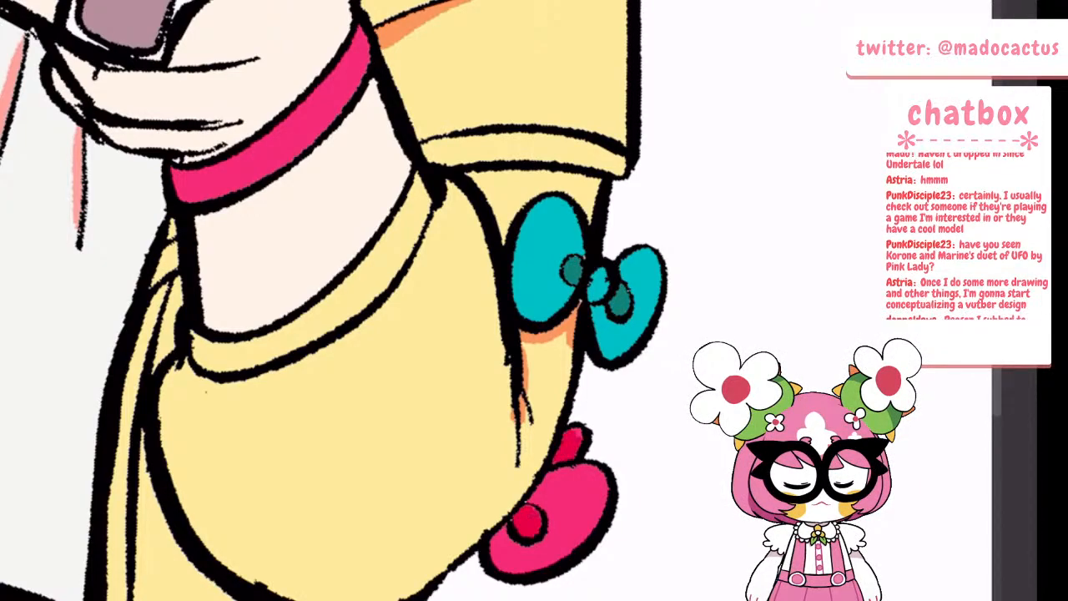
left_click_drag(466, 176, 602, 181)
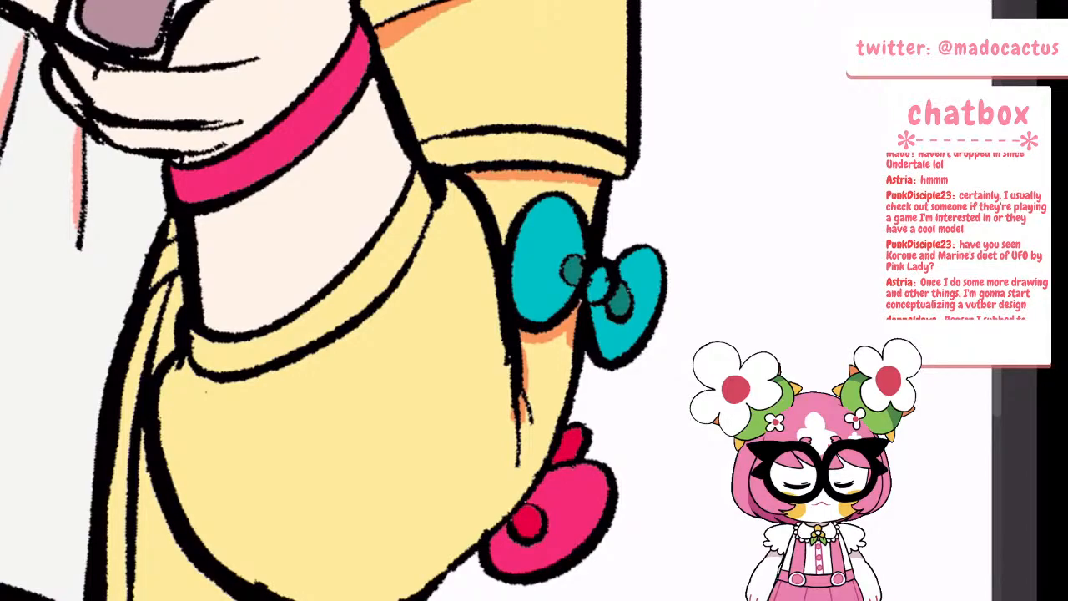
scroll(442, 261, "down", 10)
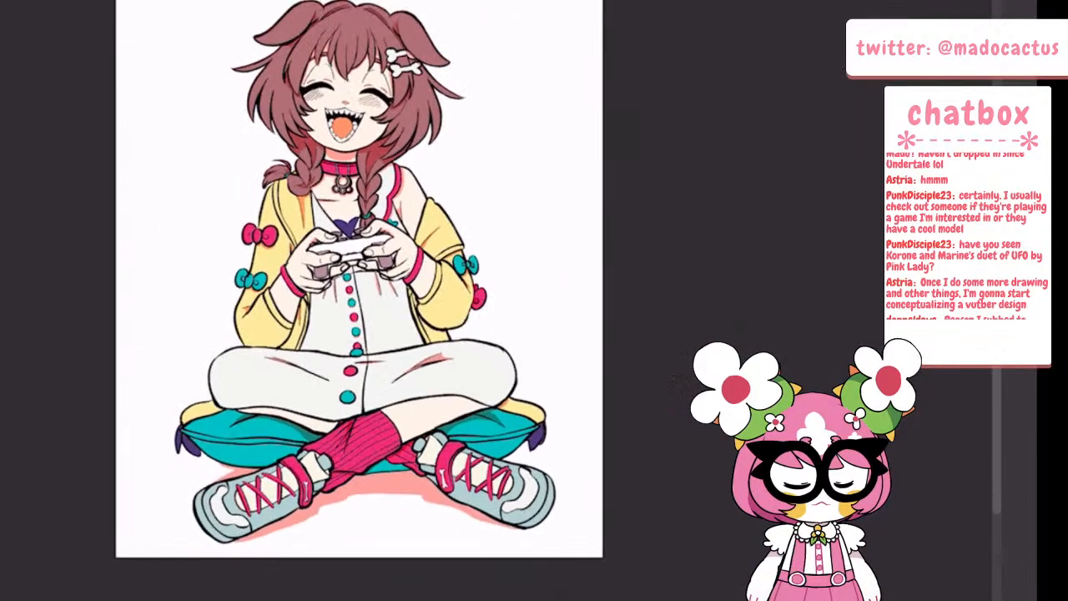
Paint an orange cast shadow beneath the elbow on the hanging jacket panel beside the dress
scroll(428, 321, "up", 10)
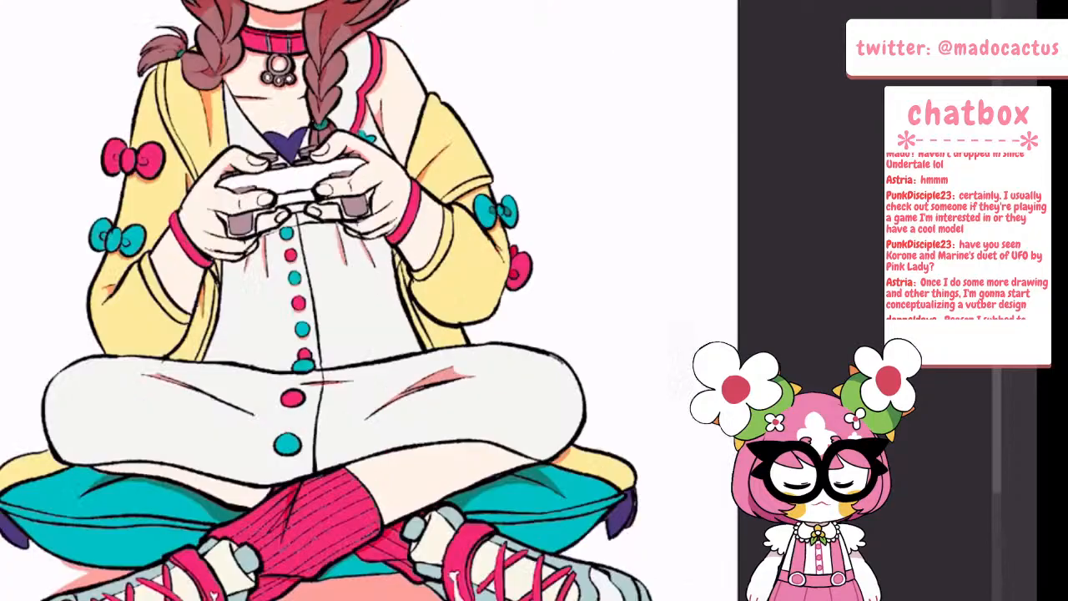
mouse_move(370, 292)
left_mouse_down()
mouse_move(388, 319)
mouse_move(494, 377)
mouse_move(495, 368)
left_mouse_up()
left_click_drag(390, 327, 477, 380)
scroll(418, 292, "down", 5)
scroll(517, 205, "down", 2)
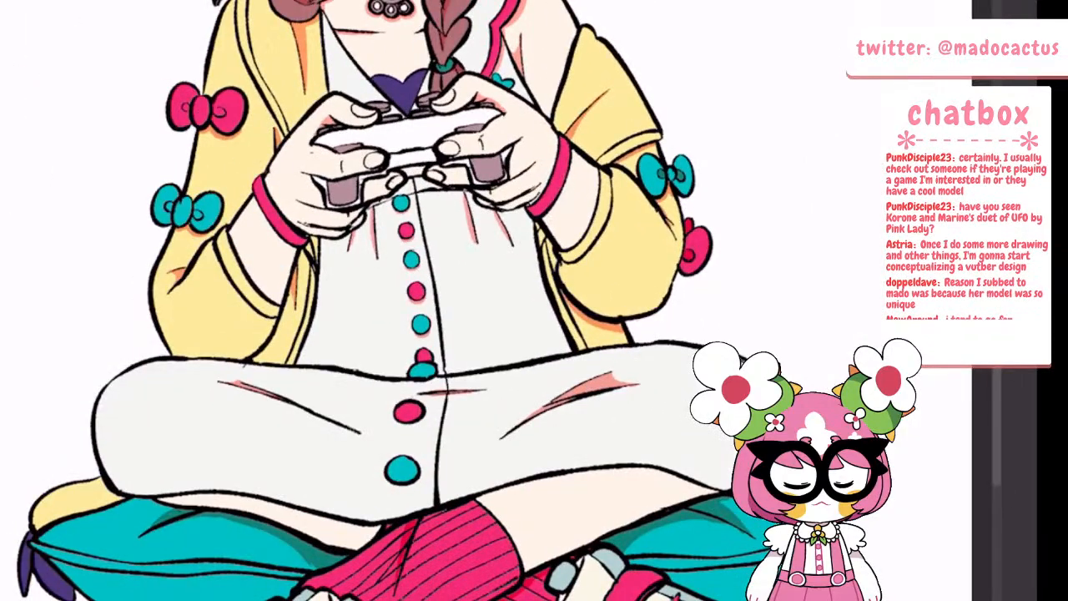
Switch to the flat colour layer, Layer 5, and fill the gap between the lower fingers under the controller with white
scroll(501, 184, "up", 7)
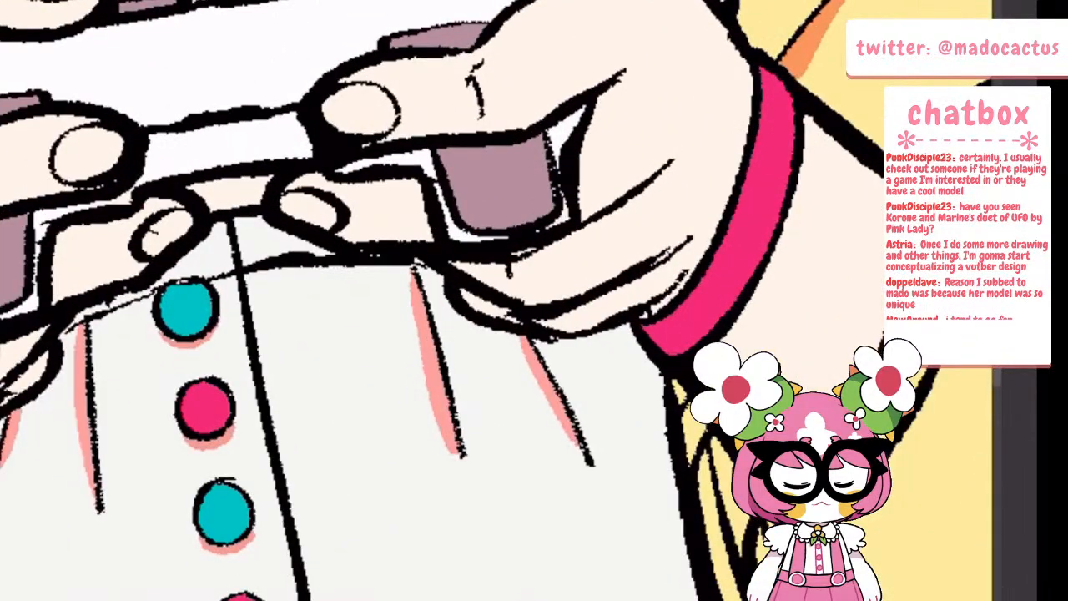
scroll(418, 250, "down", 4)
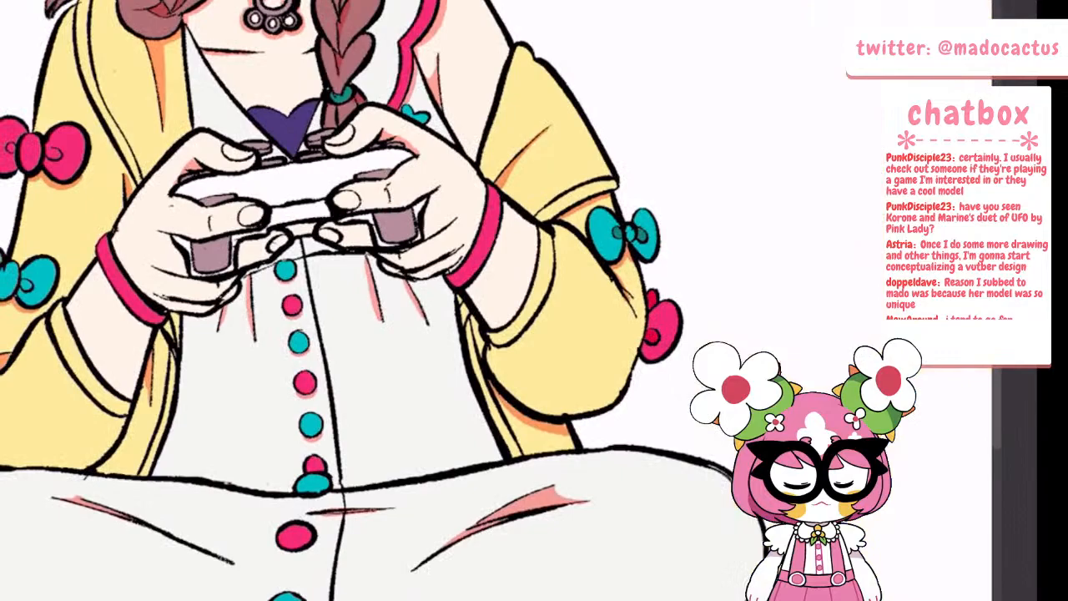
scroll(333, 175, "up", 5)
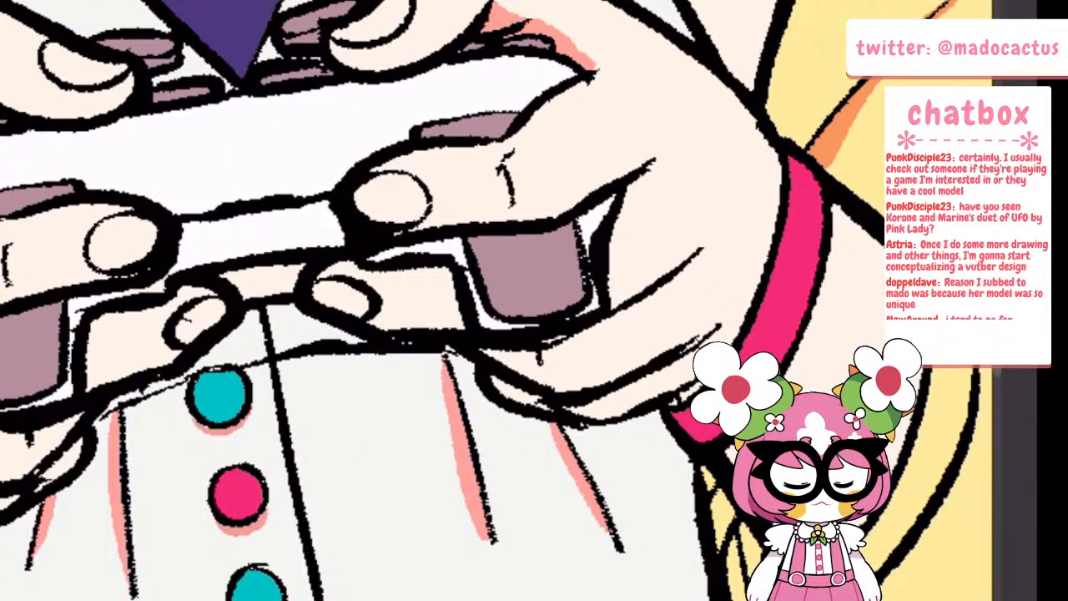
key("Tab")
left_click(84, 166)
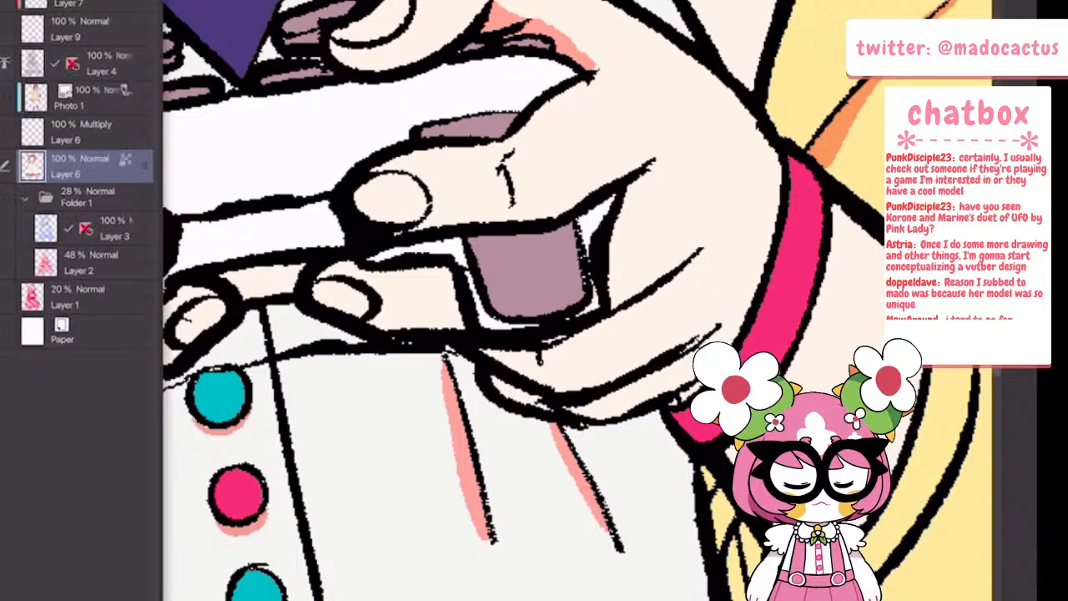
key("Tab")
left_click(267, 280)
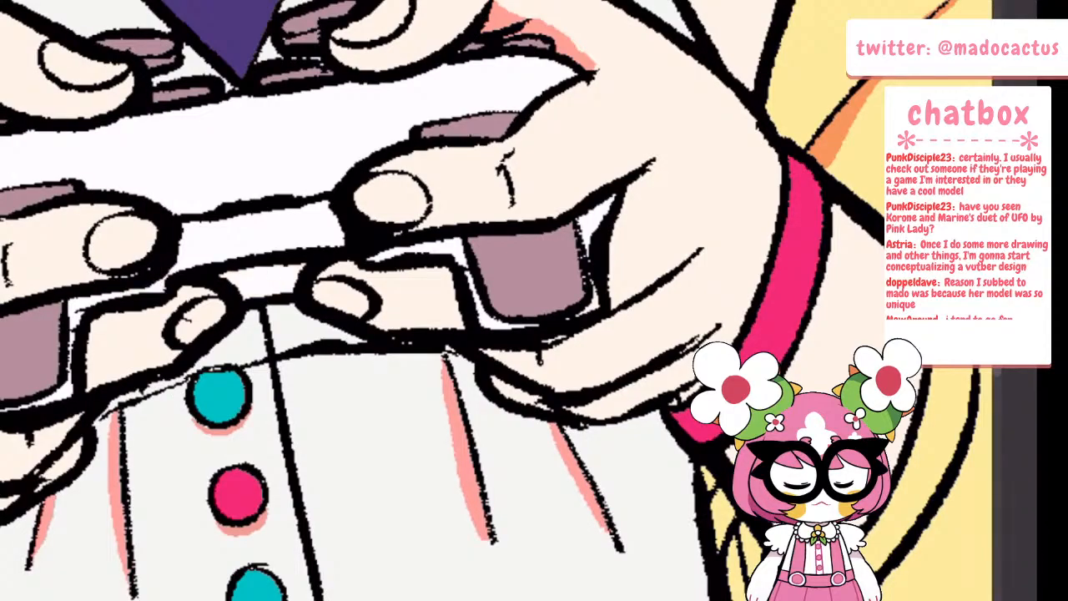
scroll(417, 251, "down", 4)
scroll(192, 163, "up", 3)
scroll(384, 184, "down", 5)
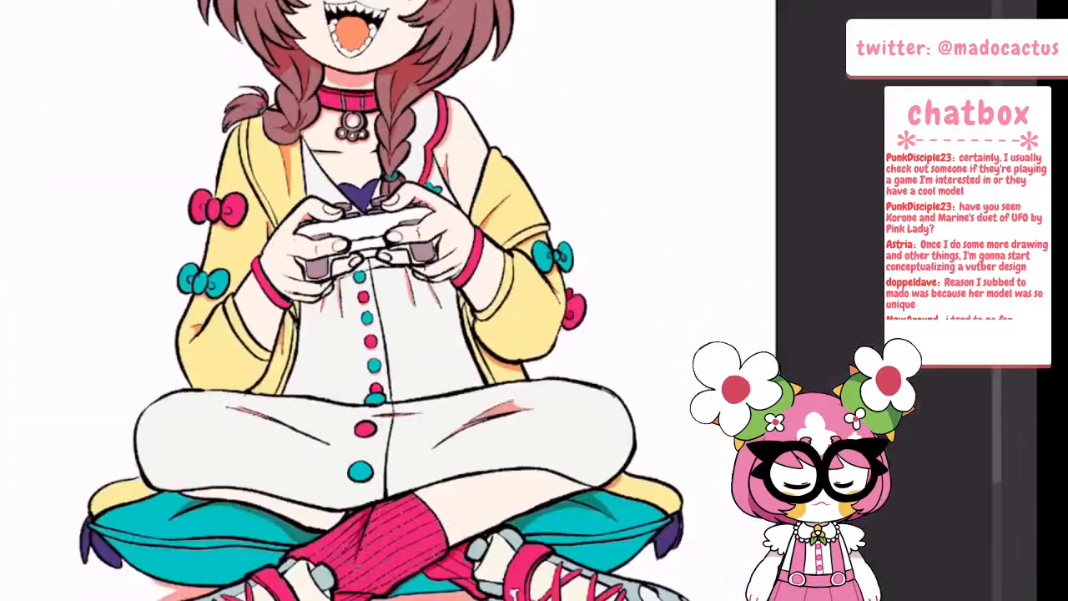
Make the Multiply layer, Layer 6, the active layer again
scroll(442, 392, "up", 3)
scroll(478, 274, "up", 1)
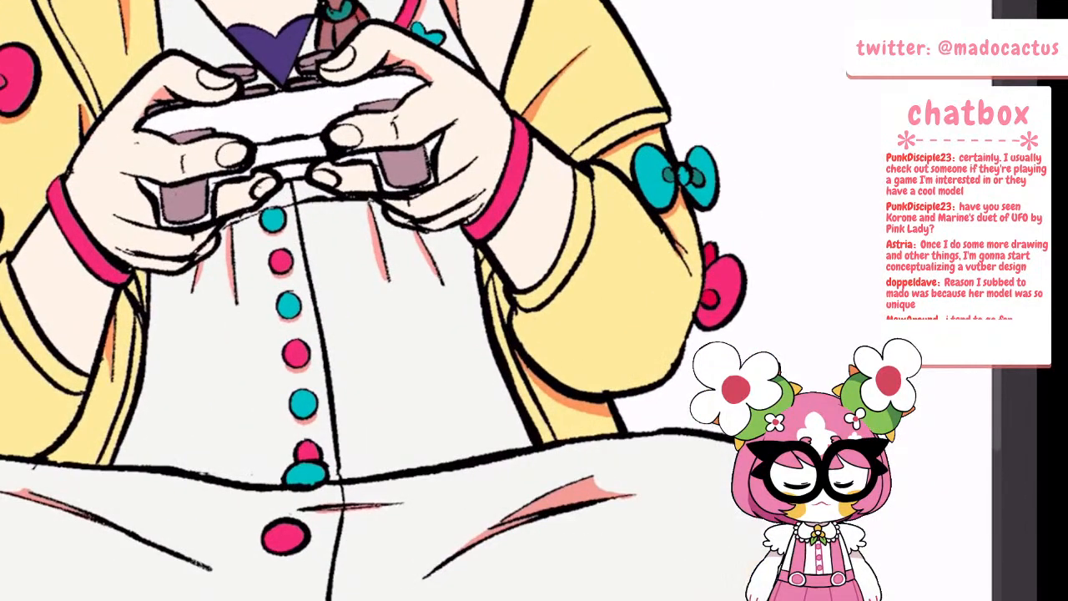
key("Tab")
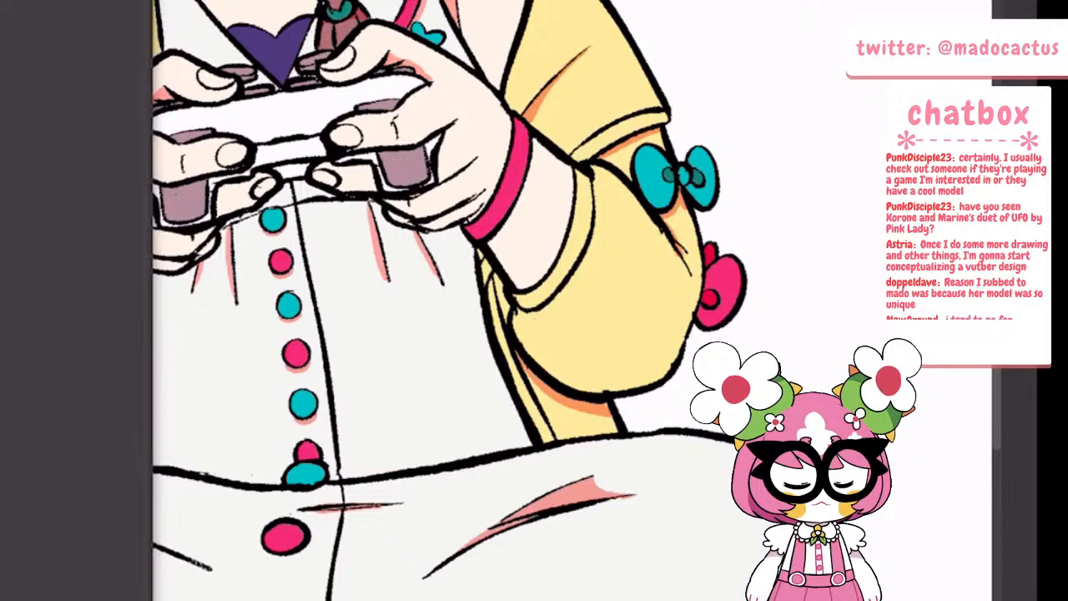
key("Tab")
key("Tab")
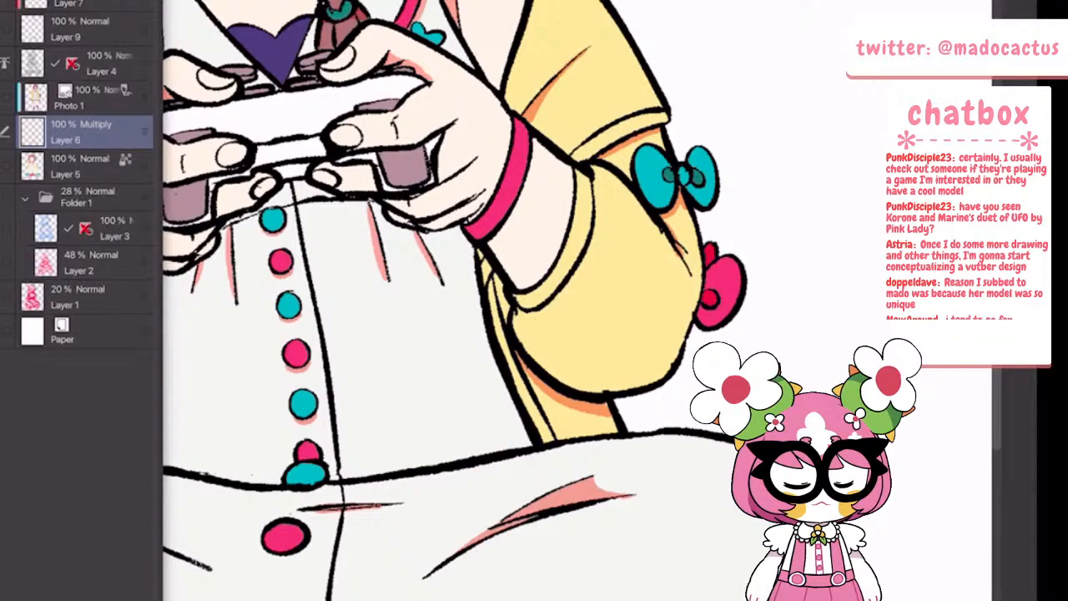
scroll(505, 267, "down", 5)
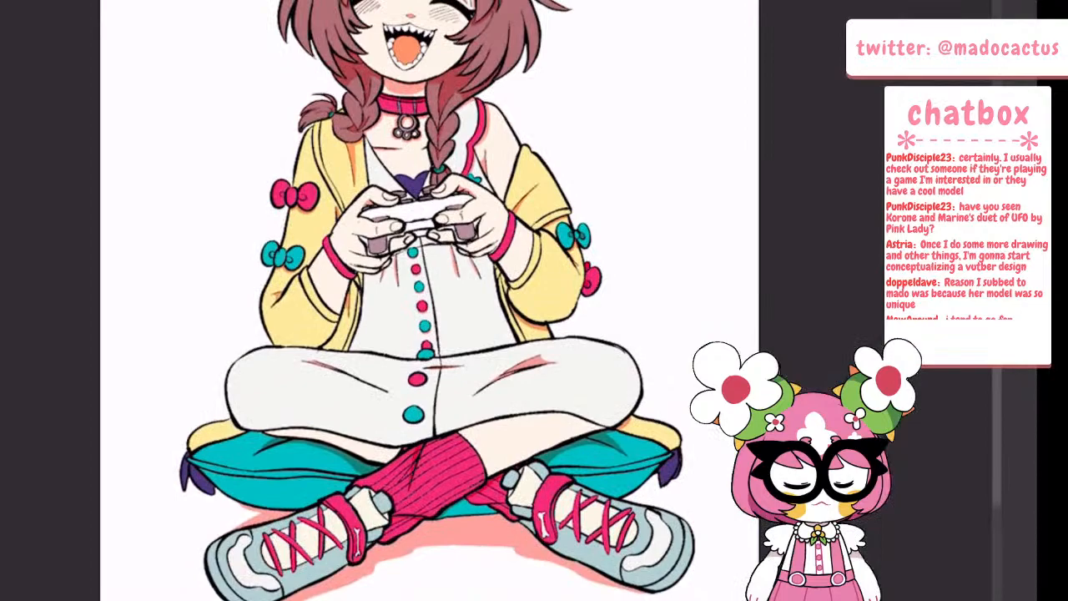
Try salmon shadows across the lower fingers and palm of the hand gripping the controller beside the bow-trimmed sleeve
scroll(402, 230, "up", 8)
scroll(327, 167, "up", 2)
mouse_move(192, 220)
left_mouse_down()
mouse_move(223, 318)
mouse_move(267, 364)
mouse_move(264, 382)
mouse_move(243, 344)
left_mouse_up()
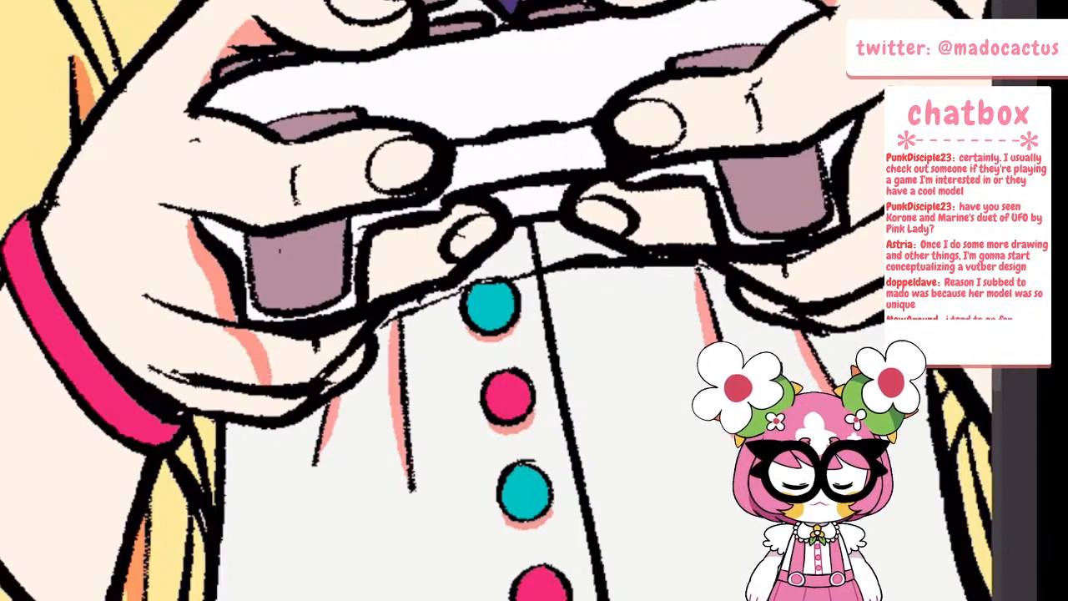
left_click(305, 354)
left_click_drag(362, 344, 332, 381)
left_click_drag(267, 407, 333, 387)
key("ctrl+minus")
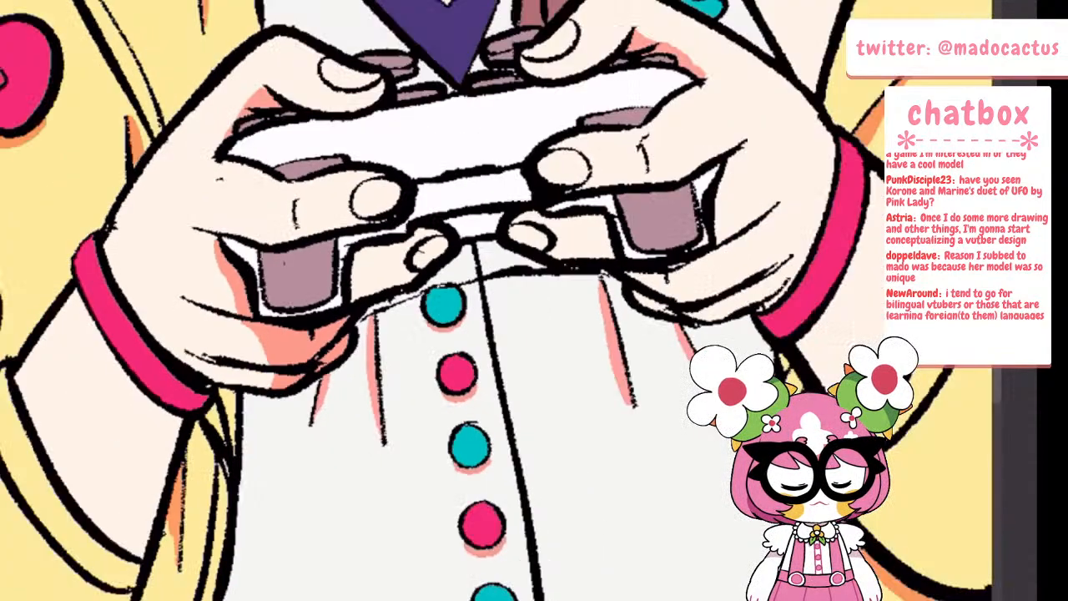
scroll(292, 292, "down", 3)
scroll(450, 260, "up", 5)
mouse_move(138, 404)
left_mouse_down()
mouse_move(238, 349)
mouse_move(284, 302)
left_mouse_up()
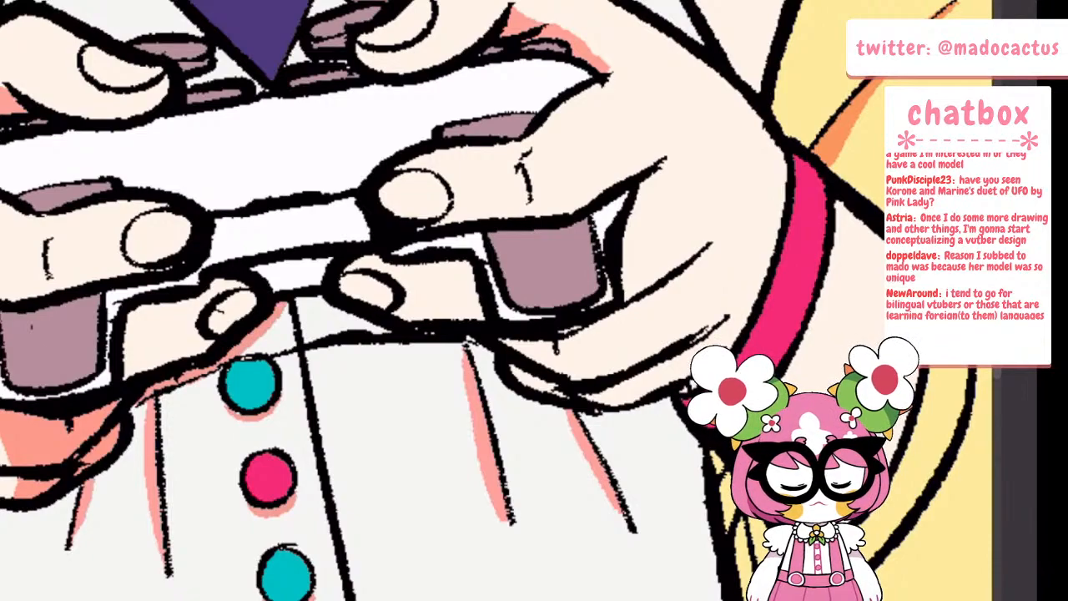
key("ctrl+z")
scroll(350, 313, "down", 4)
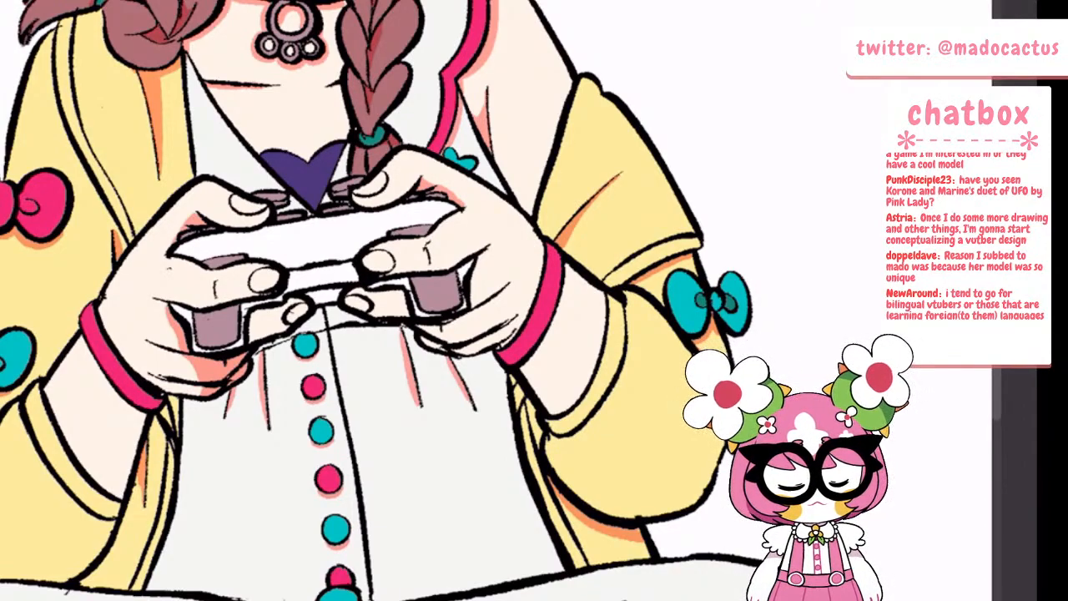
scroll(392, 301, "down", 4)
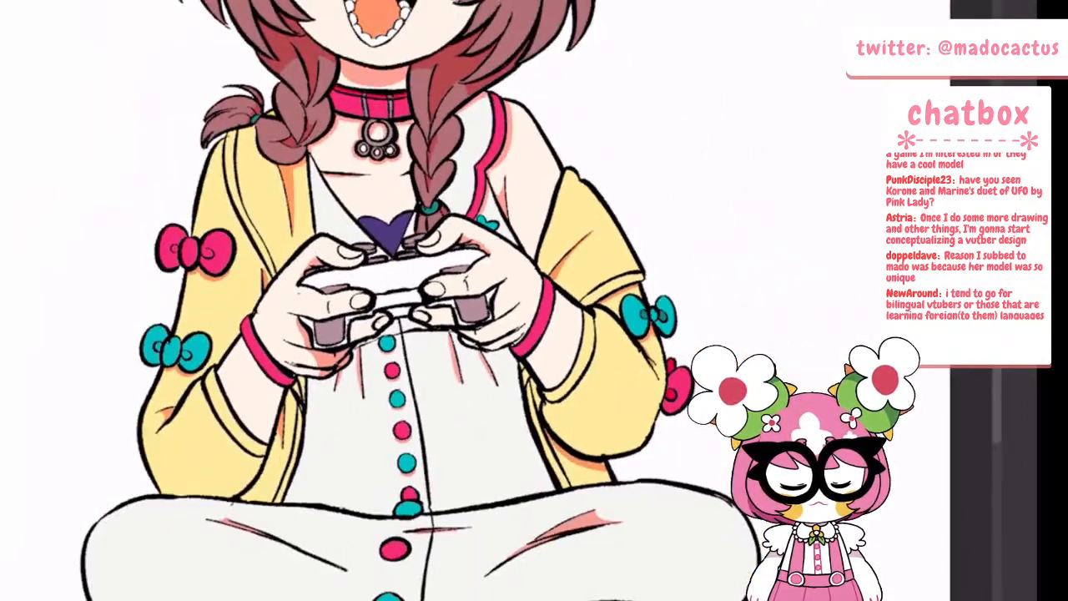
scroll(588, 267, "up", 2)
scroll(539, 333, "up", 2)
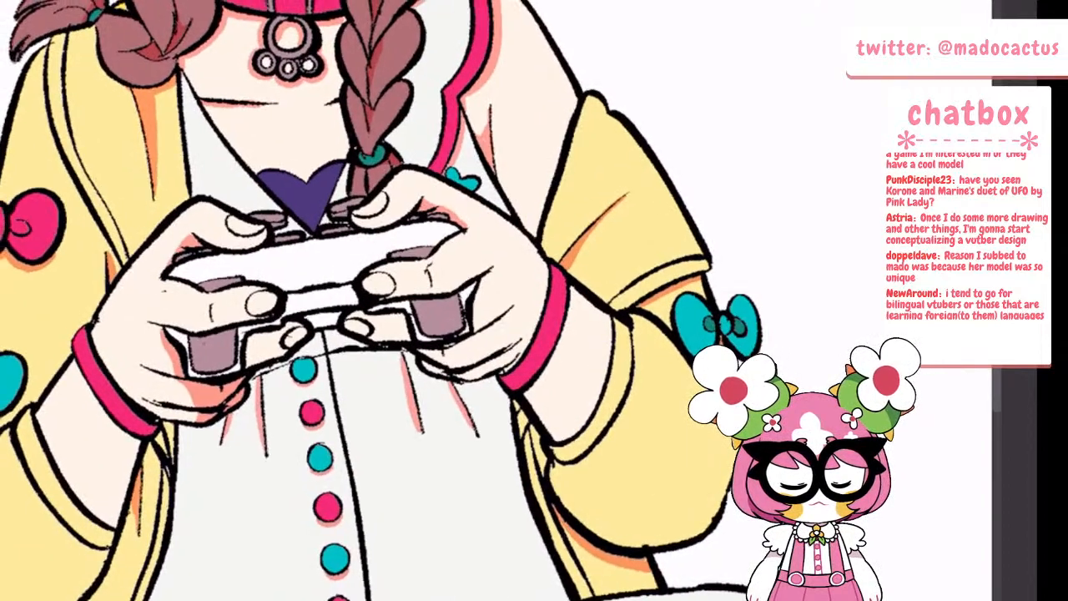
scroll(575, 300, "down", 4)
scroll(367, 344, "up", 8)
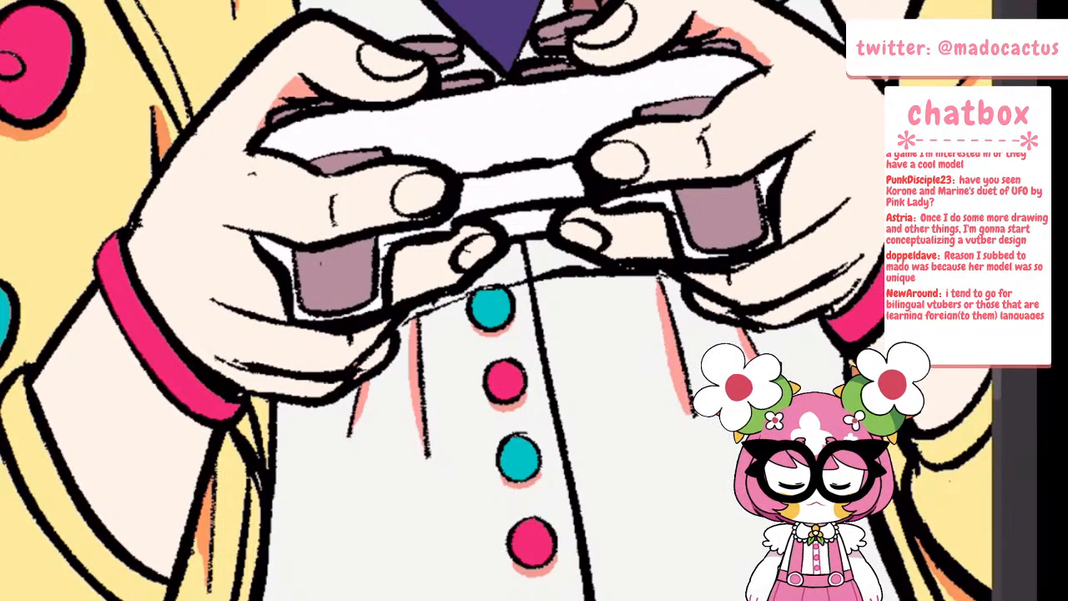
Shade the hand around the controller grip in salmon and cover both fingers tucked beneath the controller with the same shadow
mouse_move(251, 243)
left_mouse_down()
mouse_move(283, 317)
mouse_move(360, 336)
mouse_move(387, 323)
mouse_move(427, 248)
mouse_move(396, 282)
mouse_move(478, 227)
mouse_move(490, 233)
left_mouse_up()
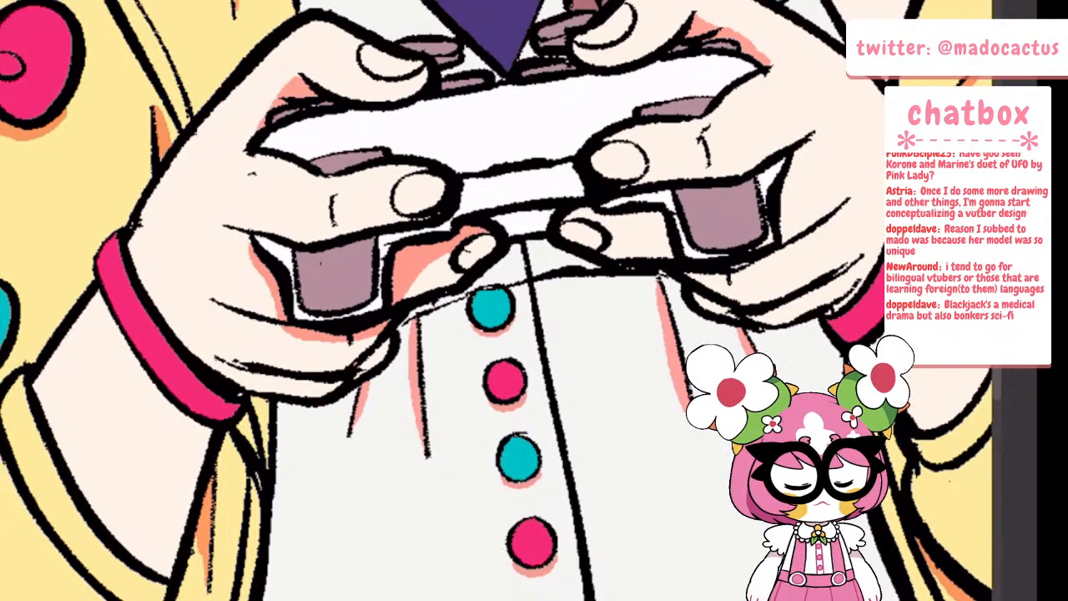
mouse_move(570, 210)
left_mouse_down()
mouse_move(670, 256)
mouse_move(621, 214)
mouse_move(647, 225)
left_mouse_up()
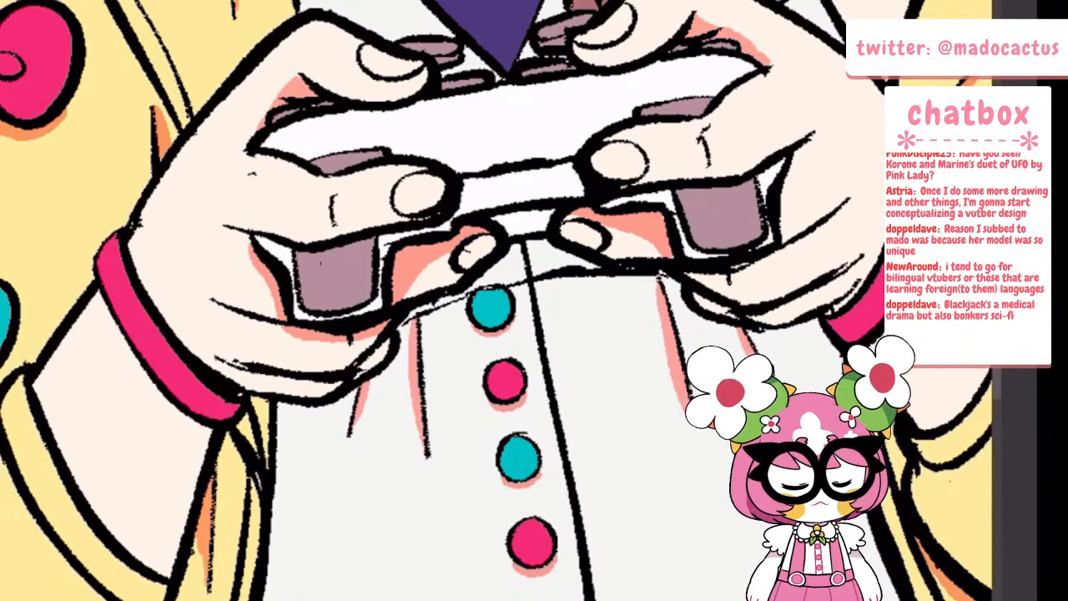
scroll(743, 308, "down", 5)
scroll(743, 292, "up", 5)
mouse_move(524, 301)
left_mouse_down()
mouse_move(516, 327)
mouse_move(539, 300)
mouse_move(523, 313)
left_mouse_up()
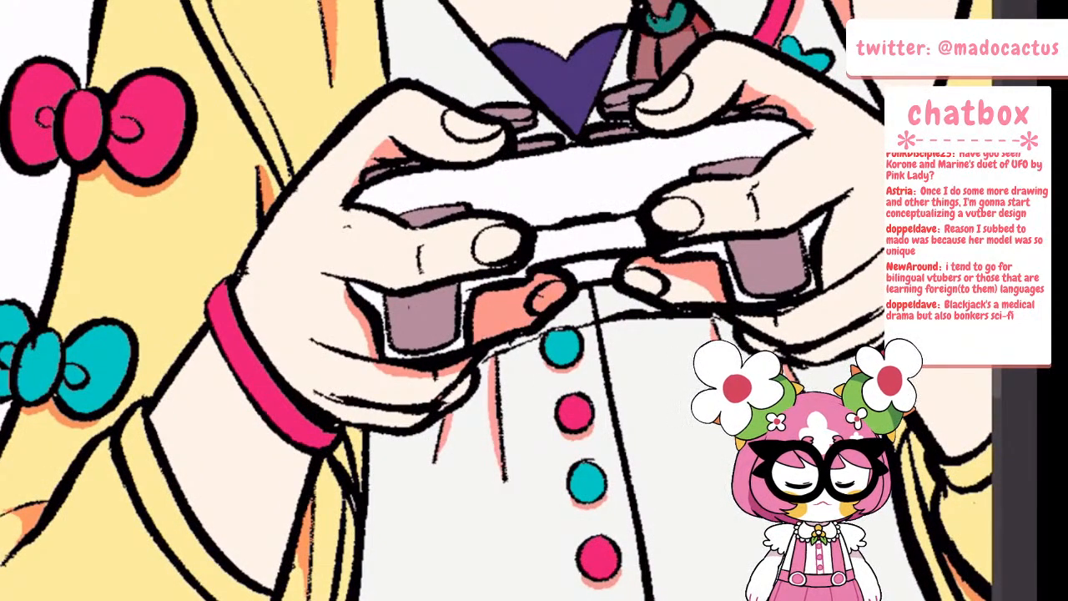
mouse_move(638, 264)
left_mouse_down()
mouse_move(628, 274)
mouse_move(666, 277)
mouse_move(654, 290)
mouse_move(717, 293)
left_mouse_up()
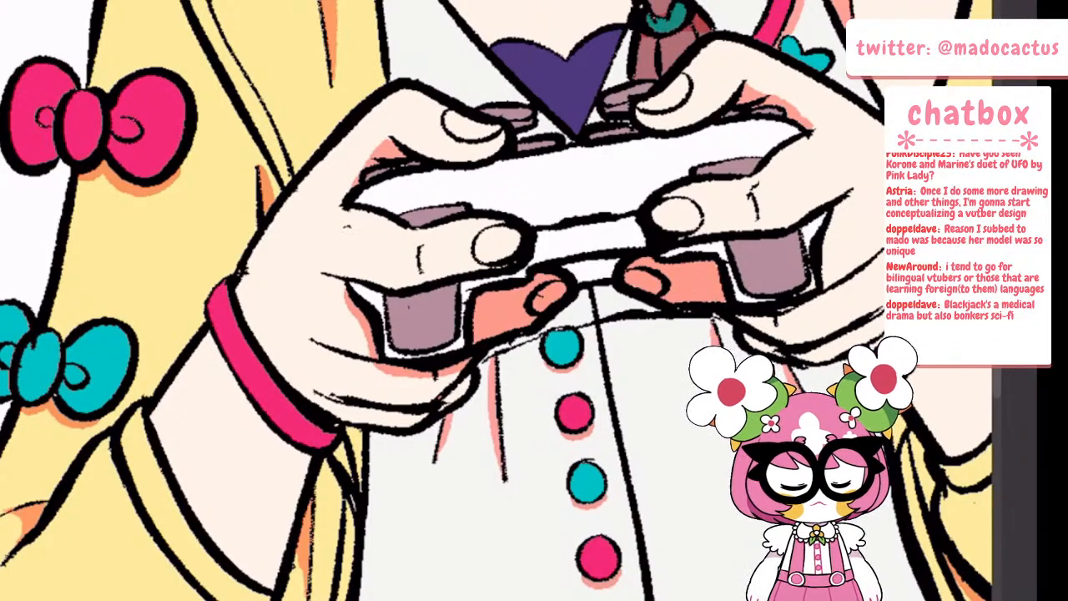
Add small salmon shadows at the finger knuckle creases on both hands and shade the lower fingers of the second hand
mouse_move(413, 245)
left_mouse_down()
mouse_move(416, 270)
mouse_move(421, 262)
left_mouse_up()
left_click_drag(754, 192, 760, 217)
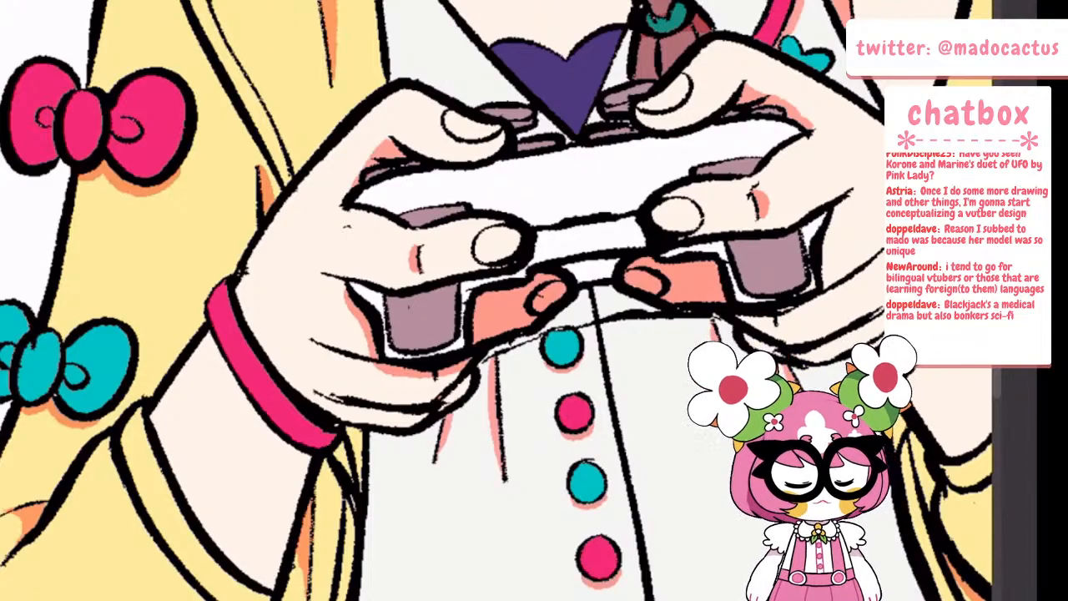
scroll(717, 225, "down", 5)
scroll(772, 217, "up", 6)
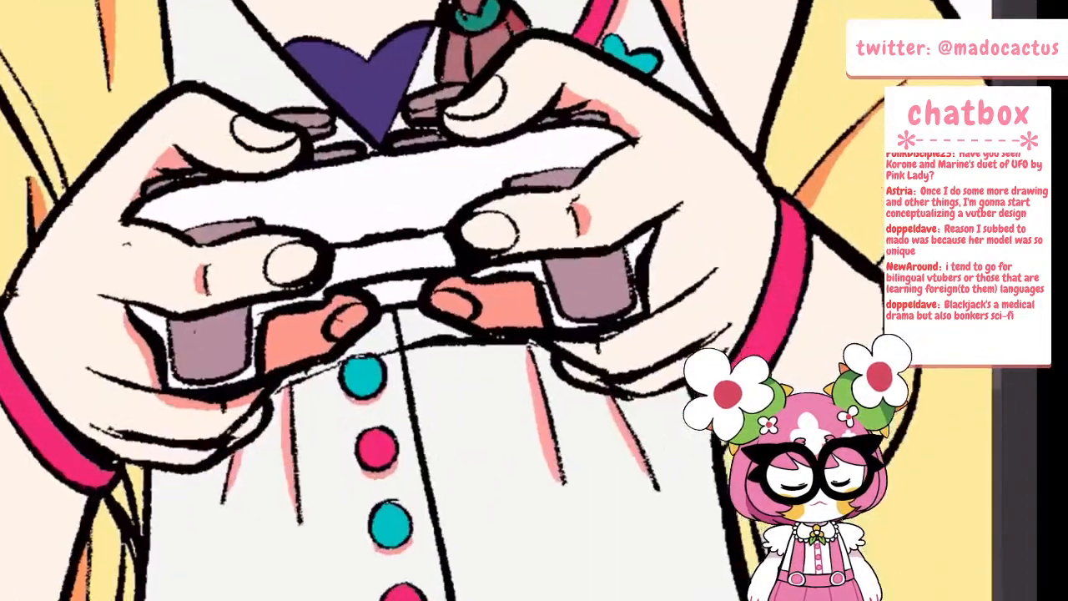
mouse_move(538, 355)
left_mouse_down()
mouse_move(639, 322)
mouse_move(701, 286)
left_mouse_up()
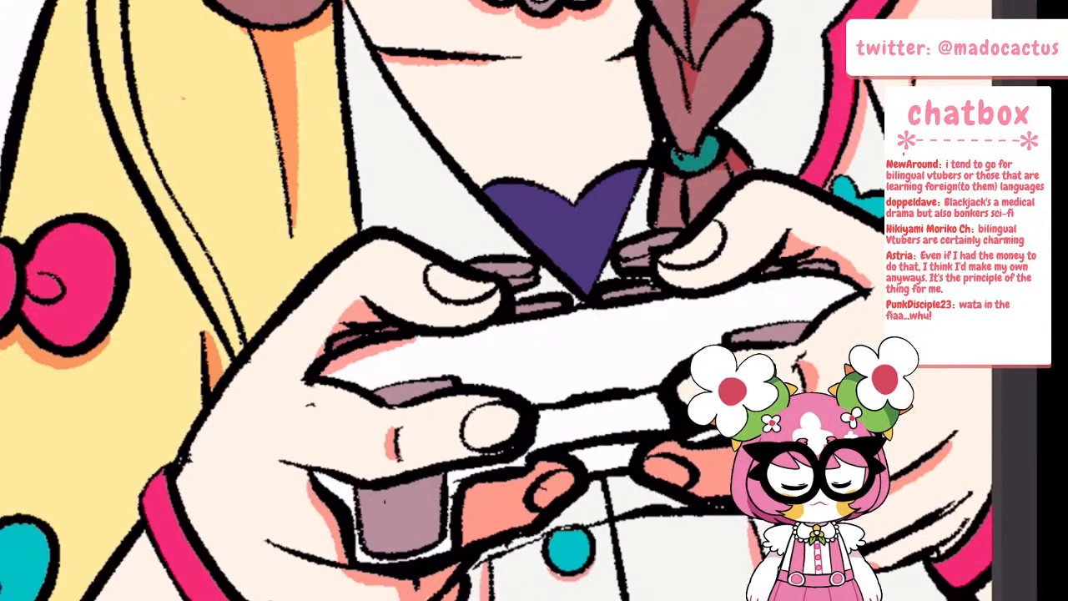
Paint salmon cast shadows on the white controller body beneath both thumbs
left_click_drag(417, 340, 484, 333)
mouse_move(725, 289)
left_mouse_down()
mouse_move(836, 277)
mouse_move(852, 289)
mouse_move(759, 287)
left_mouse_up()
key("ctrl+minus")
key("ctrl+minus")
key("ctrl+minus")
key("ctrl+minus")
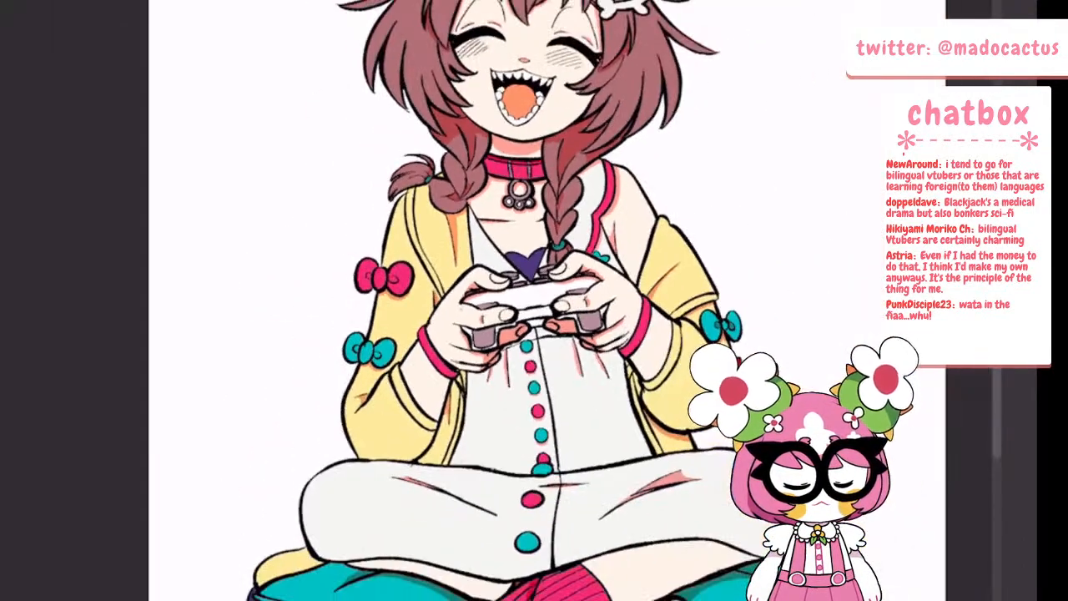
Paint salmon cast shadows on both forearms along the edges of the pink wristbands
scroll(538, 192, "down", 2)
scroll(488, 279, "up", 8)
mouse_move(279, 249)
left_mouse_down()
mouse_move(335, 349)
mouse_move(399, 402)
left_mouse_up()
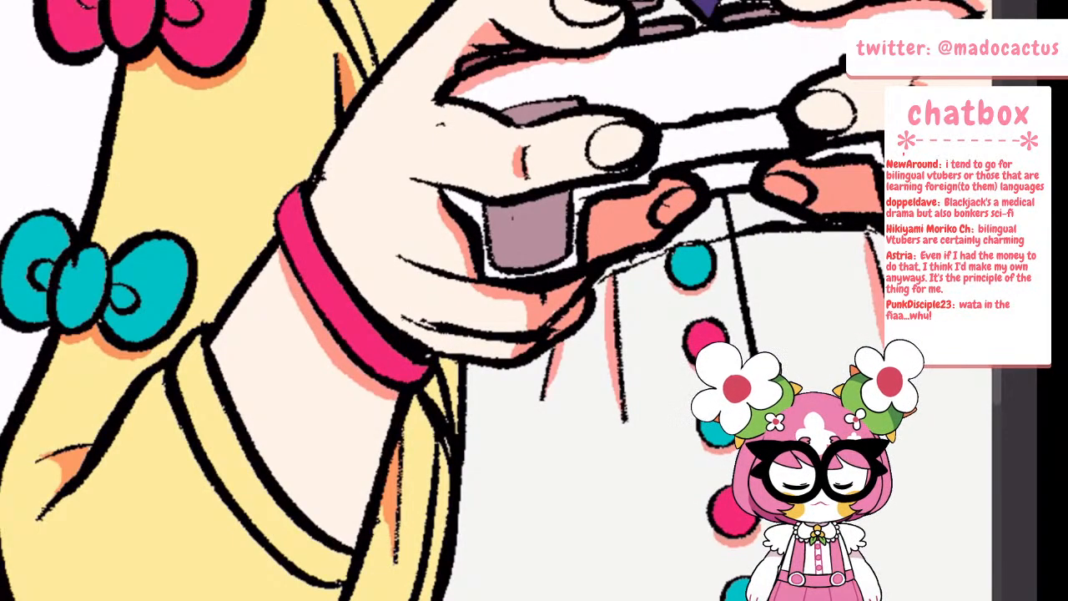
scroll(292, 384, "down", 6)
scroll(530, 330, "up", 6)
mouse_move(379, 472)
left_mouse_down()
mouse_move(442, 348)
mouse_move(455, 297)
left_mouse_up()
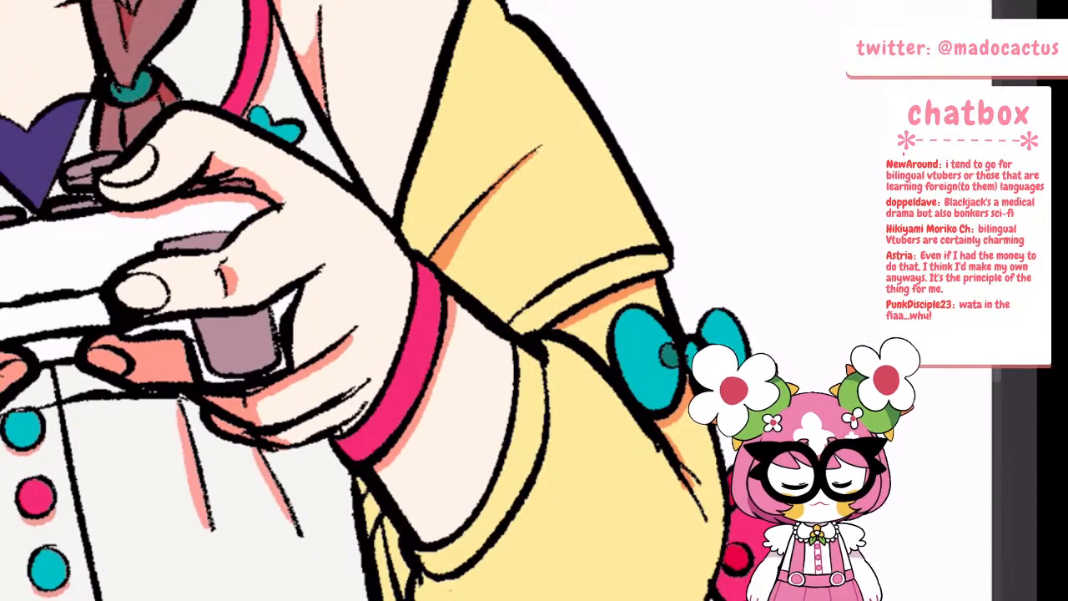
scroll(347, 301, "down", 6)
Outline and fill the sleeve section behind the elbow with orange shadow, and cover the whole teal bow on it with shadow
scroll(347, 300, "up", 6)
left_click_drag(649, 479, 671, 575)
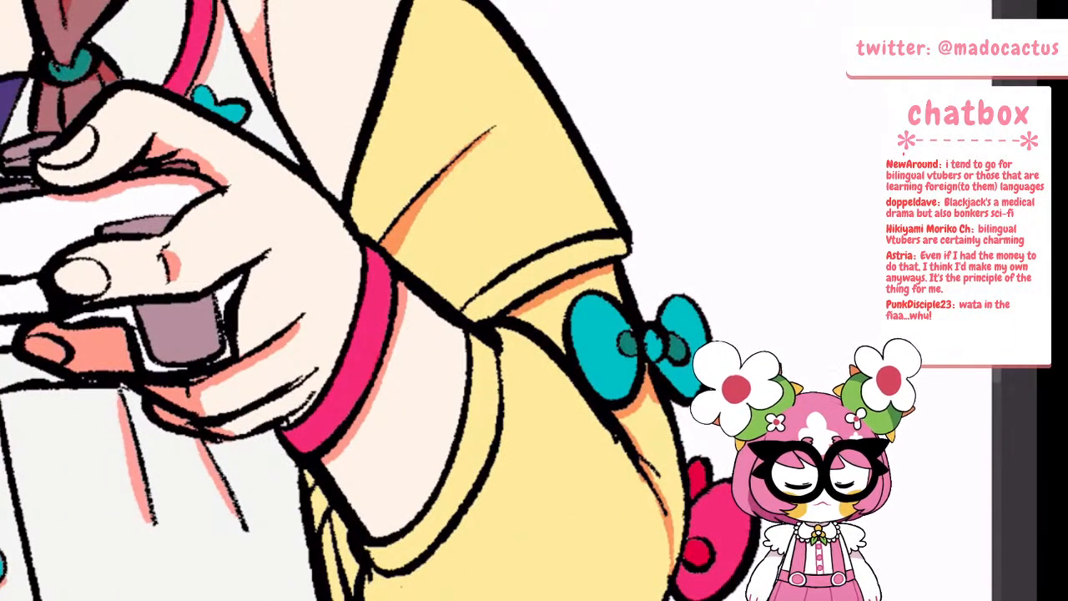
left_click(656, 444)
left_click(616, 333)
left_click(549, 316)
left_click(599, 286)
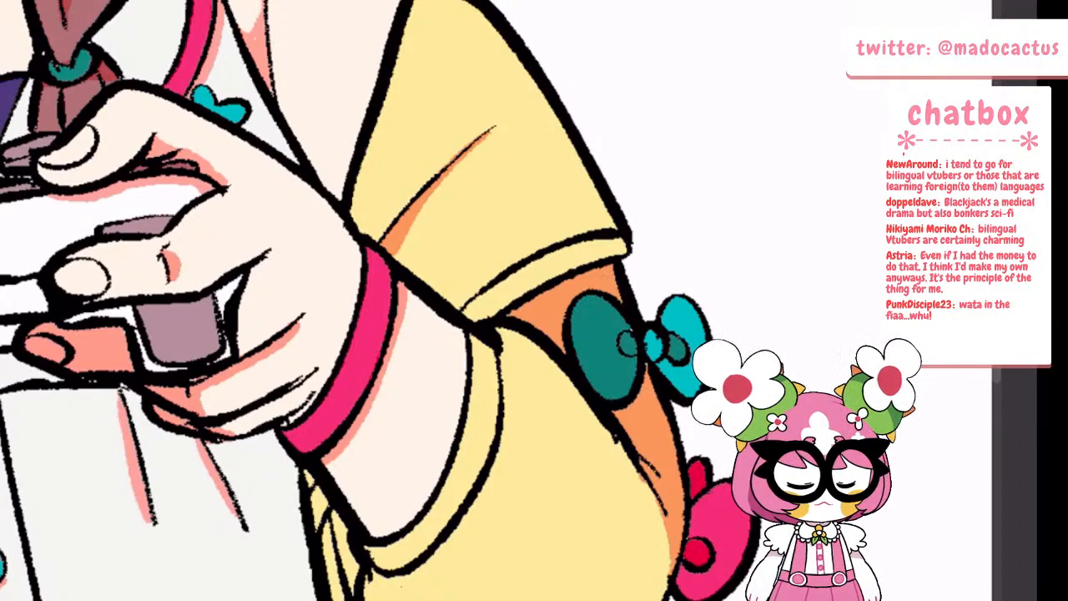
left_click(655, 344)
left_click(689, 358)
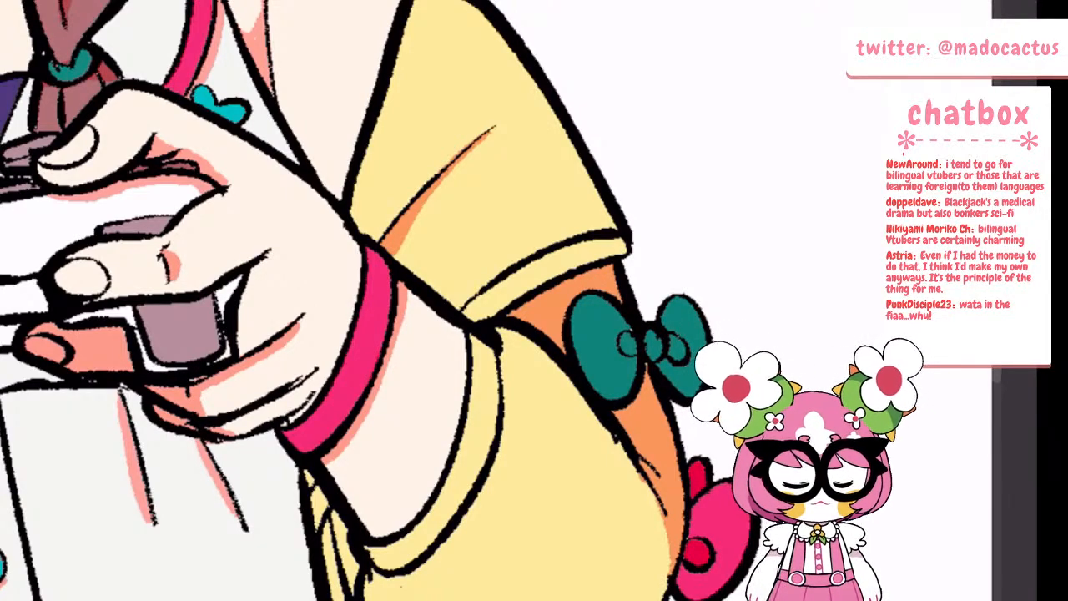
scroll(701, 308, "down", 5)
scroll(440, 291, "up", 3)
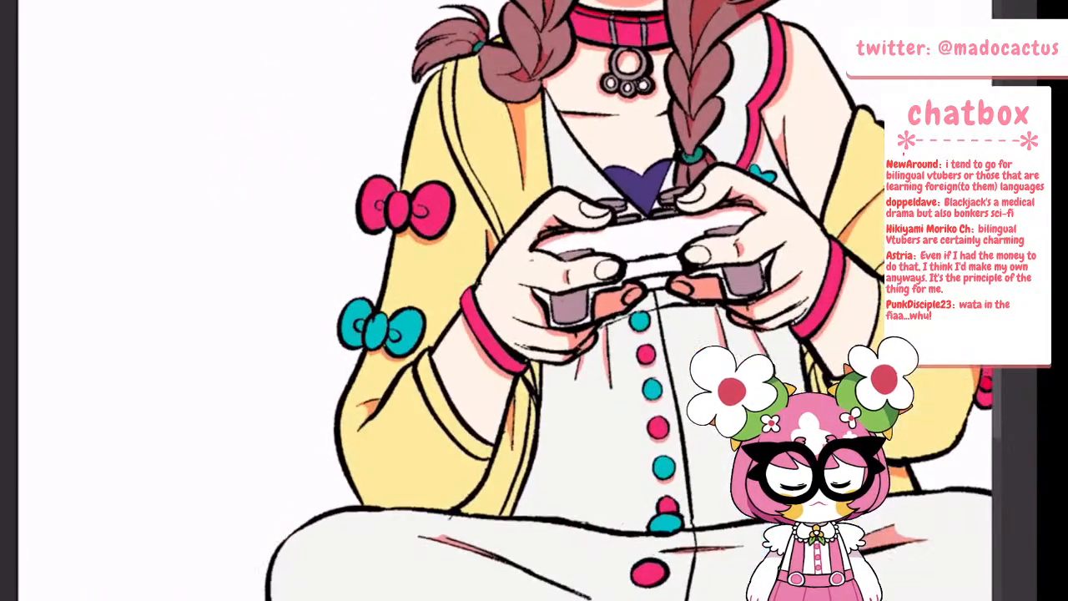
scroll(460, 354, "up", 2)
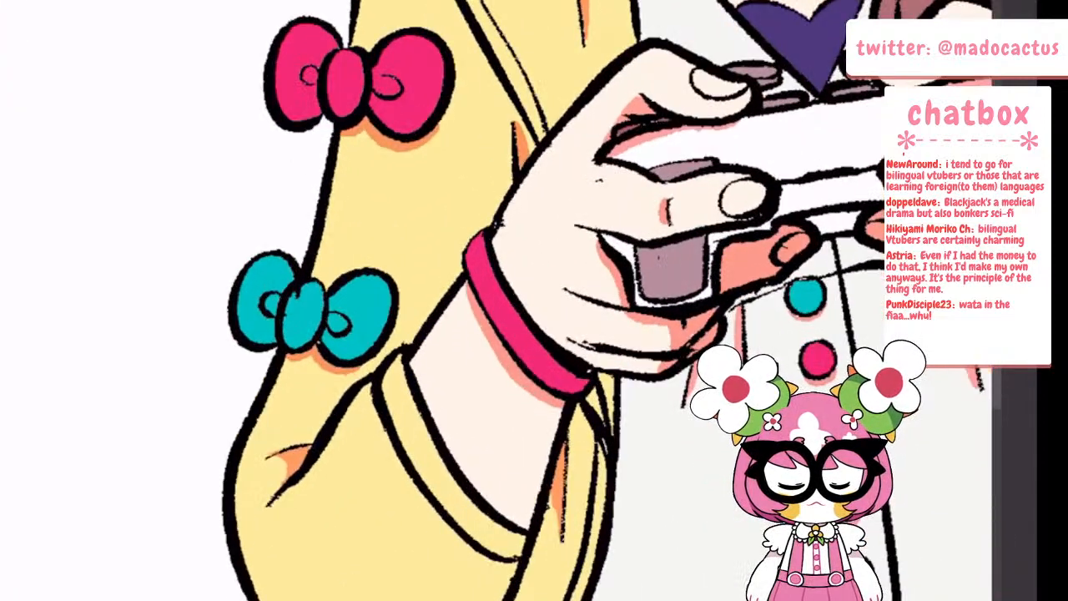
mouse_move(299, 442)
left_mouse_down()
mouse_move(338, 399)
mouse_move(309, 443)
left_mouse_up()
key("ctrl+z")
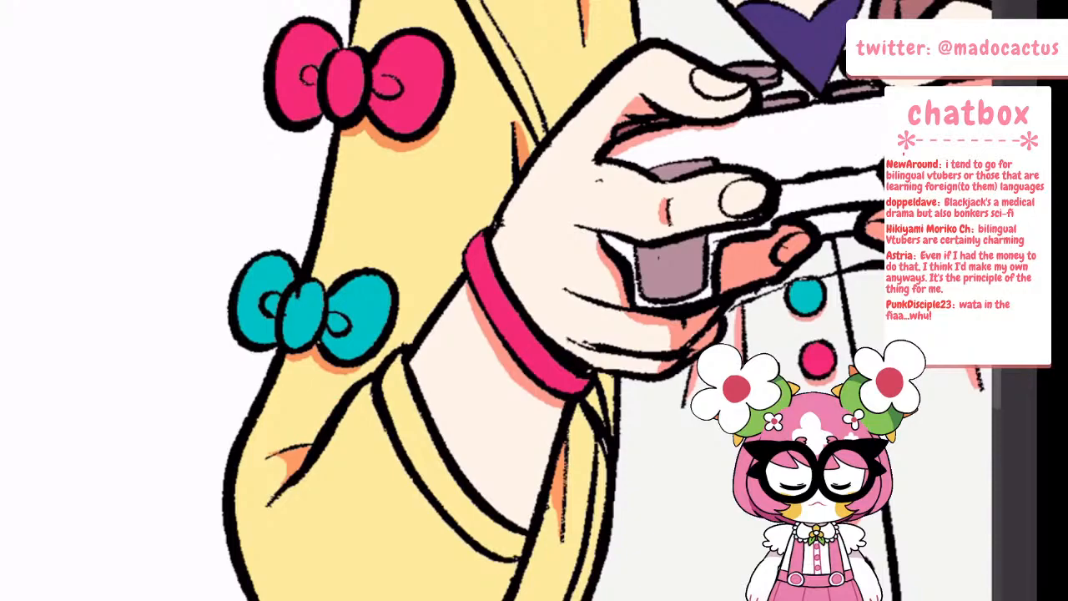
scroll(459, 351, "down", 4)
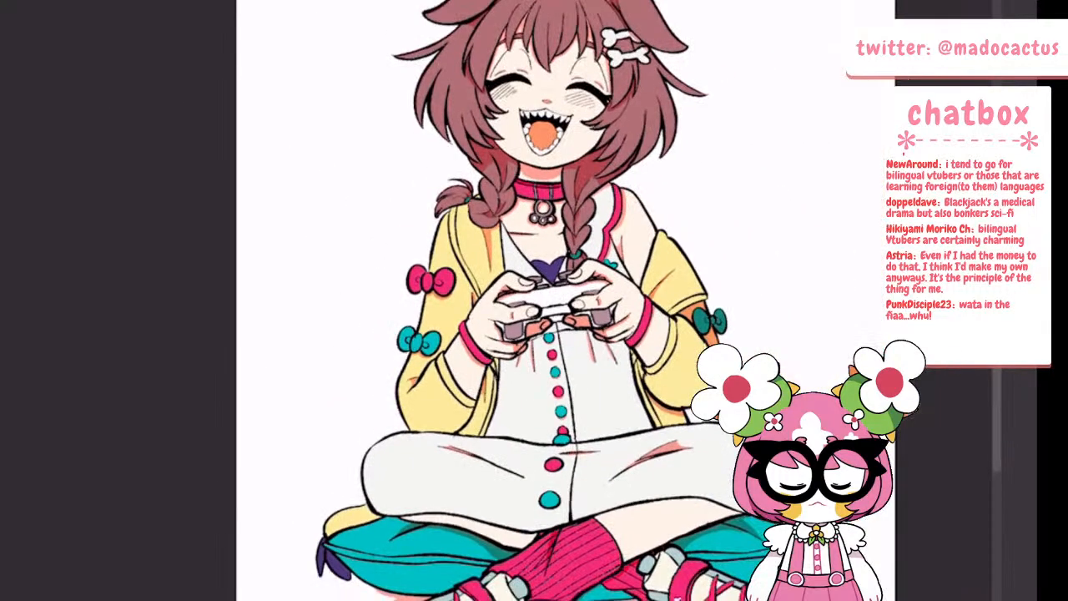
Paint a salmon cast shadow on the shoulder skin along the outer edge of the pink shoulder strap
scroll(506, 421, "up", 4)
mouse_move(414, 449)
left_mouse_down()
mouse_move(373, 573)
mouse_move(350, 599)
left_mouse_up()
left_click_drag(430, 397, 475, 335)
scroll(396, 334, "down", 4)
scroll(419, 309, "down", 3)
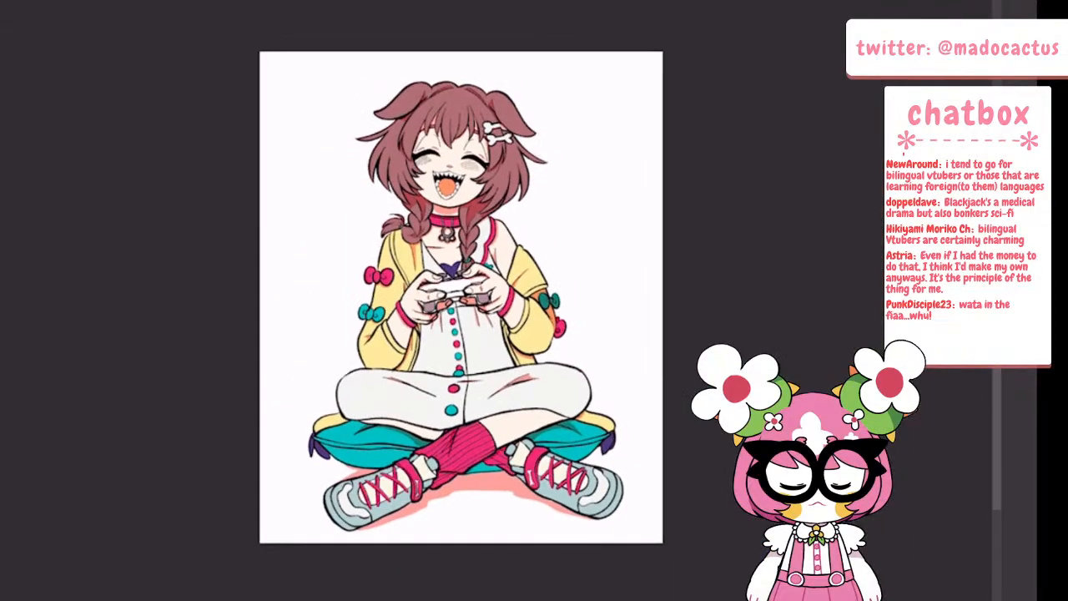
scroll(461, 208, "up", 6)
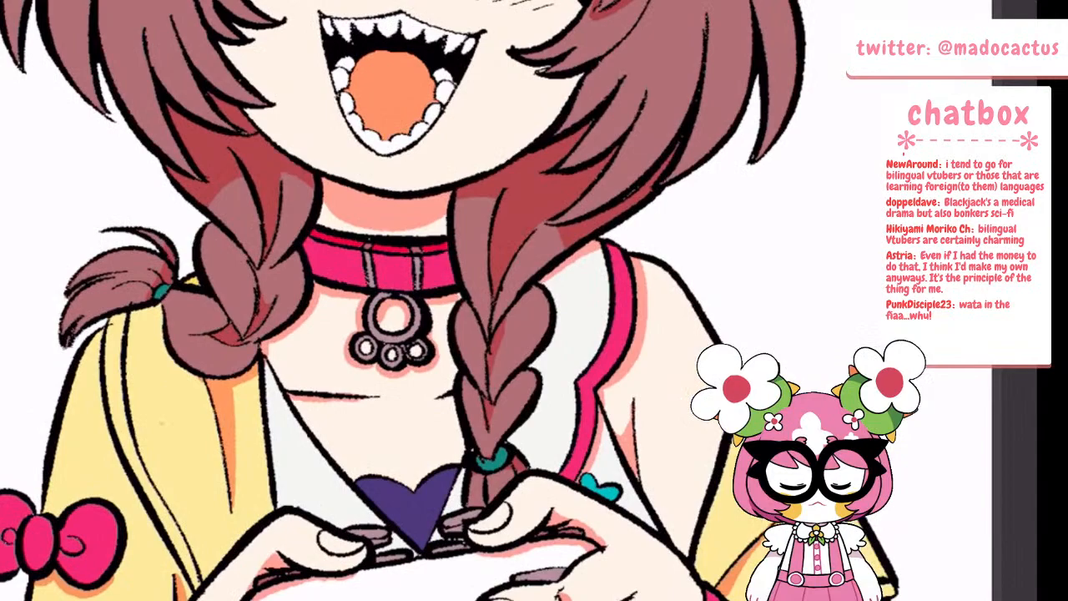
Paint salmon cast shadows on the upper chest beneath the collar and beside the braids
left_click_drag(290, 338, 358, 299)
left_click_drag(431, 312, 462, 293)
mouse_move(310, 296)
left_mouse_down()
mouse_move(322, 316)
mouse_move(328, 298)
left_mouse_up()
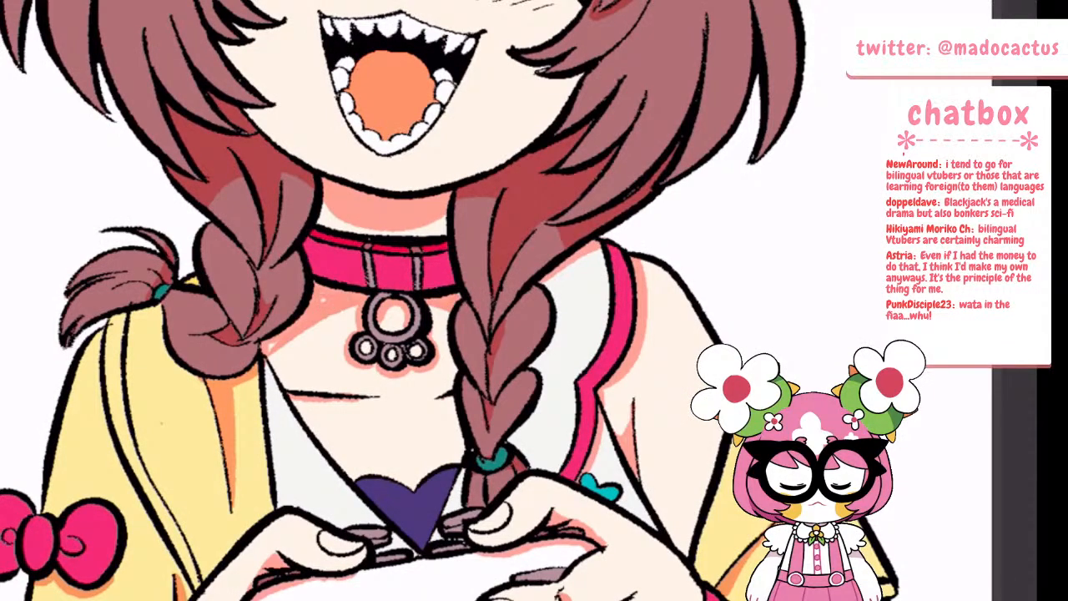
scroll(342, 292, "down", 5)
Fill the remaining light skin on the neck above the collar with salmon shadow
scroll(358, 287, "up", 5)
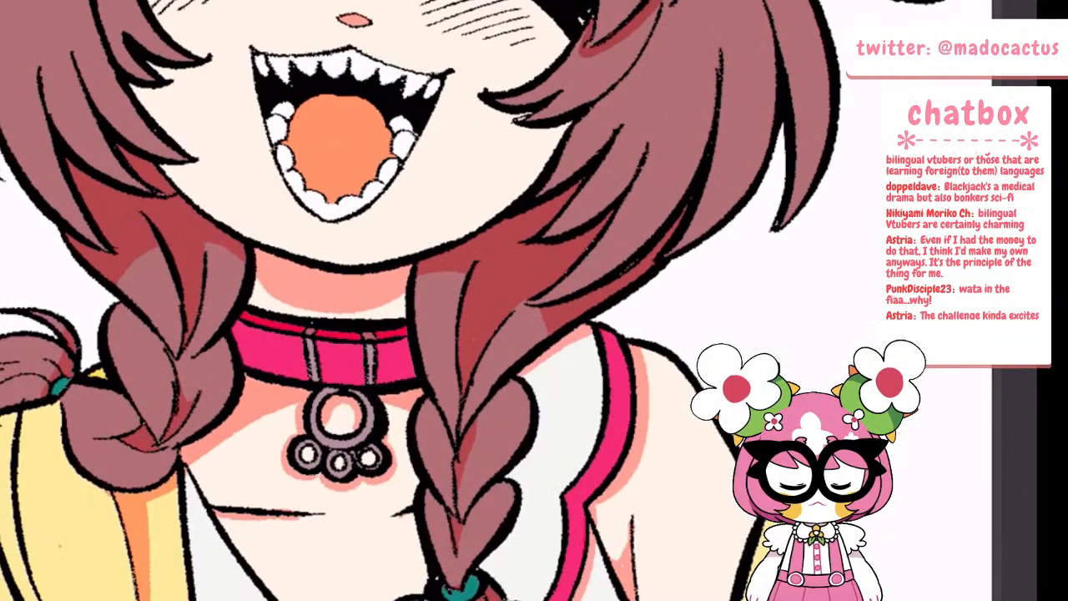
left_click(281, 298)
left_click(389, 304)
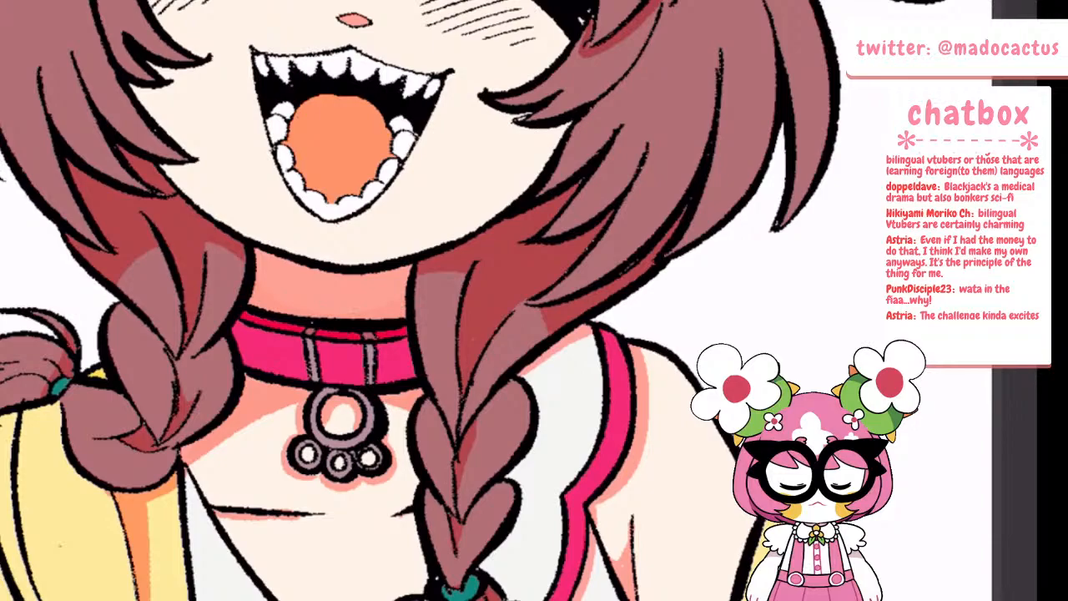
scroll(356, 334, "down", 6)
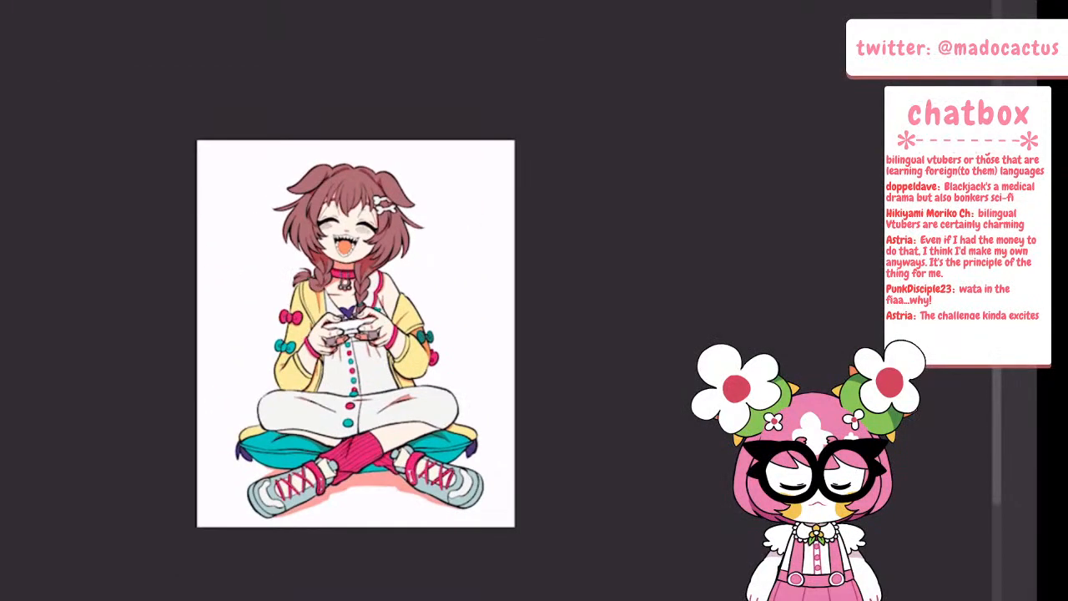
Make Layer 7 the active layer instead of the Multiply shadow layer
key("Tab")
key("slash")
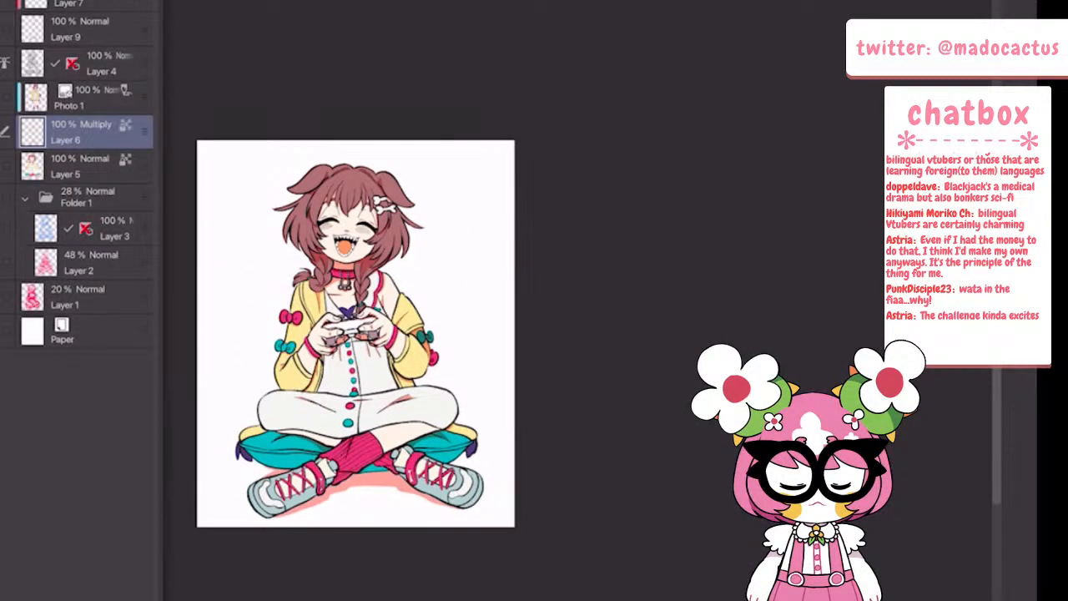
left_click(10, 2)
left_click(83, 85)
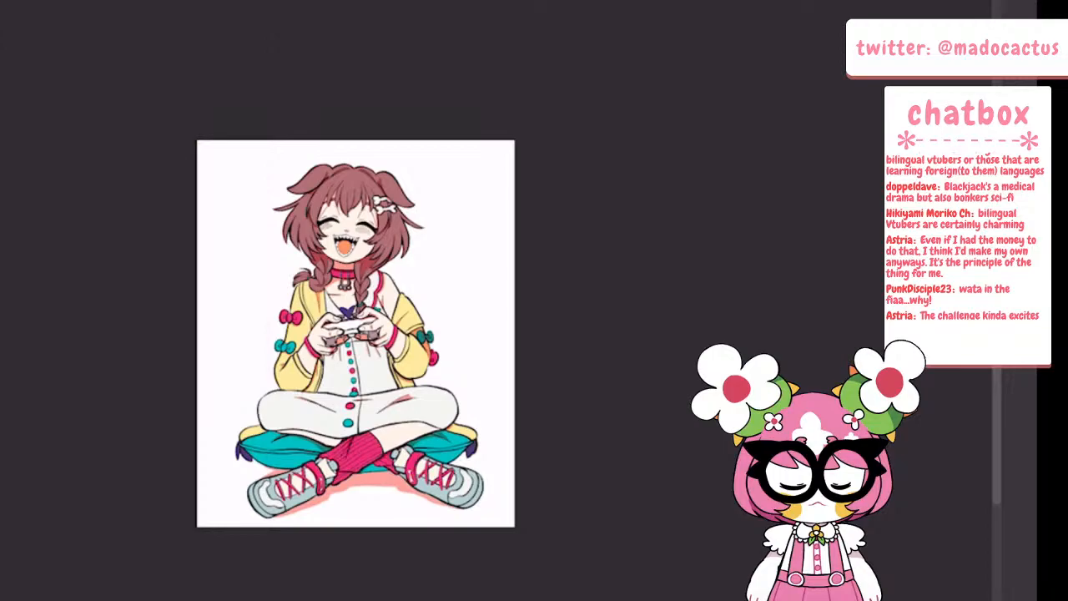
key("Tab")
left_click(84, 3)
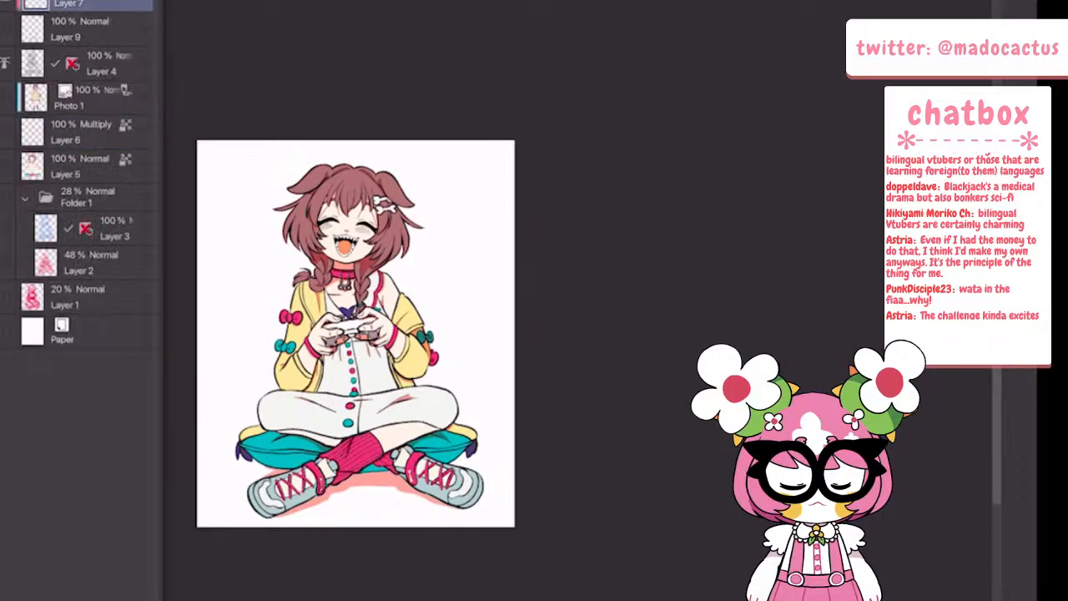
left_click(10, 1)
left_click(83, 85)
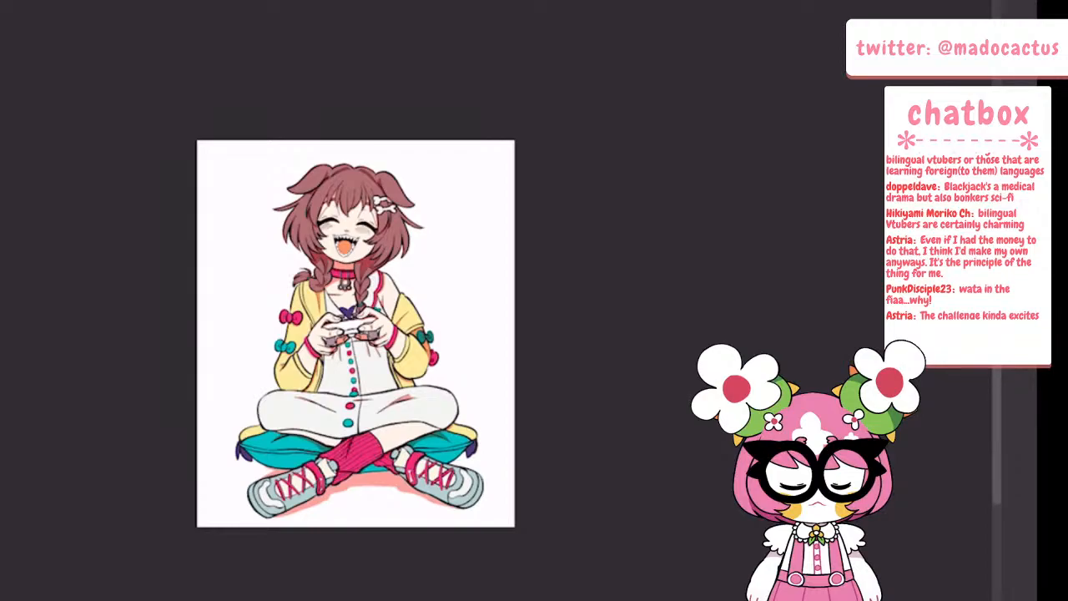
scroll(530, 306, "down", 2)
scroll(420, 300, "up", 4)
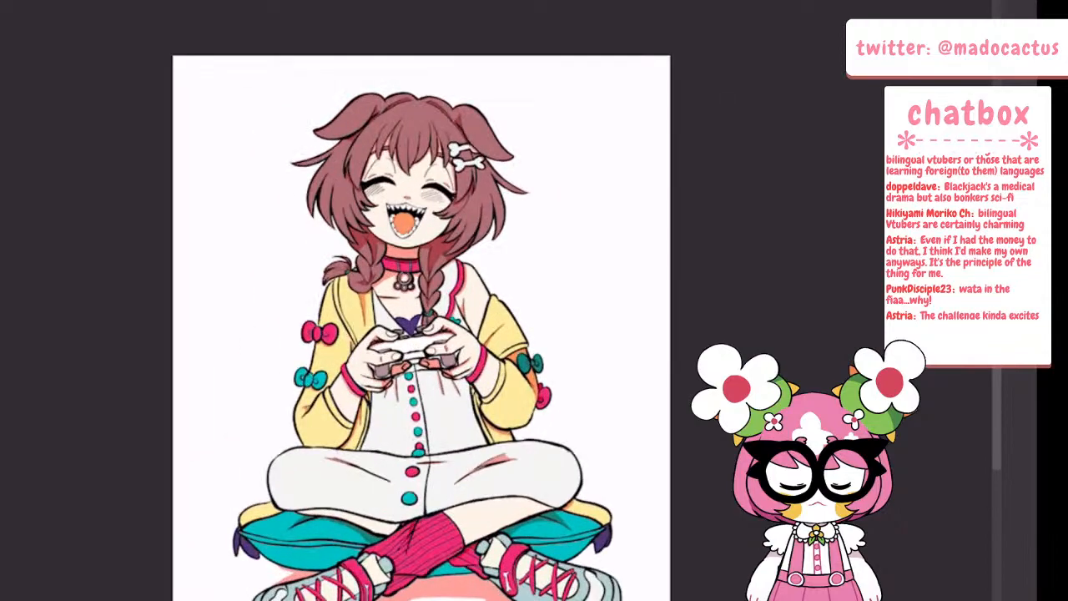
scroll(384, 275, "up", 2)
left_click_drag(40, 129, 24, 154)
left_click_drag(112, 156, 126, 168)
left_click(391, 46)
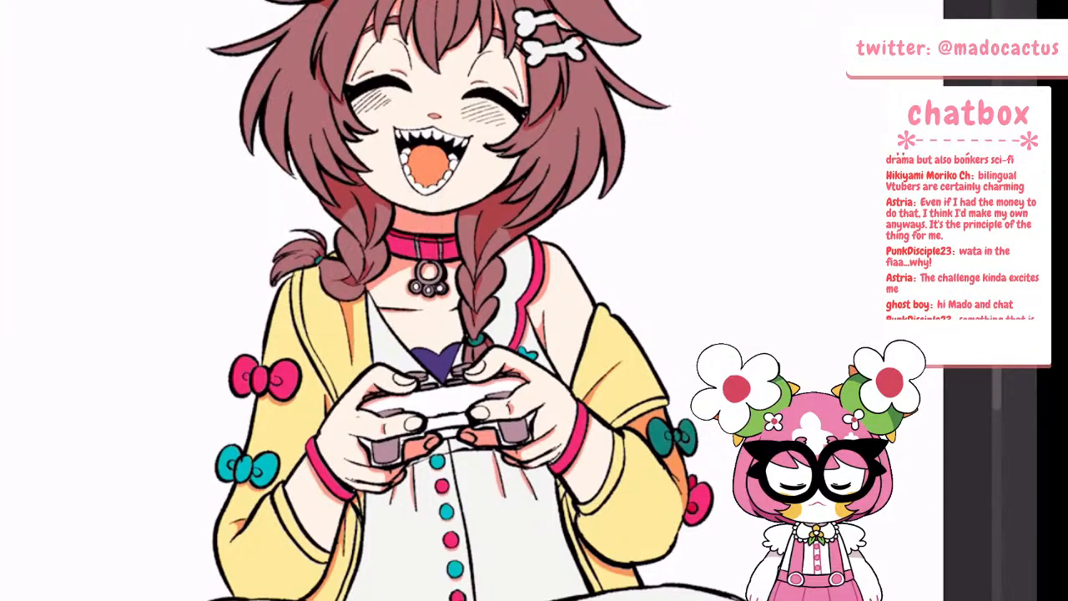
scroll(434, 301, "down", 4)
scroll(434, 300, "up", 4)
scroll(434, 300, "down", 3)
scroll(434, 300, "up", 6)
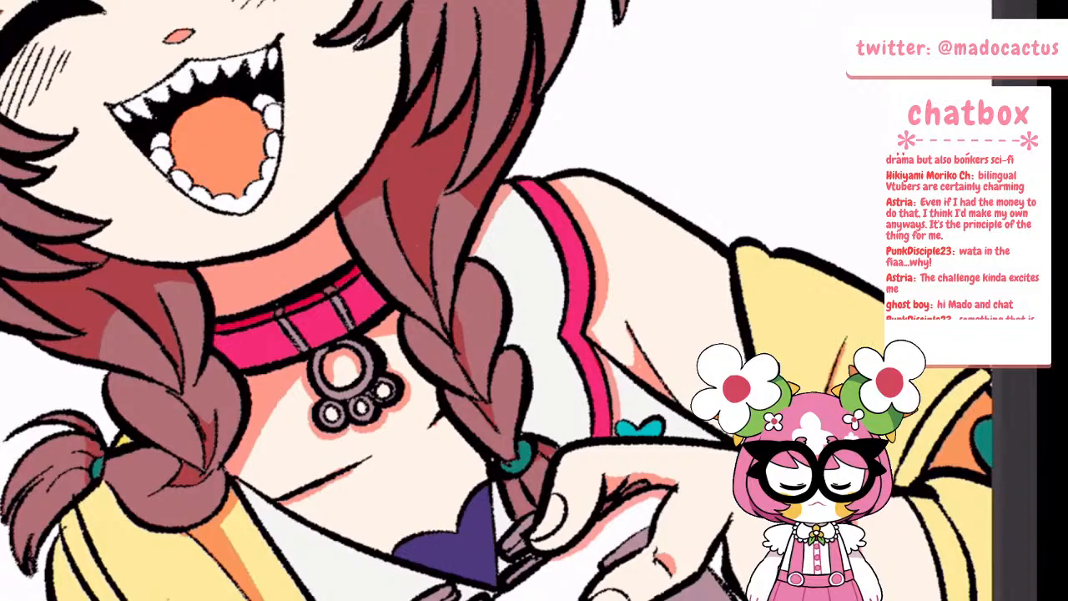
On the Multiply layer (Layer 6), outline a deeper pink second shadow across the neck under the chin and fill it
left_click(3, 300)
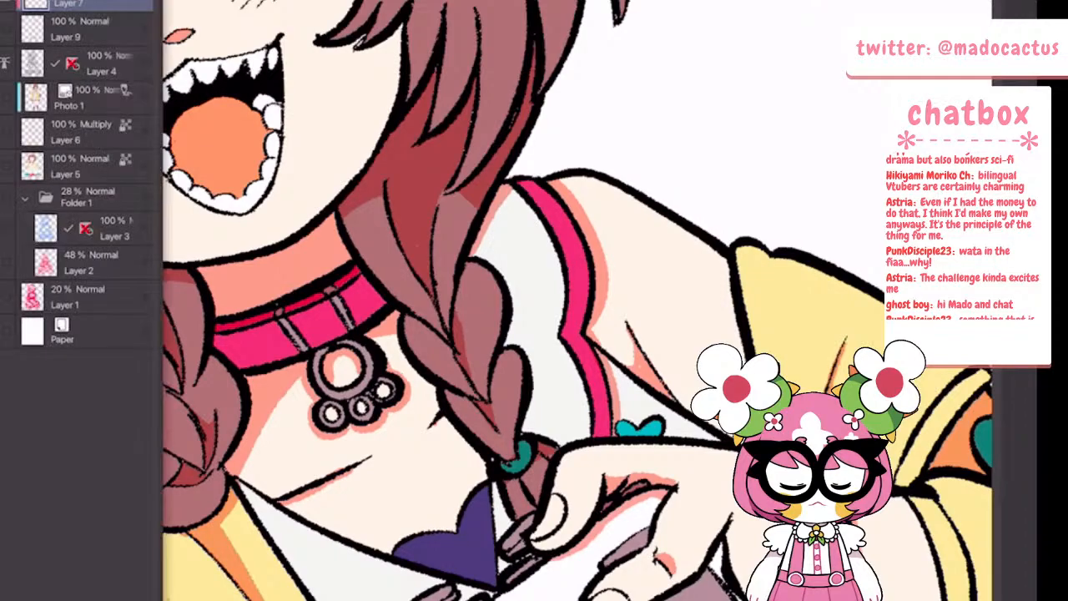
left_click(91, 98)
left_click(87, 132)
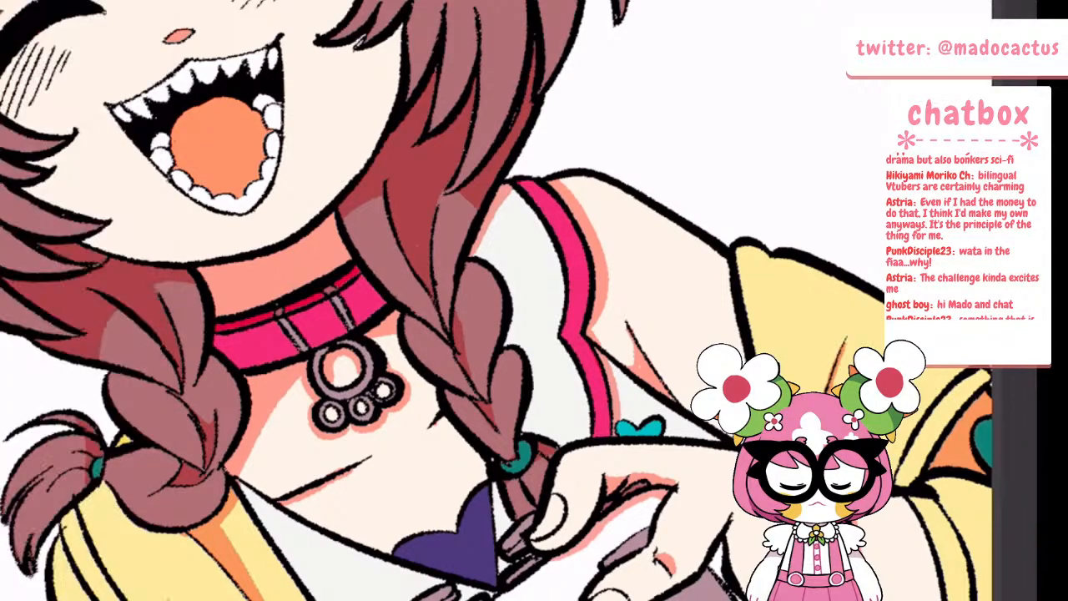
key("Tab")
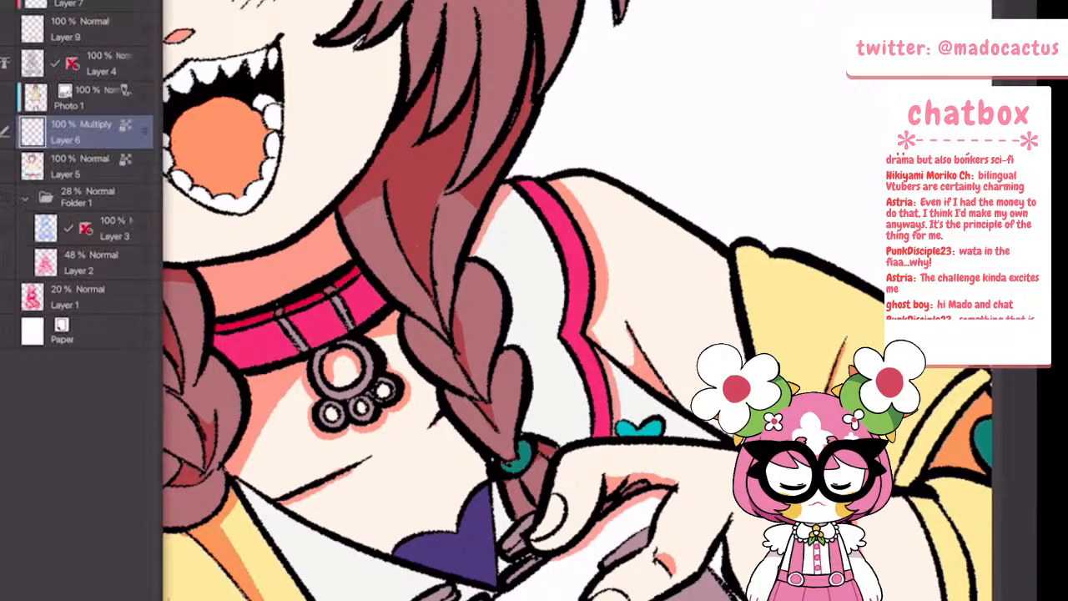
key("Tab")
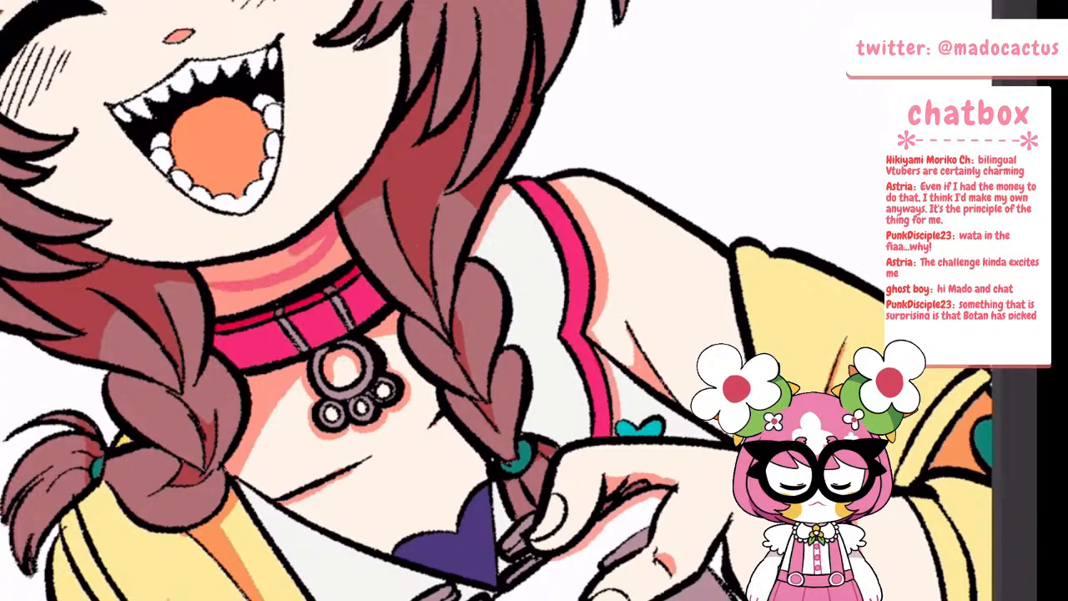
key("ctrl+z")
scroll(328, 253, "up", 3)
mouse_move(157, 339)
left_mouse_down()
mouse_move(193, 337)
mouse_move(351, 247)
left_mouse_up()
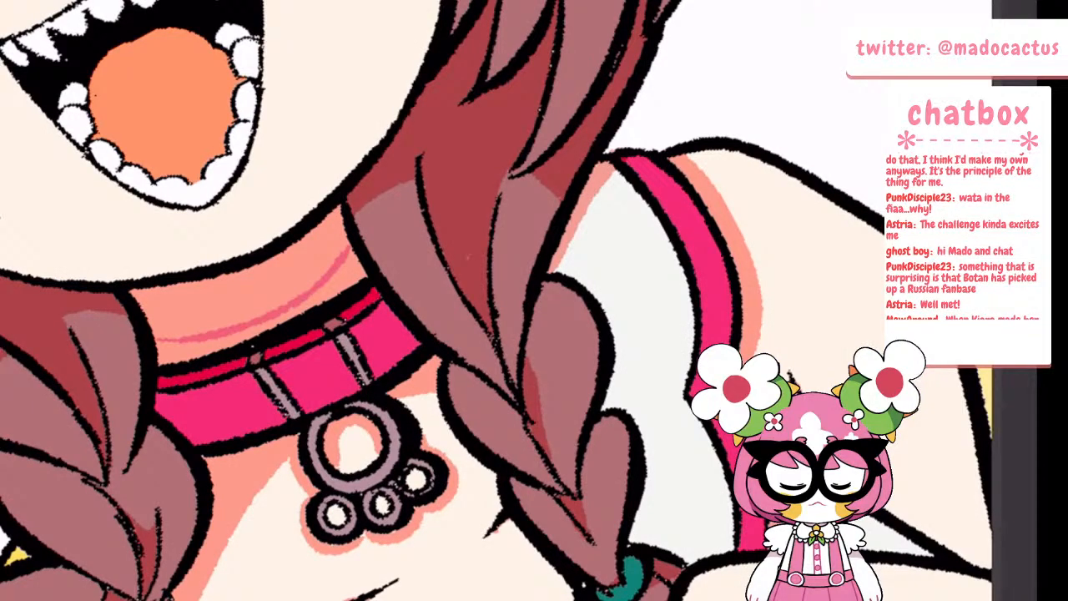
left_click(246, 290)
scroll(247, 312, "down", 10)
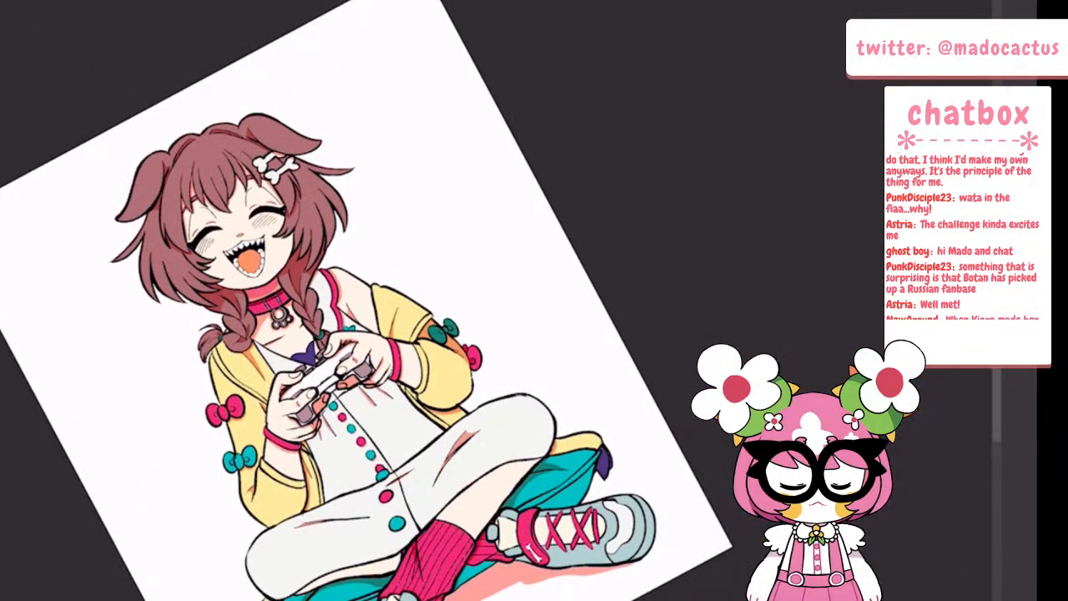
Add deeper pink shadow to the chest just below the collar and extend the neck's second shadow down to the collar
scroll(266, 299, "up", 4)
scroll(250, 334, "up", 3)
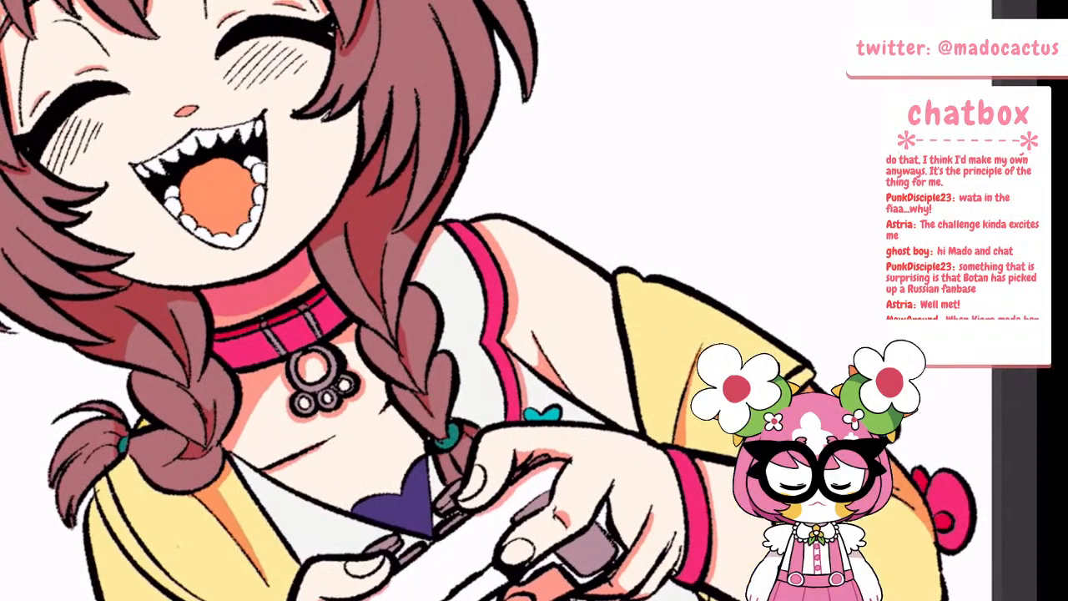
scroll(311, 422, "up", 4)
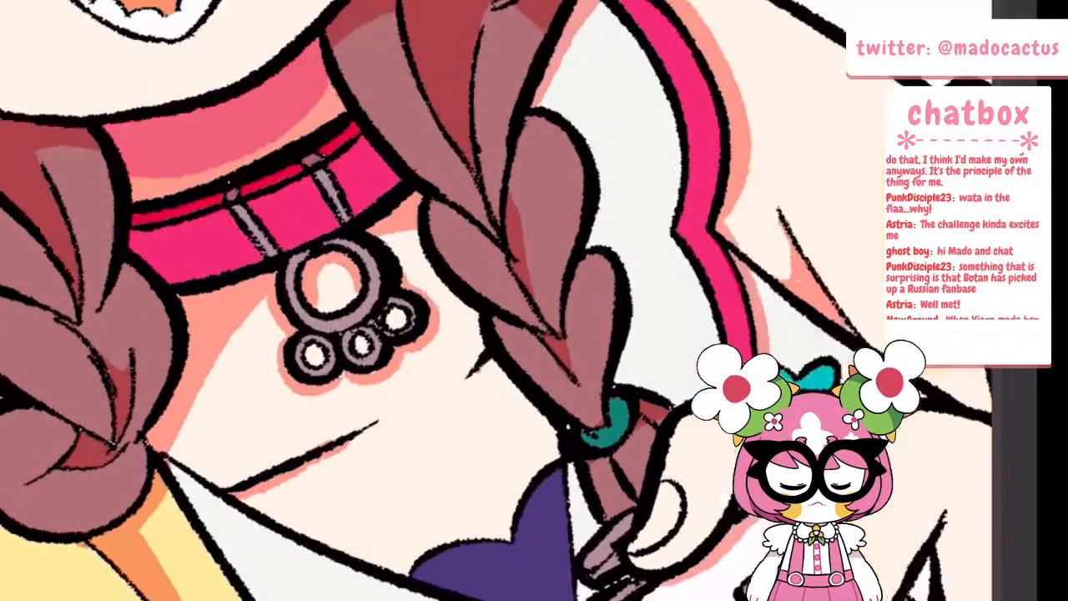
mouse_move(163, 335)
left_mouse_down()
mouse_move(193, 302)
mouse_move(189, 289)
mouse_move(164, 321)
mouse_move(177, 301)
mouse_move(268, 263)
left_mouse_up()
mouse_move(93, 146)
left_mouse_down()
mouse_move(106, 148)
mouse_move(95, 173)
mouse_move(203, 142)
mouse_move(309, 84)
mouse_move(335, 36)
left_mouse_up()
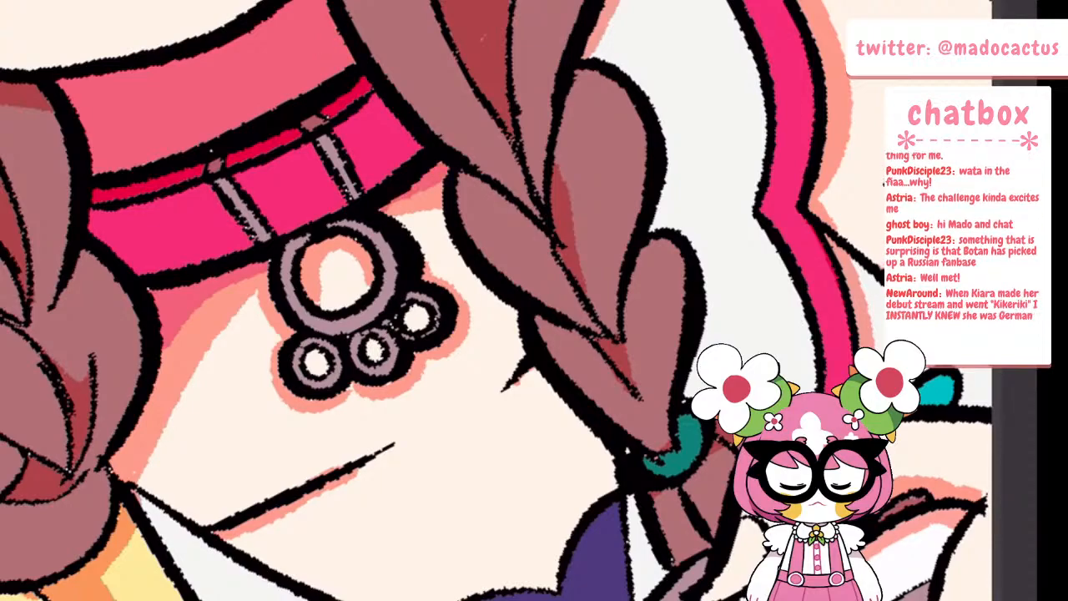
scroll(263, 268, "down", 5)
Outline and fill a deeper crimson second shadow on the hair above the braid with the free tuft, under the overhanging locks
scroll(170, 159, "up", 4)
mouse_move(86, 267)
left_mouse_down()
mouse_move(73, 285)
mouse_move(197, 216)
left_mouse_up()
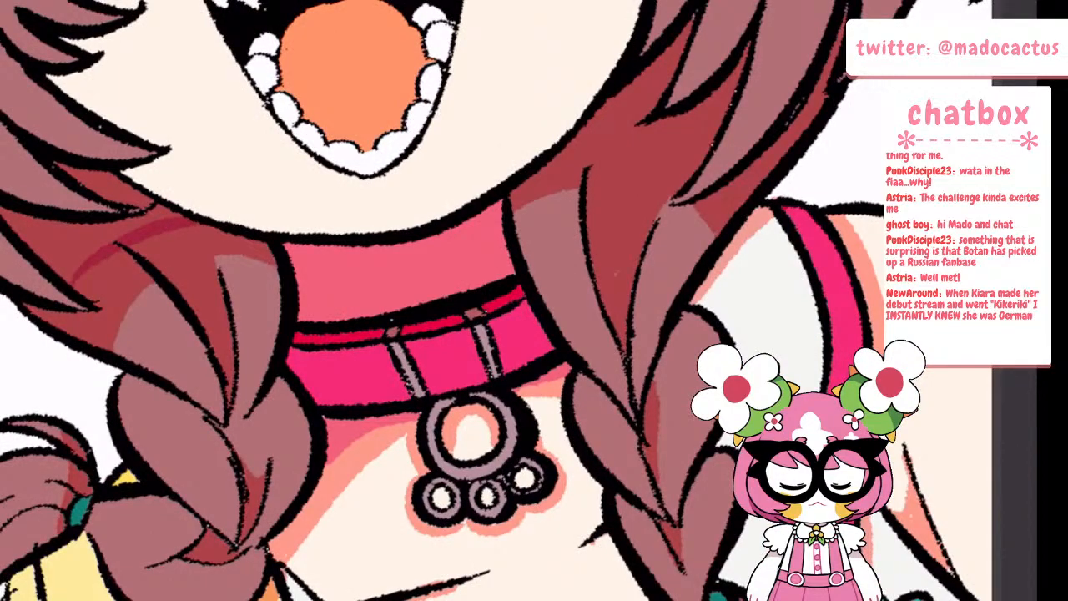
left_click(92, 232)
left_click(108, 189)
left_click(132, 189)
scroll(259, 250, "down", 5)
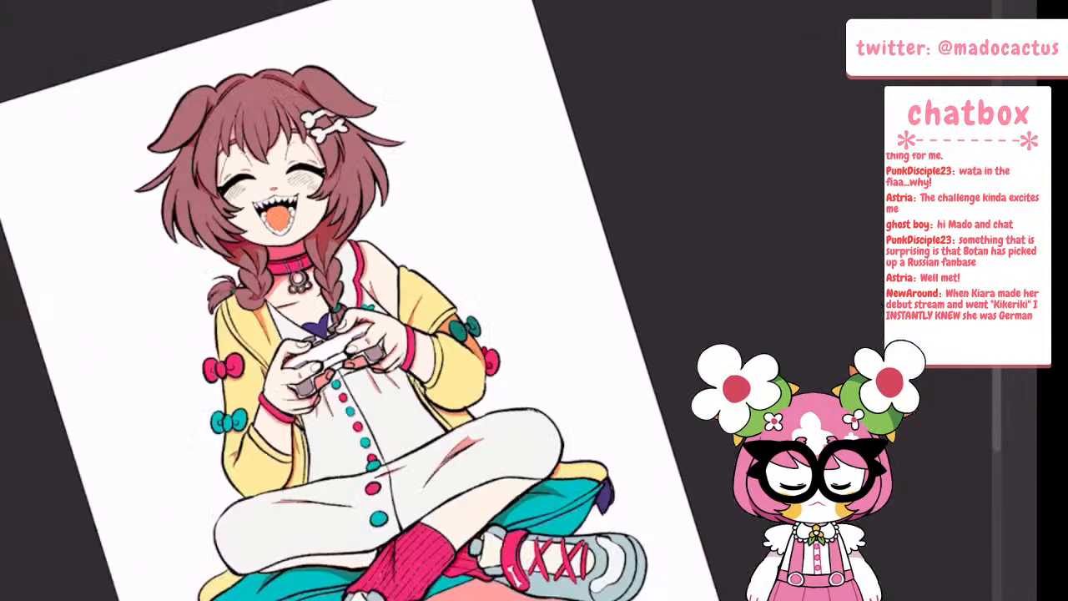
Extend the deeper crimson shadow onto the adjoining strand of that braid, next to the jaw
scroll(264, 240, "up", 5)
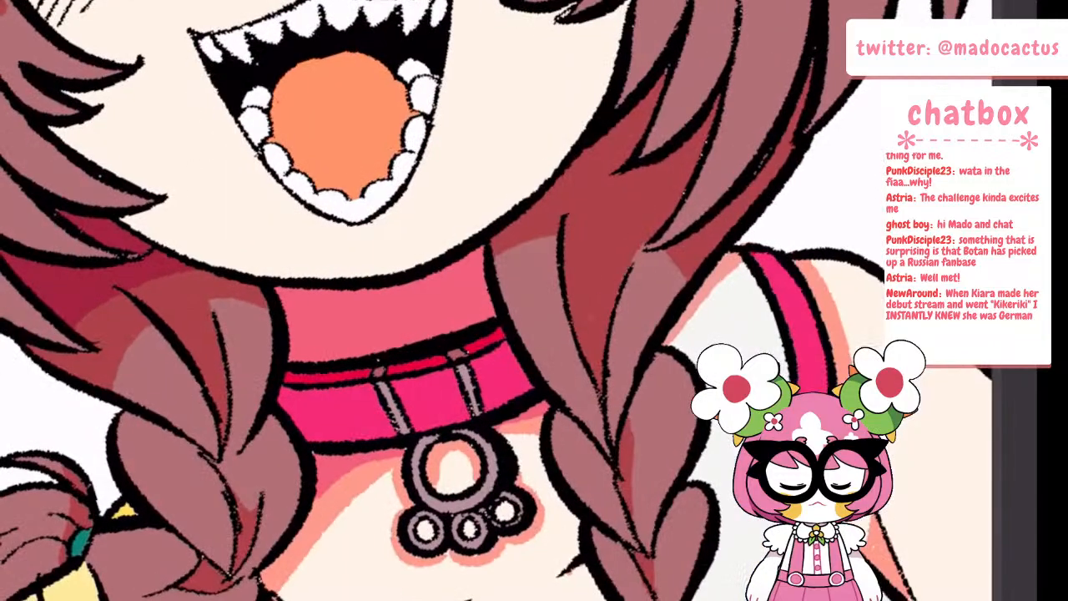
mouse_move(132, 289)
left_mouse_down()
mouse_move(187, 338)
mouse_move(196, 305)
mouse_move(180, 273)
left_mouse_up()
left_click(173, 299)
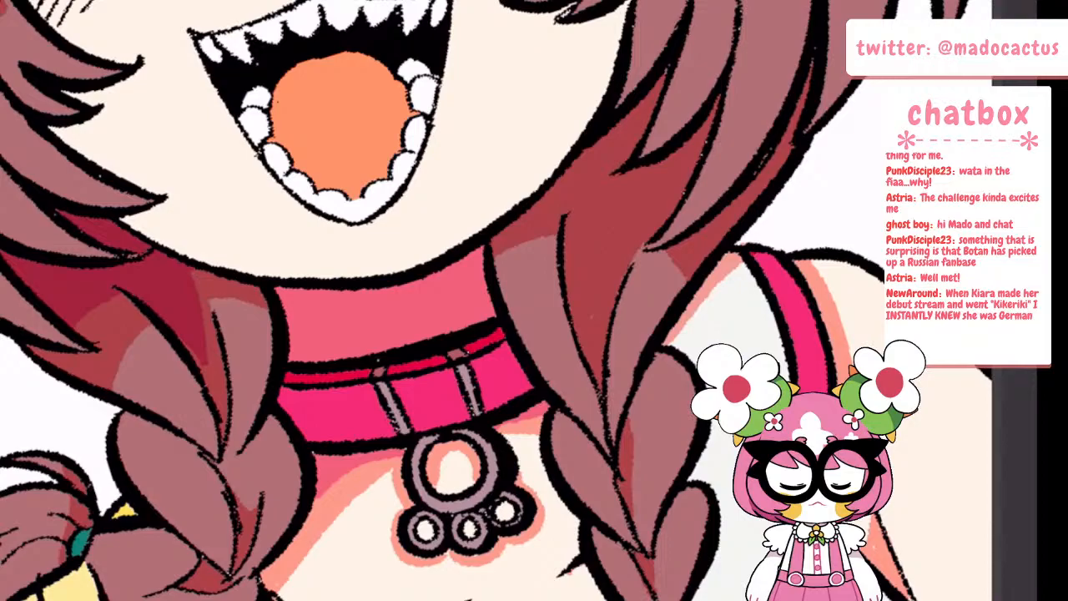
scroll(351, 283, "down", 5)
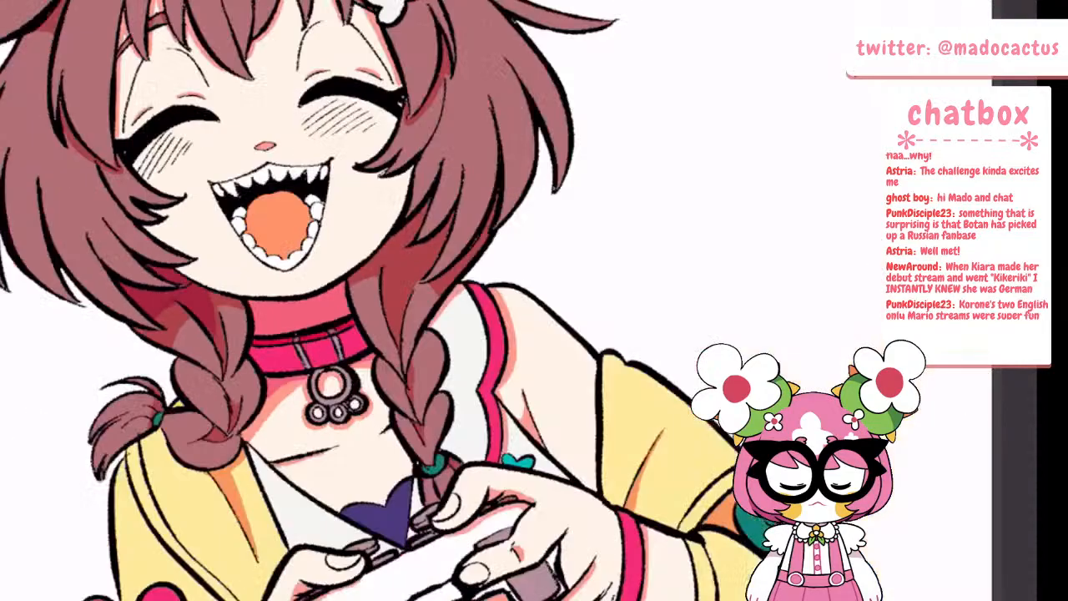
Outline a deeper crimson second shadow at the root of the opposite braid and fill all its sections between the overhanging locks
scroll(380, 234, "up", 5)
left_click_drag(237, 265, 359, 267)
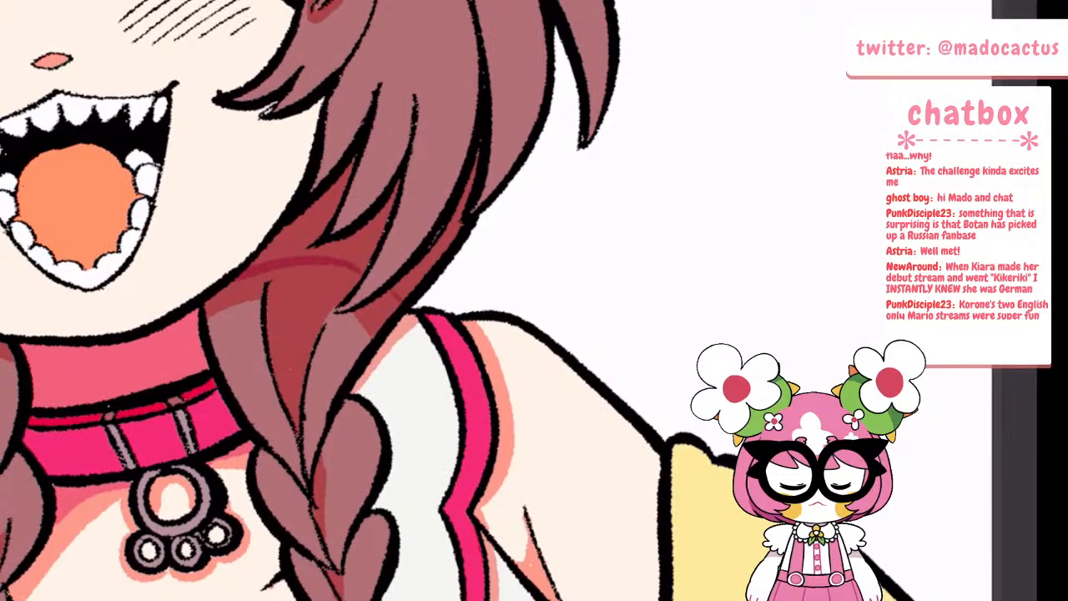
left_click_drag(281, 371, 338, 268)
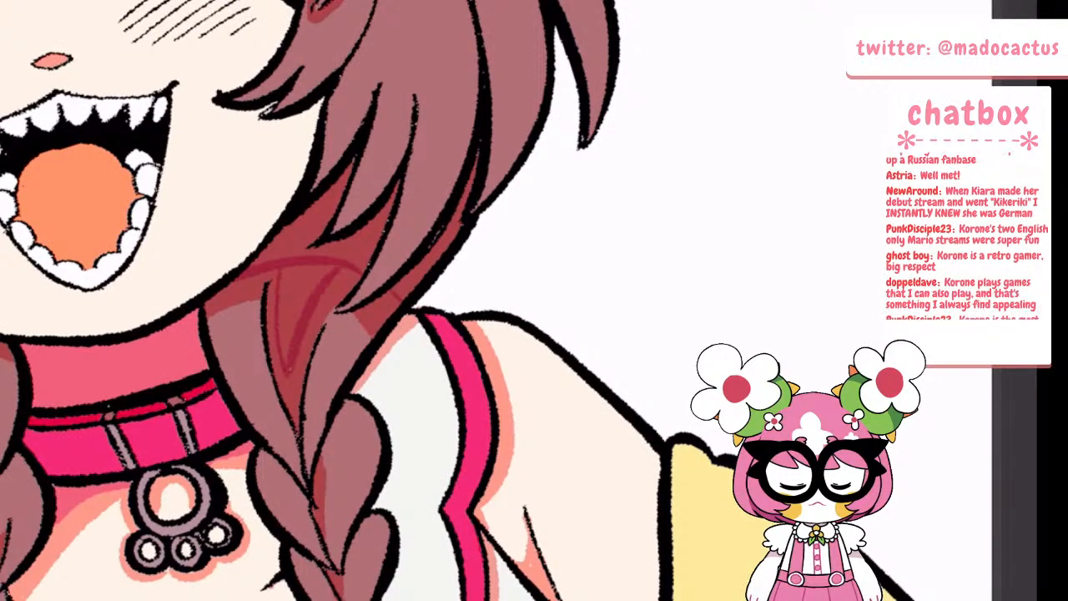
left_click(311, 279)
left_click(313, 228)
left_click(357, 232)
left_click(447, 239)
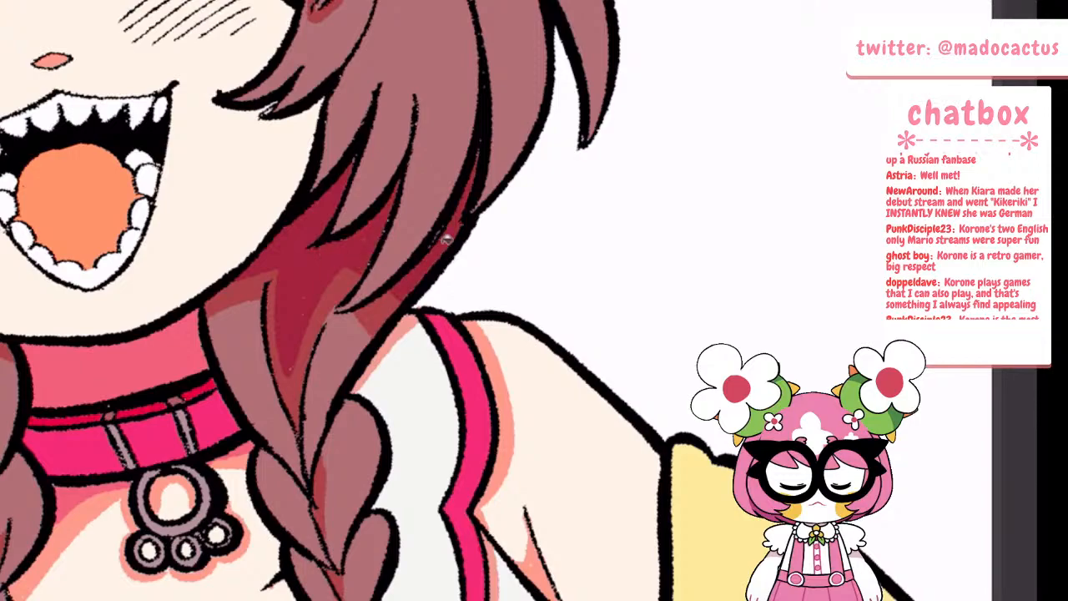
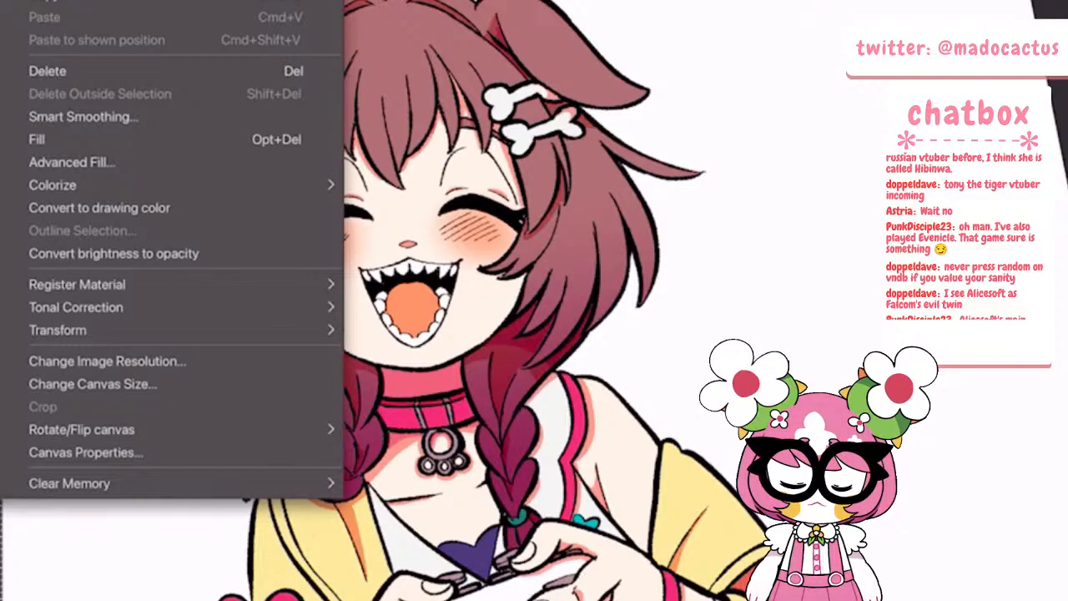
Shift the colour of the shadow layer toward purple with a tonal correction
left_click(92, 307)
left_click(426, 448)
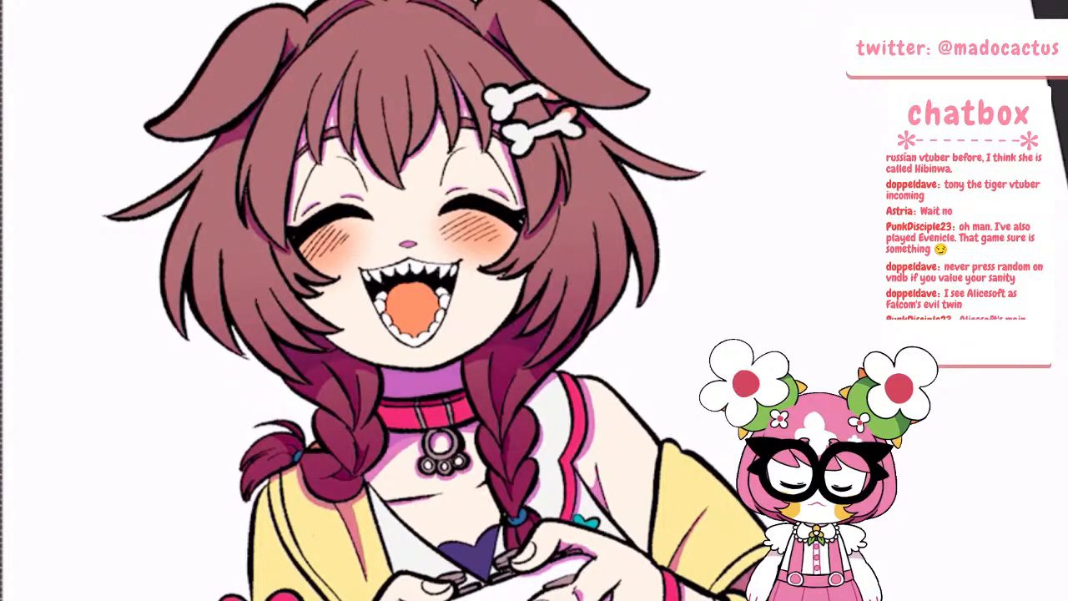
scroll(659, 451, "down", 5)
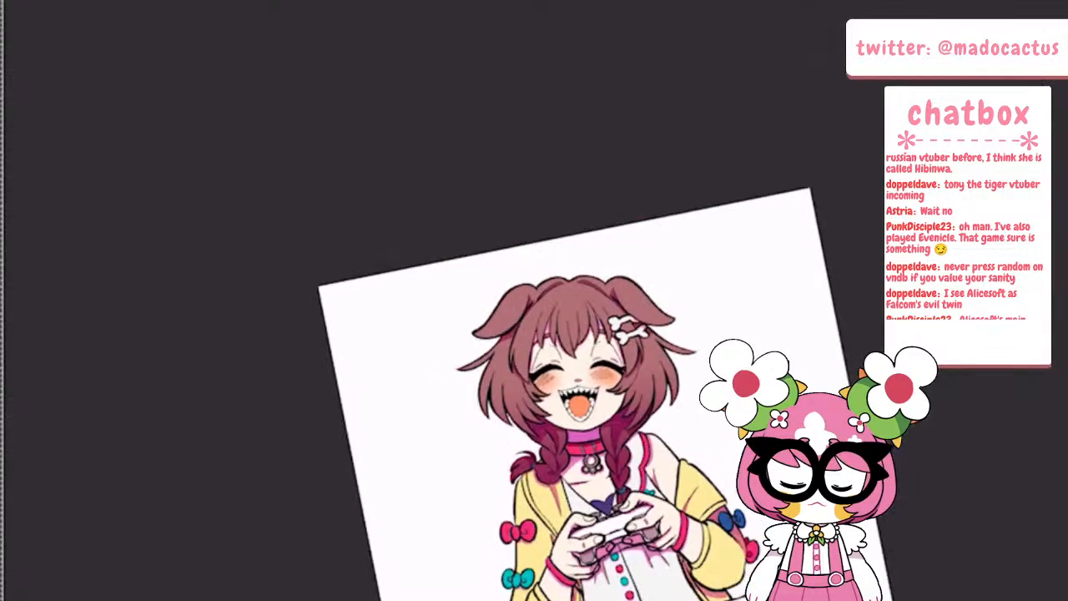
key("Home")
scroll(717, 509, "up", 3)
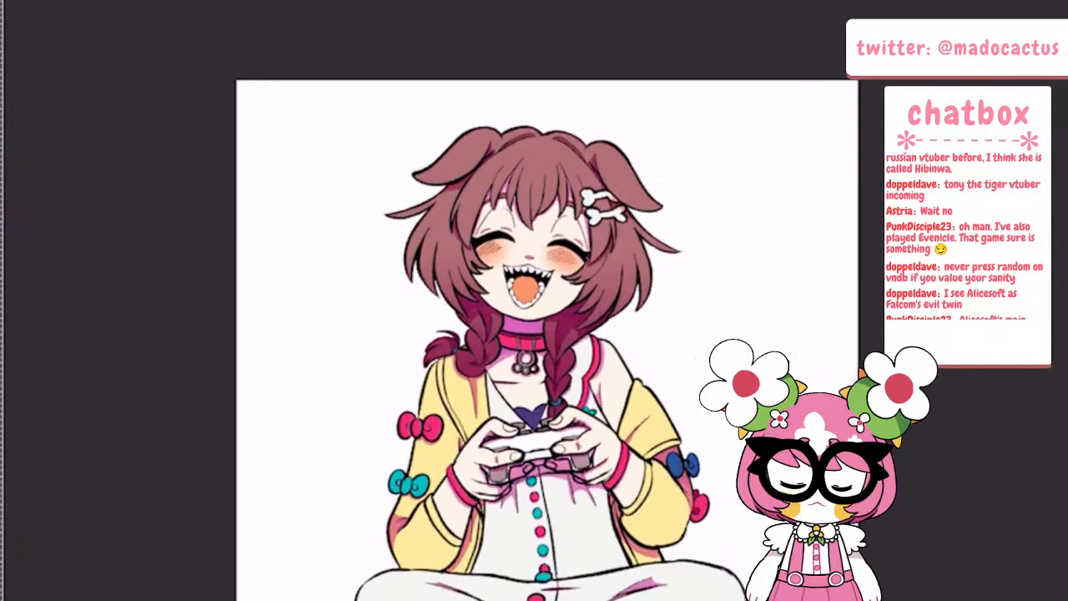
left_click(5, 2)
left_click(113, 63)
scroll(597, 330, "up", 4)
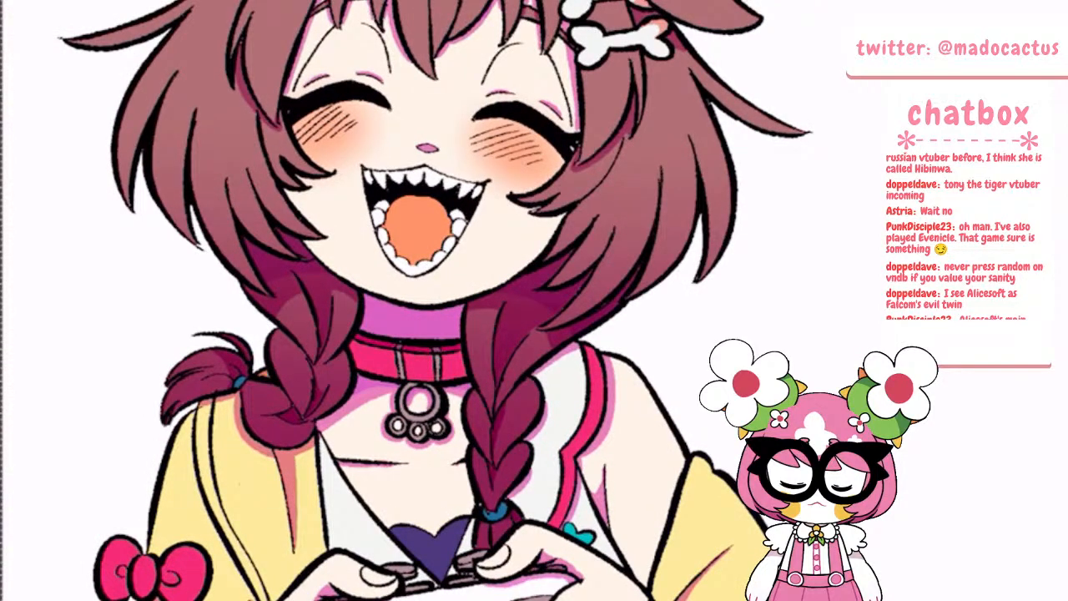
scroll(500, 301, "down", 5)
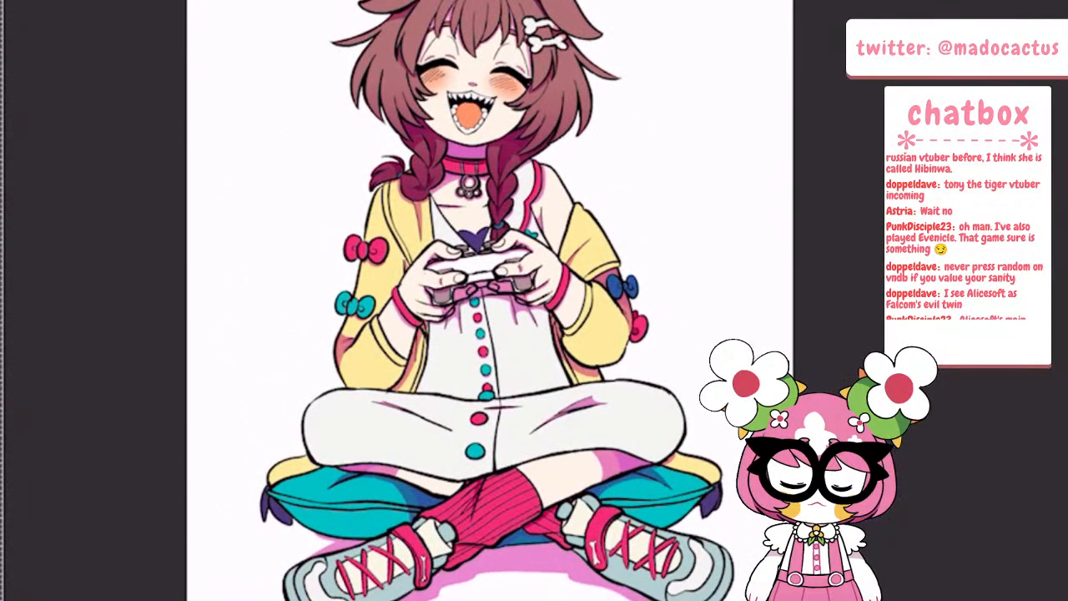
Select Layer 8 and try a brush stroke on the bare shoulder
key("Tab")
left_click(129, 198)
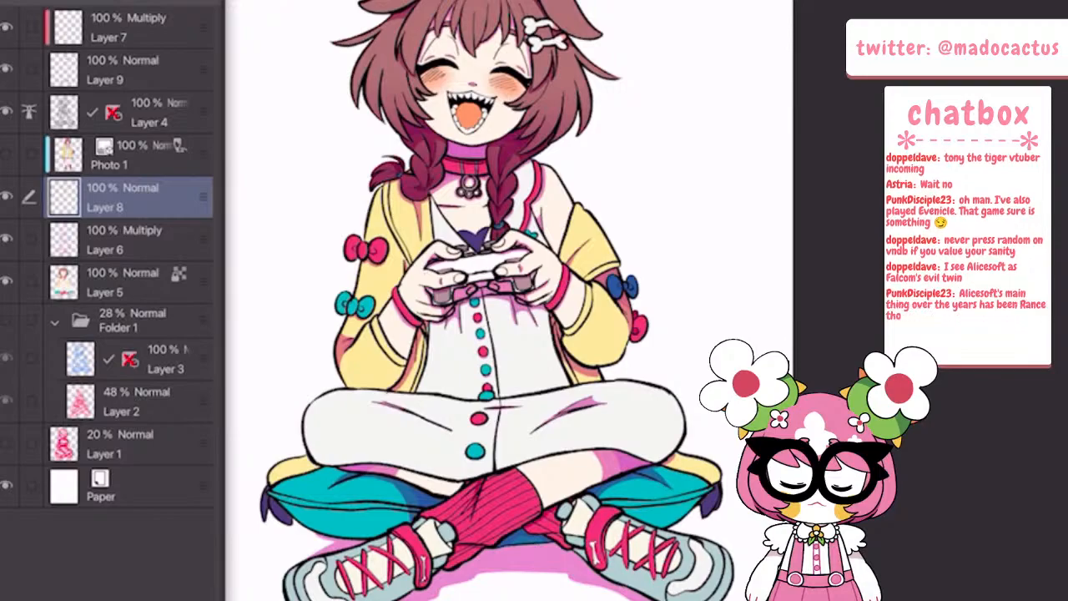
key("Tab")
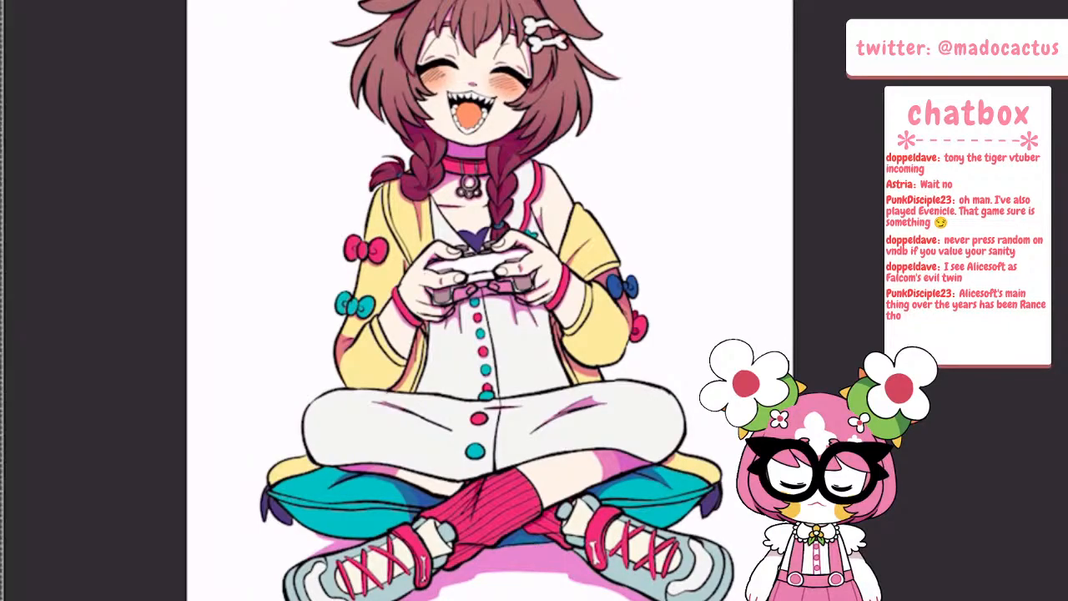
scroll(642, 359, "up", 3)
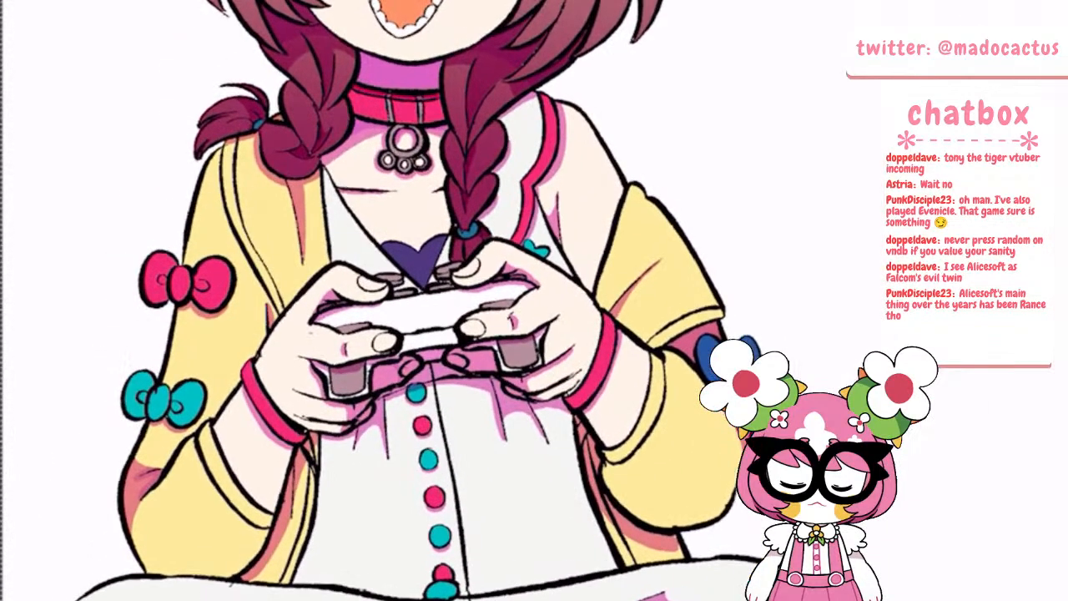
scroll(534, 301, "down", 1)
scroll(576, 467, "down", 2)
scroll(626, 234, "up", 4)
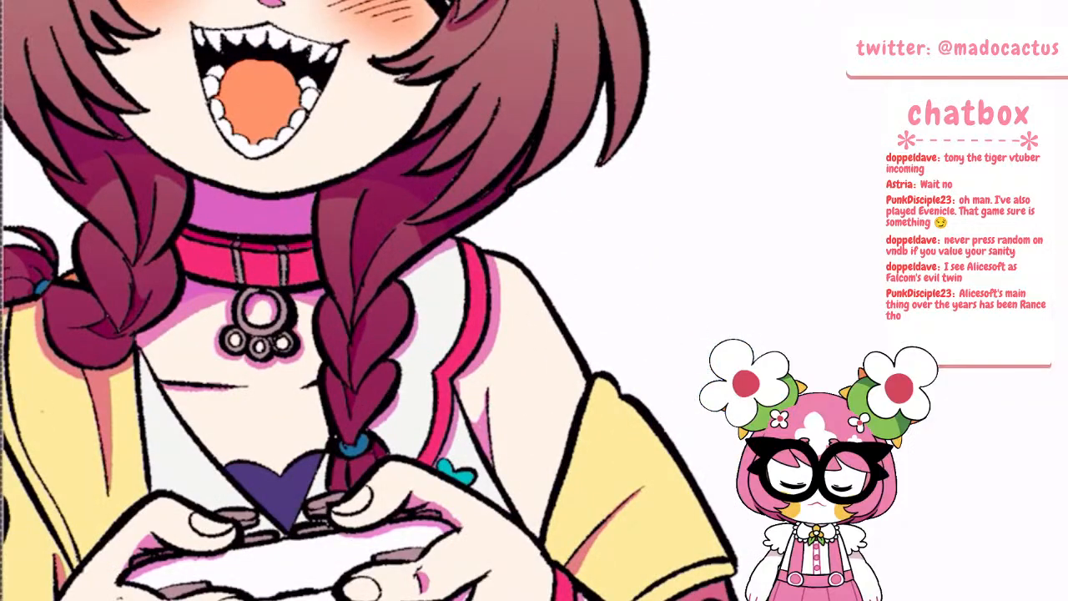
left_click_drag(513, 283, 538, 305)
key("ctrl+z")
scroll(550, 326, "down", 2)
scroll(601, 284, "up", 2)
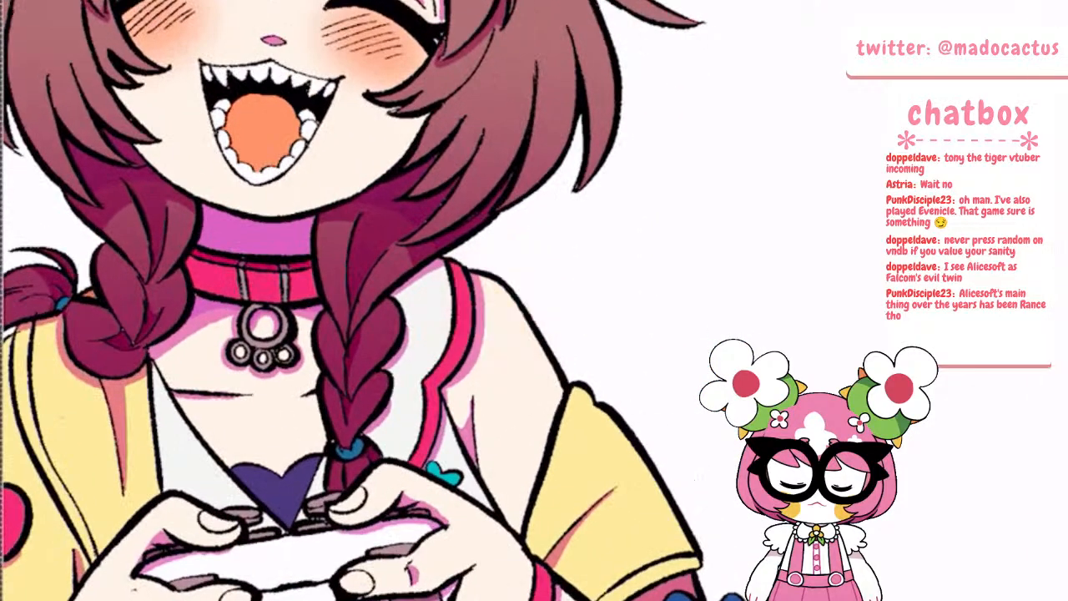
Move Layer 8 beneath the Multiply Layer 6 and airbrush a soft orange blush onto the top of the bare shoulder
left_click_drag(202, 197, 203, 240)
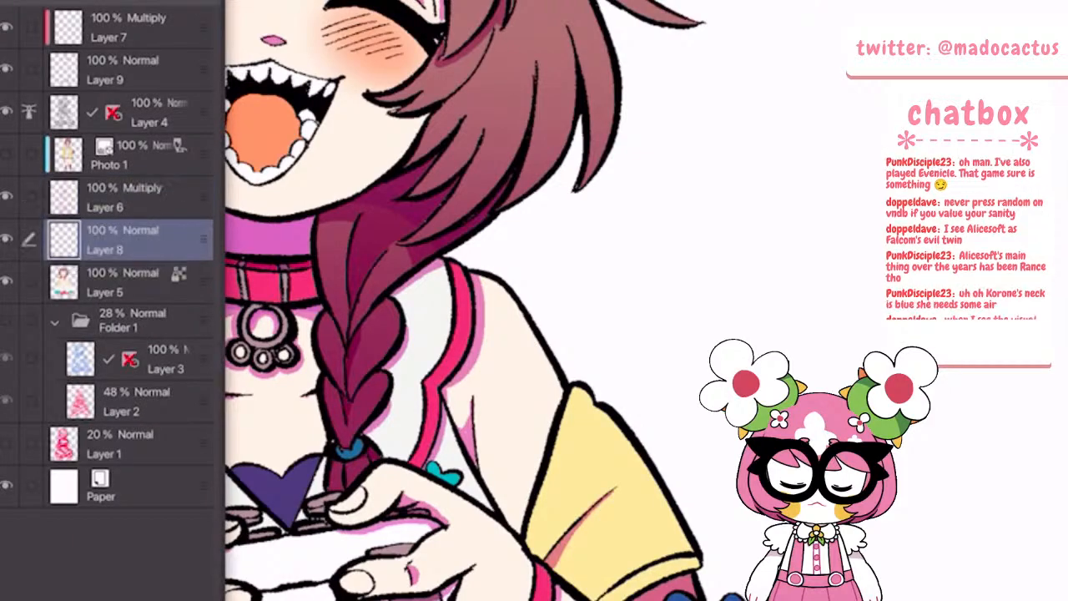
left_click_drag(488, 304, 527, 360)
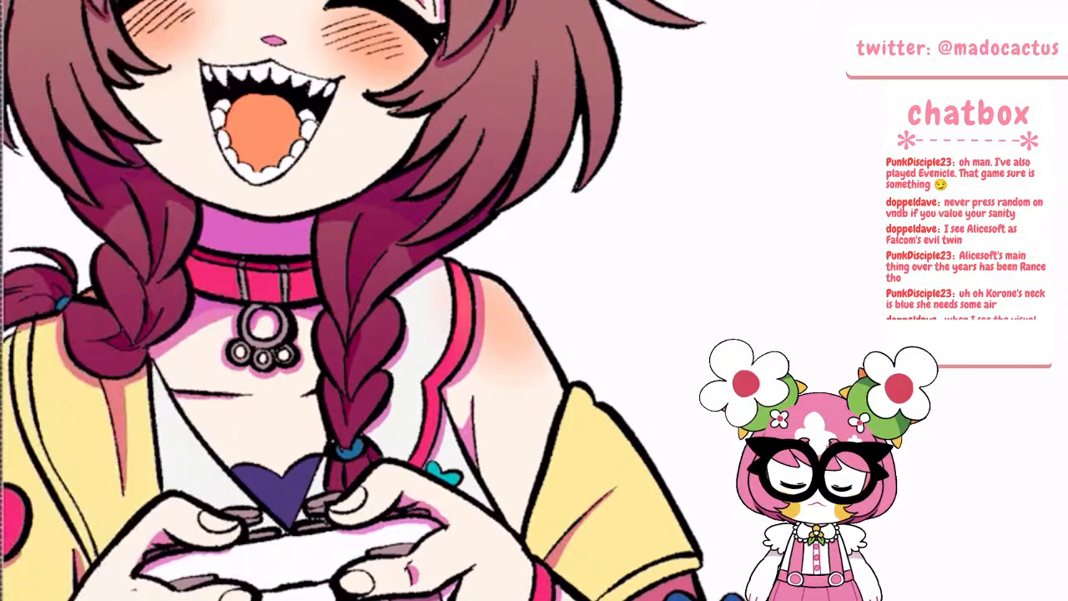
key("ctrl+z")
left_click_drag(482, 293, 509, 333)
key("ctrl+0")
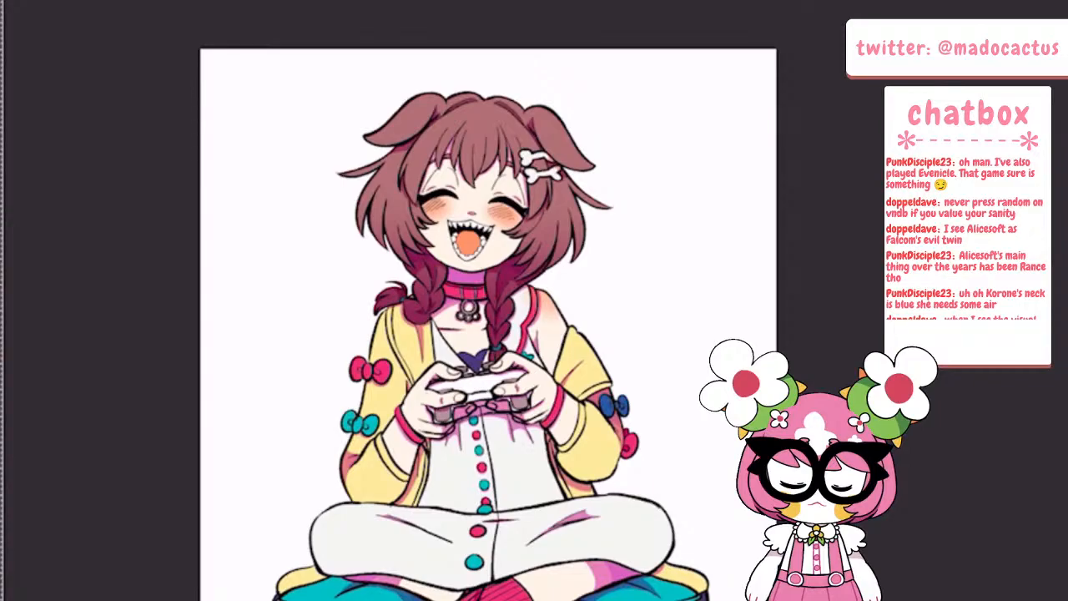
Examine the shoulder blush close up and against the whole figure
scroll(576, 307, "up", 4)
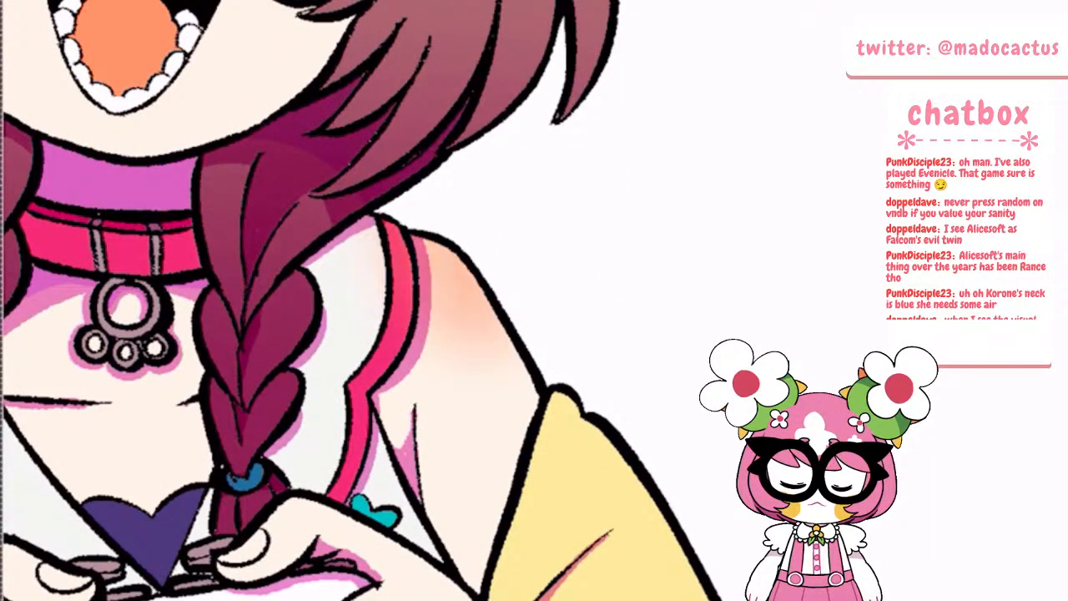
scroll(667, 379, "down", 5)
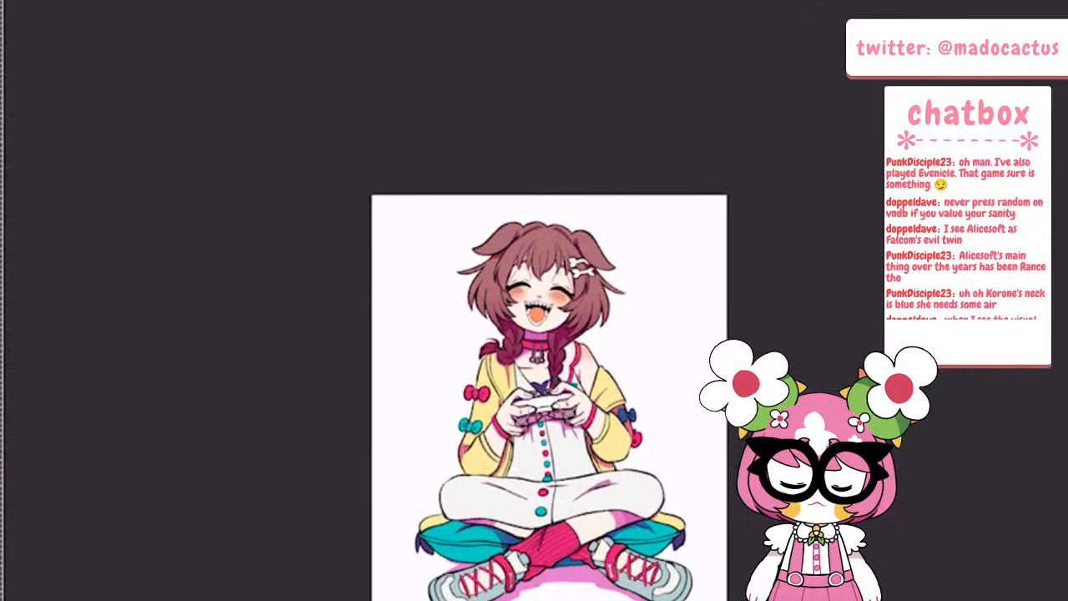
scroll(542, 409, "up", 4)
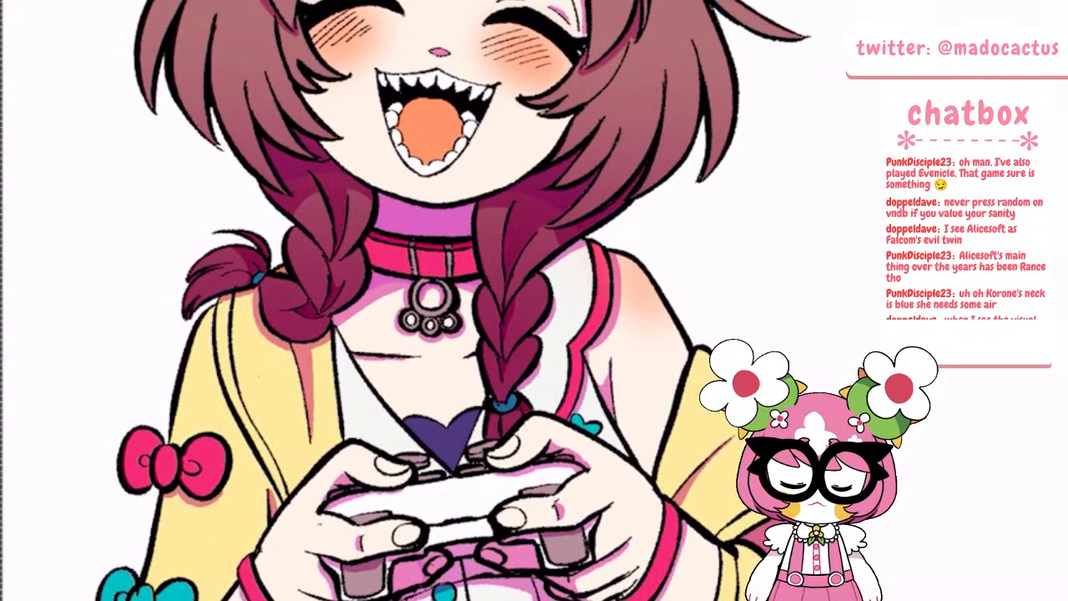
scroll(655, 329, "down", 4)
key("minus")
key("minus")
key("minus")
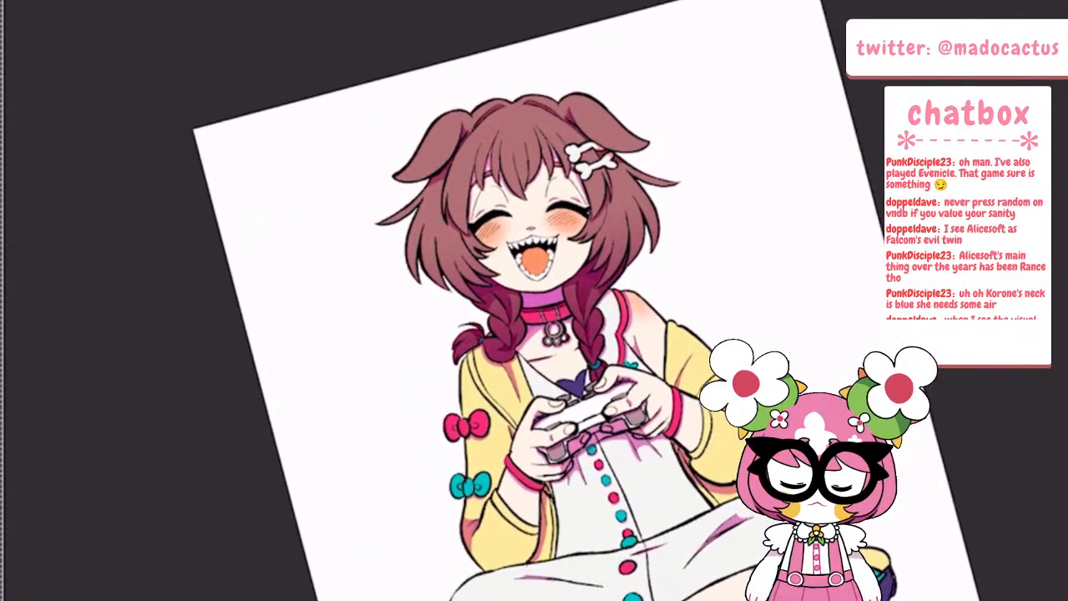
scroll(613, 313, "up", 4)
scroll(634, 315, "up", 1)
Select the Multiply Layer 6, airbrush softer tones into the shadows around the chest and neckline, and undo the last stroke
key("Tab")
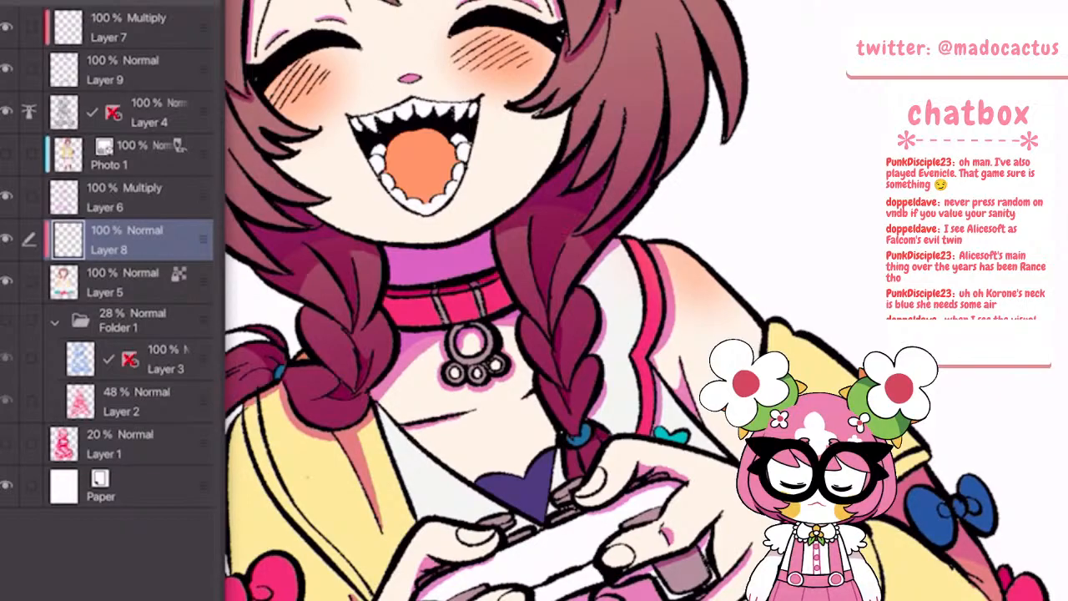
left_click(133, 198)
left_click(418, 359)
mouse_move(381, 391)
left_mouse_down()
mouse_move(442, 337)
mouse_move(504, 363)
left_mouse_up()
left_click_drag(495, 324, 518, 313)
left_click_drag(472, 389, 510, 368)
key("ctrl+minus")
key("ctrl+minus")
key("ctrl+minus")
key("ctrl+z")
key("ctrl+plus")
key("ctrl+plus")
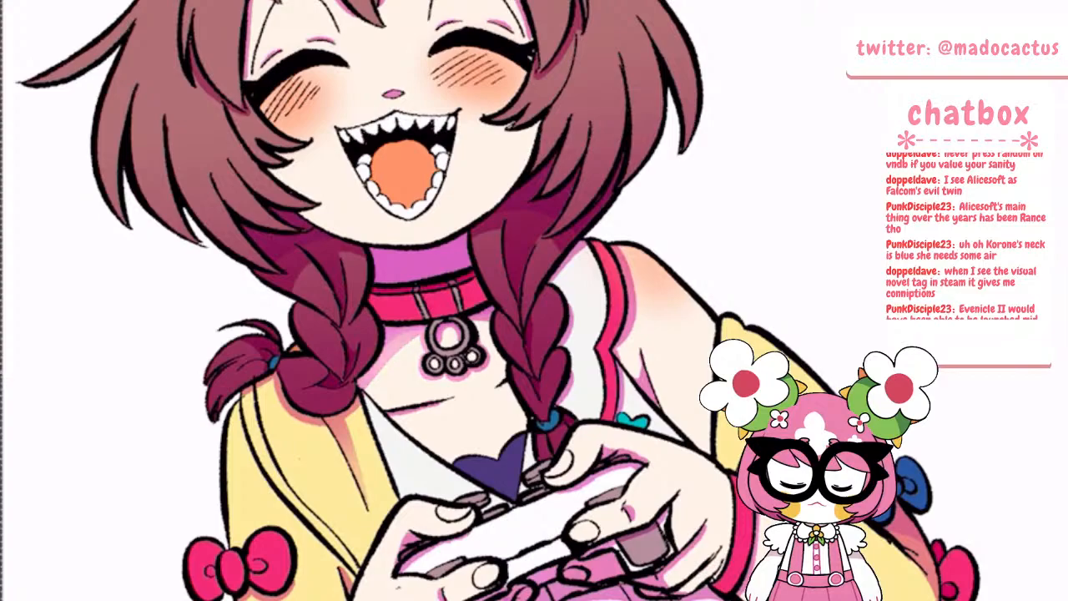
Examine the shadow colours on the face, hands, dress folds and crossed legs, both close up and at full-figure size
scroll(467, 298, "down", 4)
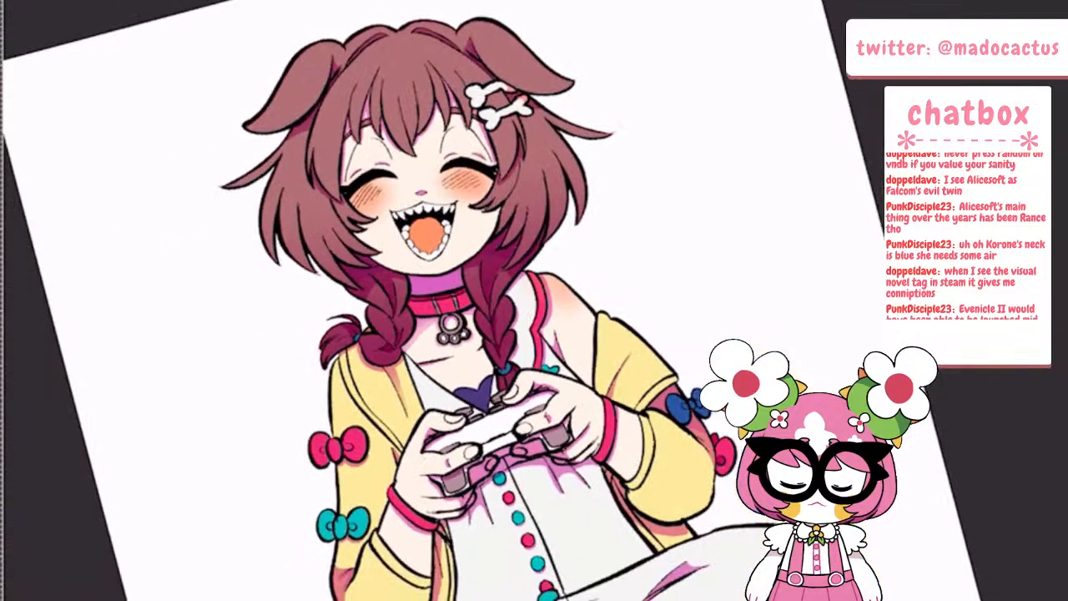
scroll(502, 263, "up", 5)
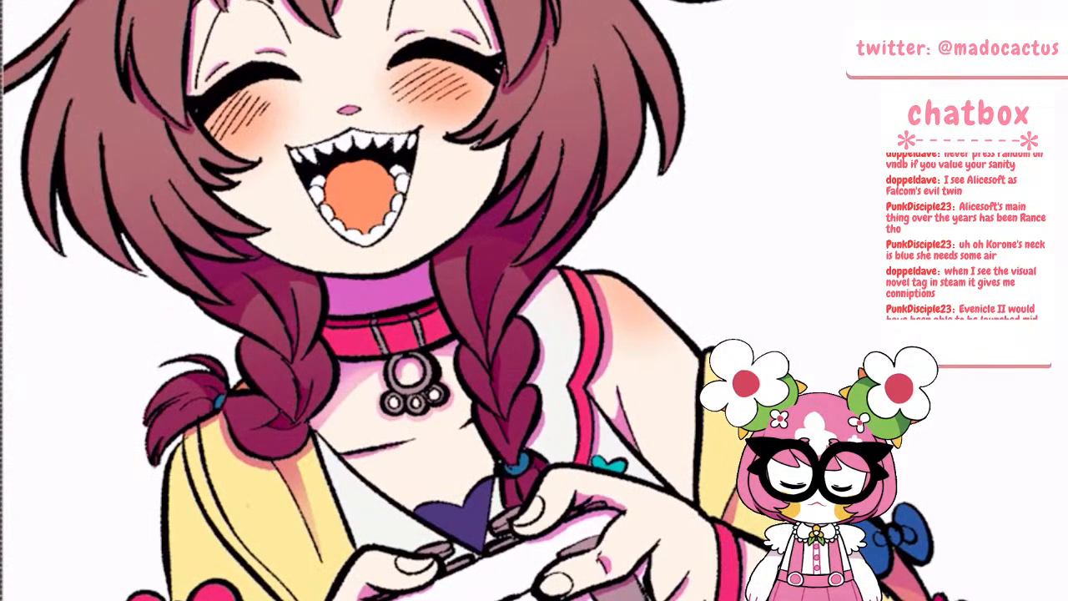
scroll(460, 281, "down", 5)
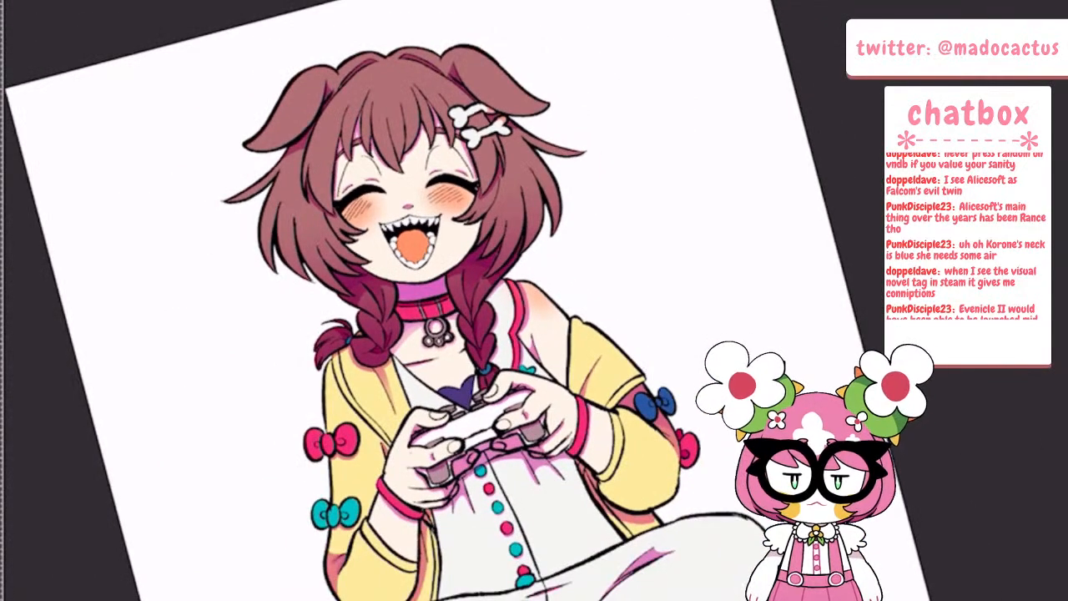
scroll(517, 450, "up", 4)
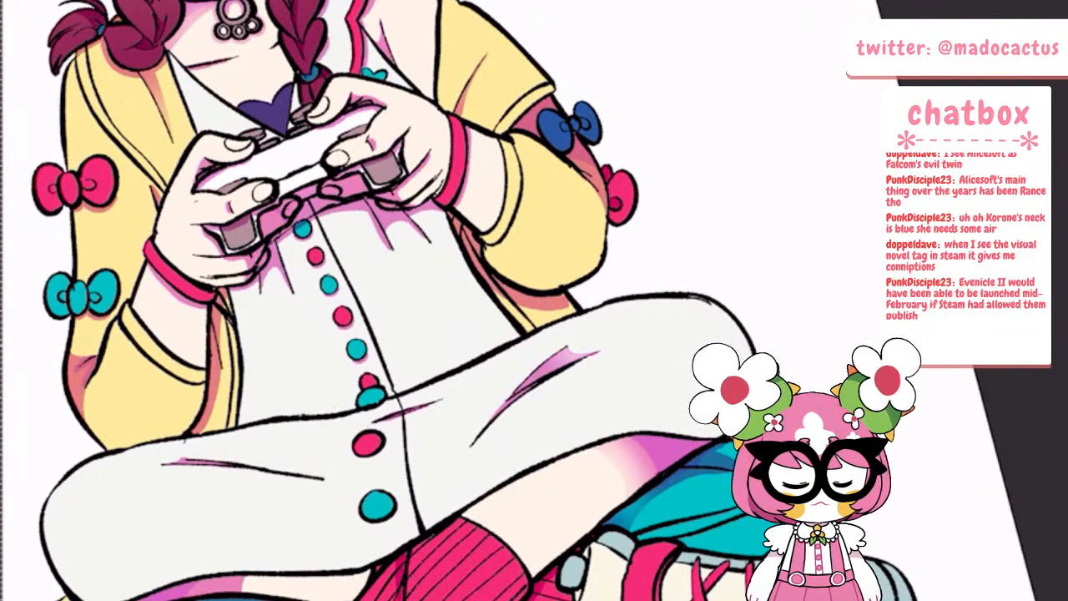
scroll(400, 301, "down", 3)
scroll(635, 417, "up", 3)
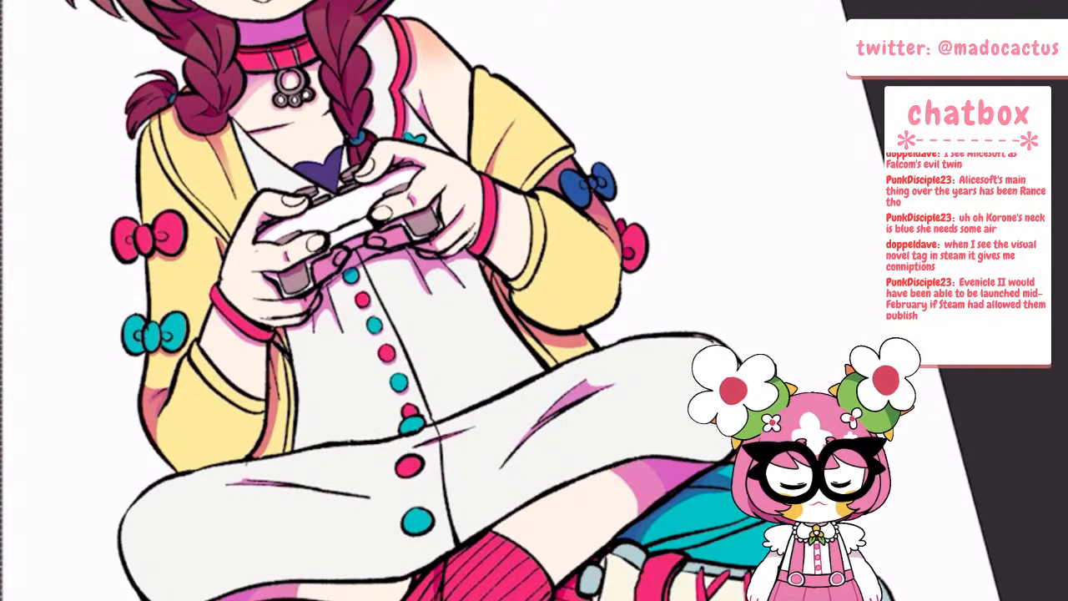
scroll(401, 300, "down", 3)
scroll(551, 527, "up", 2)
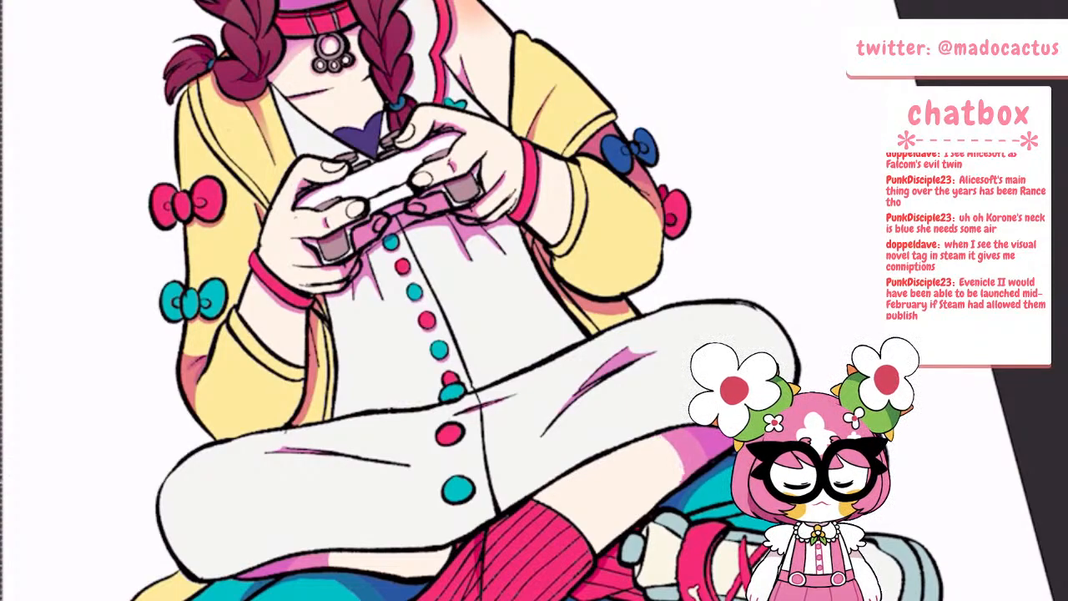
scroll(459, 301, "down", 3)
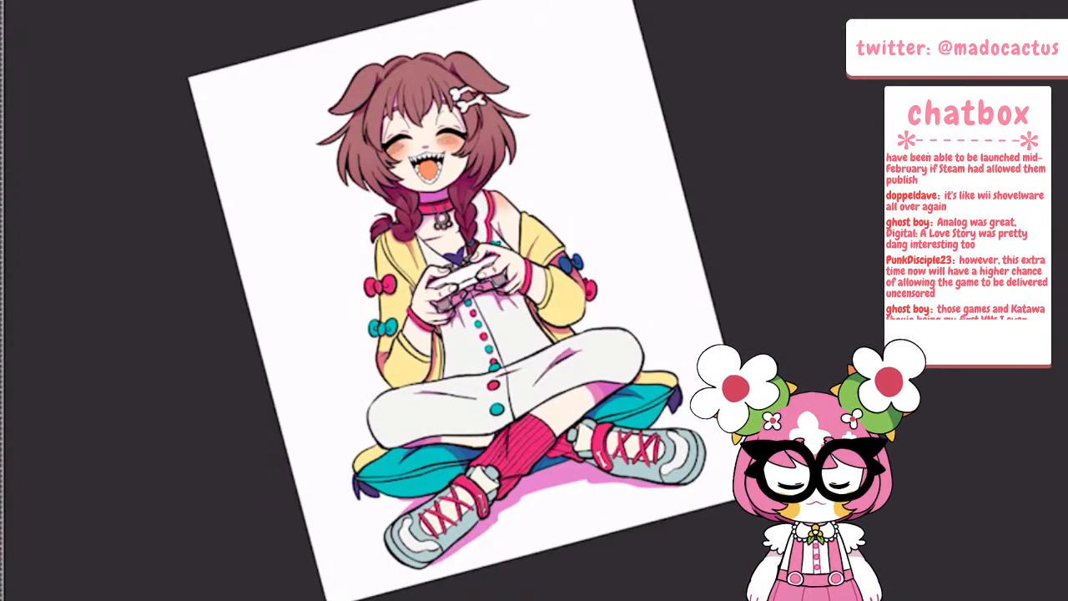
scroll(409, 100, "up", 3)
scroll(463, 238, "down", 3)
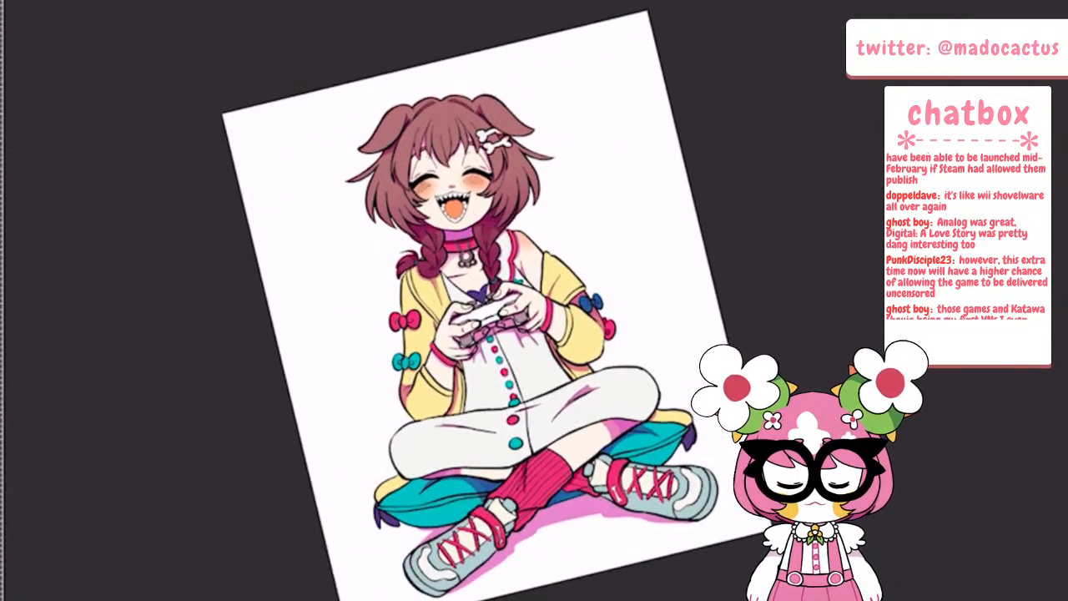
Try a clipped Overlay layer directly above the Multiply Layer 6, checking it against the hair and face
left_click(7, 2)
left_click(112, 62)
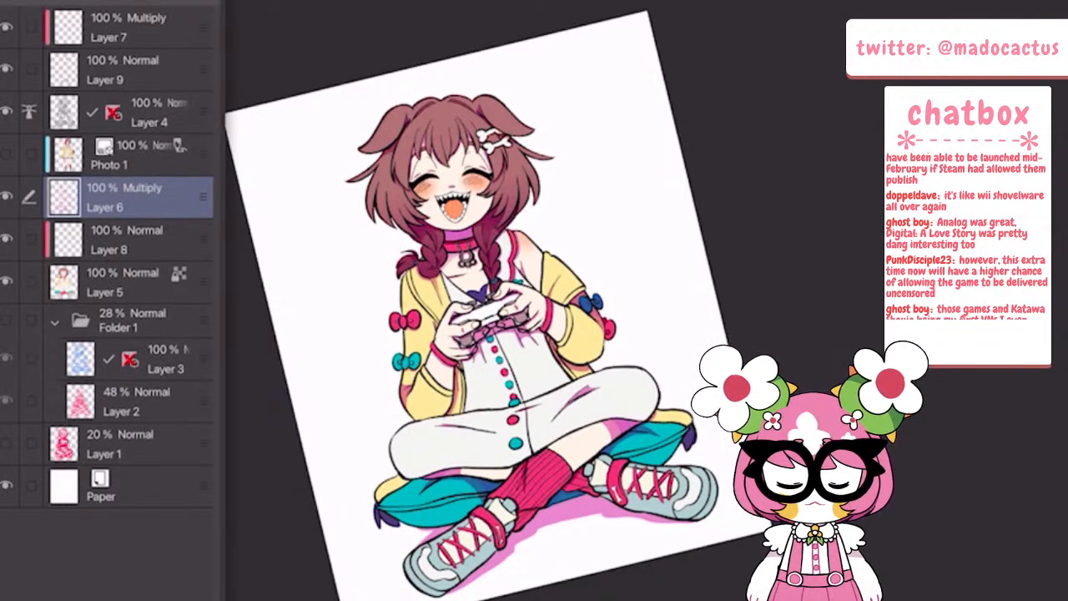
left_click(34, 1)
left_click(77, 1)
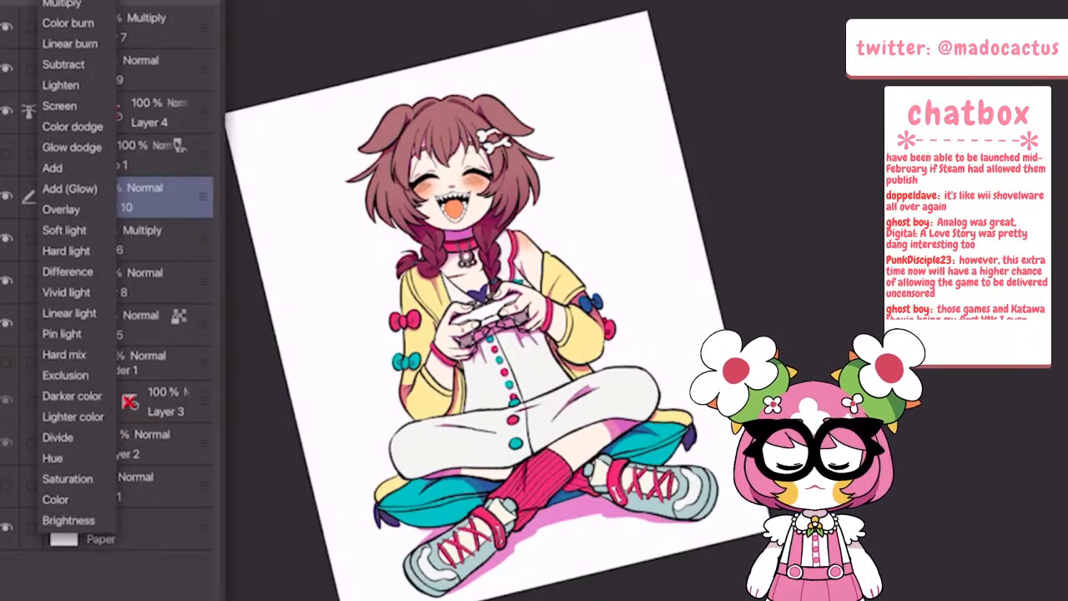
left_click(657, 125)
scroll(661, 128, "up", 5)
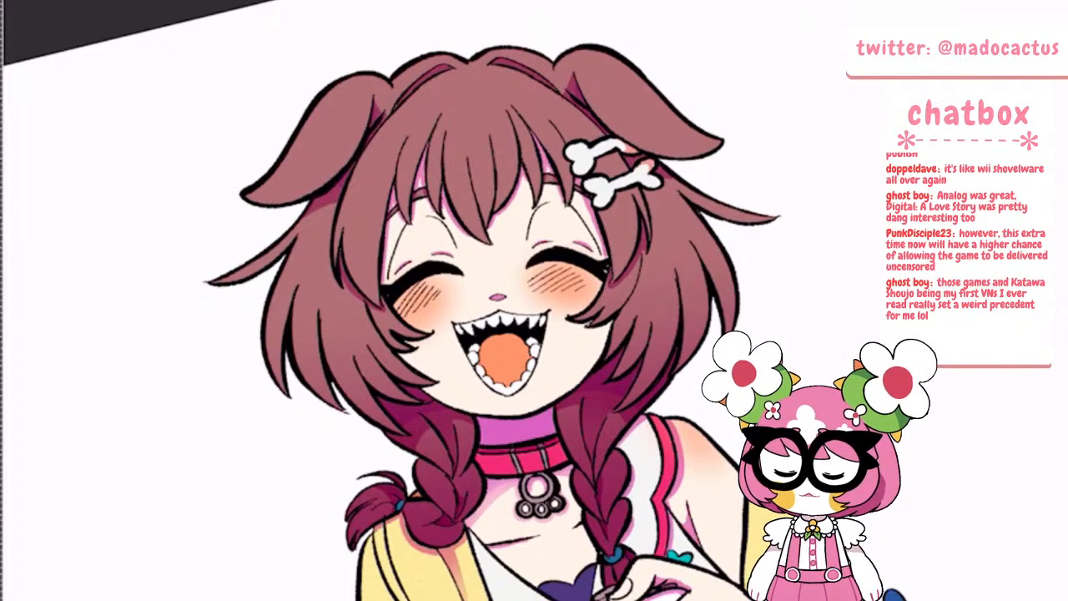
scroll(600, 351, "up", 3)
scroll(718, 317, "down", 2)
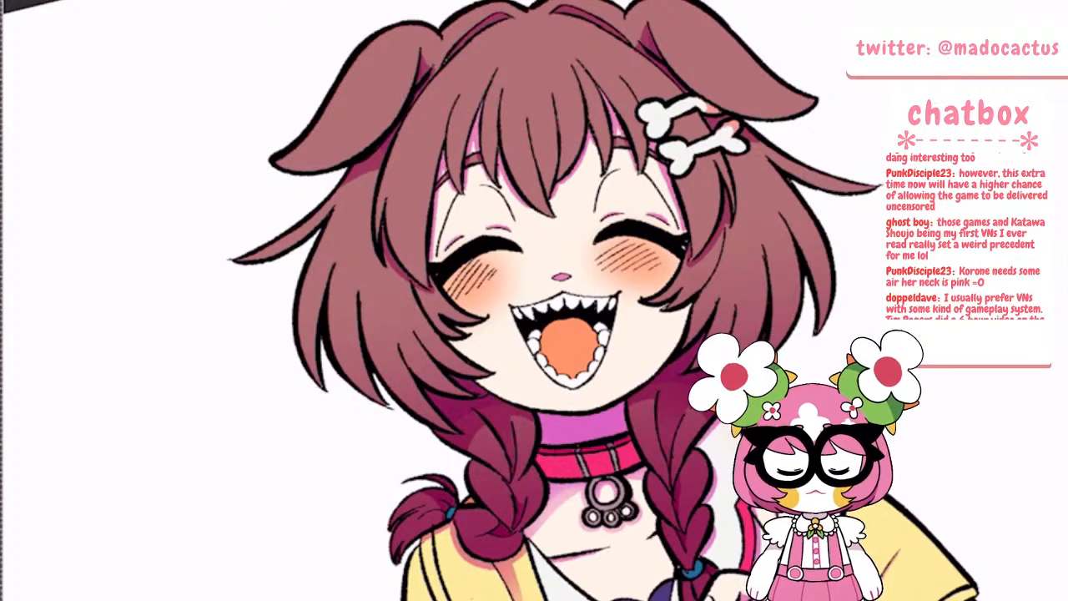
scroll(539, 50, "up", 3)
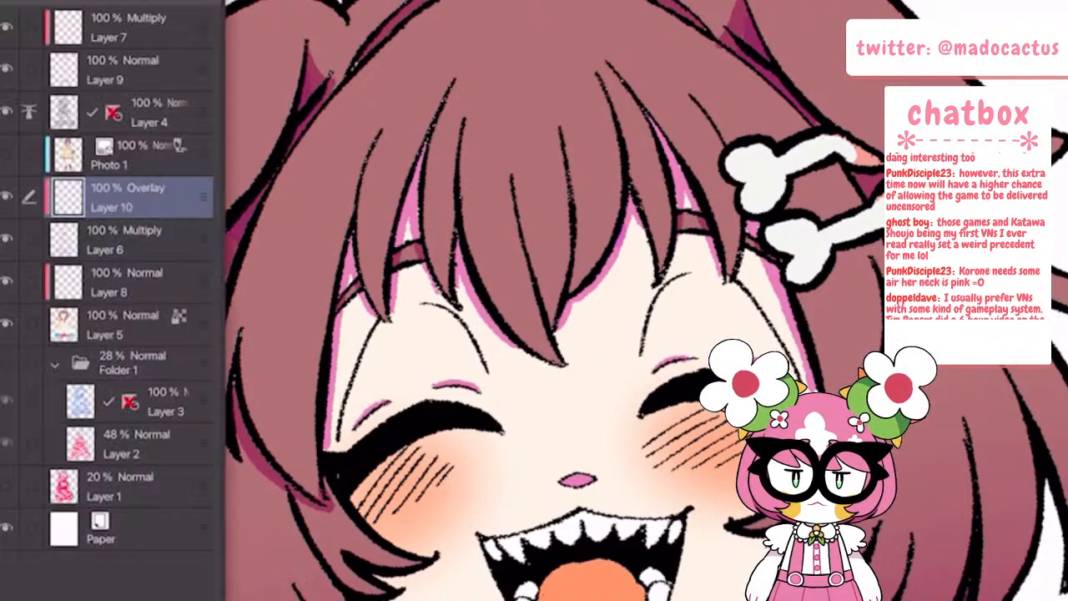
left_click(209, 1)
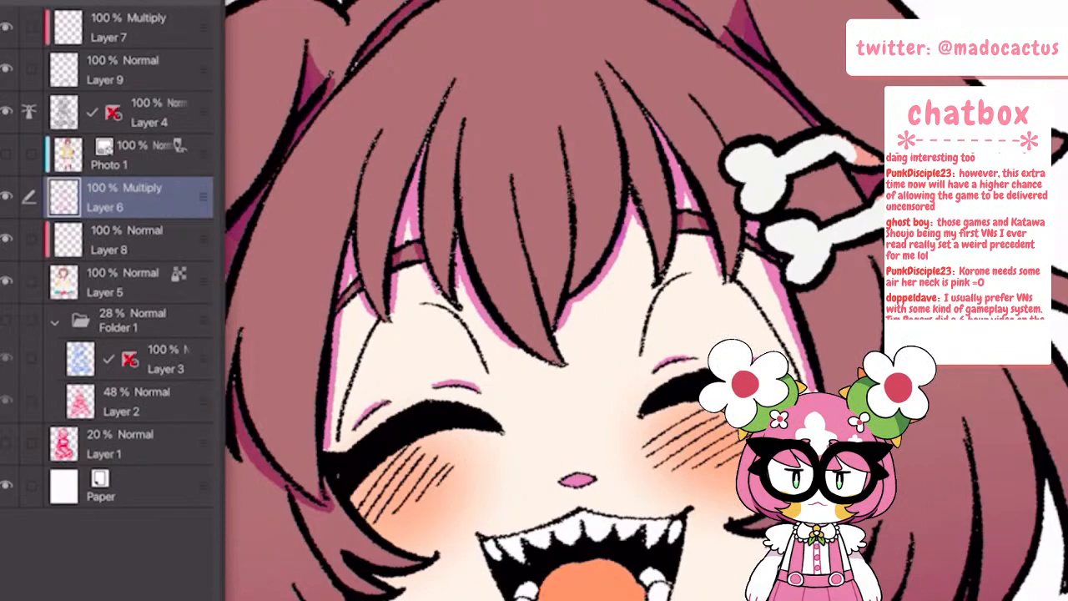
Add a fresh layer above Layer 6 and clip it to the shadows
key("ctrl+shift+n")
key("ctrl+alt+g")
key("Tab")
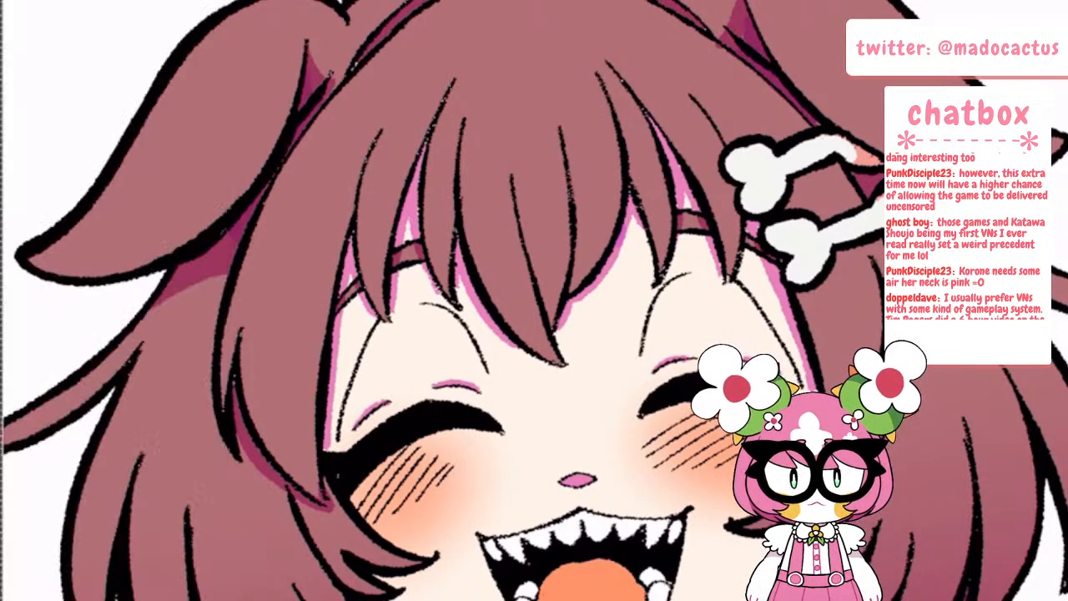
scroll(534, 300, "down", 5)
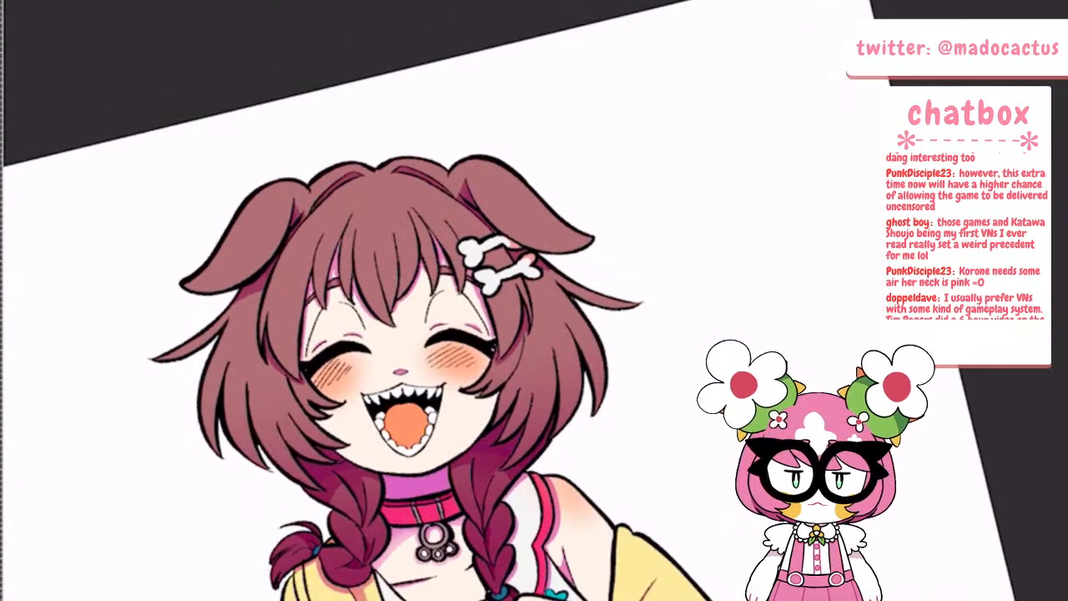
Delete the Photo 1 reference layer from between Layer 4 and Layer 10
key("Tab")
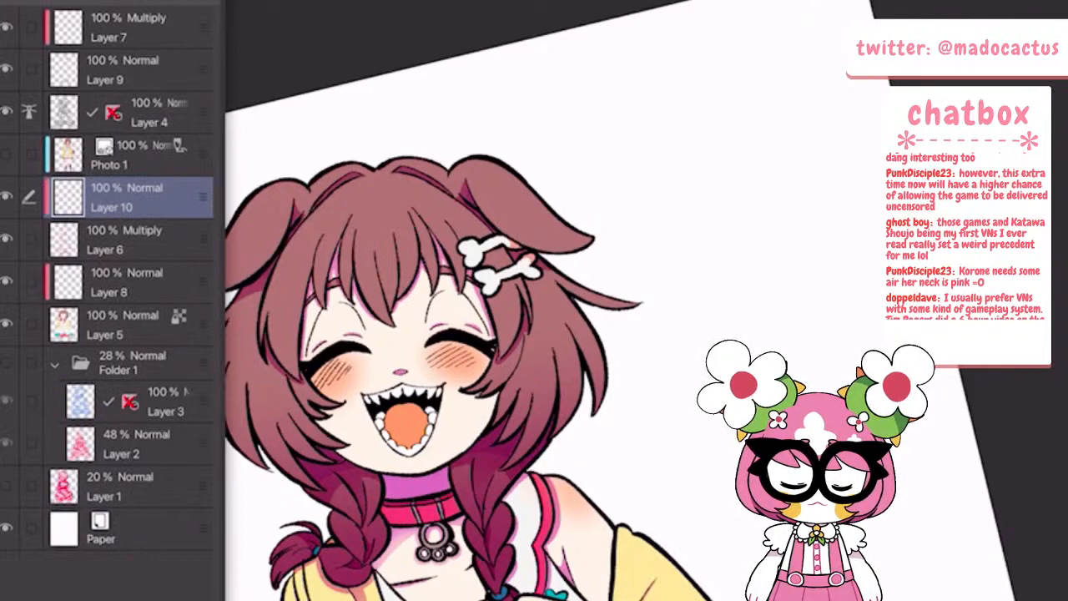
left_click(126, 155)
key("Delete")
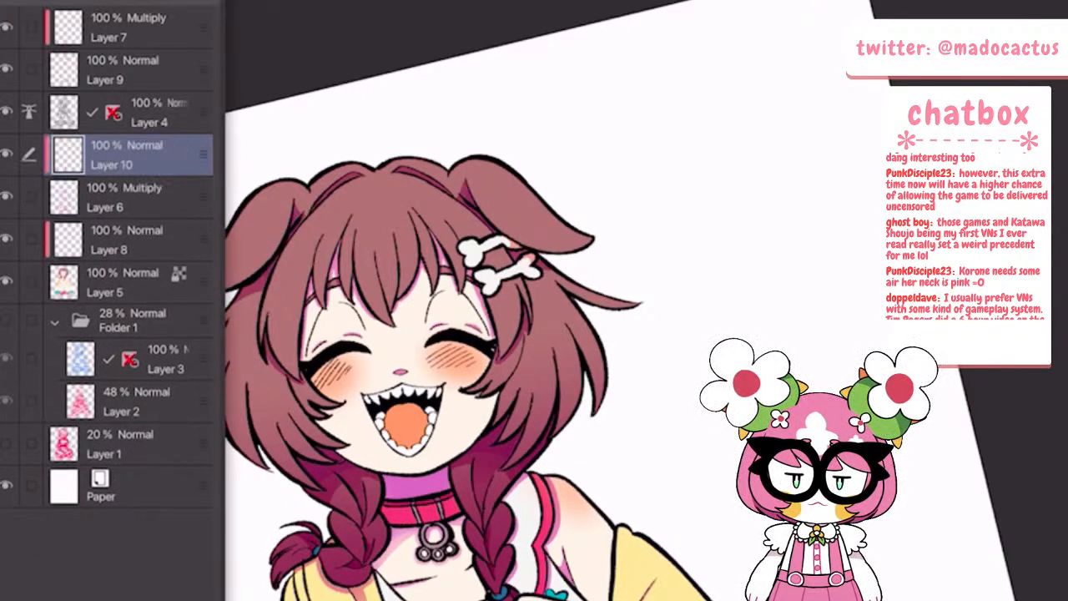
Try a short brush stroke on the hair beside the drooping ear, using Layer 10 clipped above Layer 6
left_click(79, 5)
left_click(65, 4)
key("Tab")
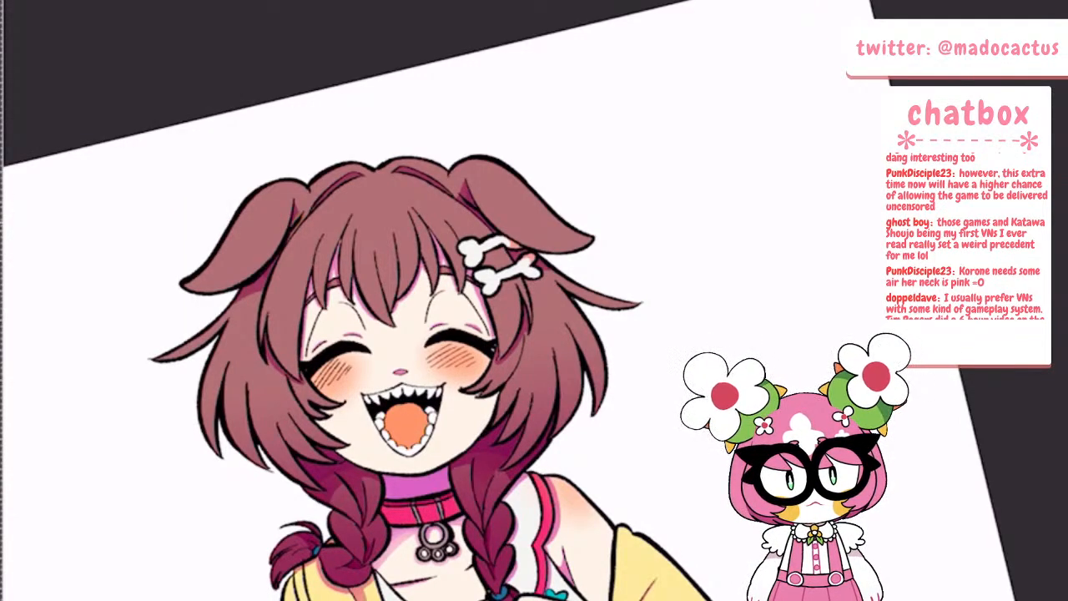
left_click_drag(303, 216, 289, 238)
Replace the clipped layer above Layer 6 with a new clipped Overlay layer directly above the flat colours in Layer 5
key("Tab")
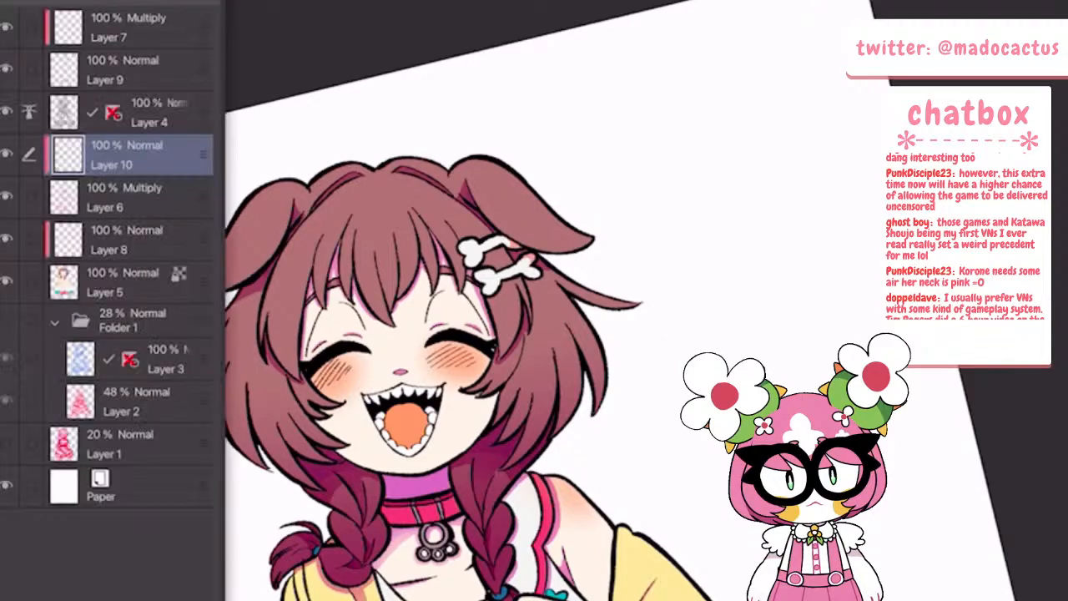
key("ctrl+e")
left_click(134, 196)
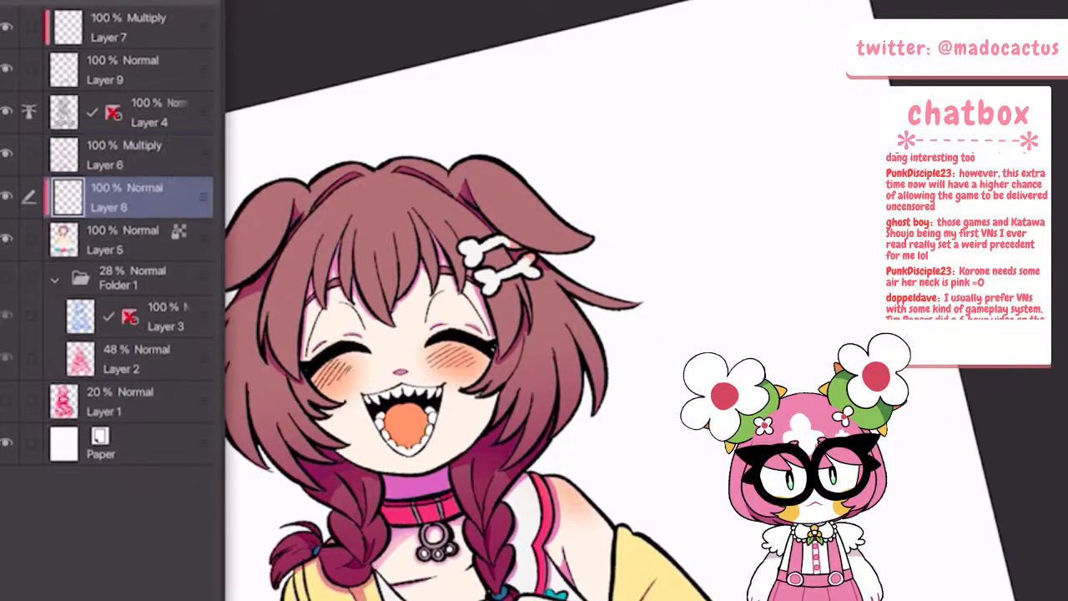
left_click(134, 240)
key("ctrl+shift+n")
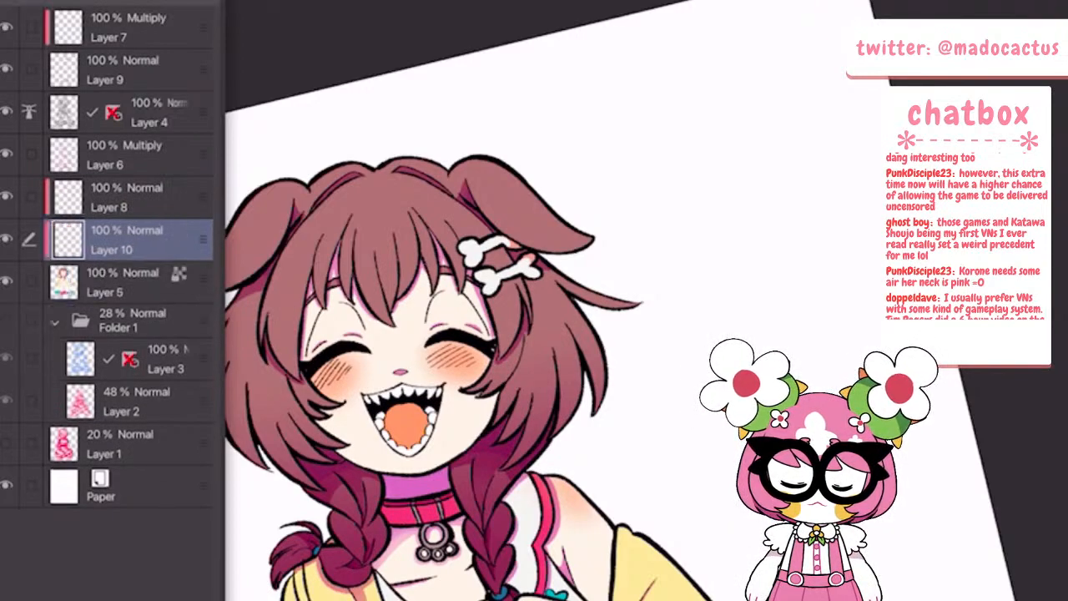
left_click(79, 3)
left_click(62, 207)
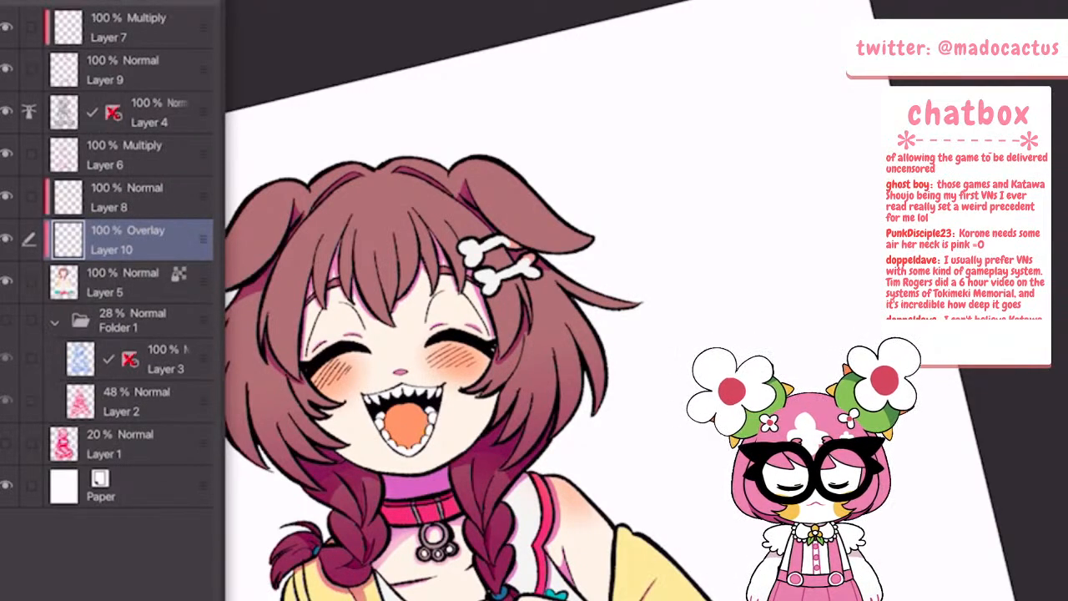
Paint curved yellow shine strokes across the hair strands between the drooping ear and the fringe
key("Tab")
scroll(298, 256, "up", 5)
mouse_move(214, 359)
left_mouse_down()
mouse_move(231, 340)
mouse_move(305, 357)
mouse_move(209, 369)
left_mouse_up()
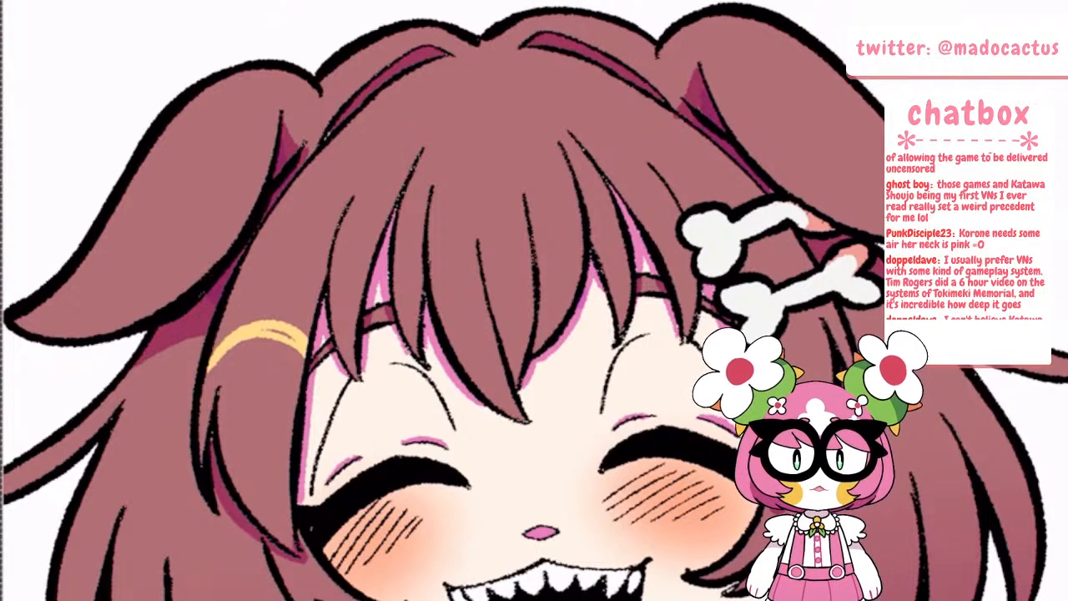
mouse_move(263, 331)
left_mouse_down()
mouse_move(295, 341)
mouse_move(209, 372)
left_mouse_up()
mouse_move(249, 253)
left_mouse_down()
mouse_move(288, 279)
mouse_move(331, 244)
left_mouse_up()
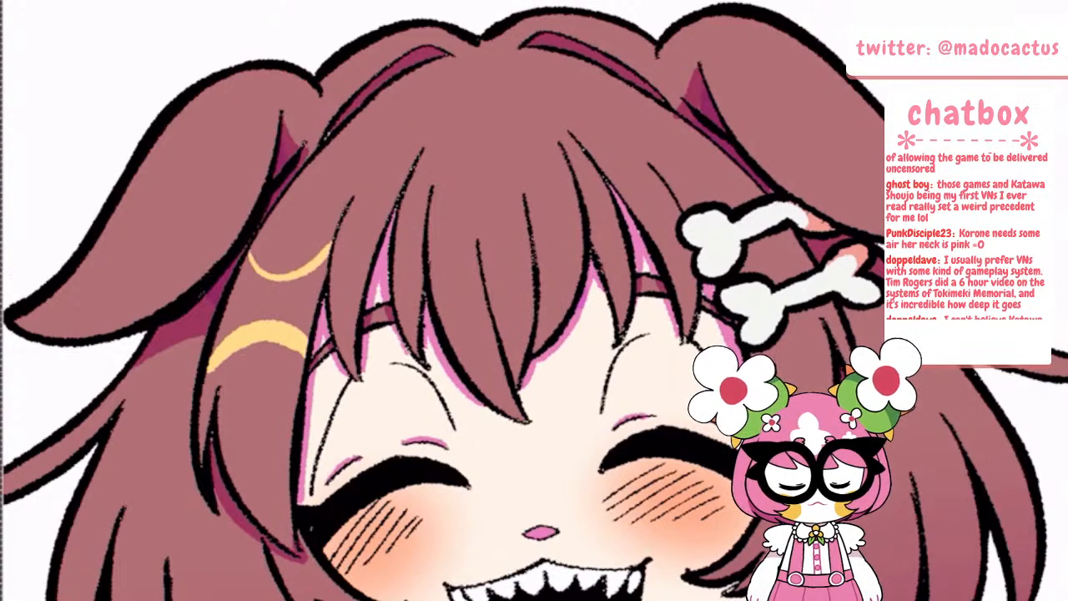
left_click_drag(332, 302, 363, 291)
mouse_move(335, 240)
left_mouse_down()
mouse_move(362, 246)
mouse_move(389, 216)
left_mouse_up()
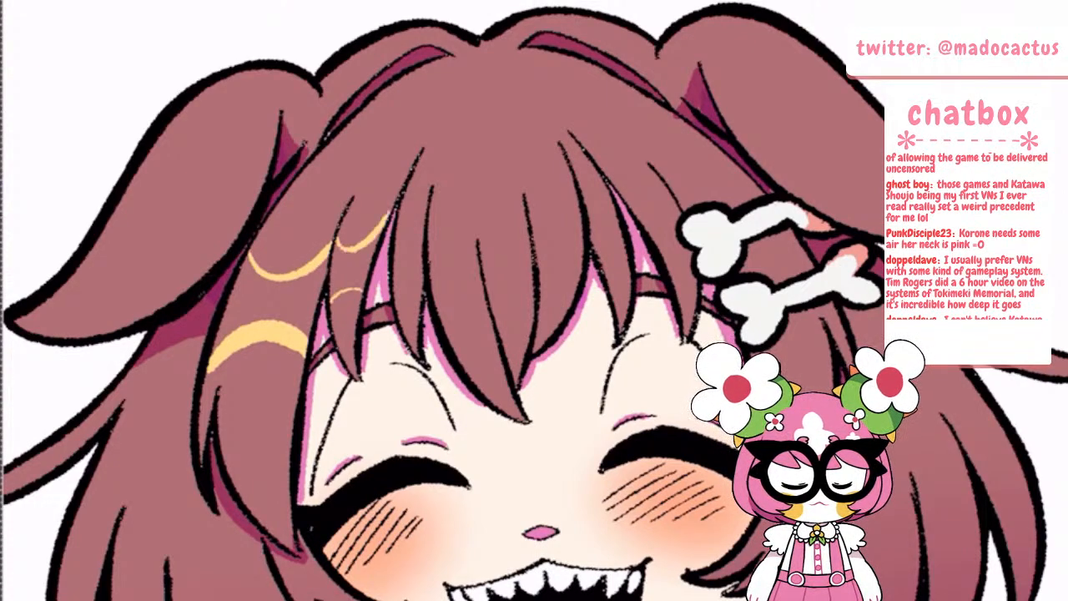
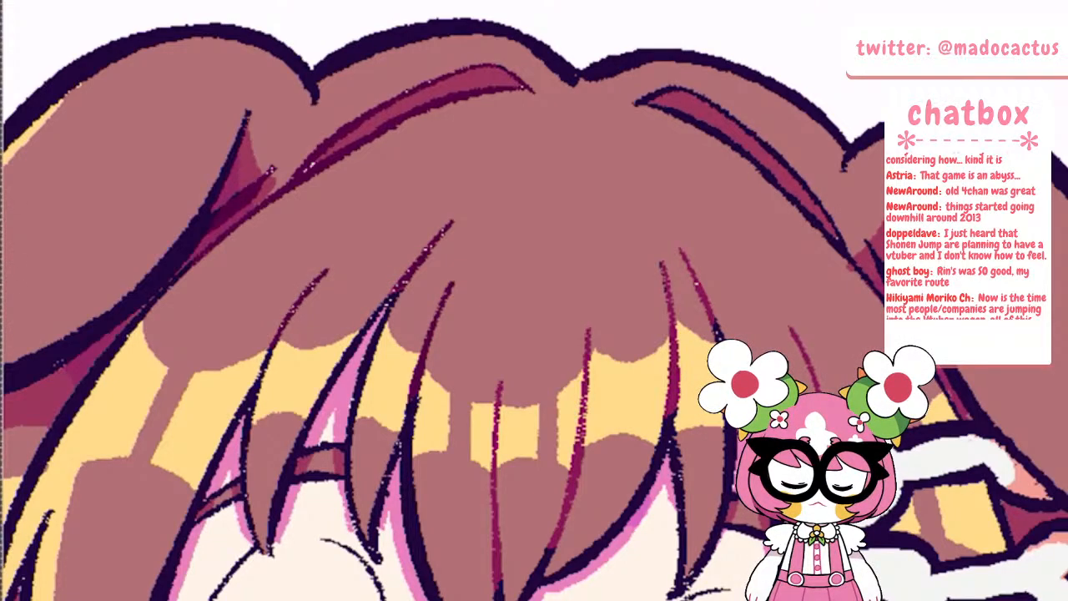
Recolour the fringe strand lines and the lines of the parted hair section on the crown in dark magenta
left_click_drag(552, 546, 584, 429)
left_click_drag(671, 418, 664, 262)
left_click_drag(714, 325, 682, 253)
left_click_drag(818, 390, 791, 329)
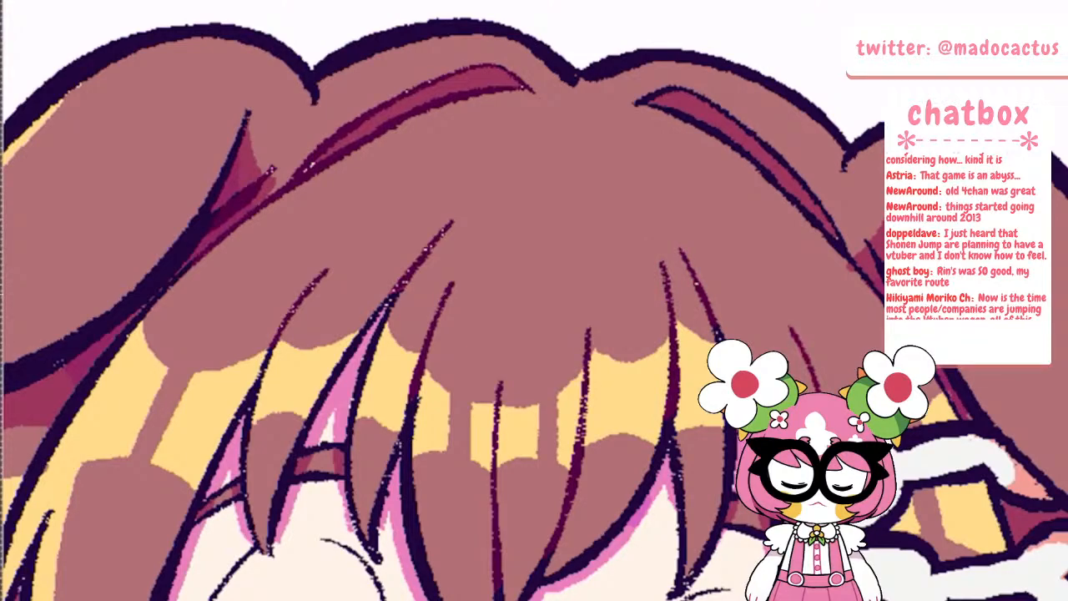
left_click_drag(640, 102, 802, 185)
left_click_drag(740, 154, 826, 235)
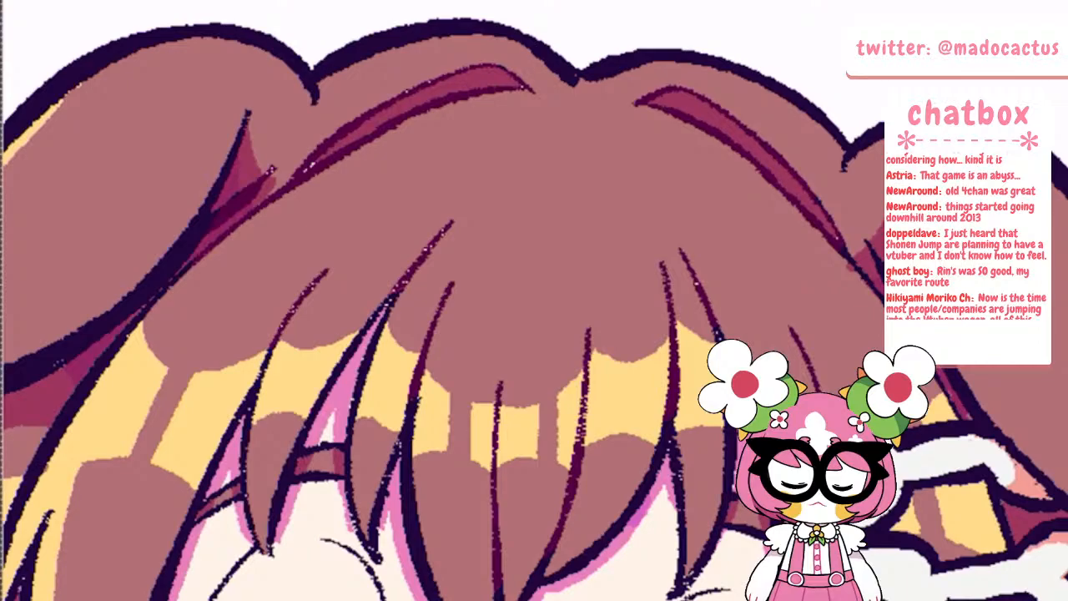
Recolour the hair lines between the bone hairclips and the adjacent drooping ear in dark magenta
scroll(442, 301, "down", 4)
scroll(442, 301, "up", 4)
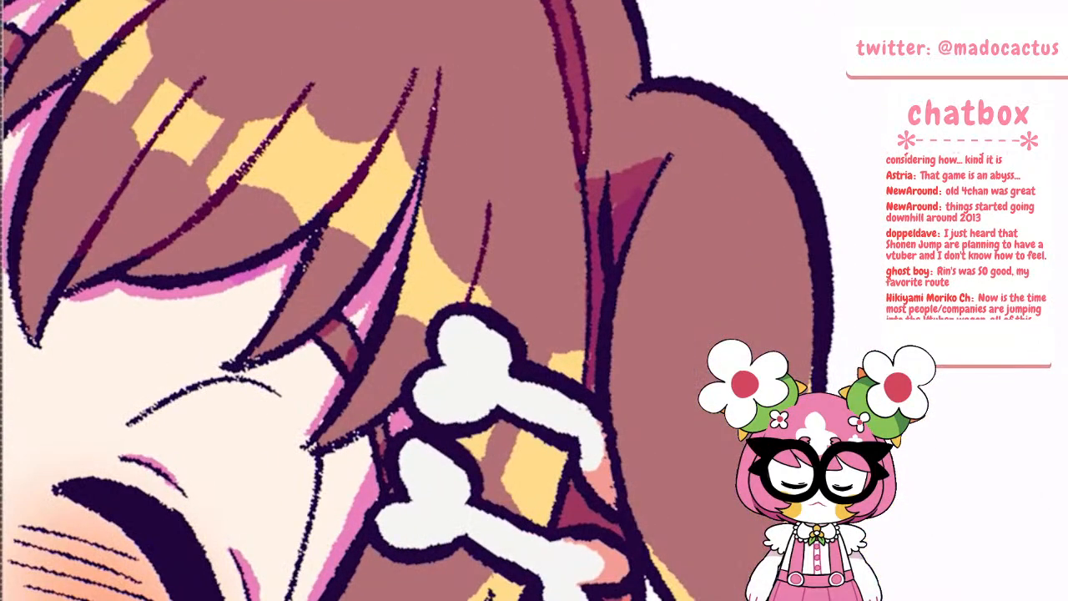
left_click_drag(582, 165, 589, 345)
left_click_drag(605, 184, 605, 265)
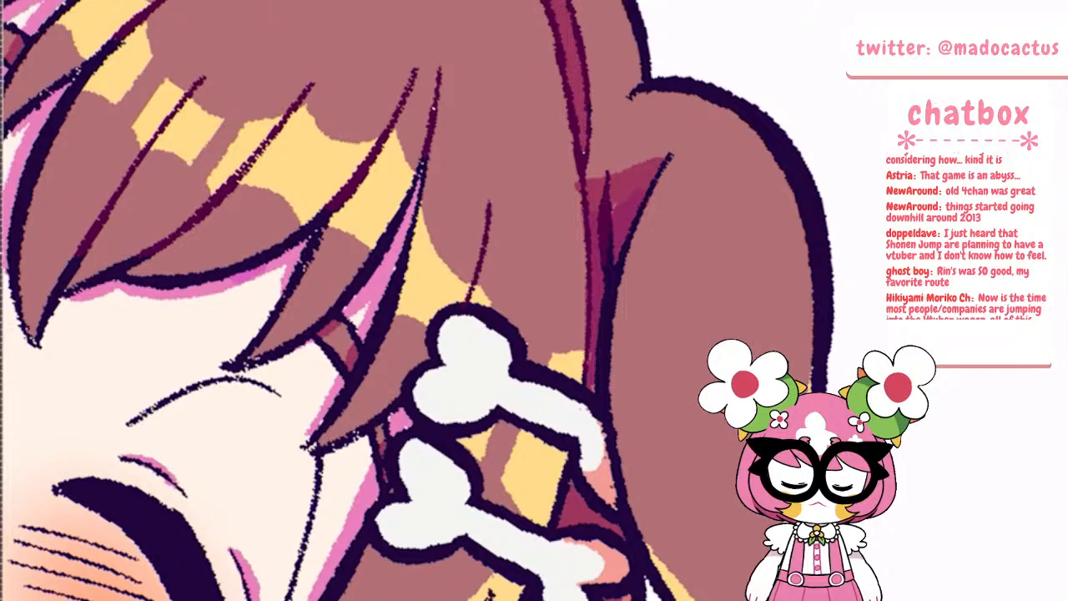
Recolour the inner strand lines of the side hair on both sides of the face in dark magenta
scroll(443, 300, "down", 5)
scroll(442, 300, "up", 5)
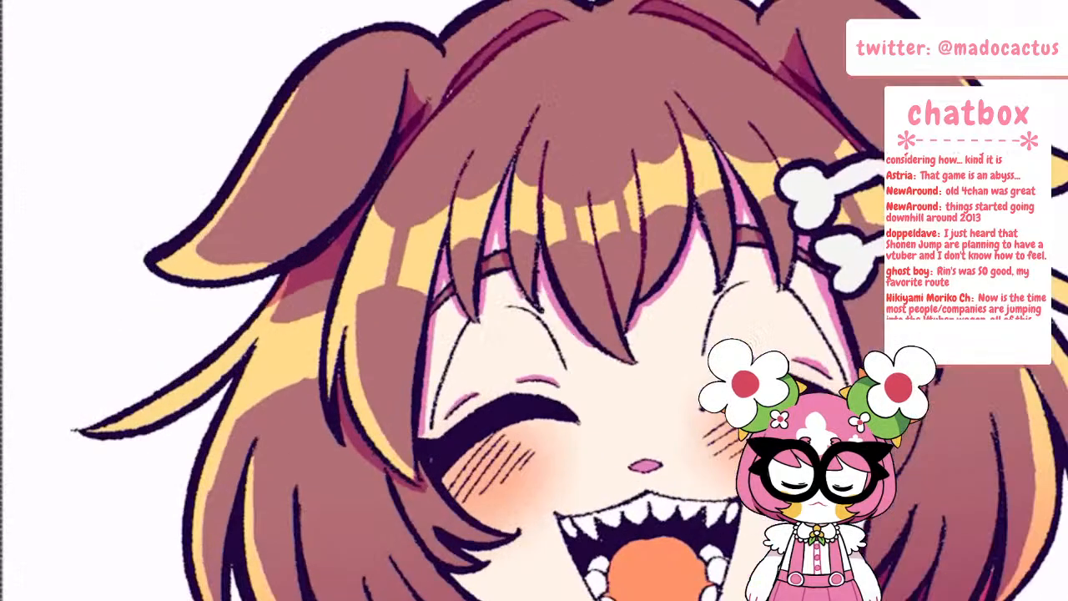
scroll(442, 301, "down", 2)
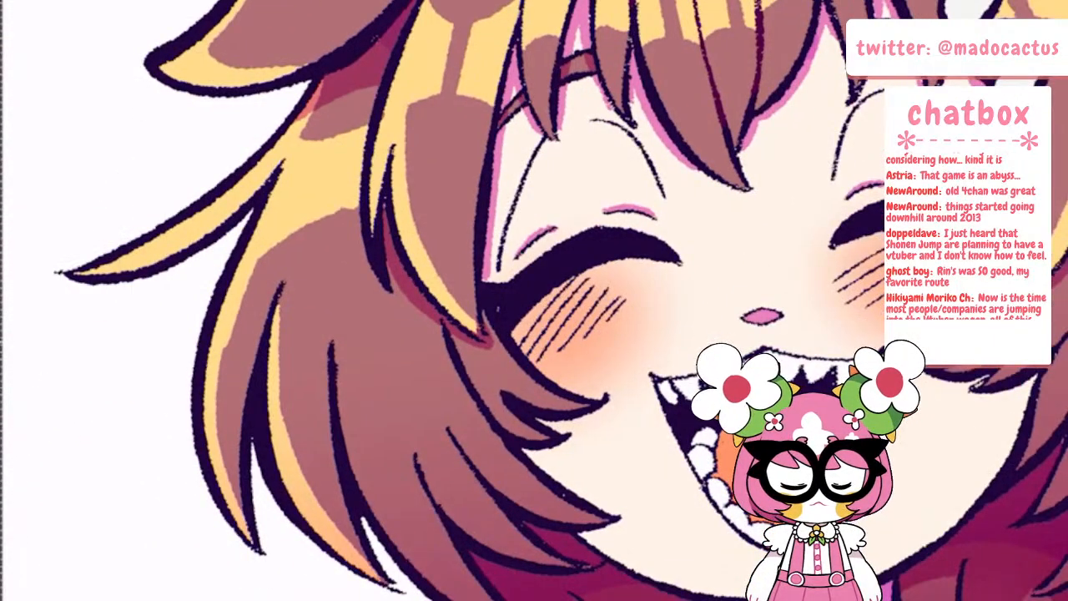
left_click_drag(345, 469, 332, 344)
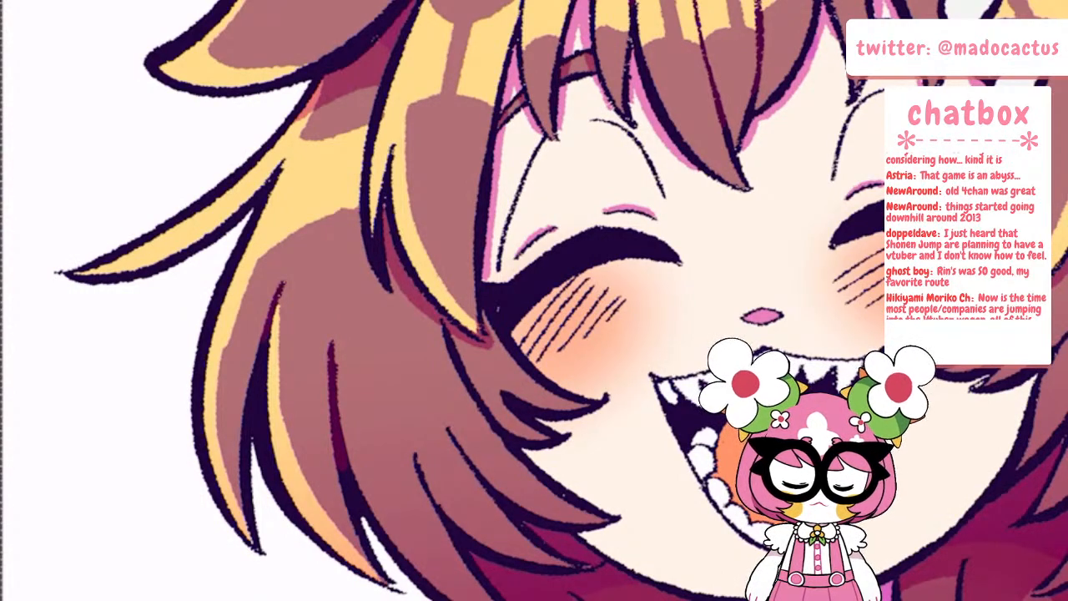
left_click_drag(426, 492, 417, 456)
left_click_drag(446, 326, 492, 415)
scroll(442, 300, "down", 5)
scroll(501, 301, "up", 2)
scroll(726, 250, "up", 2)
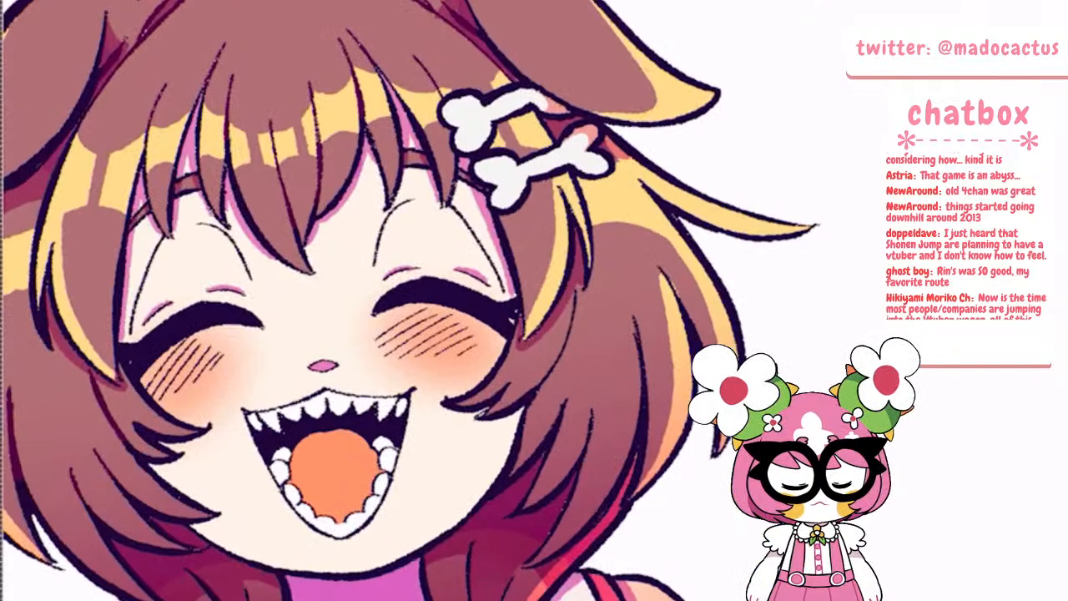
scroll(659, 300, "up", 2)
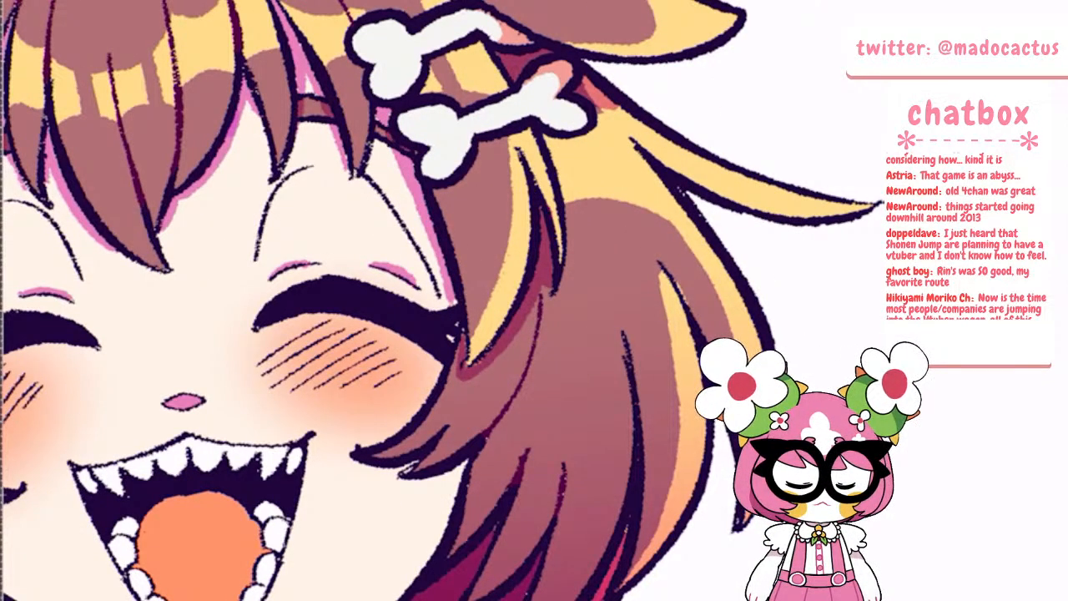
Recolour the blush hatching lines on both cheeks in orange
scroll(659, 250, "down", 5)
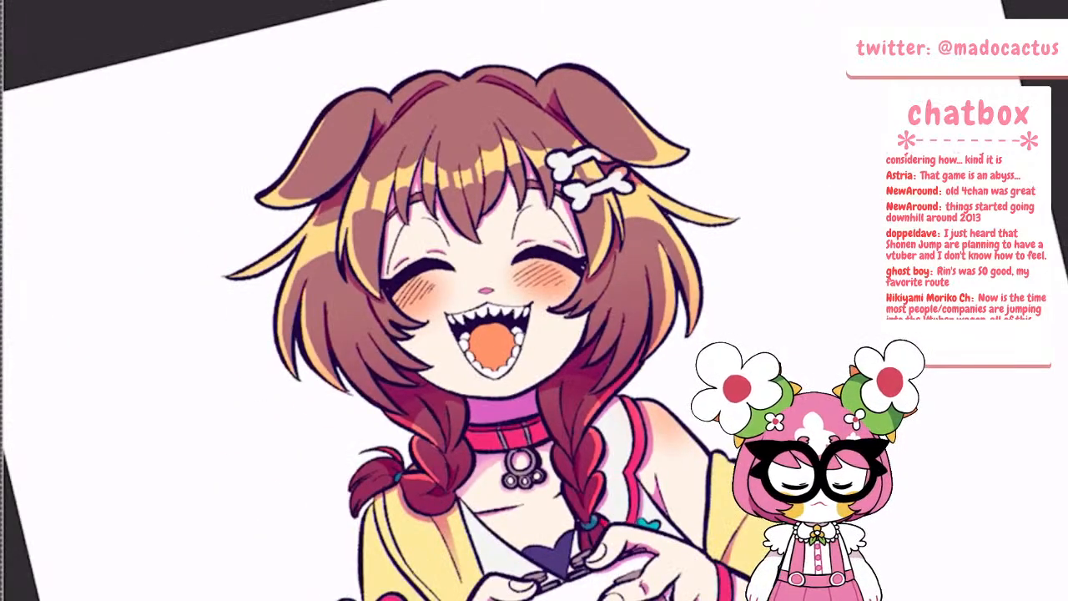
scroll(458, 155, "up", 5)
scroll(534, 301, "down", 5)
scroll(517, 376, "up", 5)
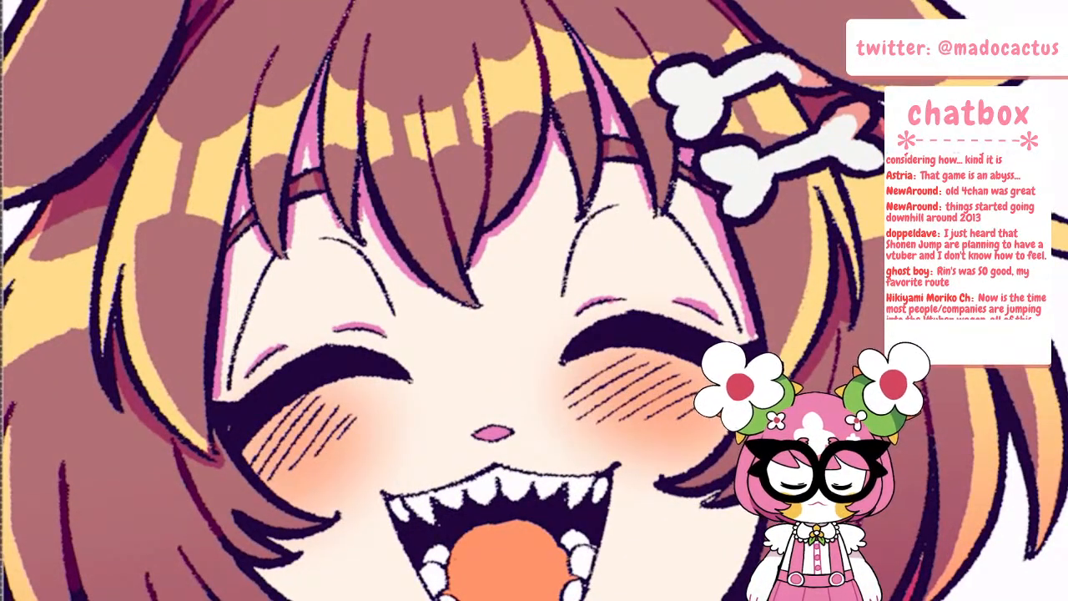
mouse_move(257, 459)
left_mouse_down()
mouse_move(303, 406)
mouse_move(263, 462)
left_mouse_up()
left_click_drag(289, 470, 337, 408)
mouse_move(323, 444)
left_mouse_down()
mouse_move(356, 414)
mouse_move(315, 456)
left_mouse_up()
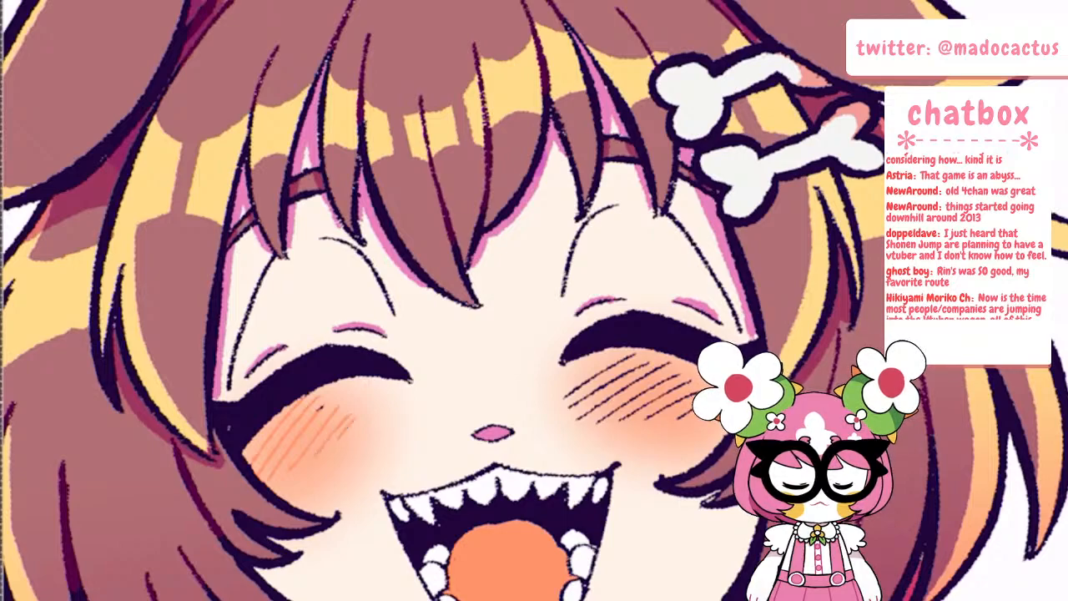
left_click_drag(611, 363, 565, 399)
left_click_drag(569, 409, 638, 367)
left_click_drag(604, 424, 665, 388)
left_click_drag(678, 362, 637, 368)
left_click_drag(636, 352, 610, 368)
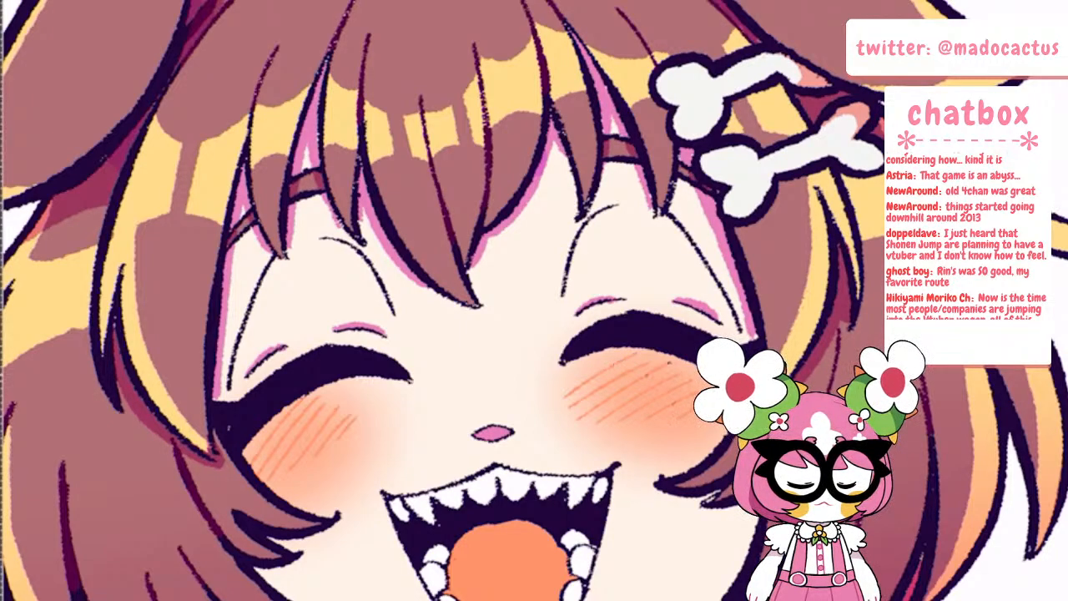
Try recolouring the crease line beside one closed eye in orange and in pink
scroll(501, 300, "down", 5)
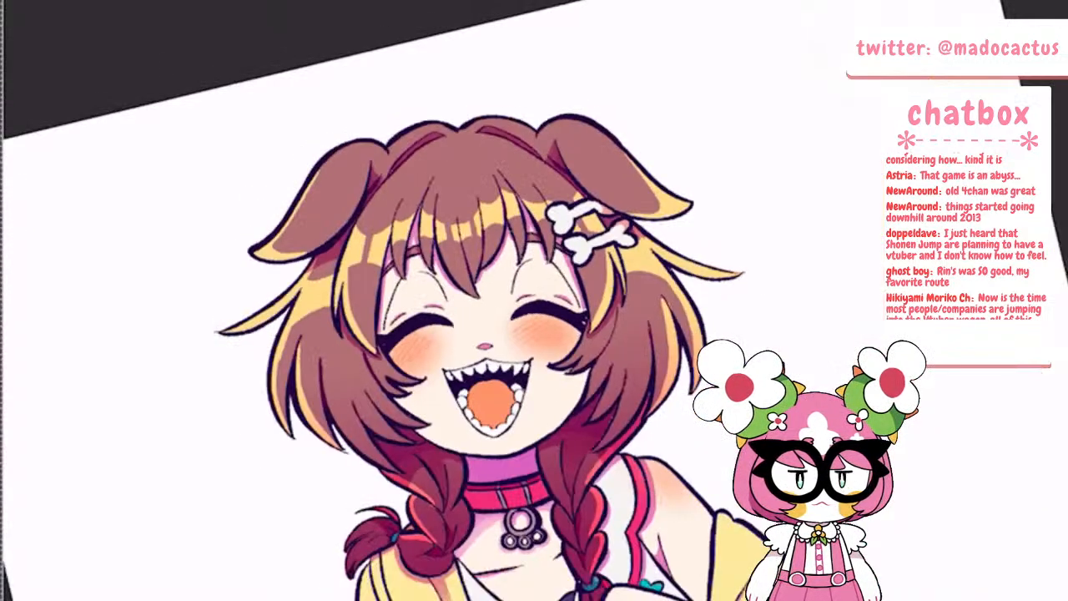
scroll(547, 372, "up", 5)
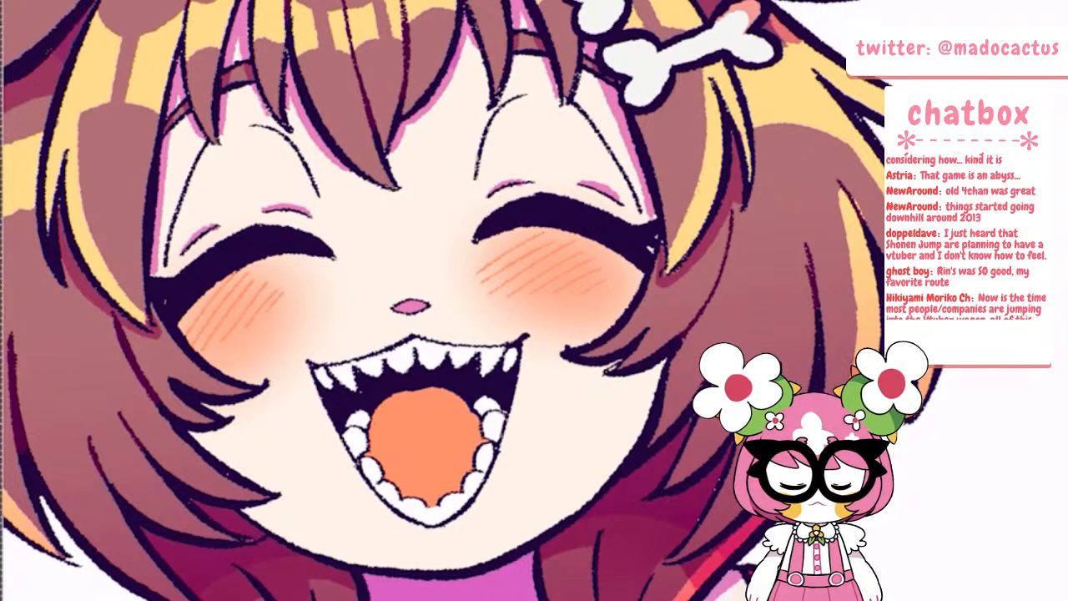
left_click_drag(201, 150, 167, 259)
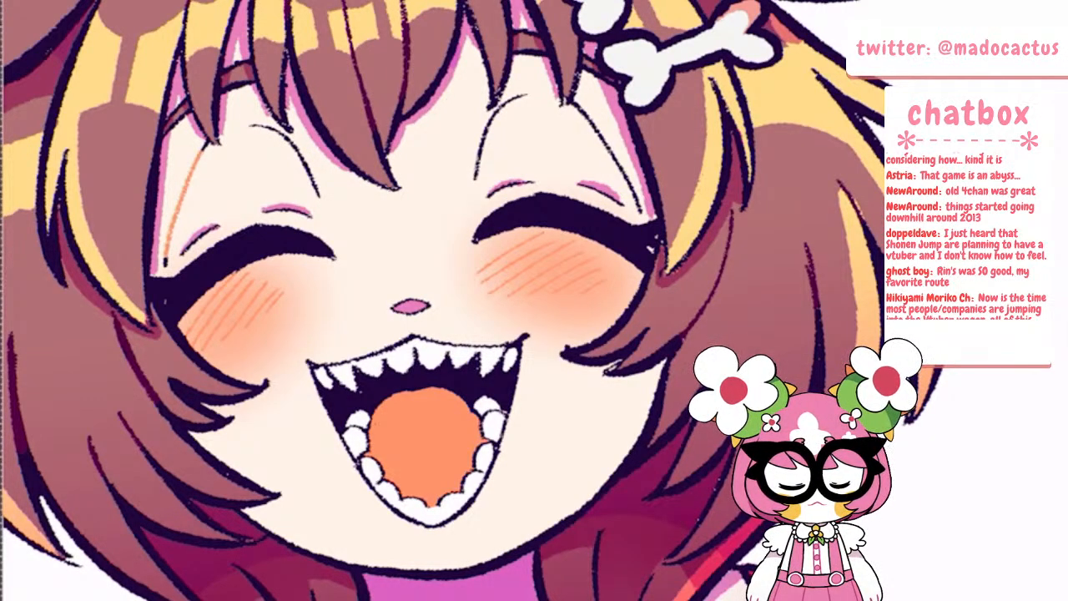
key("ctrl+z")
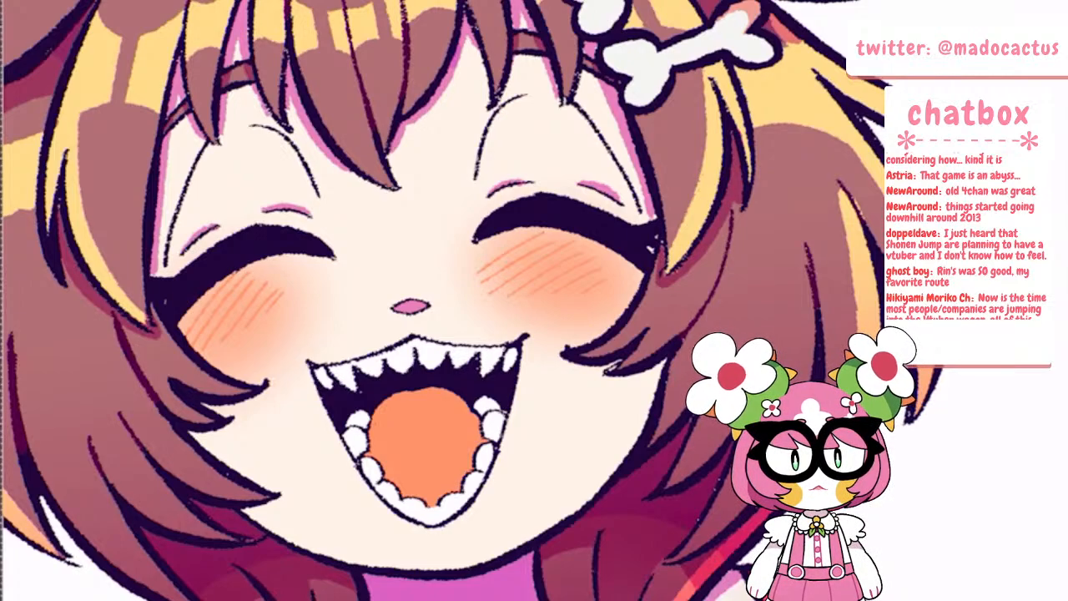
mouse_move(205, 148)
left_mouse_down()
mouse_move(164, 268)
mouse_move(219, 225)
left_mouse_up()
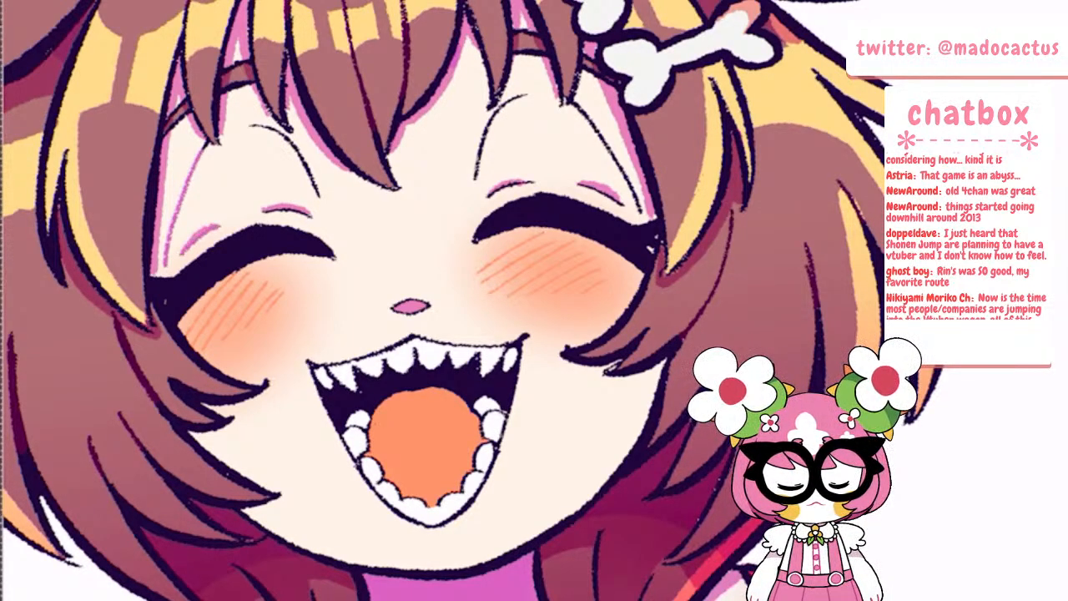
scroll(221, 180, "down", 4)
scroll(218, 177, "up", 4)
key("ctrl+z")
key("ctrl+z")
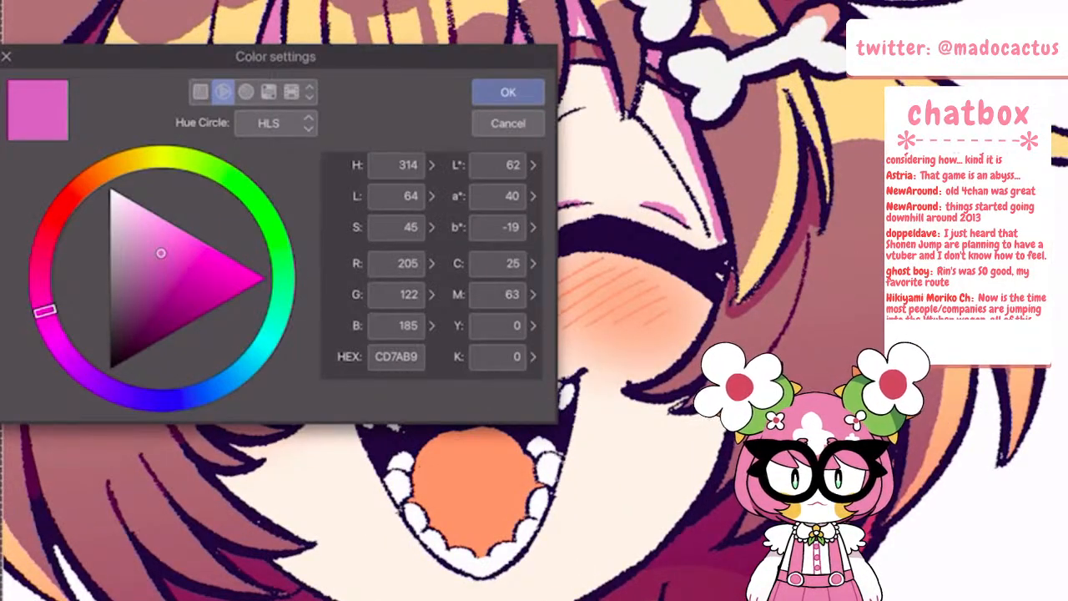
Choose a deep crimson and recolour the crease and eyelid lines around both closed eyes and the nose outline
left_click_drag(45, 311, 41, 255)
left_click_drag(161, 252, 160, 303)
left_click(508, 92)
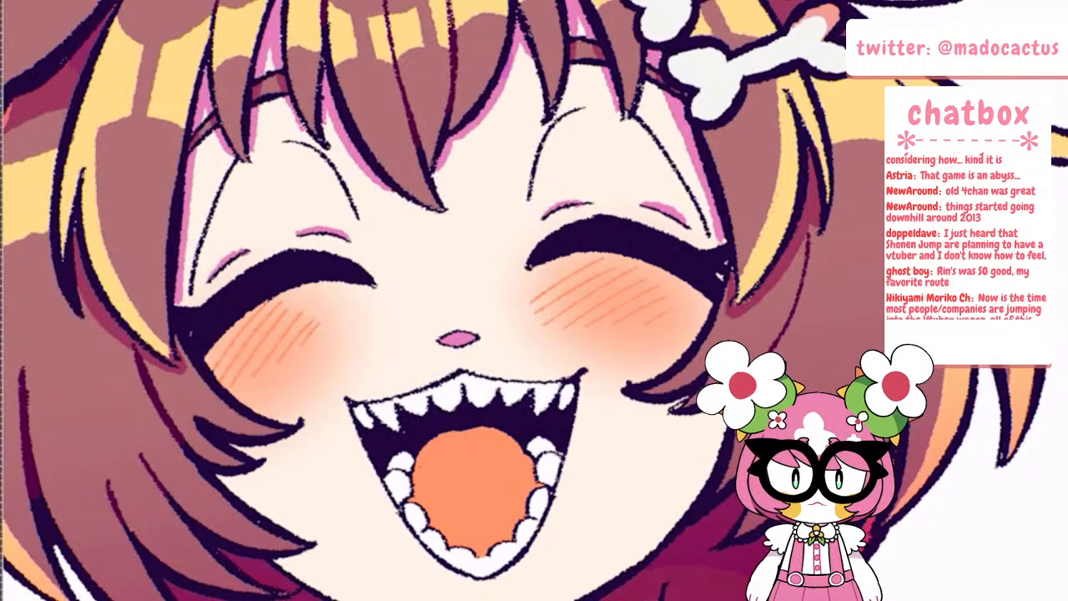
left_click_drag(234, 165, 190, 295)
left_click_drag(248, 250, 208, 282)
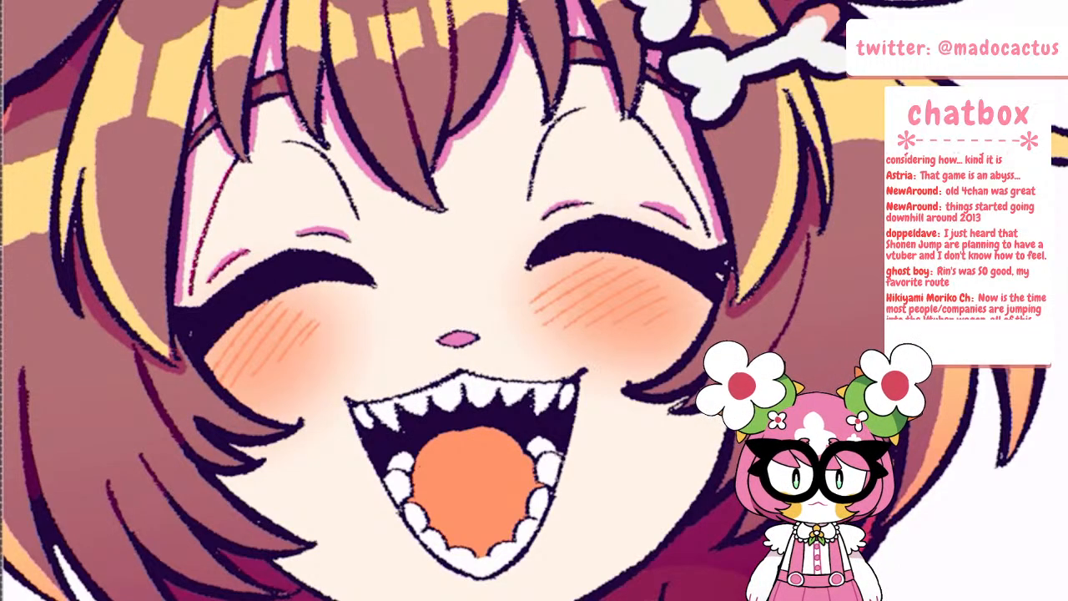
left_click_drag(347, 239, 318, 232)
left_click_drag(288, 141, 354, 209)
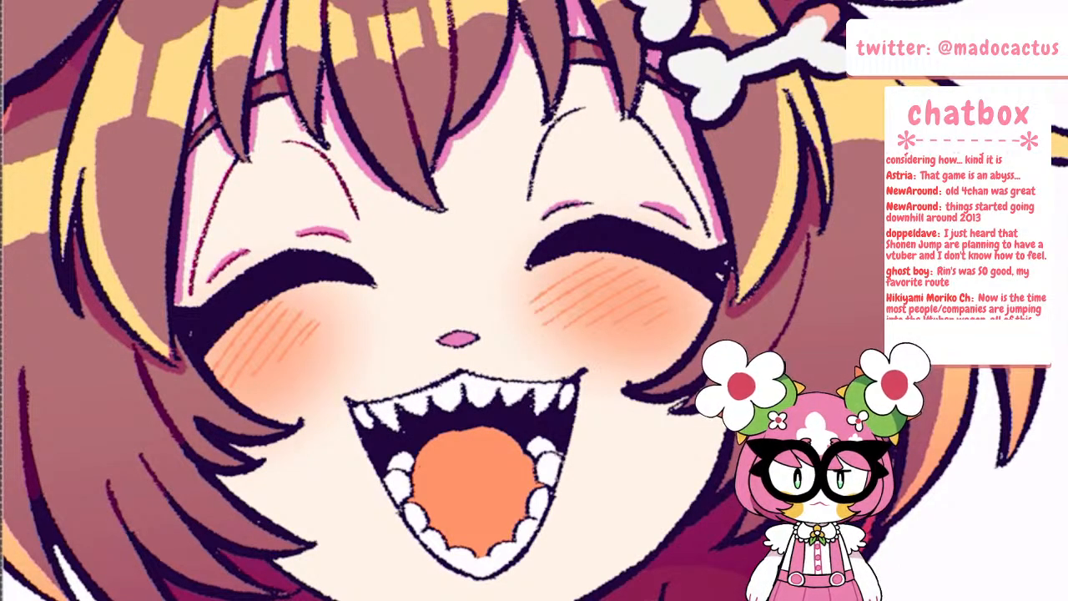
left_click_drag(458, 332, 478, 339)
left_click_drag(559, 119, 529, 200)
mouse_move(639, 120)
left_mouse_down()
mouse_move(704, 219)
mouse_move(652, 208)
left_mouse_up()
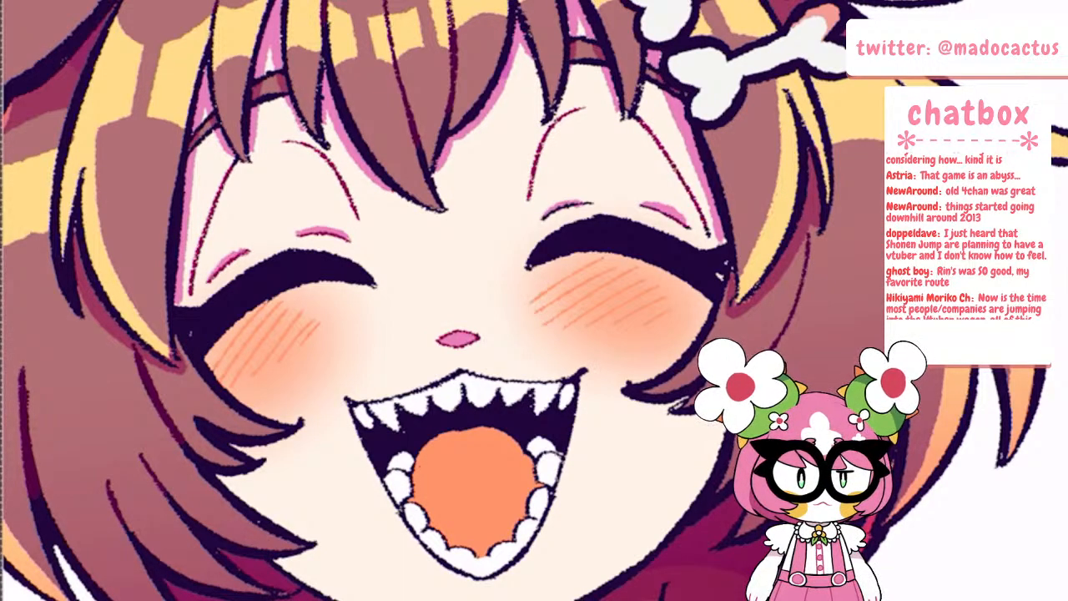
left_click_drag(584, 203, 544, 220)
Fill the dark mouth interior with deep magenta and recolour the outlines around the mouth and teeth
scroll(513, 117, "down", 2)
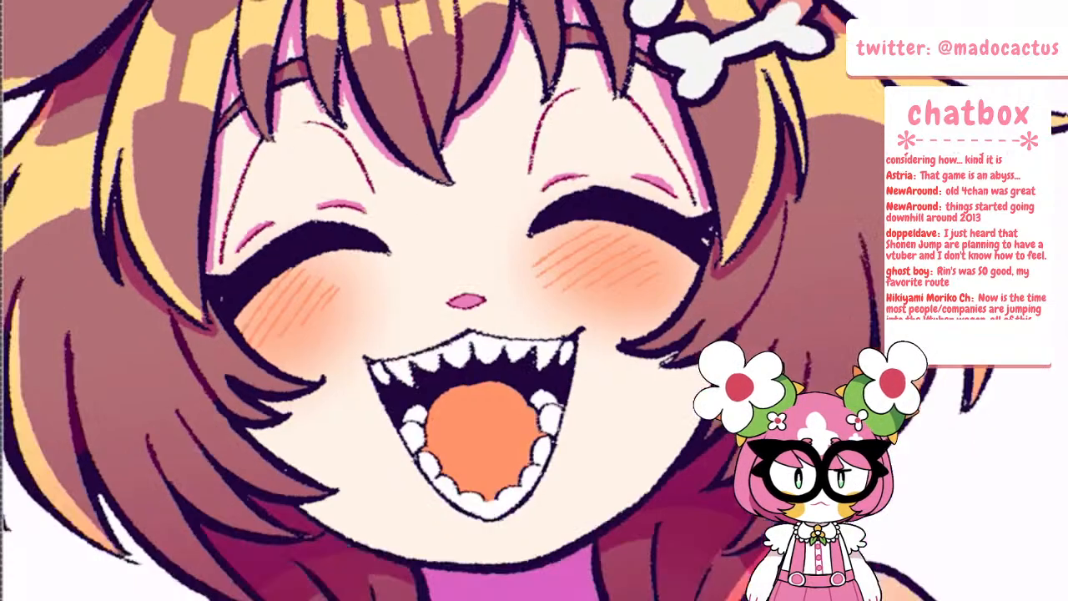
scroll(509, 501, "up", 4)
left_click(351, 290)
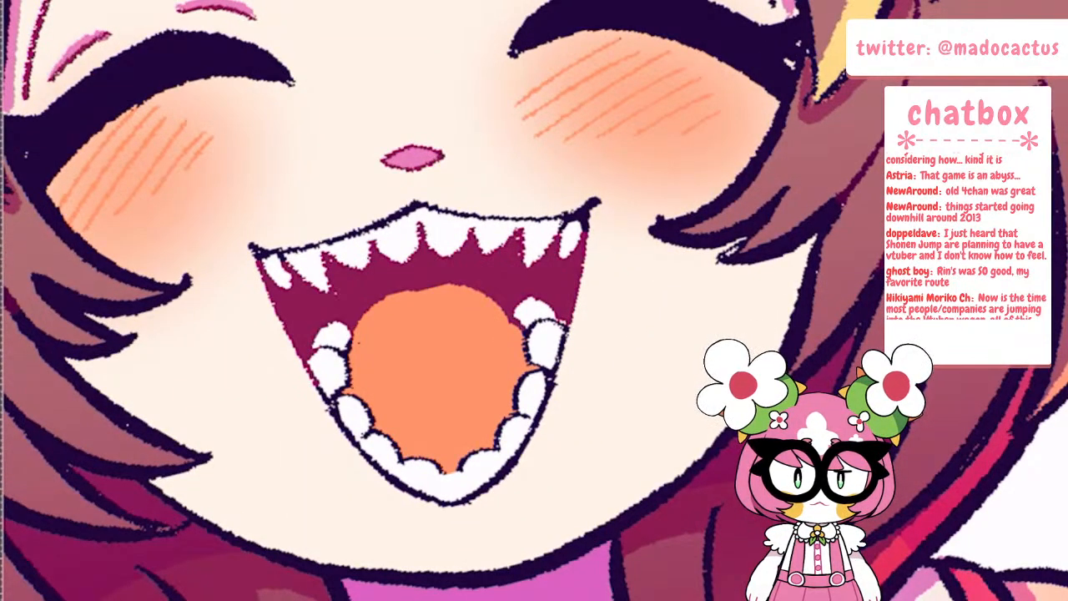
scroll(351, 294, "down", 4)
scroll(427, 261, "up", 3)
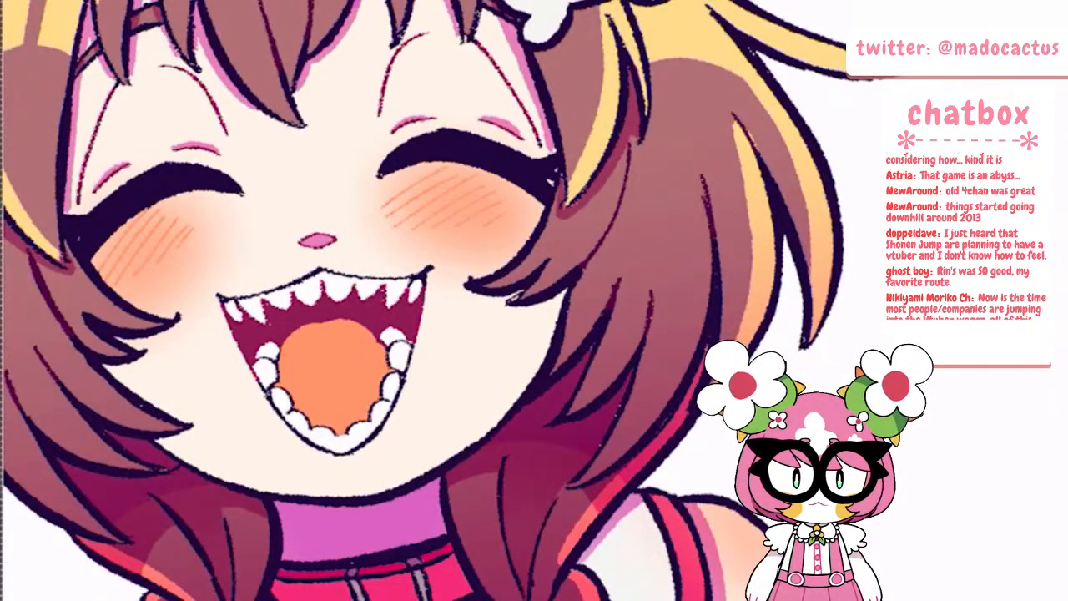
left_click_drag(220, 297, 324, 268)
left_click_drag(411, 276, 431, 268)
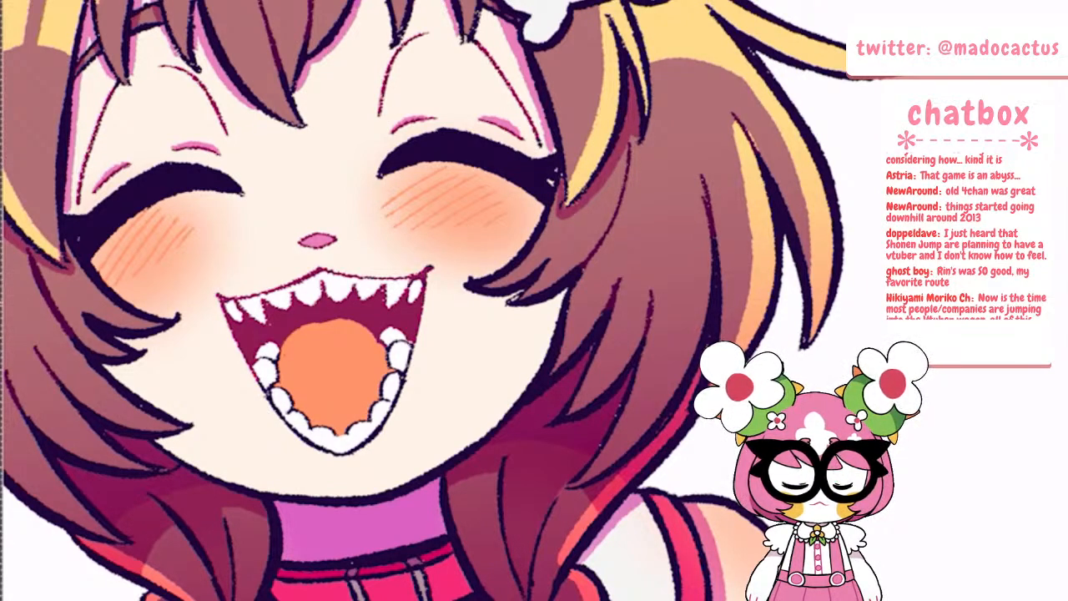
mouse_move(263, 386)
left_mouse_down()
mouse_move(291, 429)
mouse_move(330, 453)
mouse_move(401, 392)
mouse_move(390, 343)
mouse_move(412, 344)
left_mouse_up()
Recolour the chest crease line and the short collarbone mark beside the braid in crimson
scroll(360, 279, "down", 6)
left_click_drag(359, 279, 376, 179)
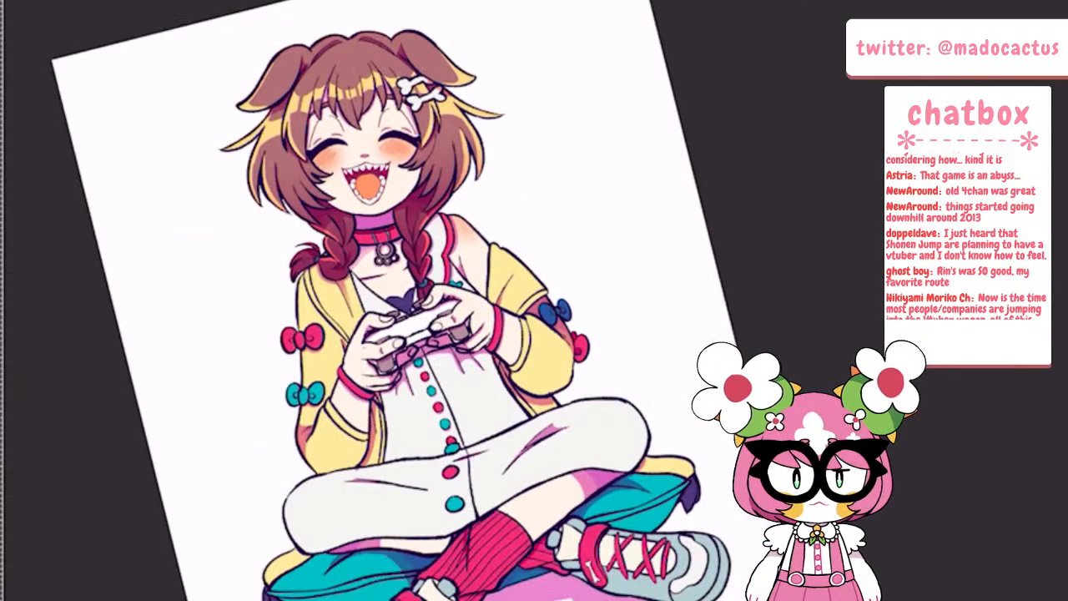
scroll(400, 246, "up", 6)
left_click_drag(93, 412, 222, 391)
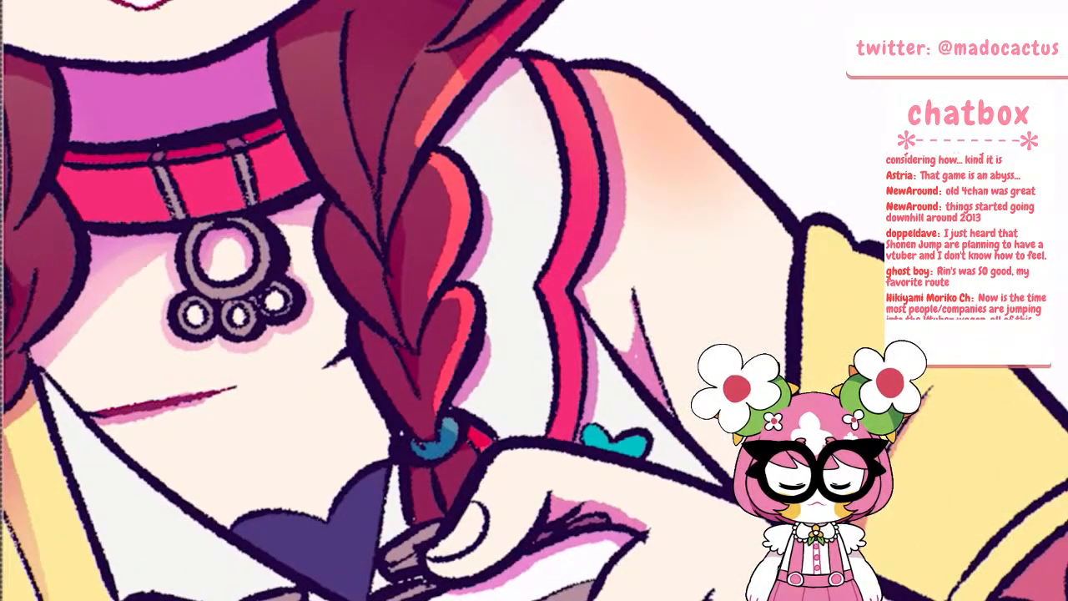
left_click_drag(326, 365, 346, 352)
Choose a dark magenta and recolour the front striped sock's vertical stripes below the diagonal fold
scroll(333, 259, "down", 6)
left_click_drag(359, 313, 367, 225)
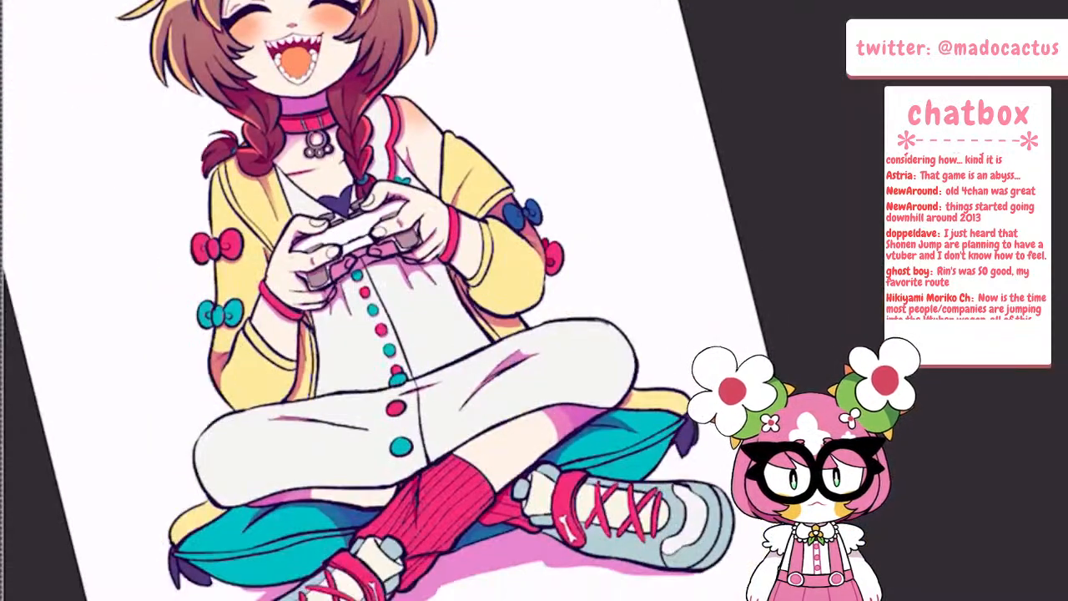
scroll(408, 227, "up", 1)
scroll(402, 400, "up", 2)
scroll(425, 302, "down", 4)
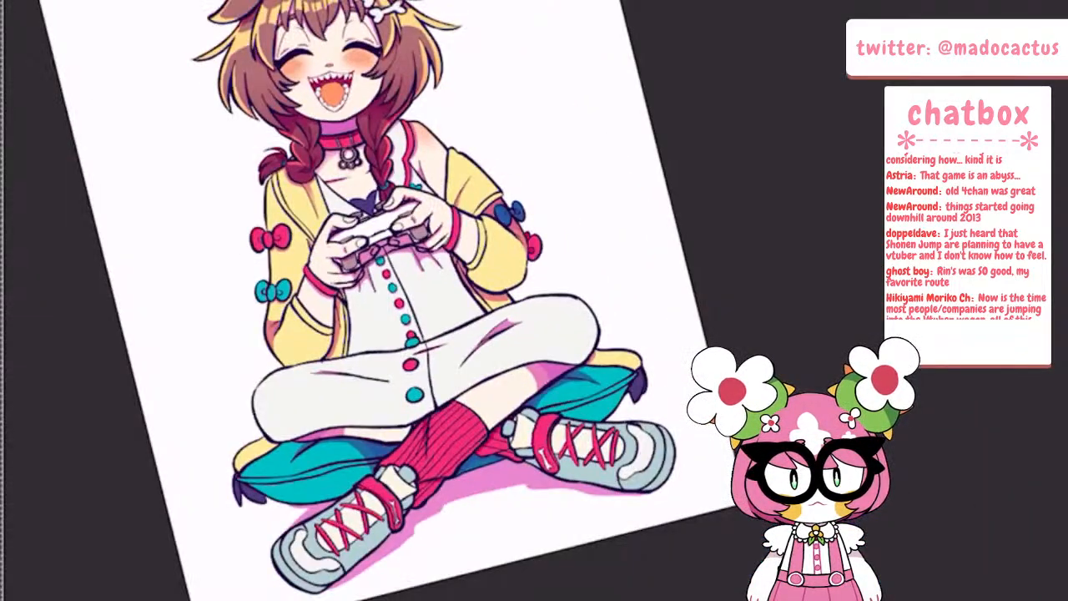
scroll(525, 468, "up", 3)
left_click_drag(528, 471, 600, 409)
scroll(505, 417, "up", 6)
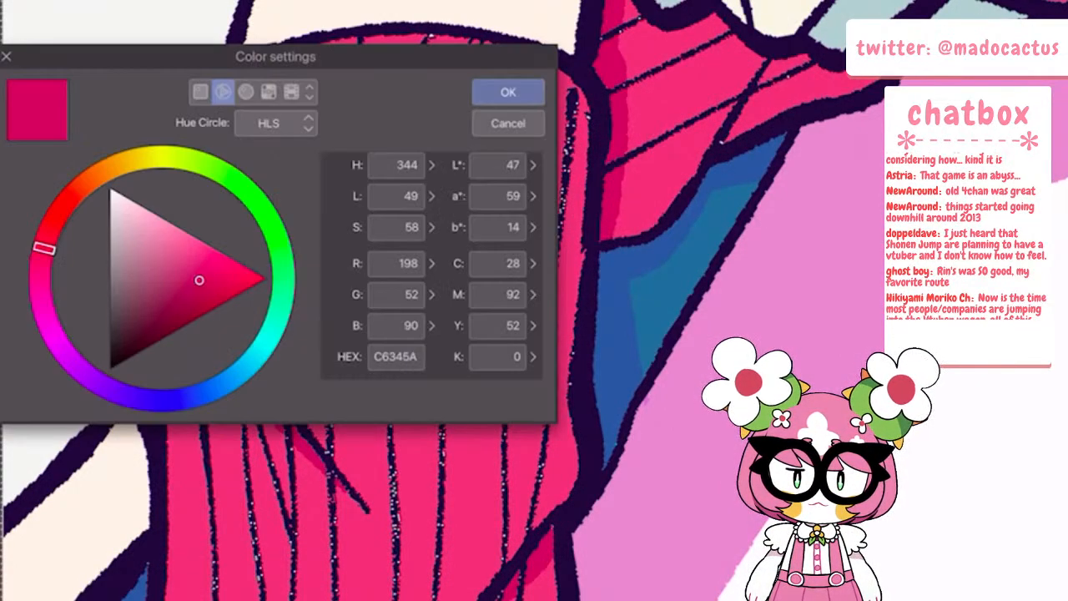
left_click_drag(43, 248, 40, 277)
left_click_drag(199, 280, 176, 304)
left_click(508, 92)
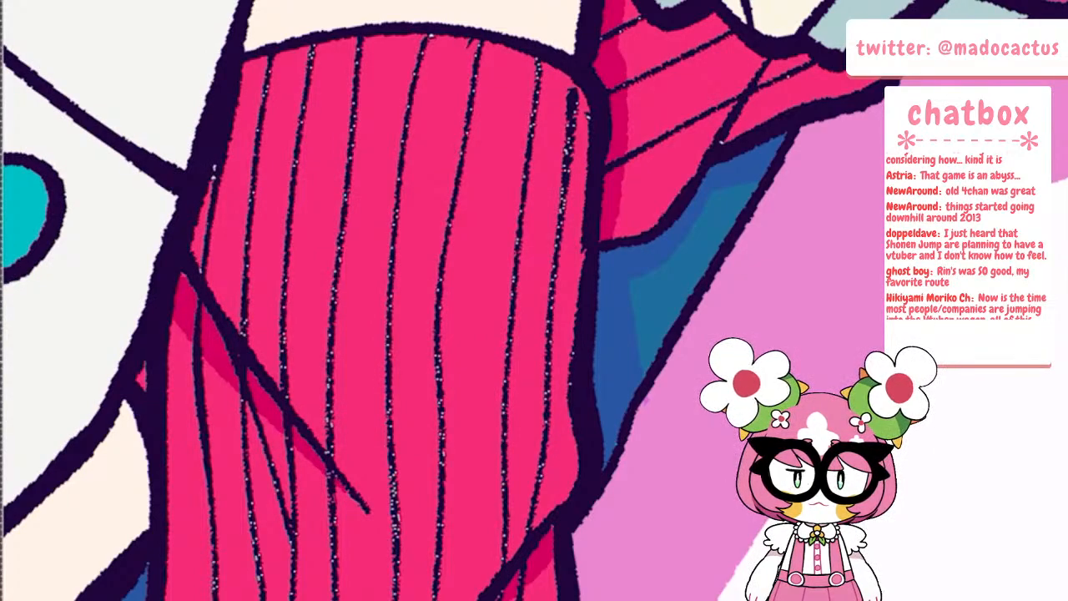
left_click_drag(195, 352, 219, 600)
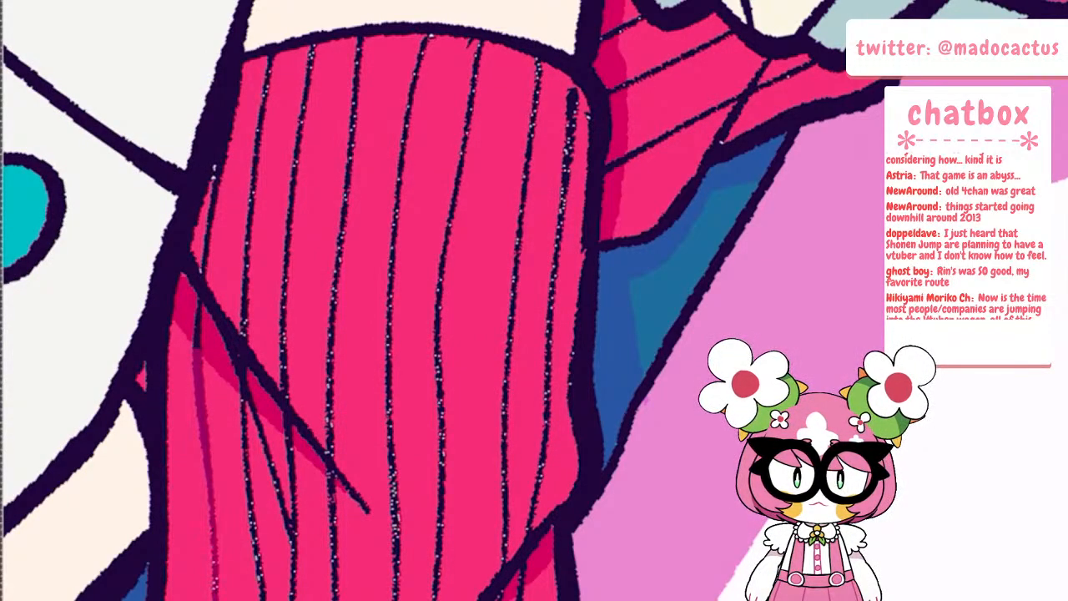
left_click_drag(240, 402, 265, 600)
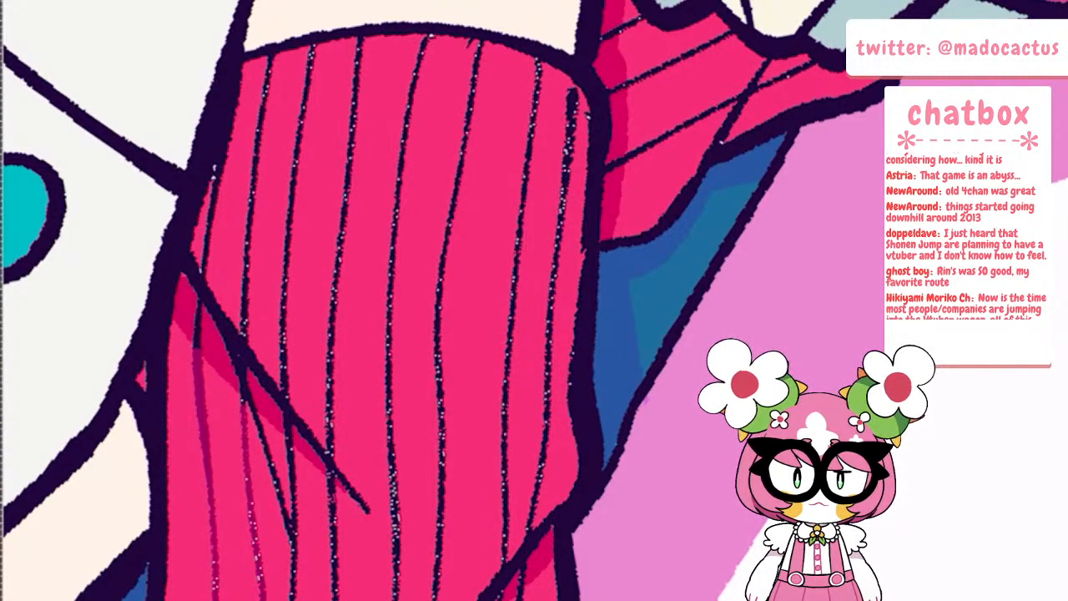
left_click_drag(255, 414, 296, 538)
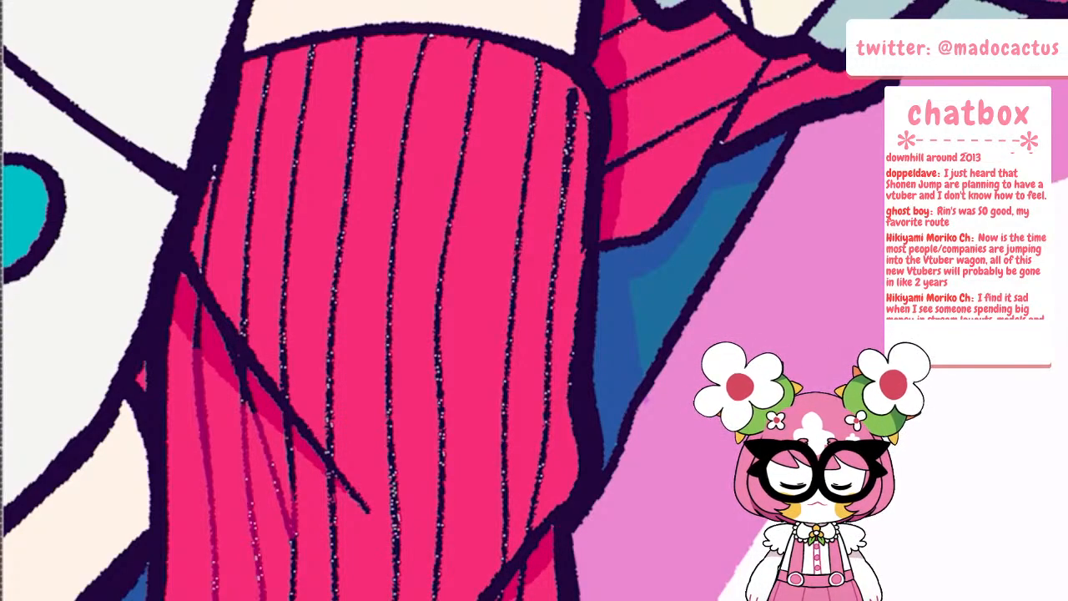
left_click_drag(288, 442, 291, 599)
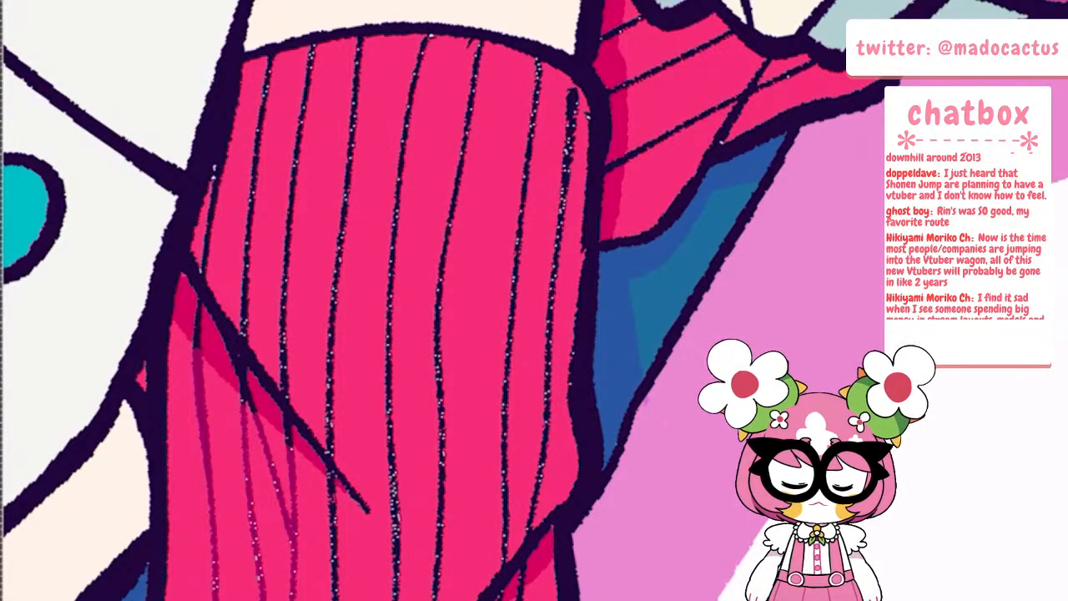
Recolour the remaining stripes on the front sock's upper part and outer side in the same dark magenta
left_click_drag(207, 262, 221, 152)
mouse_move(244, 329)
left_mouse_down()
mouse_move(249, 175)
mouse_move(269, 62)
mouse_move(297, 155)
mouse_move(286, 386)
mouse_move(329, 444)
mouse_move(360, 42)
left_mouse_up()
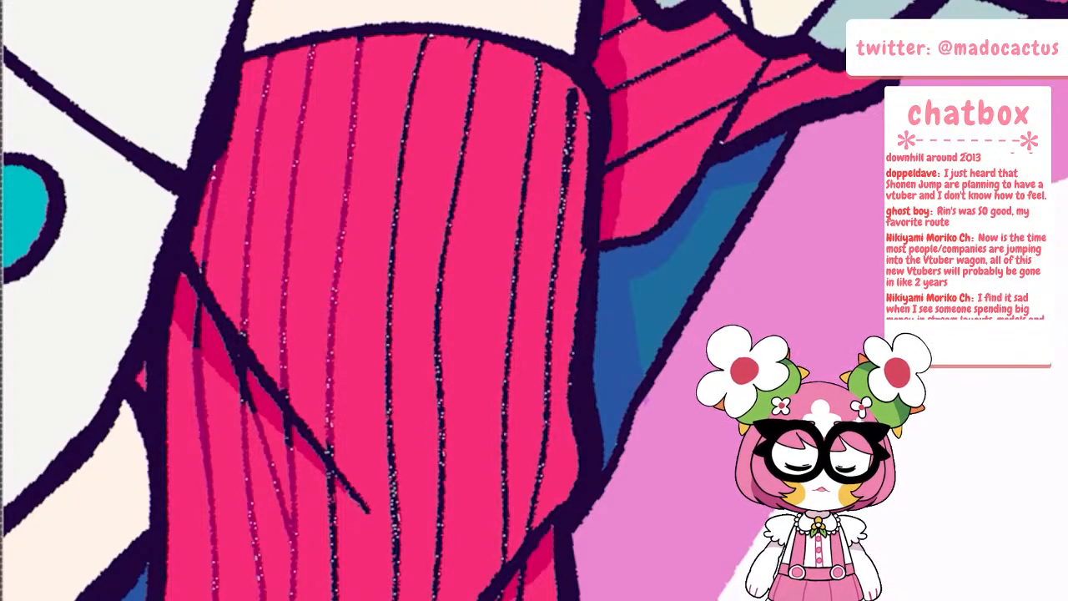
mouse_move(425, 35)
left_mouse_down()
mouse_move(399, 192)
mouse_move(395, 600)
mouse_move(476, 47)
left_mouse_up()
left_click_drag(535, 61, 507, 558)
mouse_move(534, 519)
left_mouse_down()
mouse_move(549, 275)
mouse_move(578, 89)
left_mouse_up()
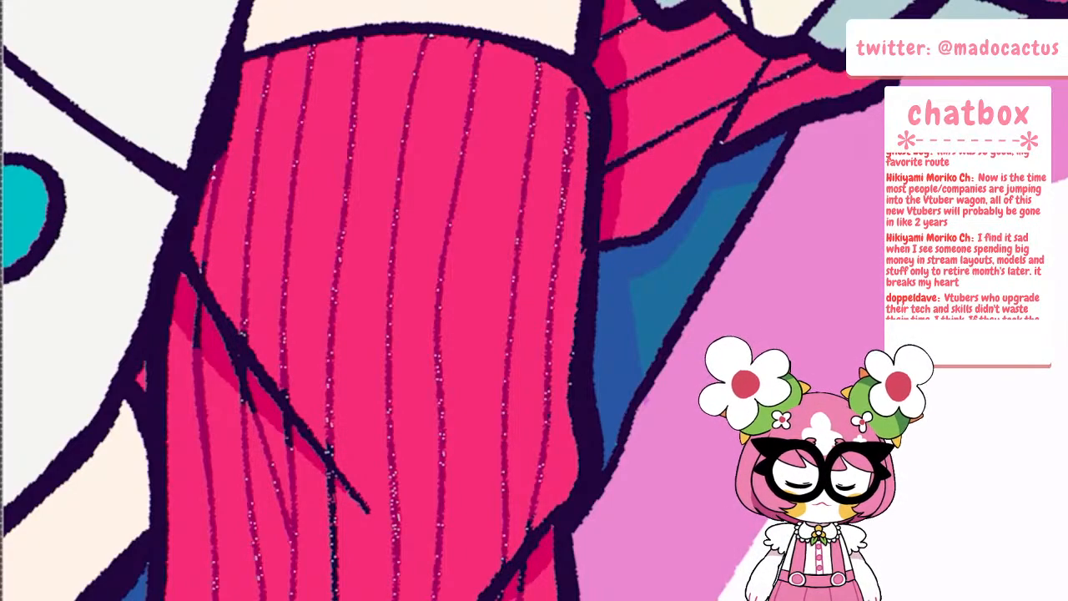
Recolour the three short stripes on the rear sock beside the shoe tongue in dark magenta
scroll(367, 301, "down", 6)
scroll(392, 317, "up", 5)
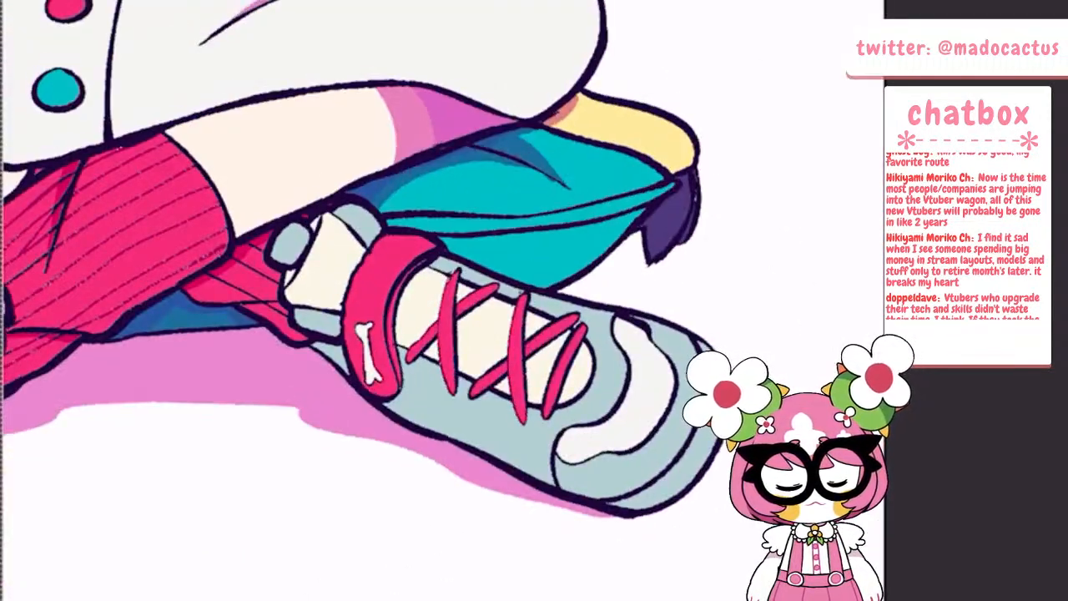
scroll(392, 317, "up", 2)
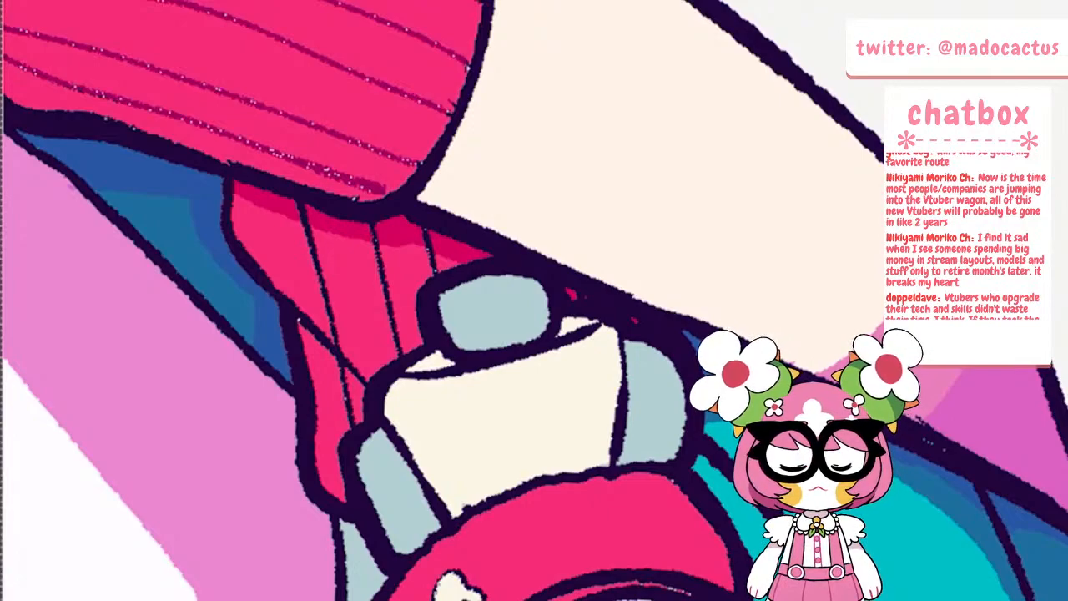
left_click_drag(307, 225, 353, 421)
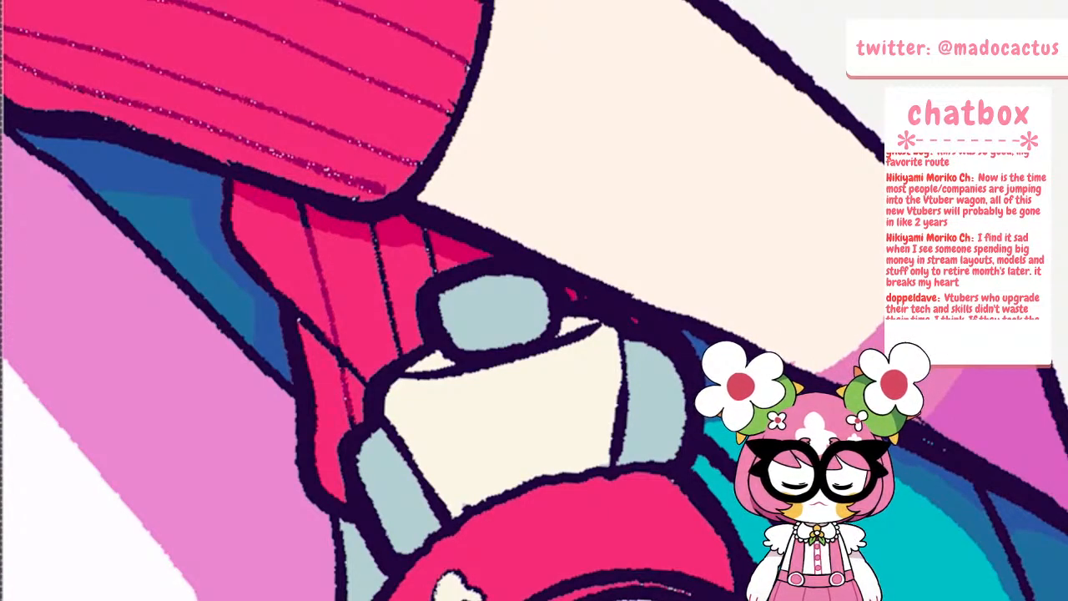
left_click_drag(378, 247, 399, 351)
left_click_drag(430, 252, 436, 267)
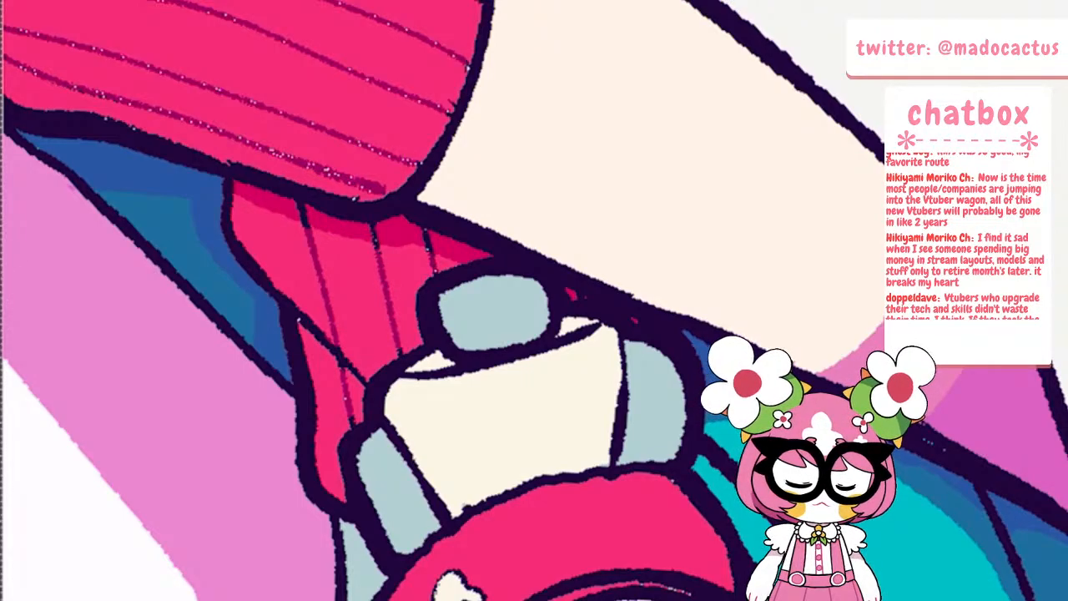
Choose a darker plum and recolour the front sock's diagonal fold line and the stripe ends in its shadow
scroll(517, 300, "down", 8)
scroll(467, 300, "up", 5)
key("minus")
scroll(497, 288, "up", 5)
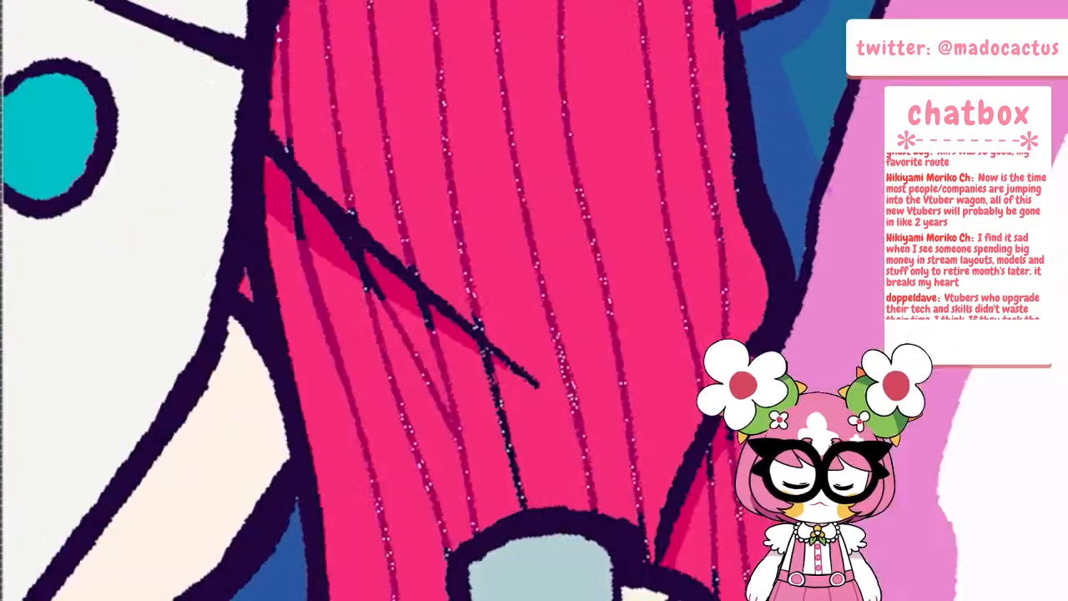
scroll(703, 401, "up", 2)
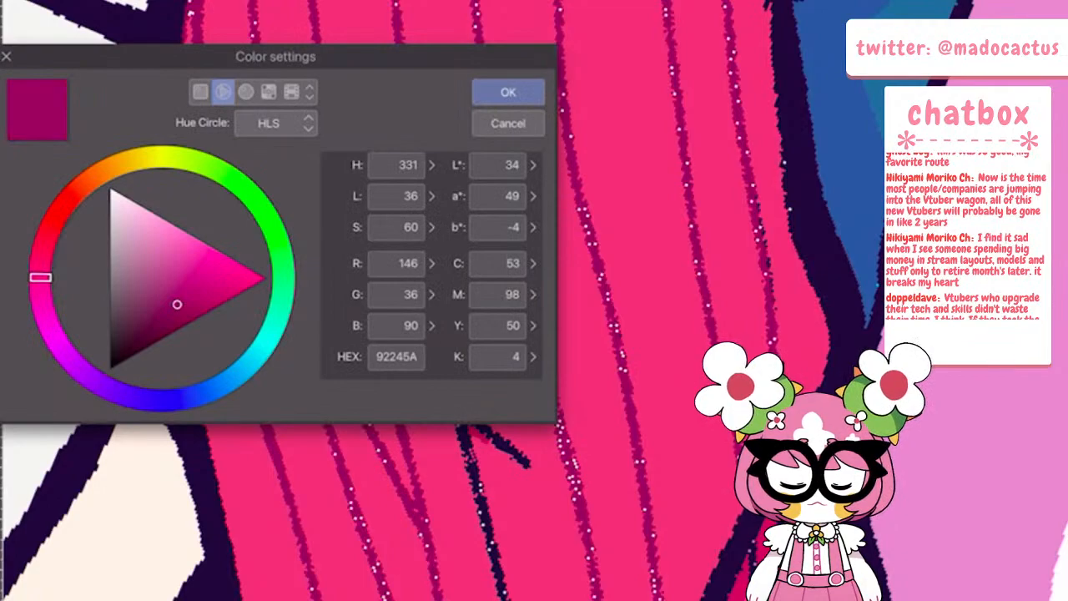
left_click_drag(40, 277, 43, 307)
left_click_drag(177, 304, 144, 326)
left_click(508, 92)
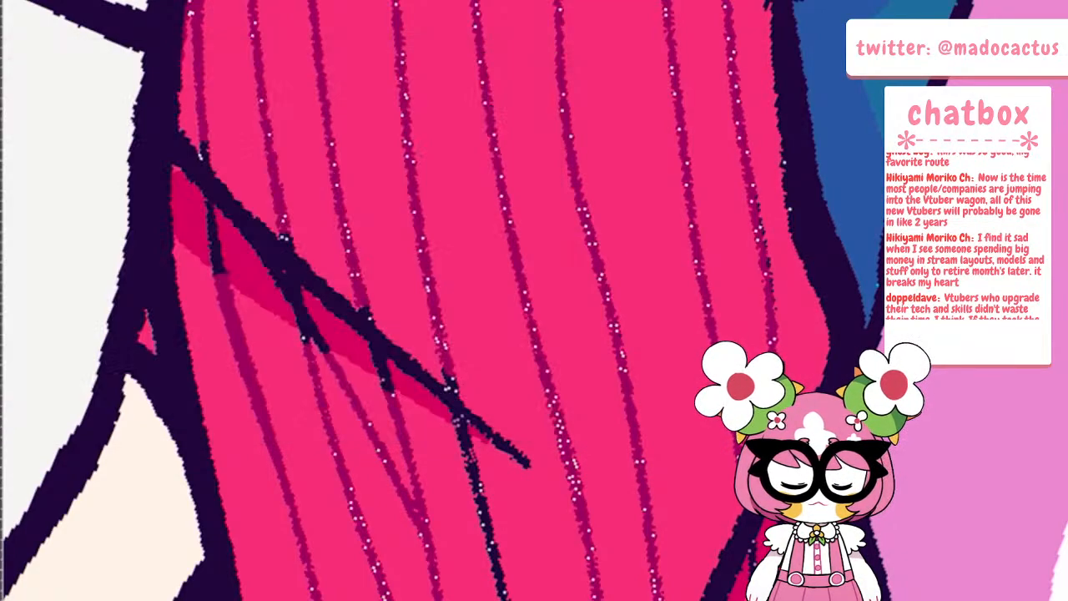
mouse_move(186, 152)
left_mouse_down()
mouse_move(202, 189)
mouse_move(248, 222)
mouse_move(221, 271)
left_mouse_up()
mouse_move(247, 222)
left_mouse_down()
mouse_move(289, 272)
mouse_move(324, 350)
left_mouse_up()
mouse_move(310, 273)
left_mouse_down()
mouse_move(379, 340)
mouse_move(387, 381)
mouse_move(480, 426)
mouse_move(524, 461)
left_mouse_up()
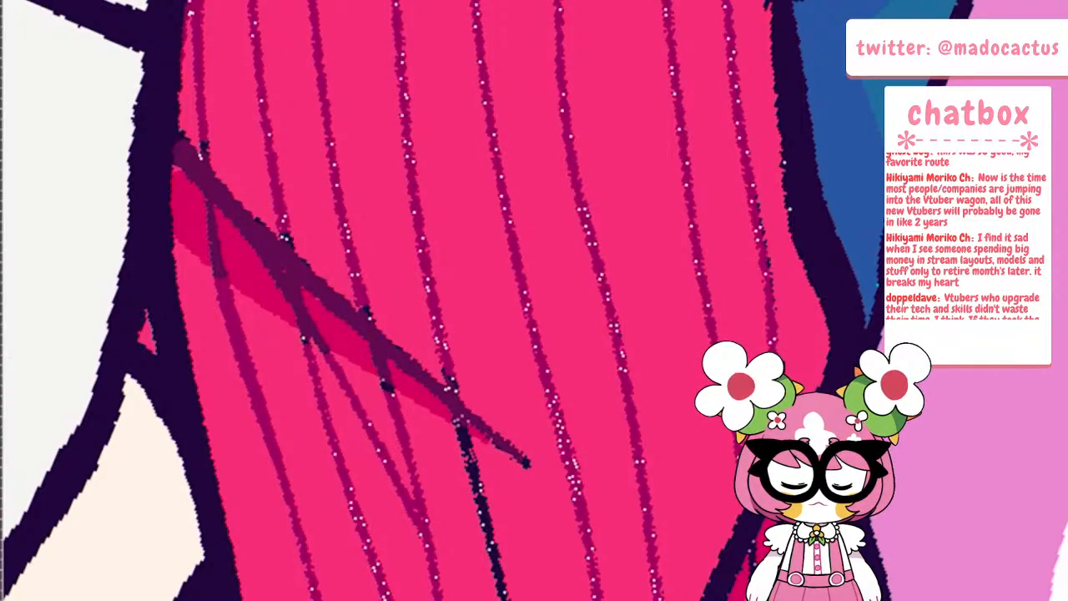
Recolour the dark stripe running down from the tip of the front sock's diagonal fold in magenta, redoing the first stroke
left_click_drag(461, 427, 489, 536)
key("ctrl+z")
left_click_drag(459, 427, 505, 599)
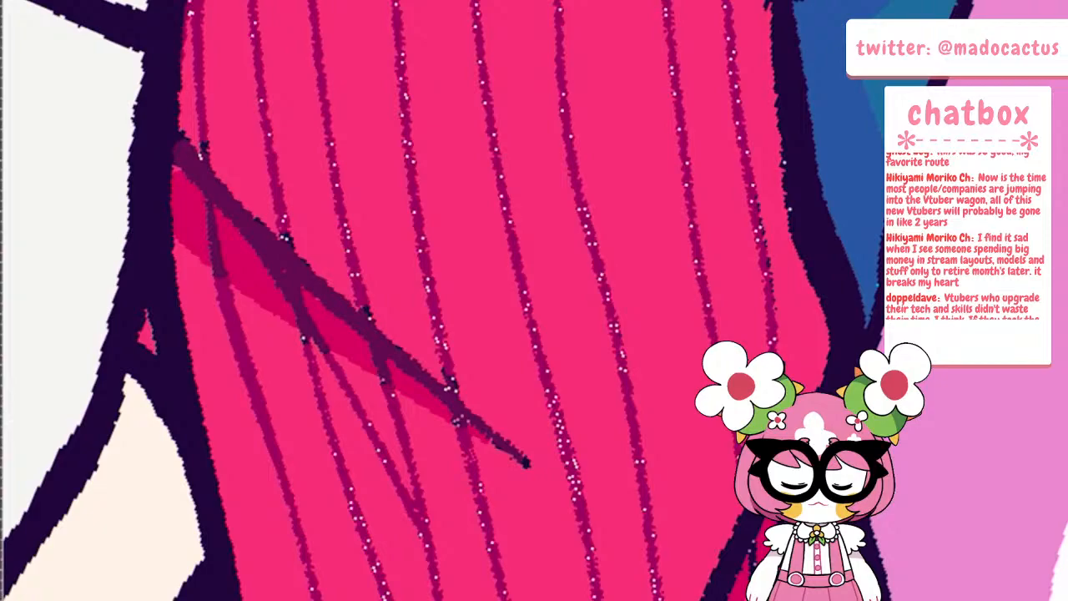
Recolour the front sock's ankle crease, the stripe ends in its shadow, and the dark stripe above the shoe tab in magenta tones
scroll(519, 434, "down", 6)
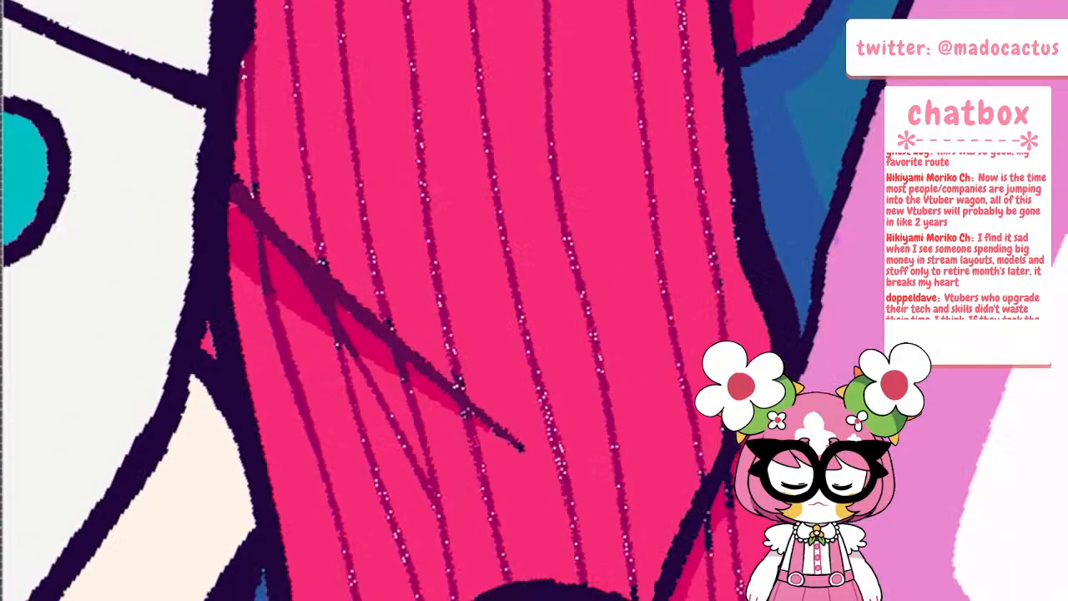
scroll(555, 377, "up", 6)
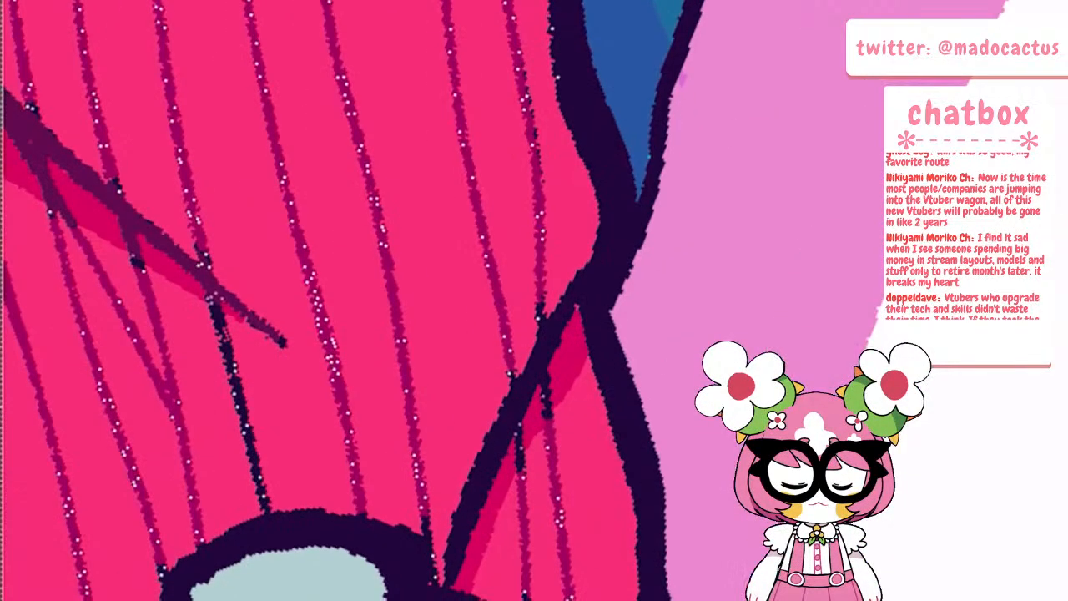
mouse_move(521, 379)
left_mouse_down()
mouse_move(472, 481)
mouse_move(446, 589)
left_mouse_up()
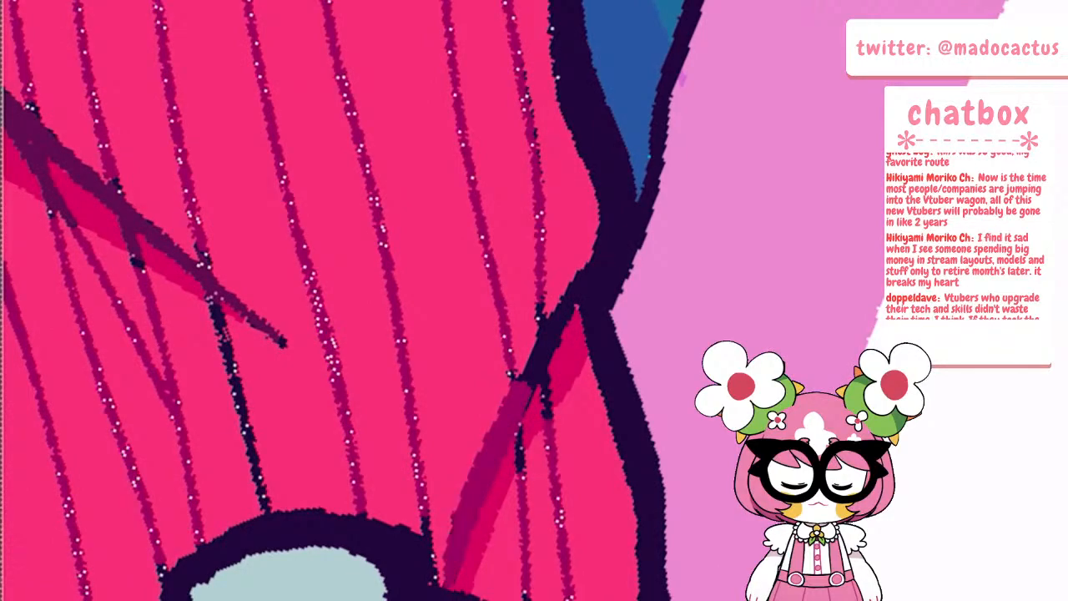
left_click_drag(517, 408, 579, 296)
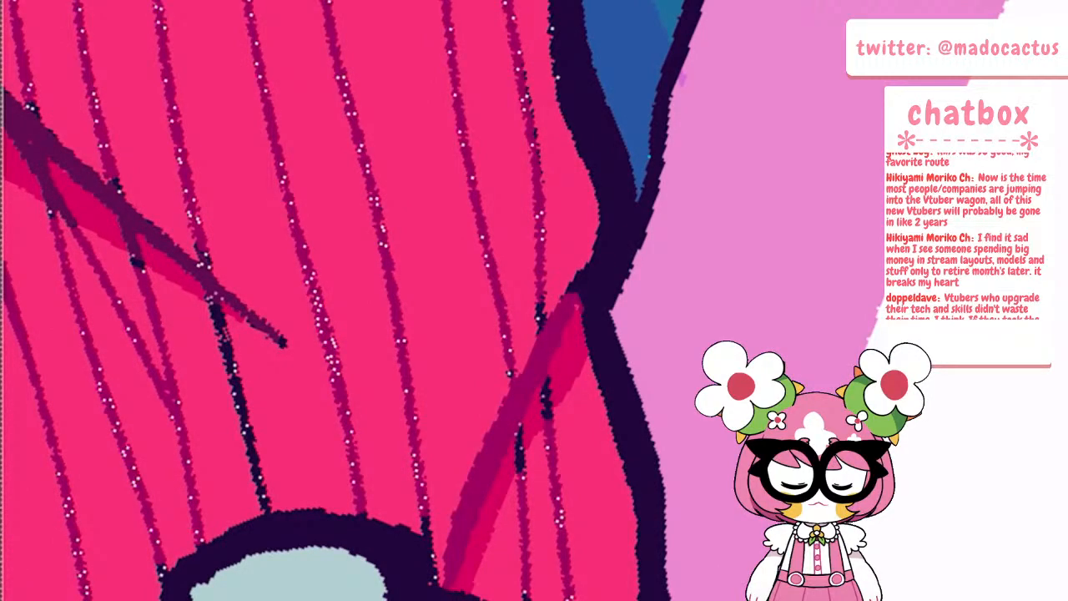
left_click_drag(546, 385, 549, 420)
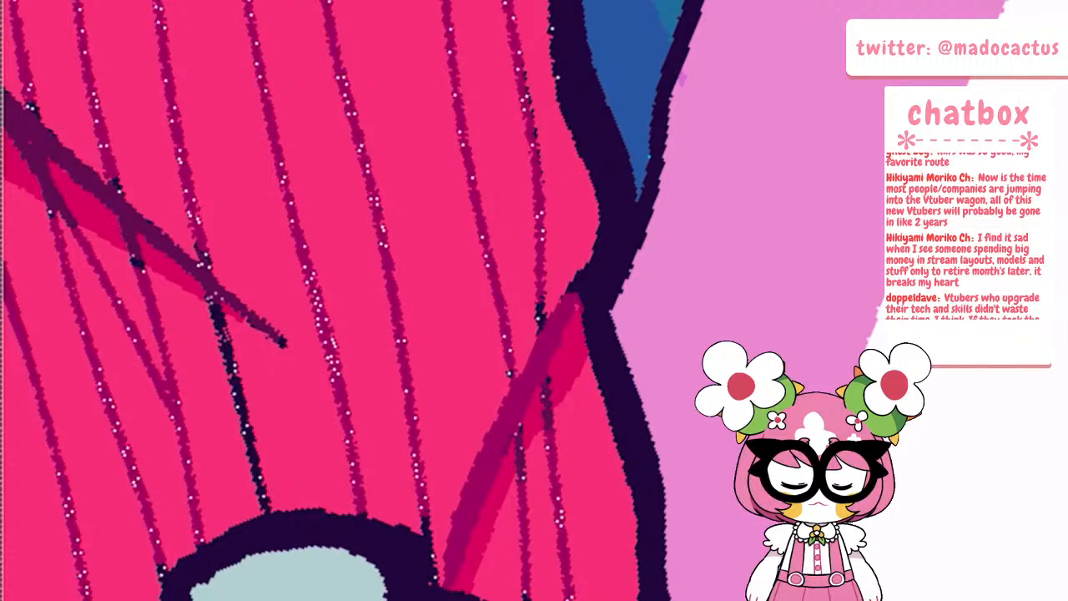
left_click_drag(211, 302, 266, 510)
Recolour the shaded upper ends of the rear sock's stripes to match the sock's darker line colour
scroll(442, 301, "down", 6)
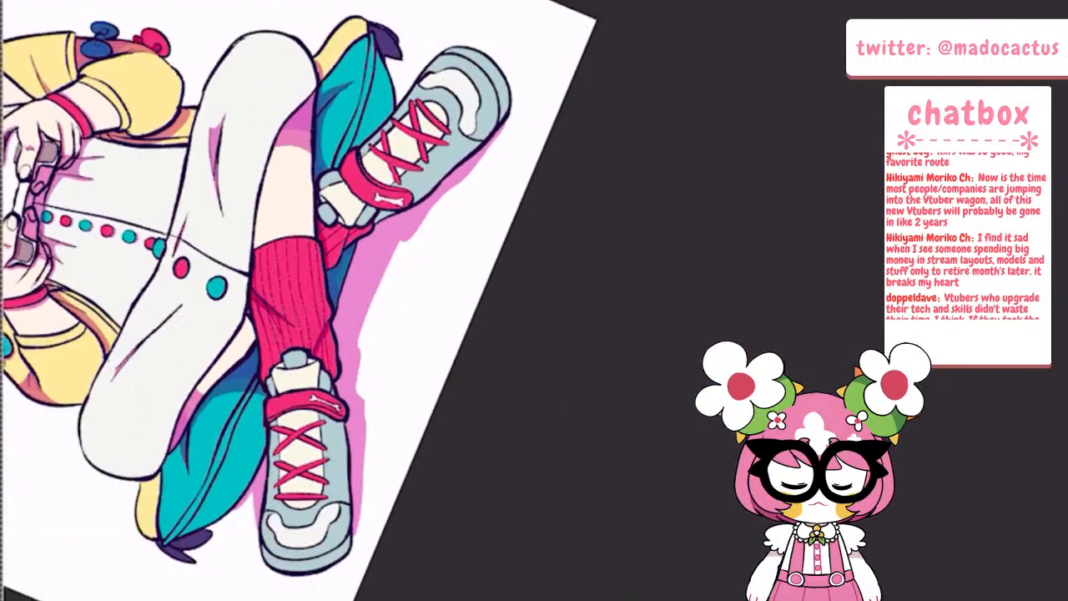
scroll(442, 300, "up", 6)
scroll(501, 250, "down", 4)
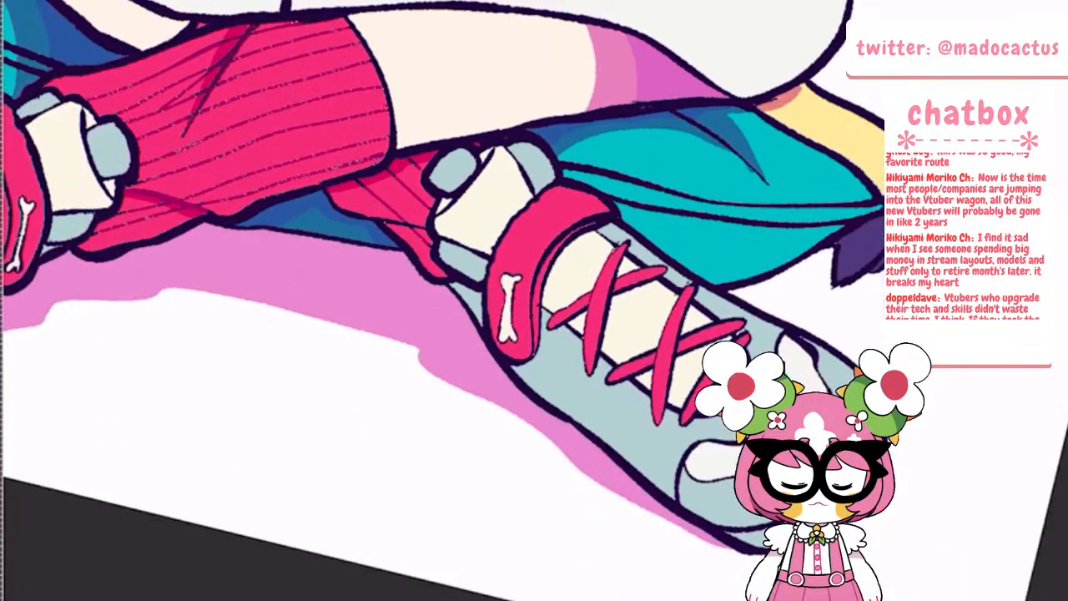
scroll(442, 250, "up", 6)
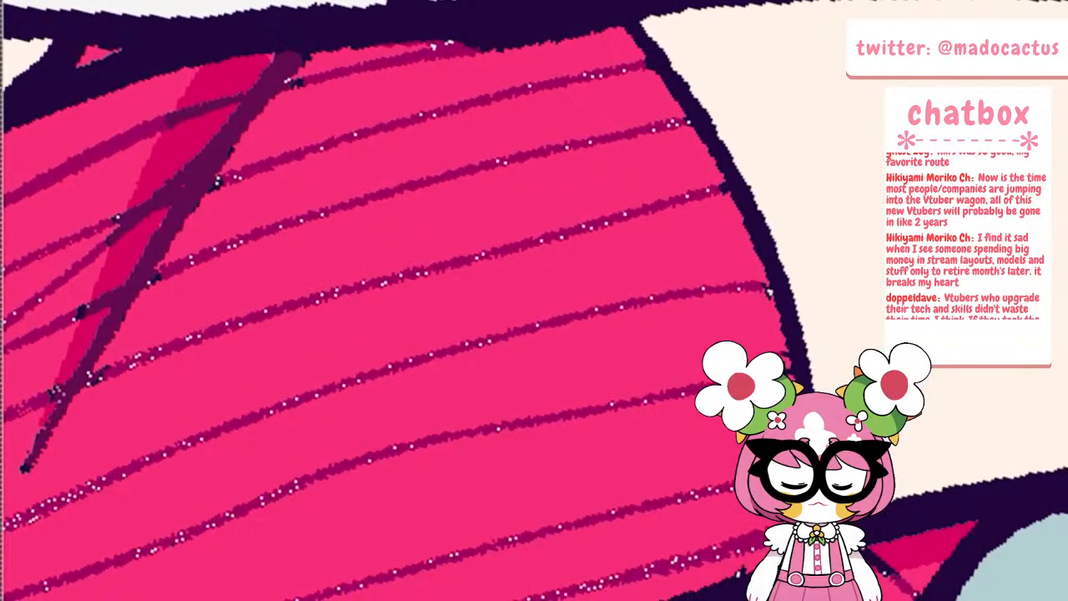
scroll(442, 301, "down", 5)
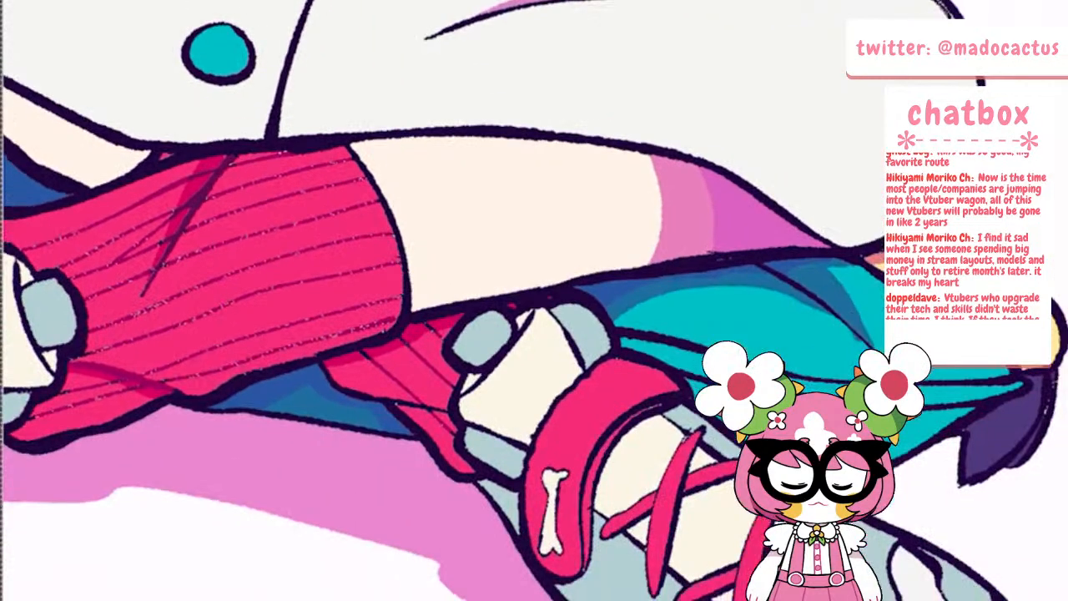
scroll(438, 284, "up", 5)
scroll(341, 344, "up", 2)
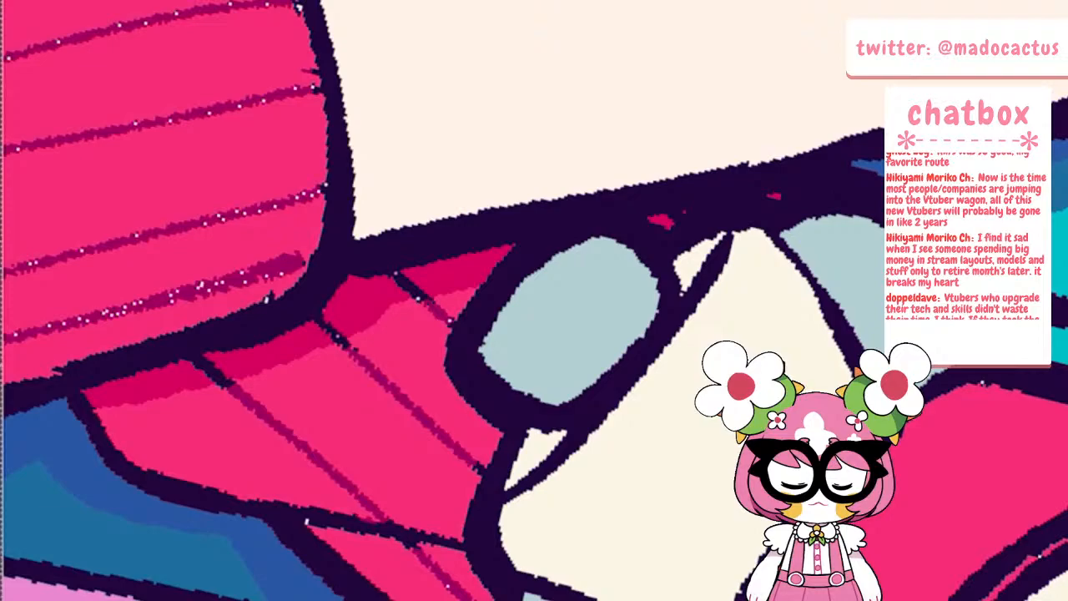
left_click_drag(198, 362, 230, 388)
left_click_drag(397, 276, 429, 300)
scroll(381, 334, "down", 6)
scroll(412, 351, "down", 3)
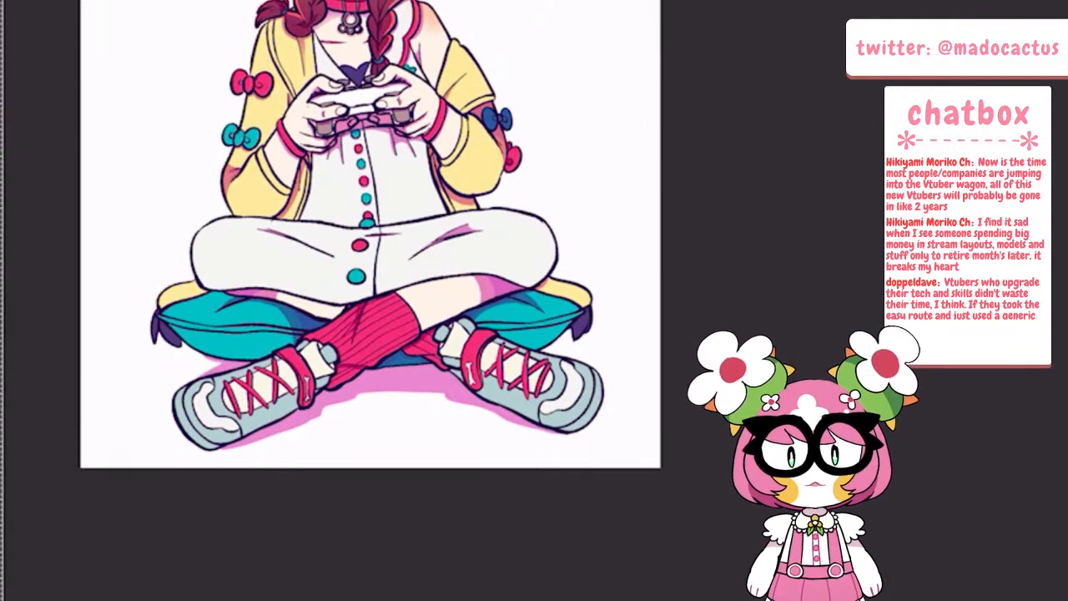
Try recolouring the long horizontal crease on the white dress over the bent leg in pink
scroll(501, 257, "down", 3)
scroll(501, 256, "up", 7)
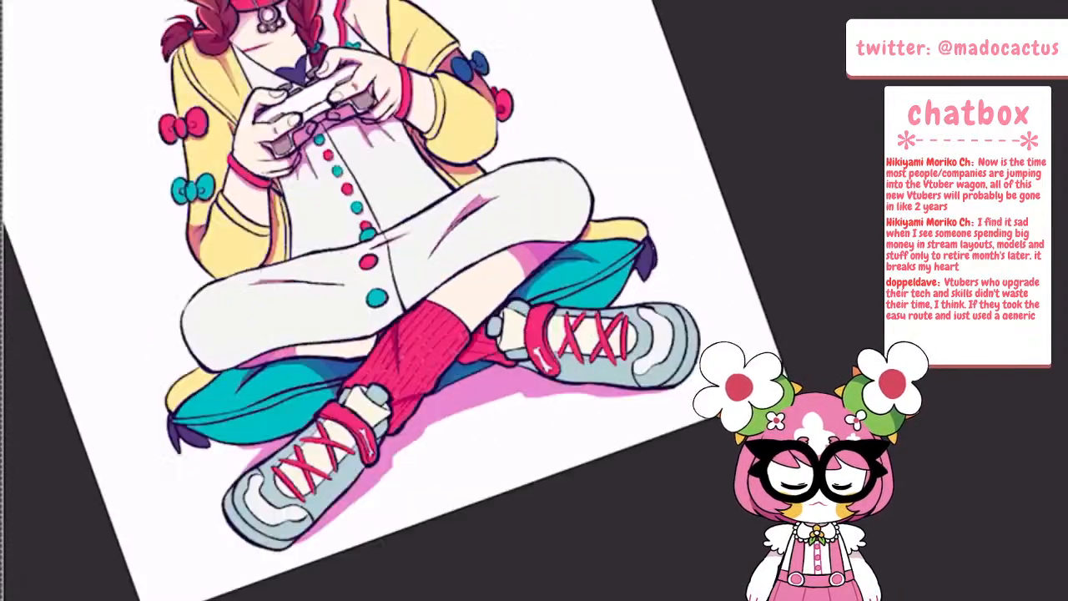
scroll(172, 325, "up", 3)
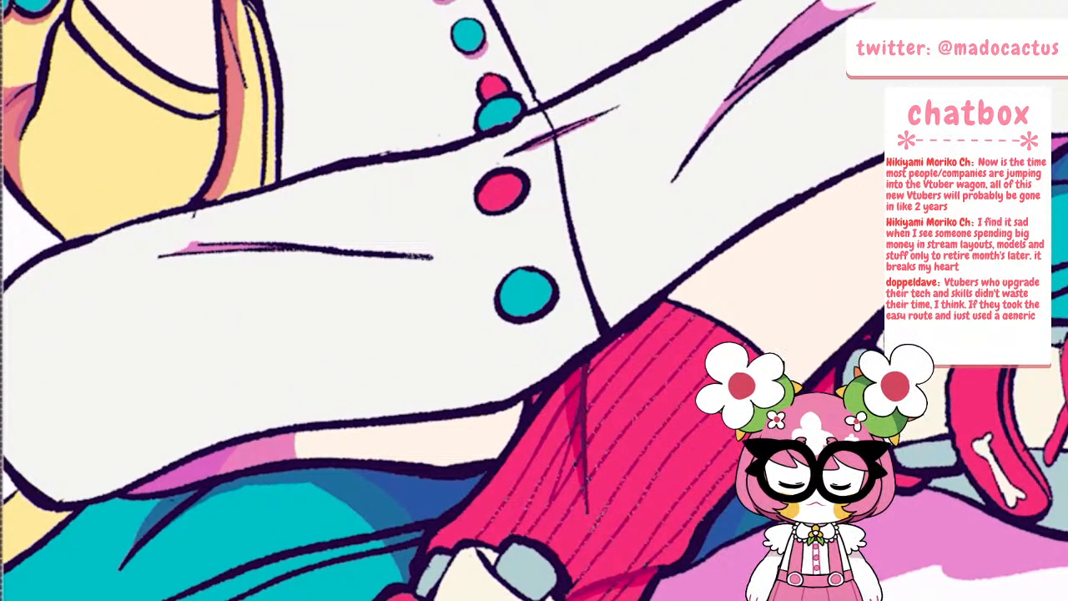
mouse_move(225, 244)
left_mouse_down()
mouse_move(193, 252)
mouse_move(350, 251)
left_mouse_up()
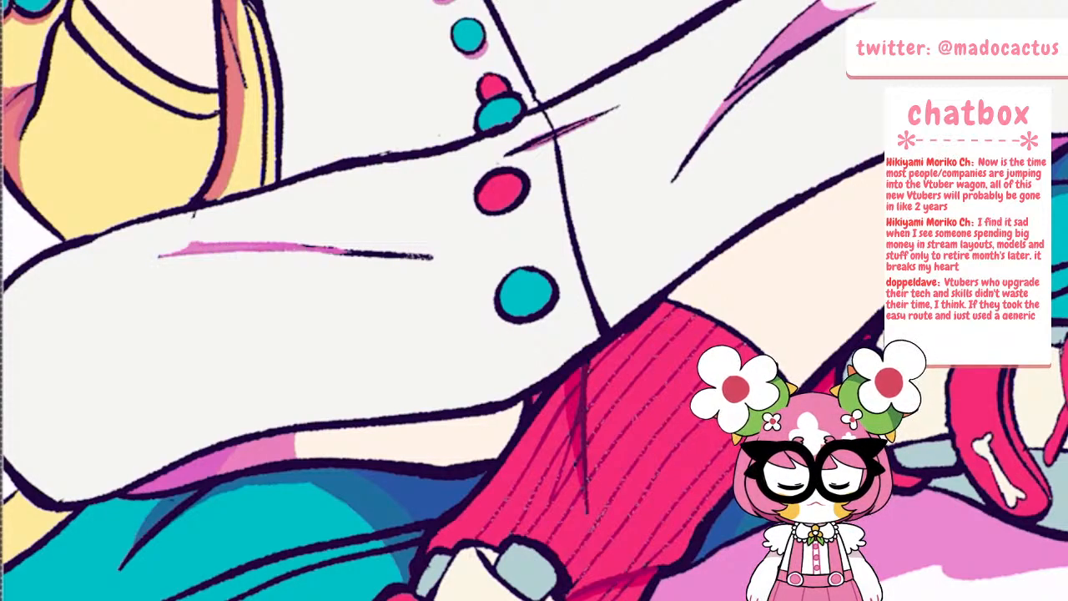
key("ctrl+z")
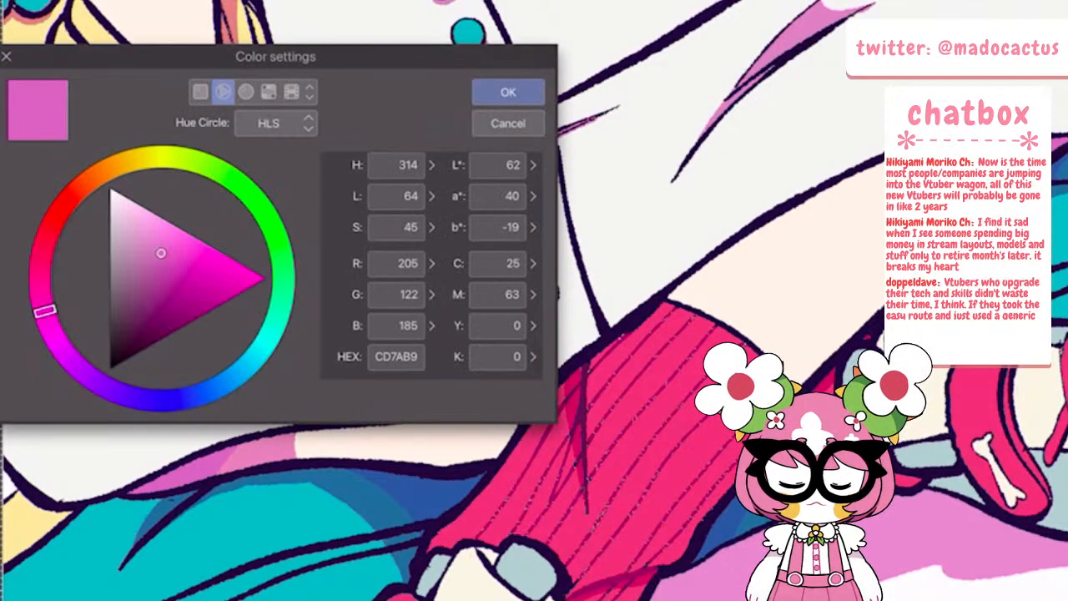
Shift the pink drawing colour to a darker, redder tone and recolour the long horizontal crease on the dress over the bent leg
left_click_drag(44, 310, 41, 259)
left_click_drag(160, 252, 161, 287)
left_click(508, 92)
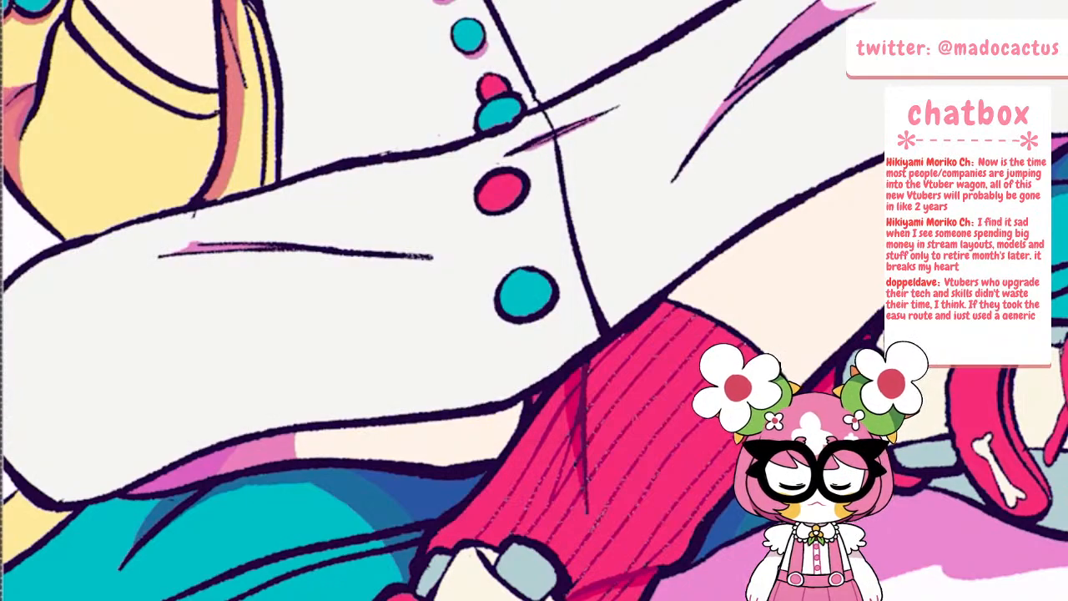
mouse_move(215, 252)
left_mouse_down()
mouse_move(163, 257)
mouse_move(287, 247)
mouse_move(432, 257)
left_mouse_up()
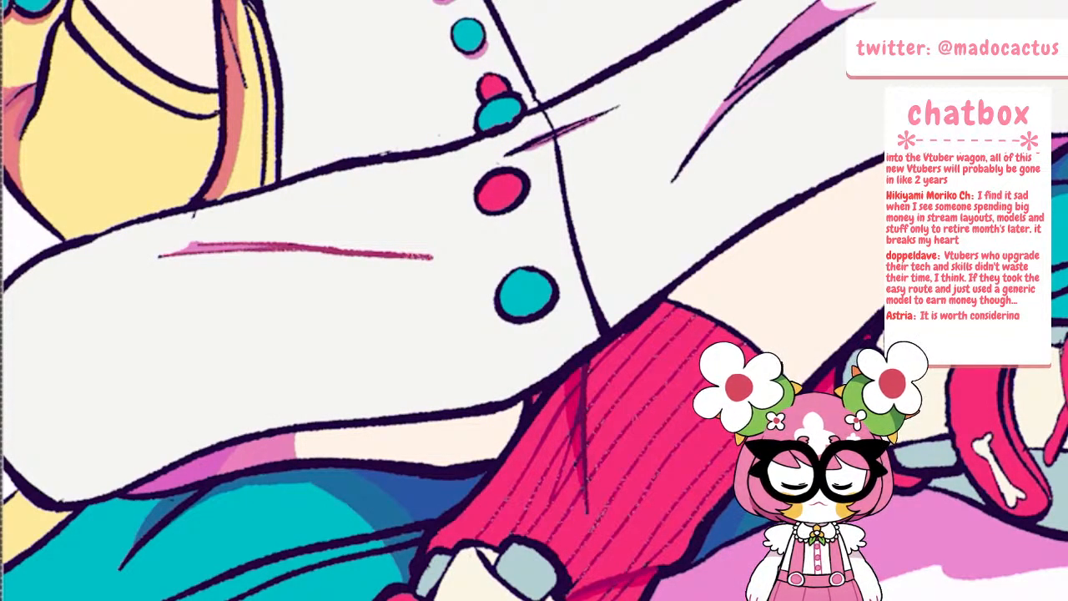
Recolour the diagonal crease lines around the pink fold shadow on the dress's other leg in the same crimson pink
scroll(338, 287, "down", 4)
scroll(494, 192, "up", 4)
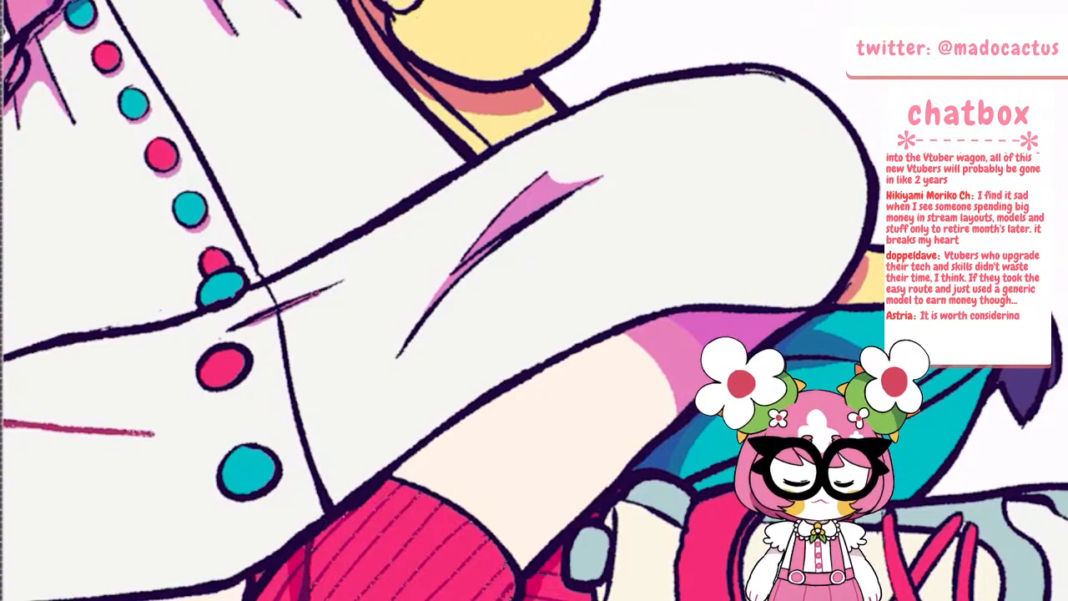
mouse_move(547, 171)
left_mouse_down()
mouse_move(490, 226)
mouse_move(397, 357)
left_mouse_up()
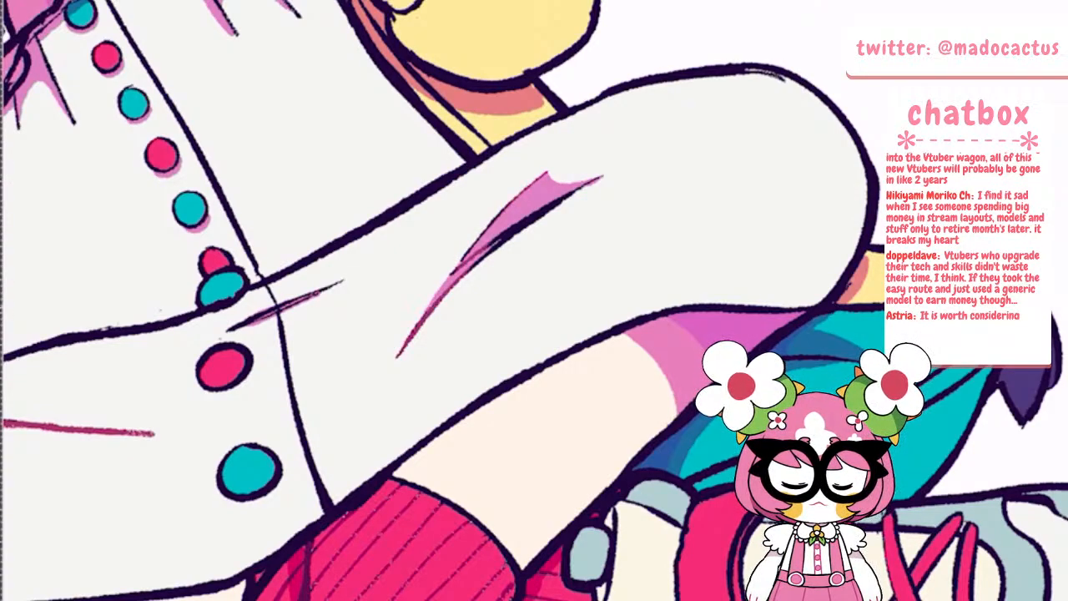
left_click_drag(492, 242, 469, 272)
left_click_drag(478, 241, 461, 261)
mouse_move(510, 202)
left_mouse_down()
mouse_move(478, 239)
mouse_move(482, 260)
left_mouse_up()
left_click_drag(582, 189, 507, 239)
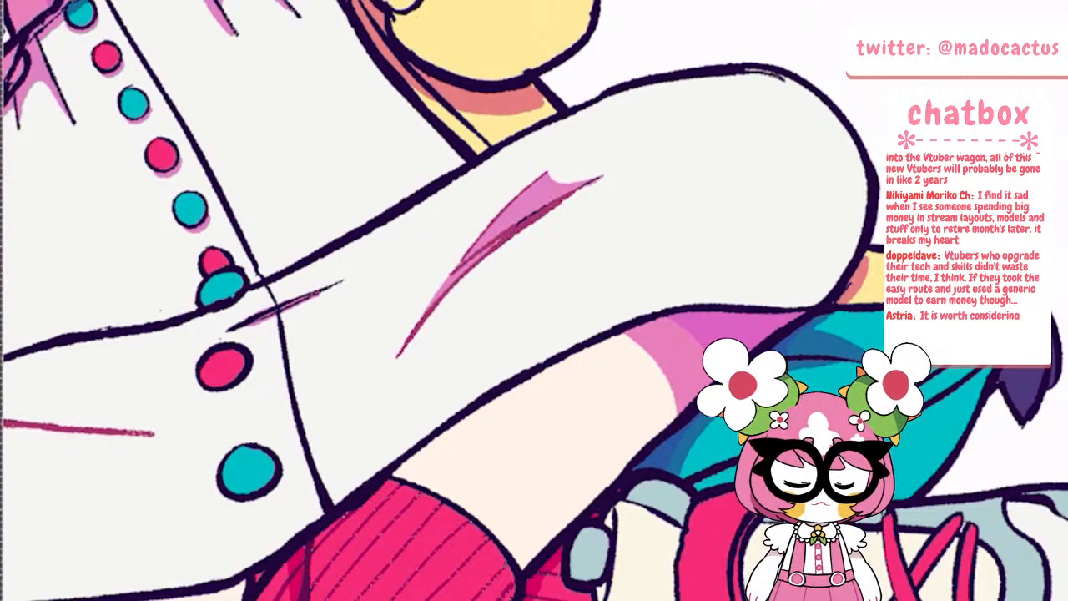
left_click_drag(547, 205, 517, 226)
left_click_drag(600, 176, 581, 188)
Recolour the four short vertical fold lines on the dress beneath the game controller in crimson pink
scroll(431, 298, "down", 5)
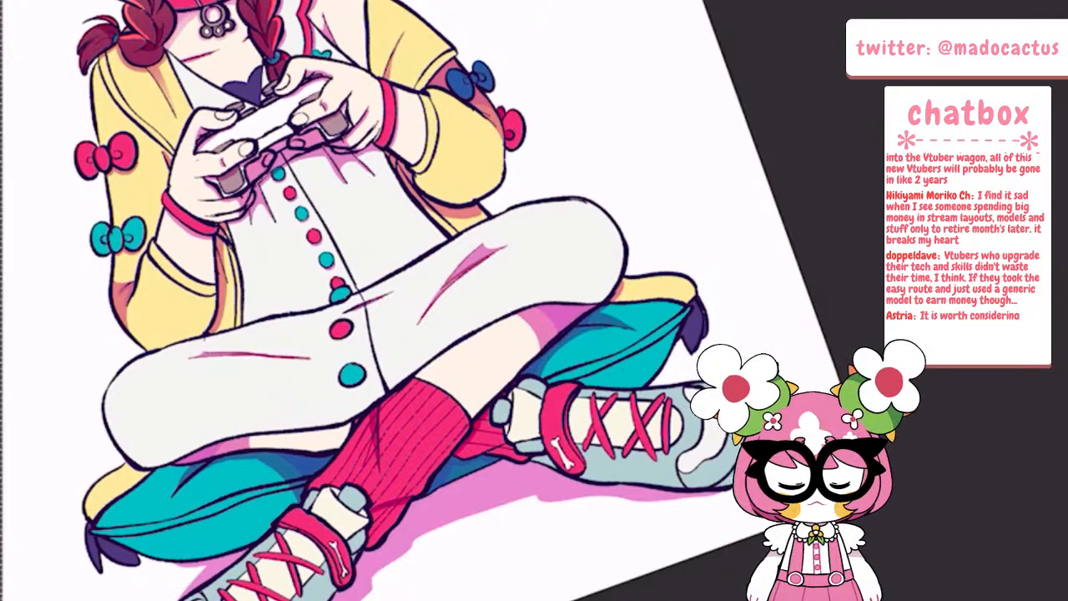
scroll(262, 129, "up", 5)
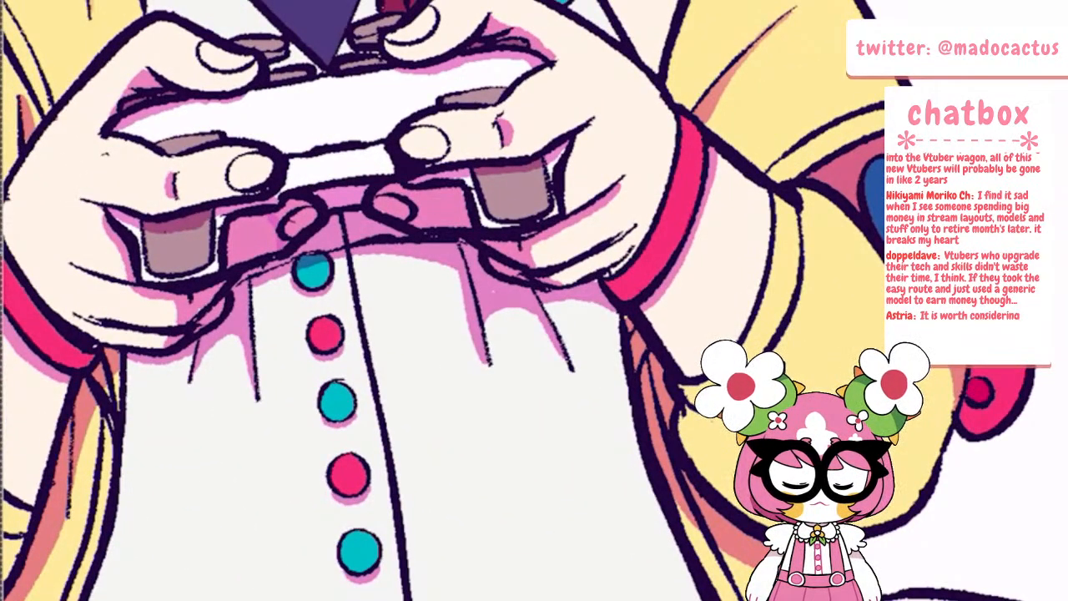
left_click_drag(460, 249, 490, 366)
left_click_drag(536, 295, 574, 372)
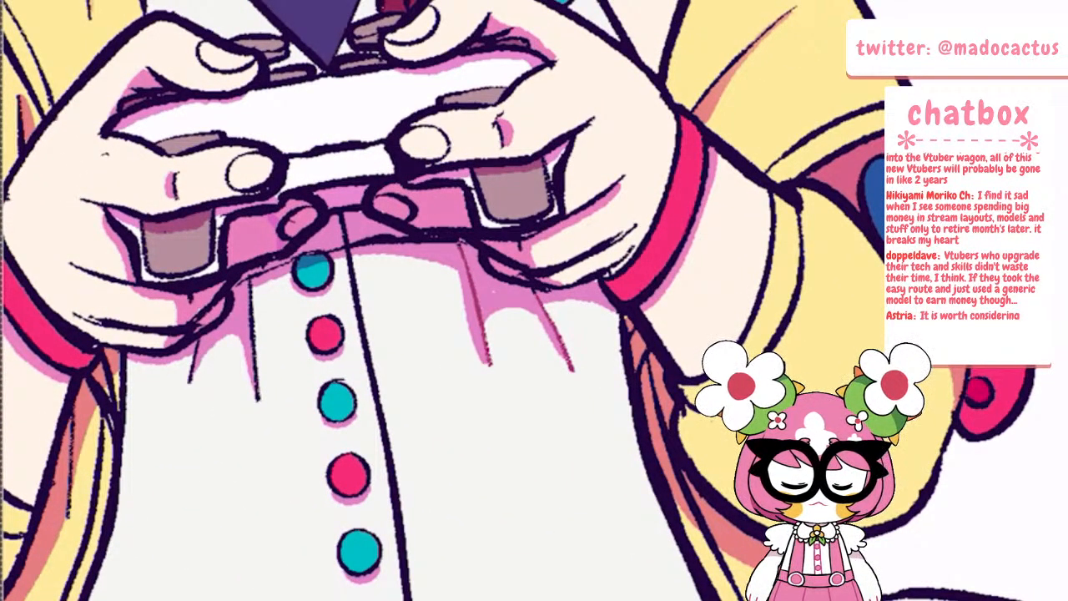
left_click_drag(247, 284, 259, 400)
left_click_drag(200, 339, 189, 382)
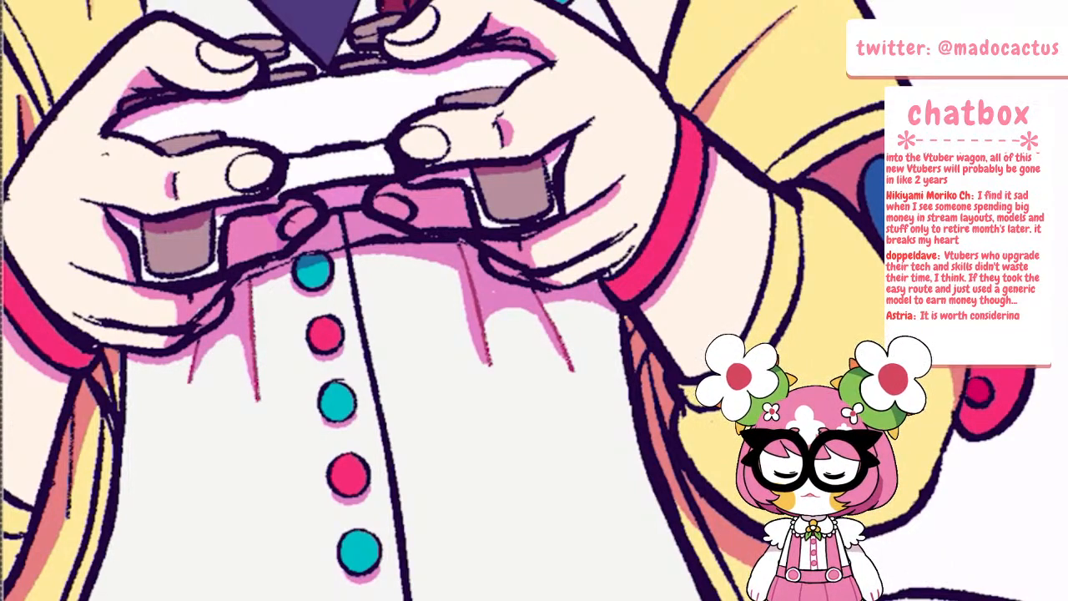
Recolour the knuckle mark, finger creases and nail outlines on the hands holding the controller in crimson pink
scroll(495, 296, "down", 5)
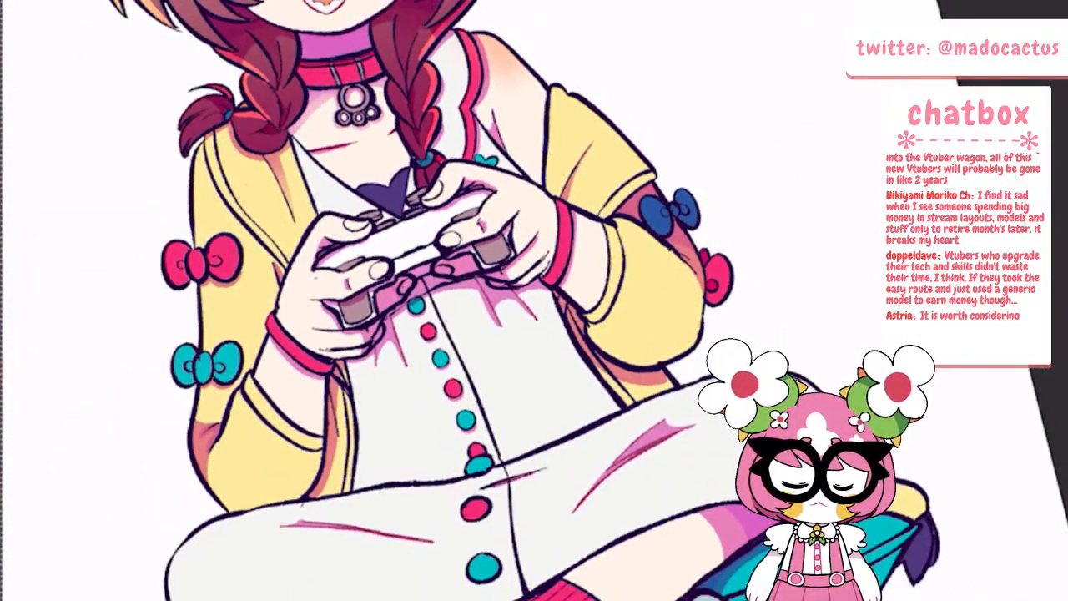
scroll(496, 296, "up", 3)
scroll(495, 295, "up", 3)
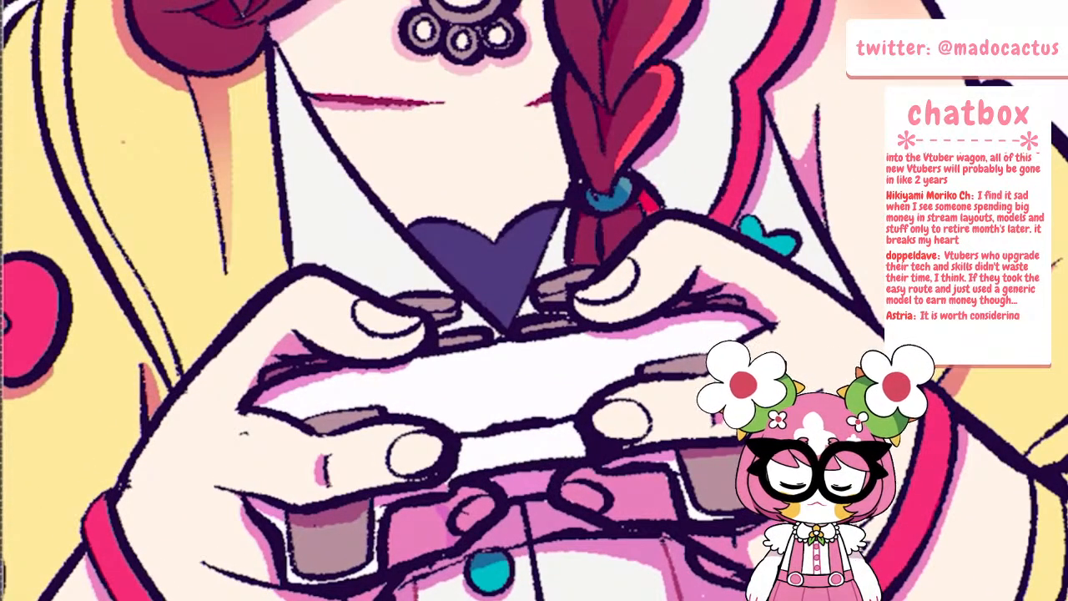
left_click_drag(327, 455, 329, 484)
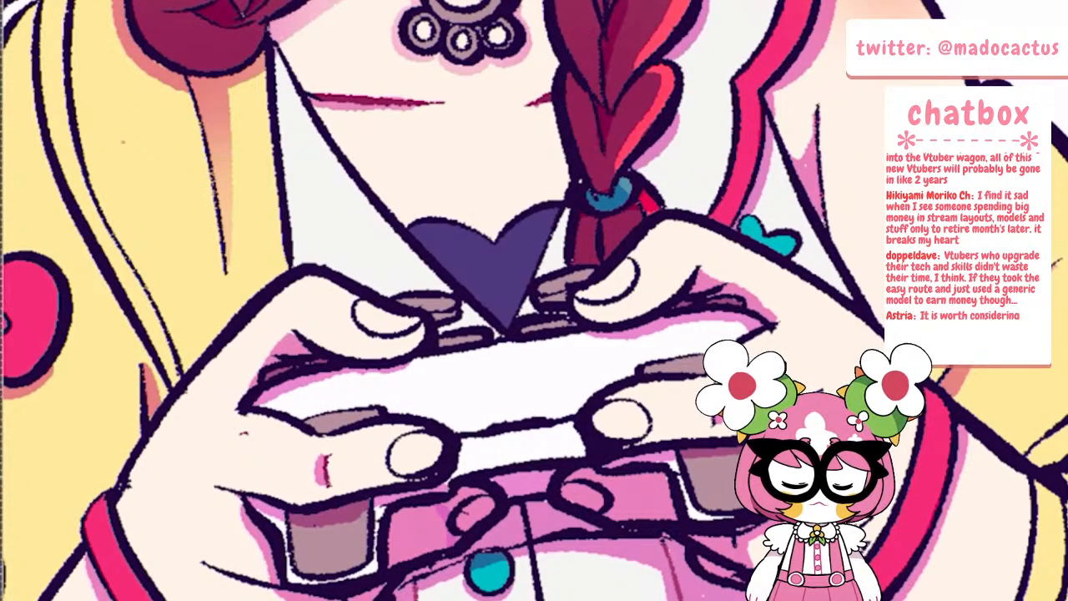
mouse_move(389, 444)
left_mouse_down()
mouse_move(391, 467)
mouse_move(429, 474)
left_mouse_up()
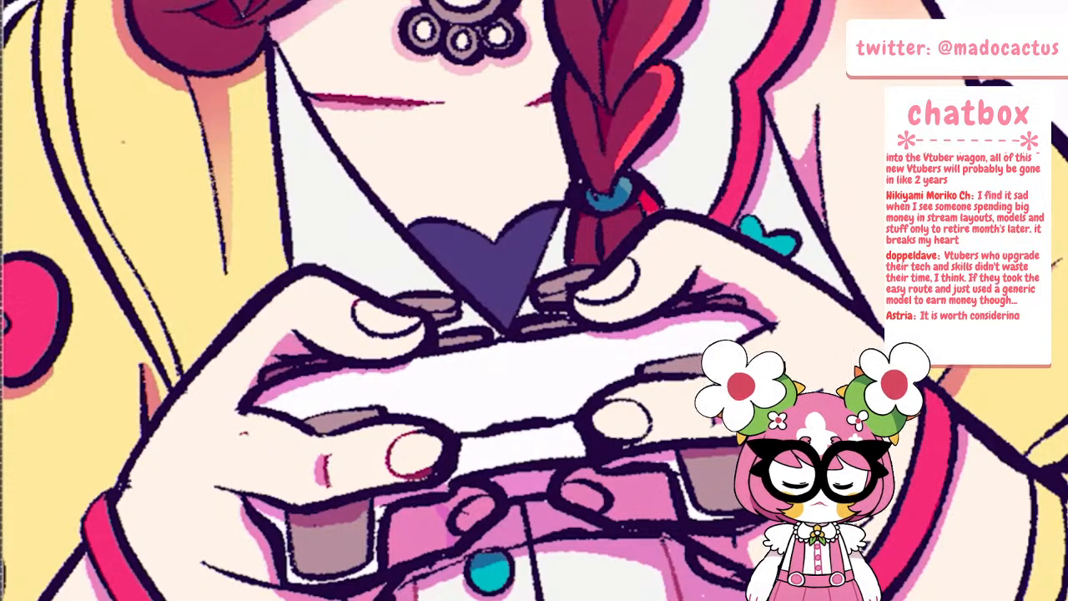
left_click_drag(352, 308, 418, 332)
mouse_move(580, 302)
left_mouse_down()
mouse_move(632, 282)
mouse_move(638, 269)
left_mouse_up()
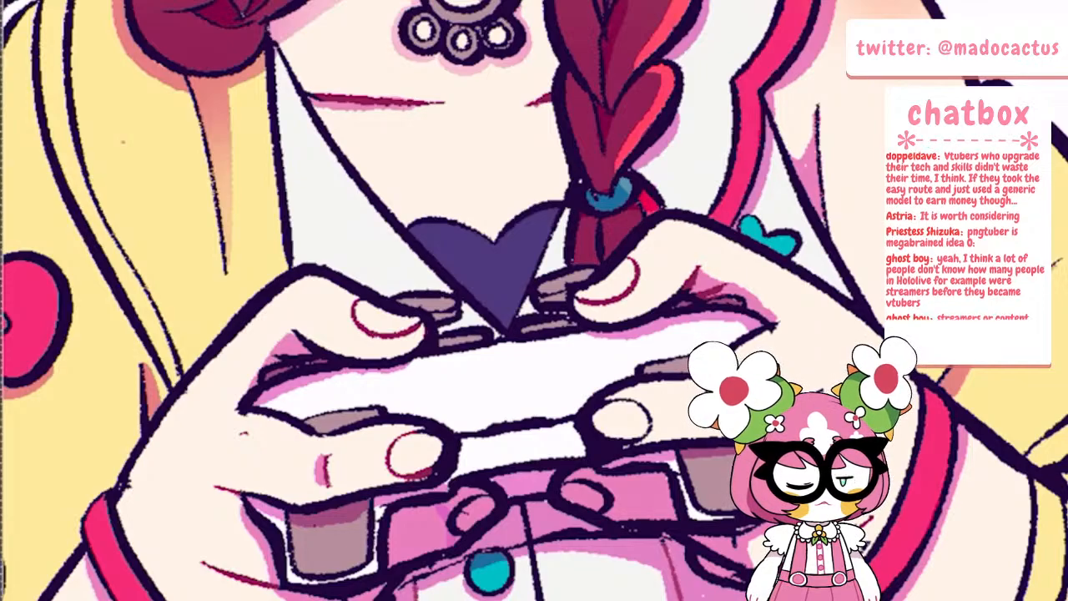
scroll(615, 374, "down", 4)
scroll(727, 254, "up", 5)
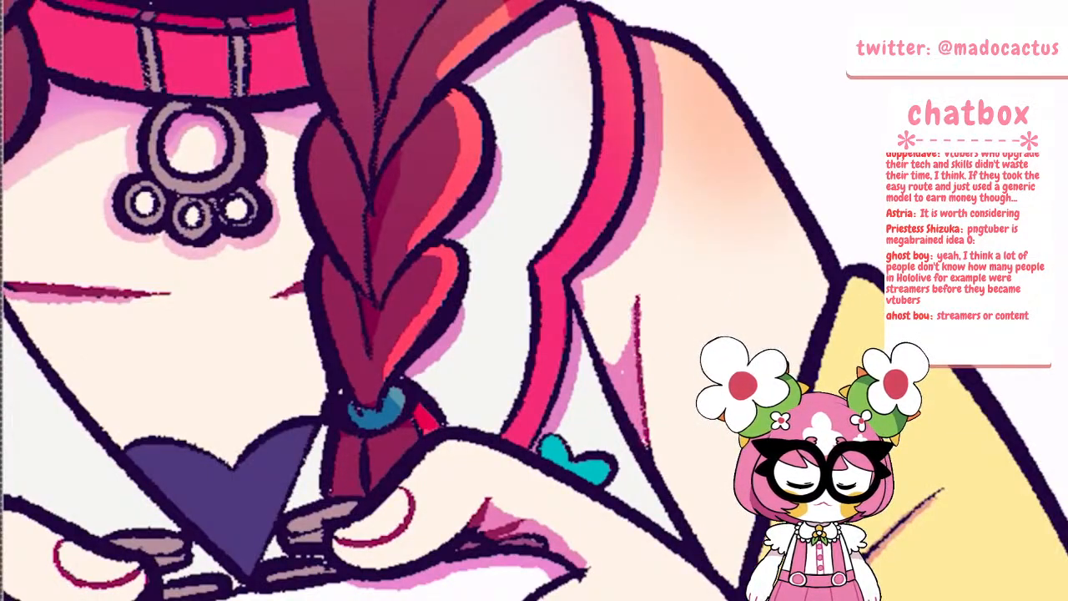
Recolour the inner seam line of the teal cushion, from its tasselled corner towards the sock, in blue
scroll(584, 320, "down", 5)
scroll(501, 300, "down", 2)
scroll(491, 250, "up", 1)
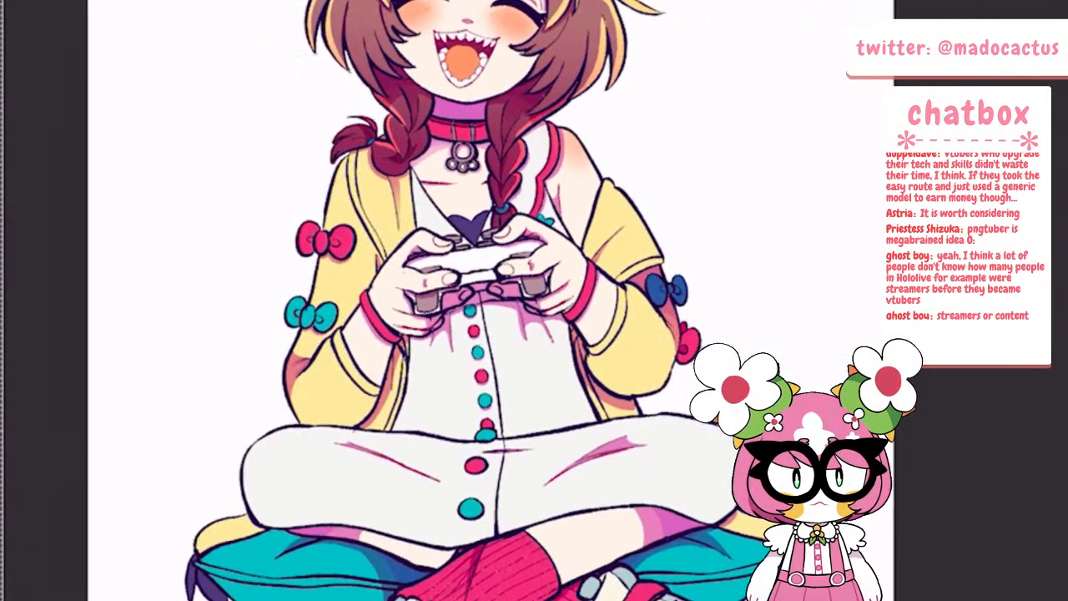
scroll(332, 334, "up", 1)
scroll(403, 500, "up", 5)
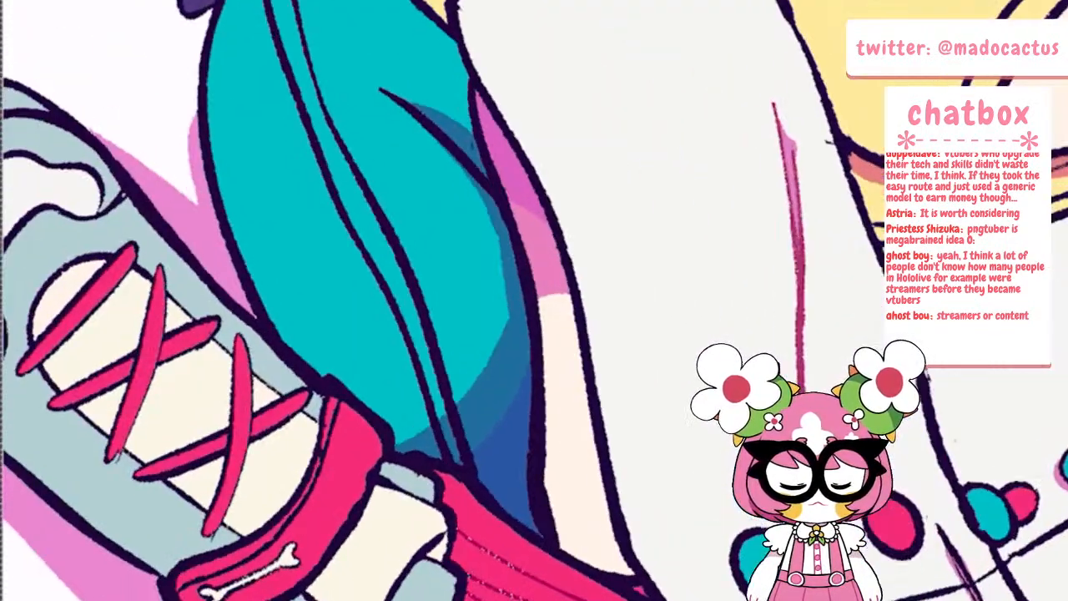
scroll(454, 492, "up", 1)
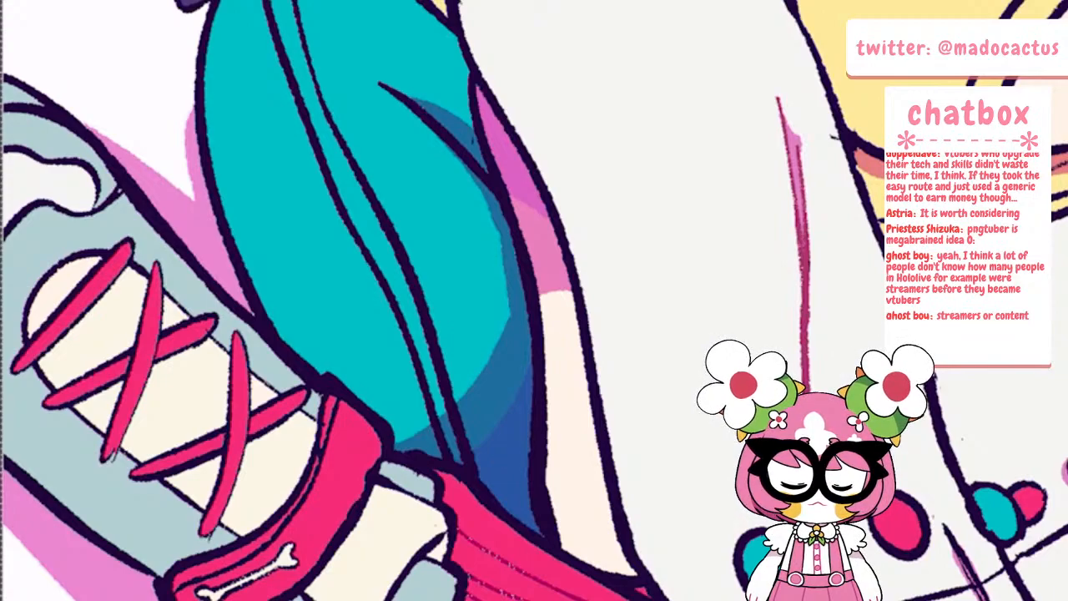
scroll(311, 353, "down", 4)
scroll(401, 125, "up", 3)
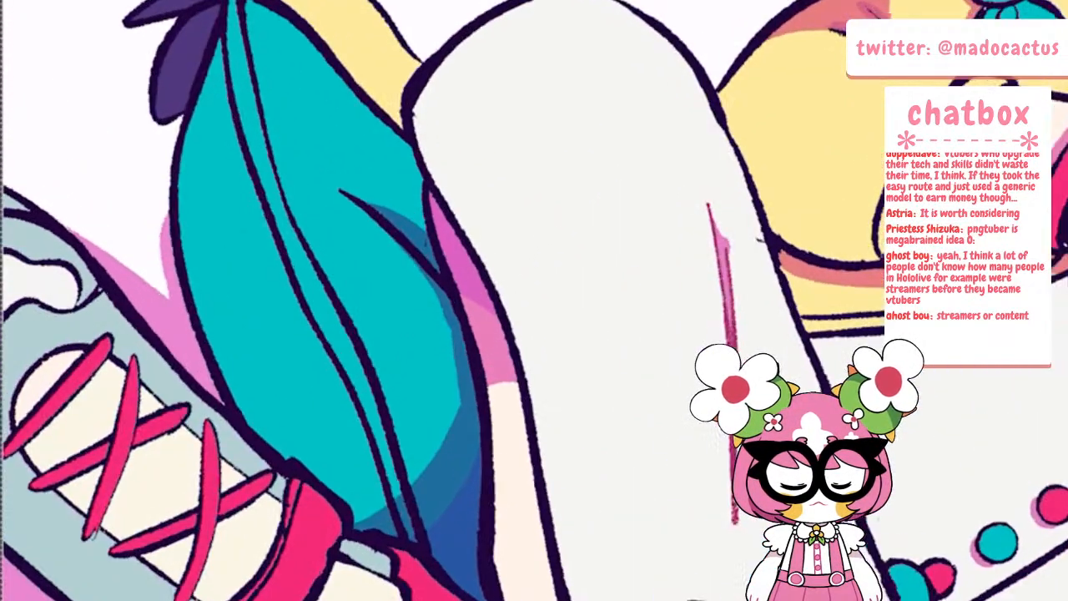
mouse_move(240, 6)
left_mouse_down()
mouse_move(285, 197)
mouse_move(351, 322)
mouse_move(411, 491)
left_mouse_up()
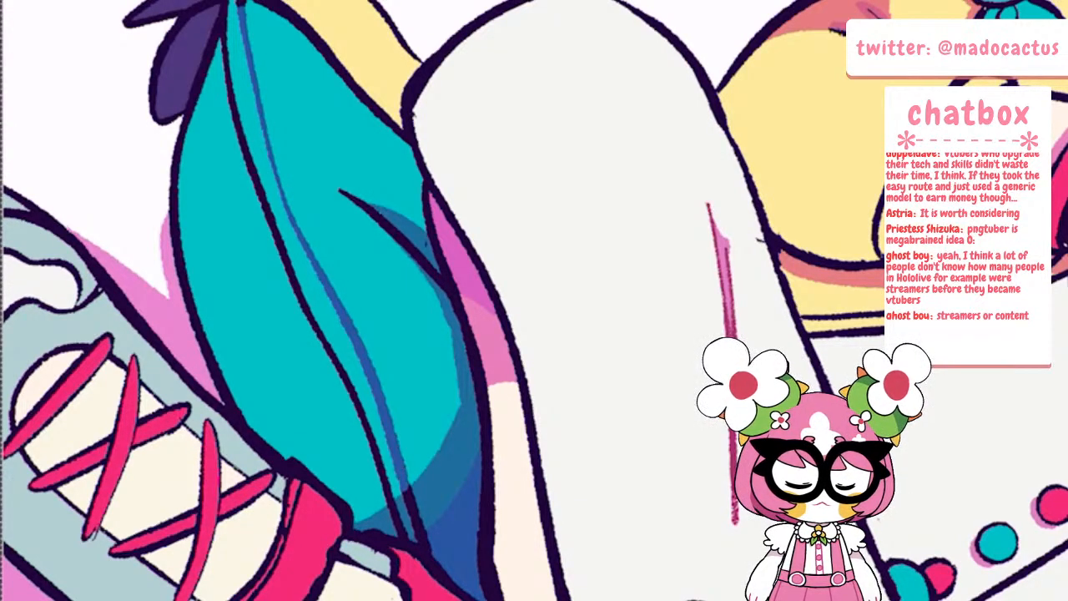
Recolour the seam line on the cushion's other end, behind the rear shoe, to match the blue seam
scroll(534, 301, "down", 5)
scroll(607, 301, "up", 5)
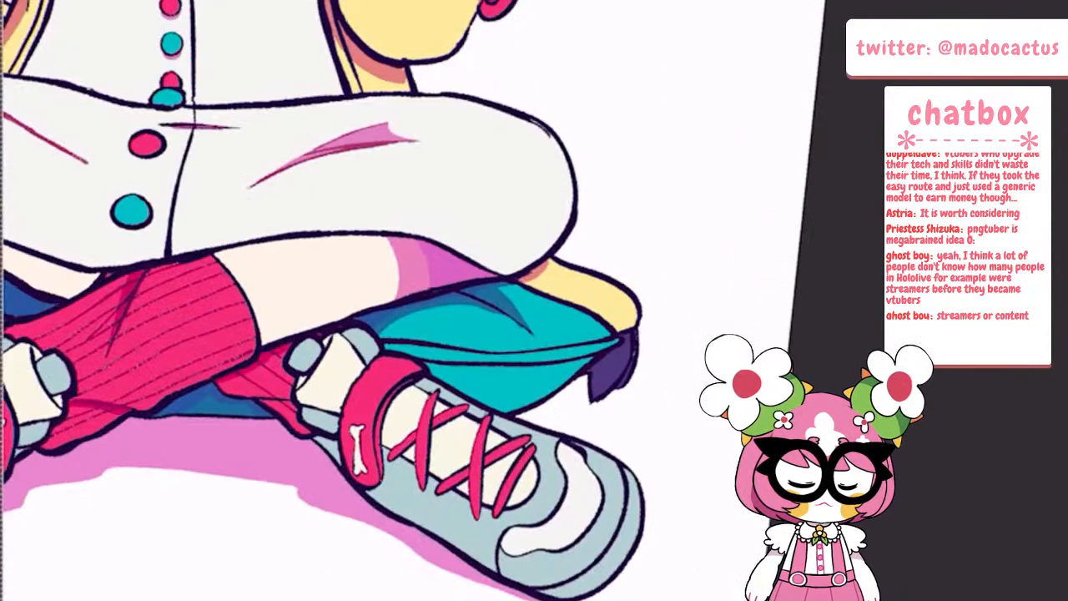
left_click_drag(192, 357, 357, 379)
left_click_drag(434, 384, 659, 357)
scroll(400, 300, "down", 8)
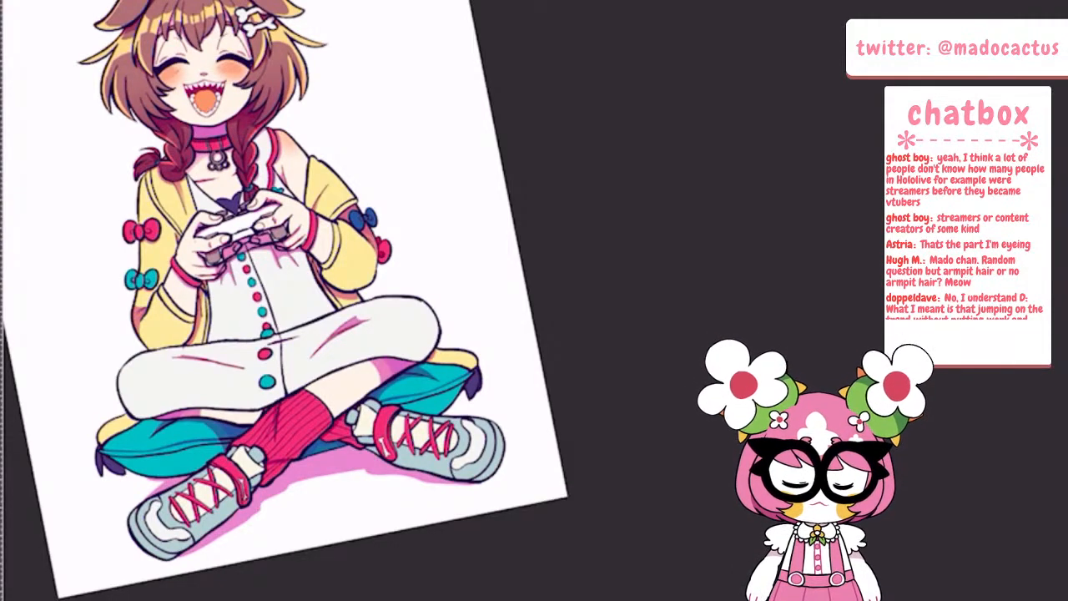
Pick a red drawing colour and recolour the fold below the short braid and the inner trim line on the yellow cardigan
scroll(392, 308, "down", 2)
scroll(238, 179, "up", 4)
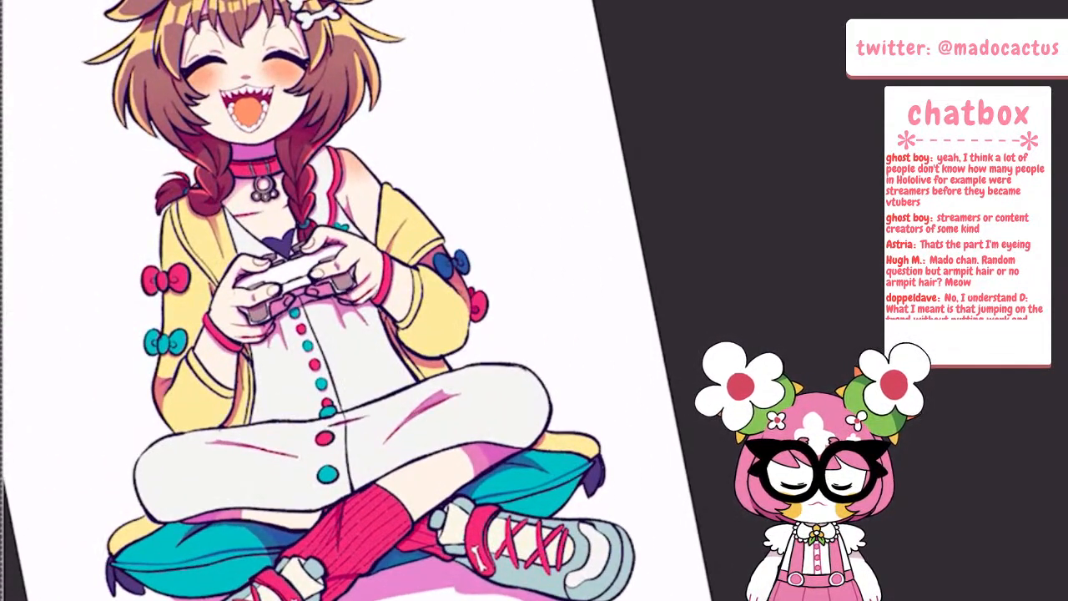
scroll(376, 175, "up", 4)
scroll(275, 292, "up", 2)
scroll(534, 334, "down", 1)
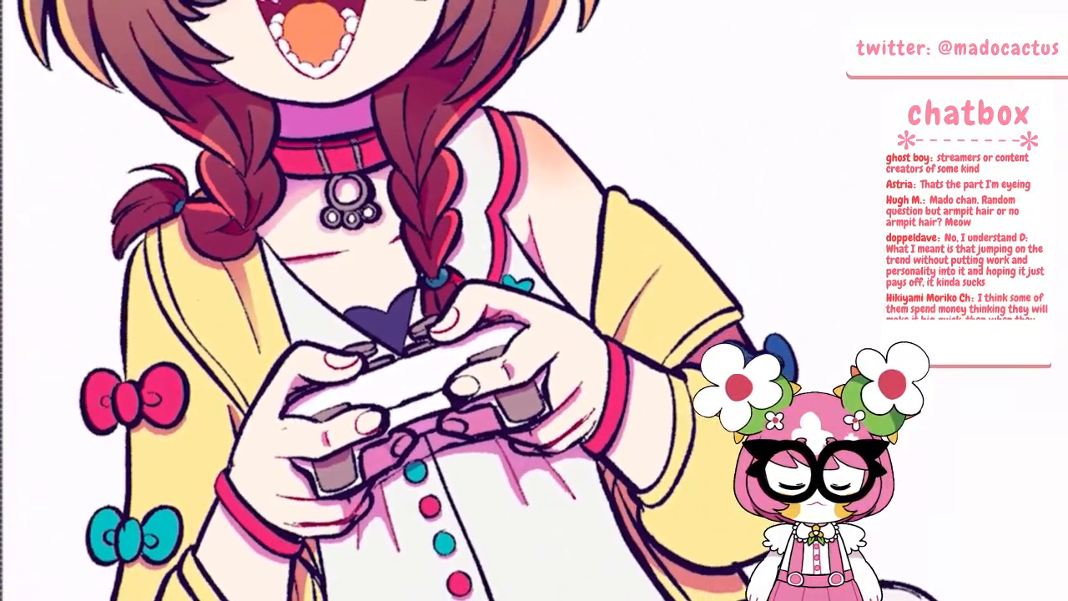
scroll(205, 213, "up", 5)
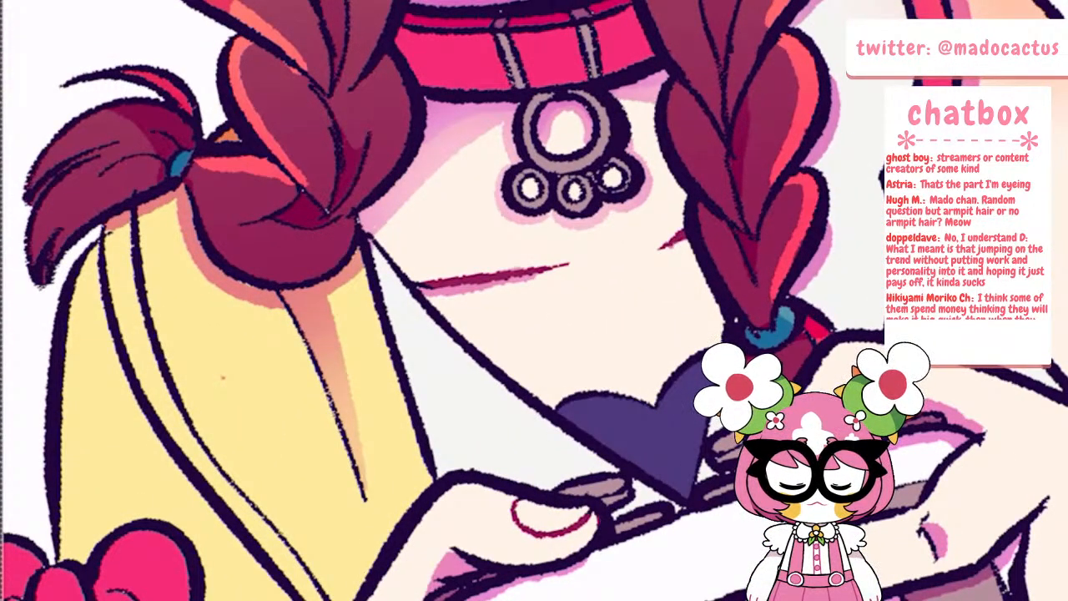
left_click(317, 287)
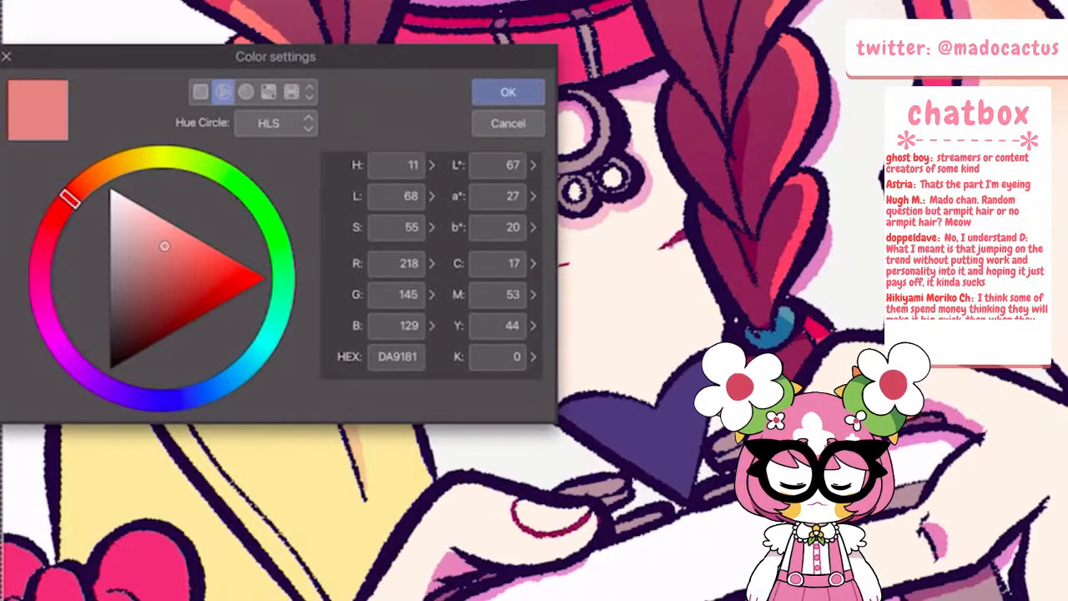
left_click(59, 215)
left_click_drag(193, 265, 181, 277)
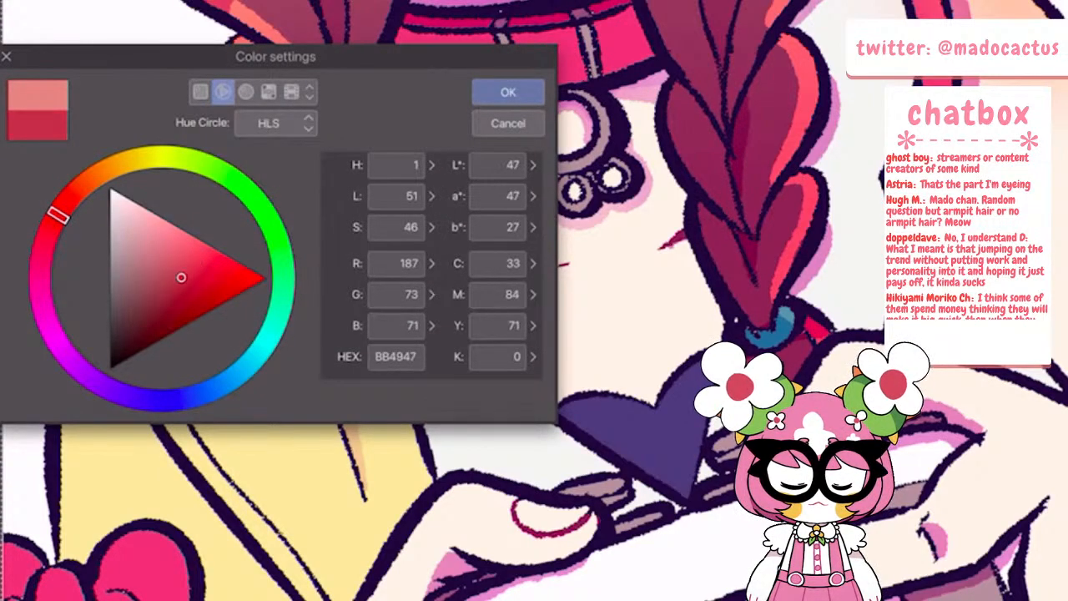
key("Return")
left_click_drag(282, 296, 365, 499)
mouse_move(131, 214)
left_mouse_down()
mouse_move(184, 409)
mouse_move(329, 600)
left_mouse_up()
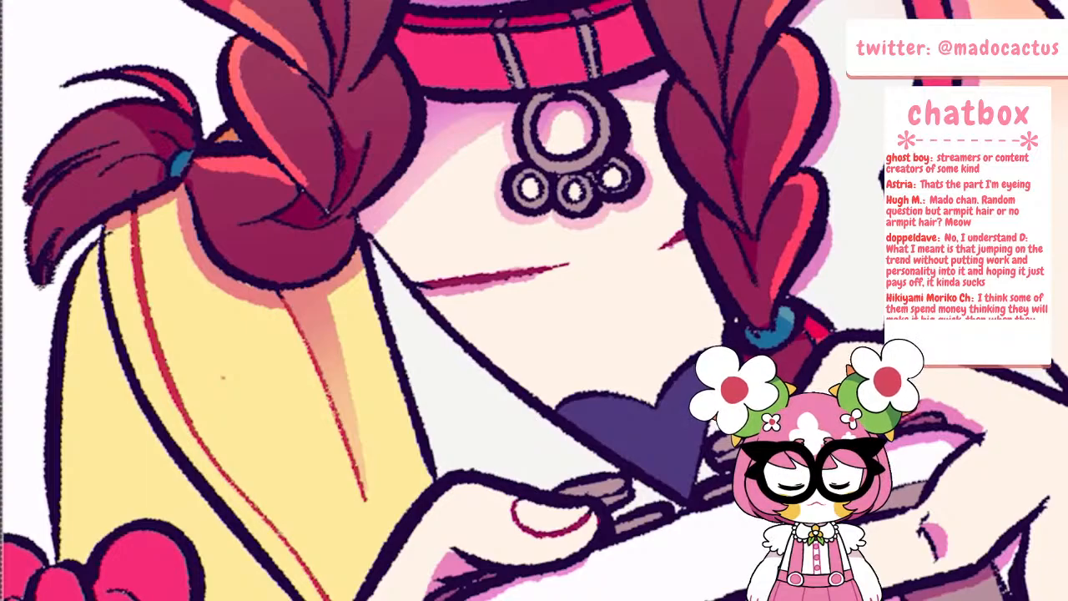
Recolour the cuff line of the sleeve beside the bows in red, and try the elbow shadow crease before undoing that stroke
scroll(240, 401, "down", 5)
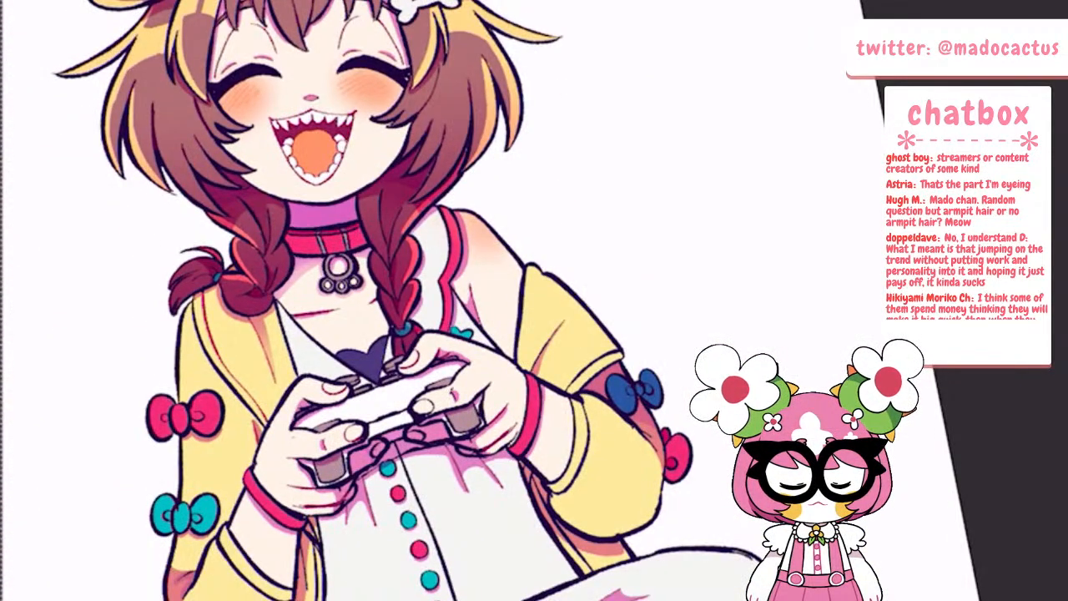
scroll(242, 551, "up", 4)
mouse_move(174, 478)
left_mouse_down()
mouse_move(193, 522)
mouse_move(197, 513)
mouse_move(277, 600)
left_mouse_up()
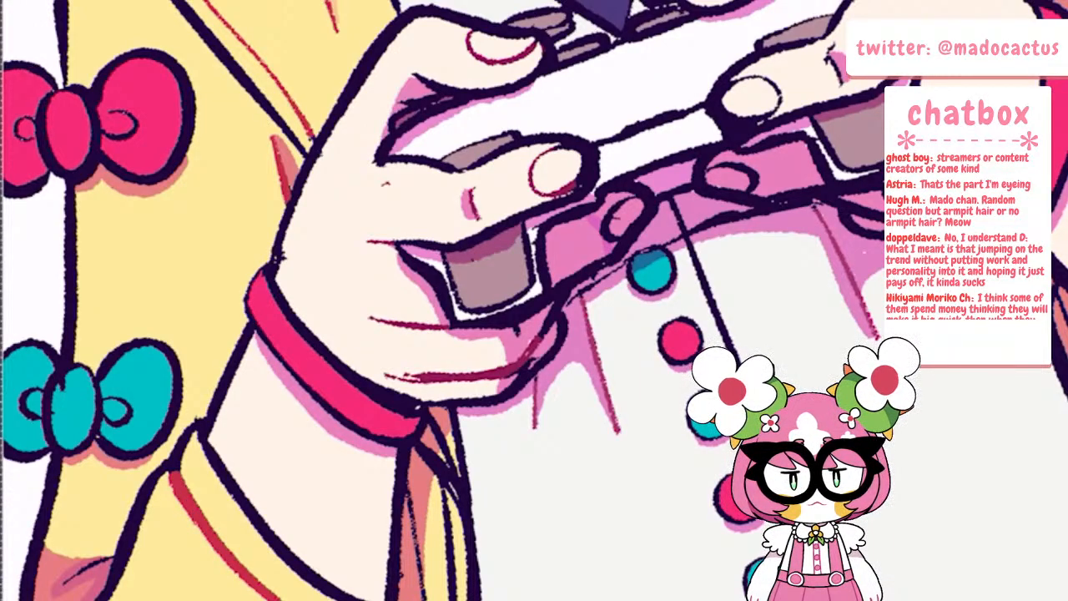
left_click_drag(63, 584, 105, 558)
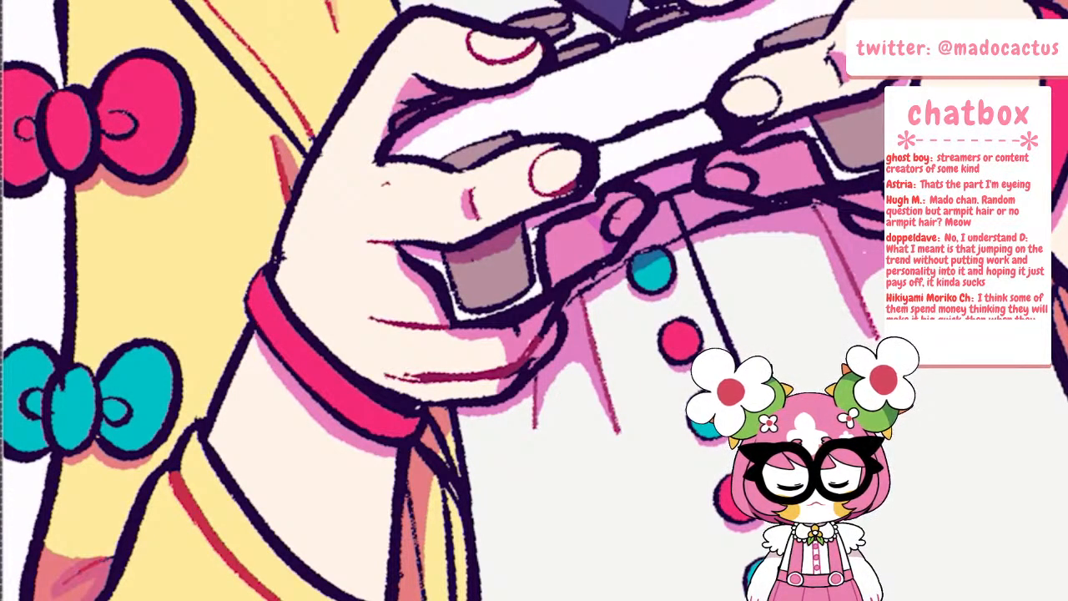
key("ctrl+z")
Recolour the narrow cardigan fold lines between the wristband and the white dress in red
scroll(225, 426, "down", 4)
scroll(334, 433, "up", 4)
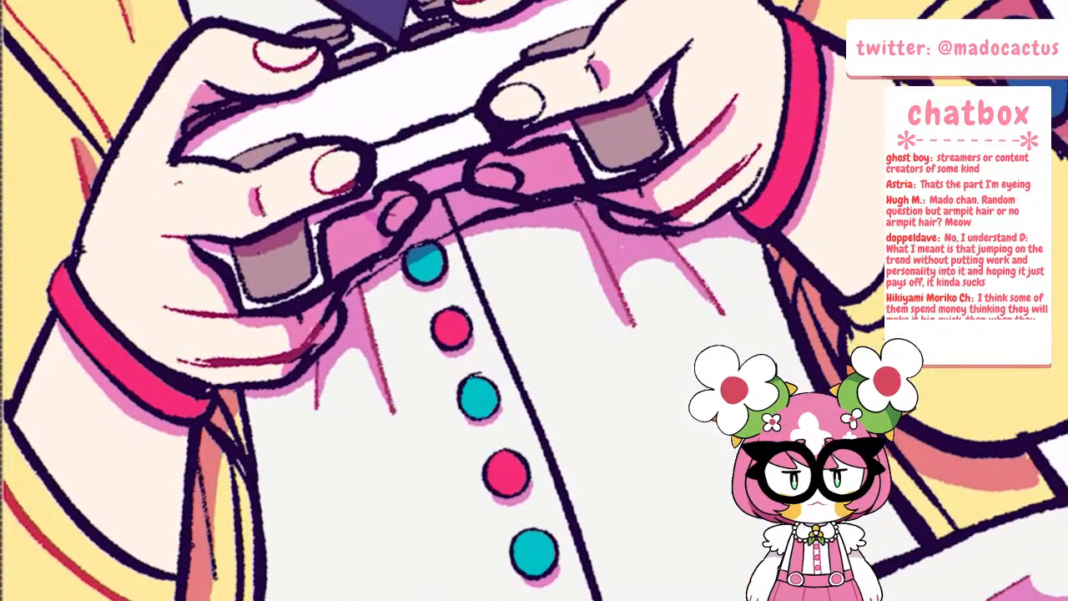
left_click_drag(211, 553, 216, 579)
left_click_drag(232, 474, 239, 600)
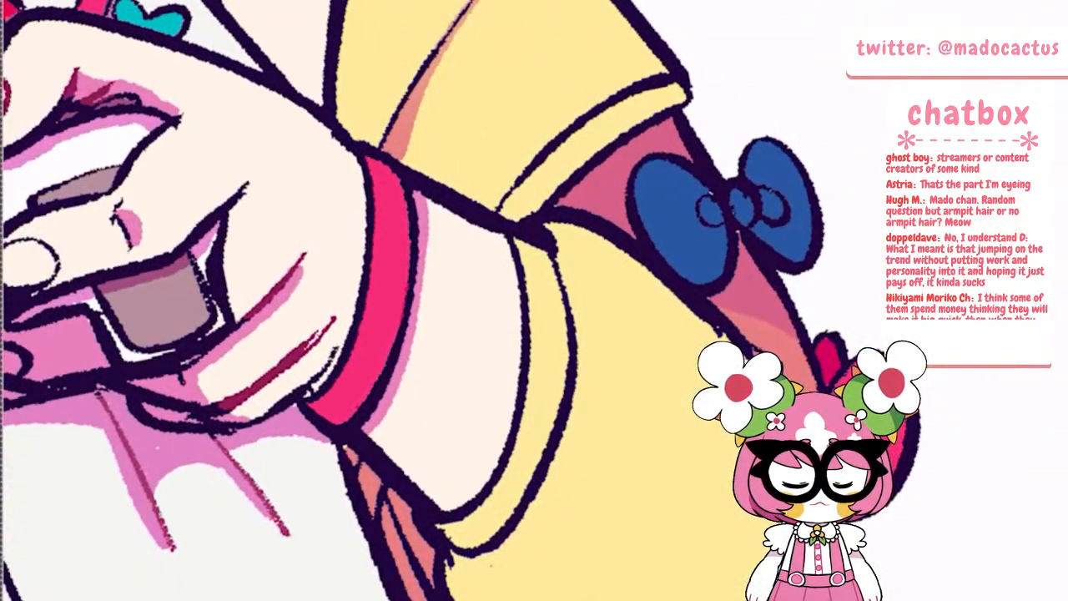
Recolour the curved cuff line on the other cardigan sleeve, below the blue bow, in red
left_click_drag(460, 551, 547, 462)
left_click_drag(507, 522, 460, 551)
mouse_move(545, 464)
left_mouse_down()
mouse_move(568, 407)
mouse_move(571, 320)
mouse_move(549, 247)
left_mouse_up()
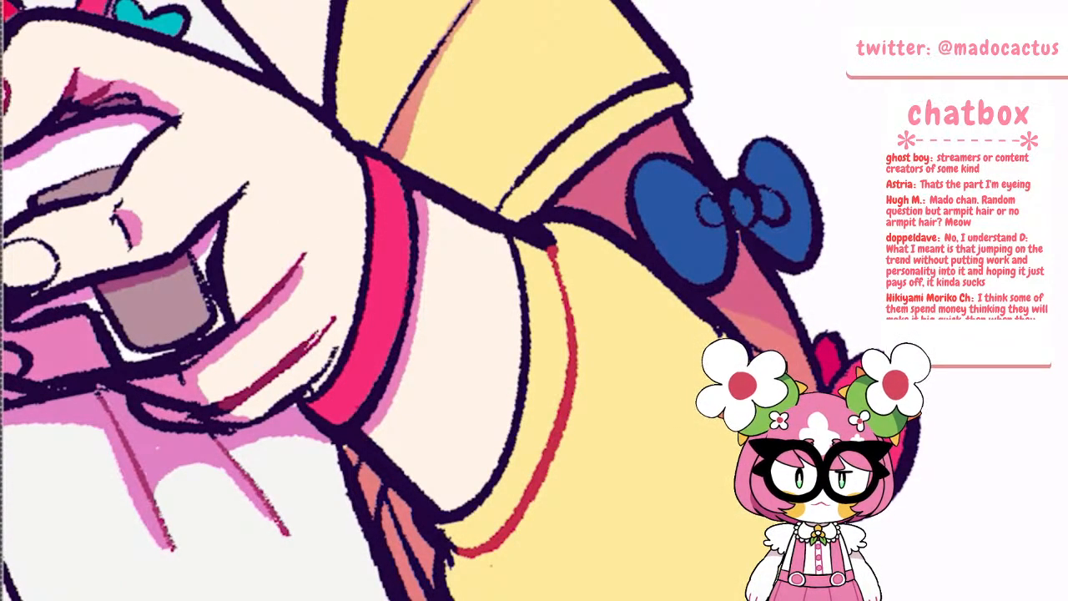
scroll(434, 300, "down", 2)
scroll(434, 301, "up", 3)
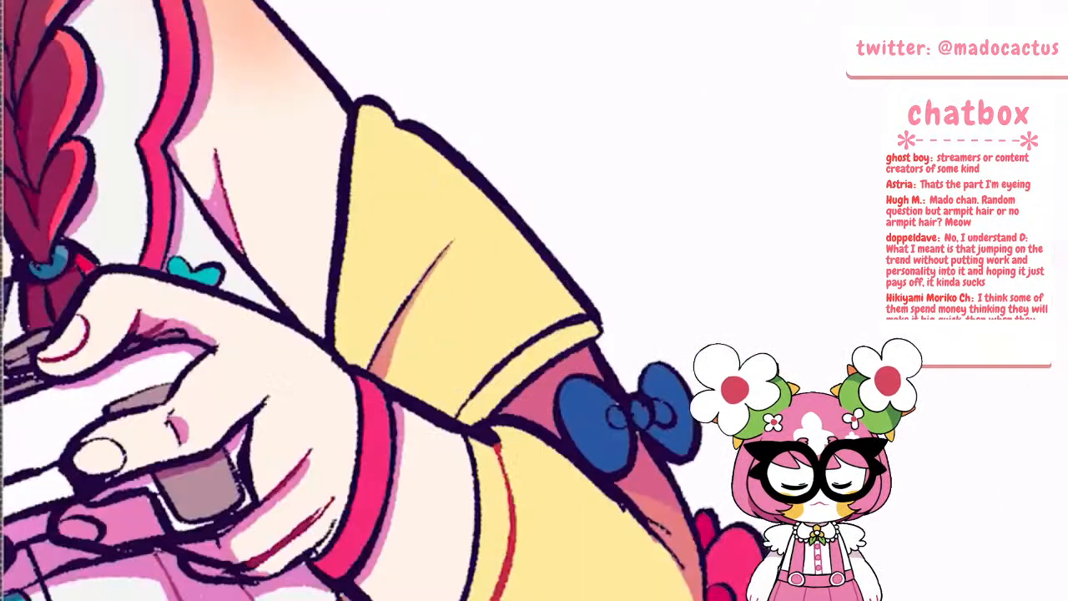
Recolour the diagonal fold and the cuff line of the cardigan sleeve above the blue bow in red
left_click_drag(359, 429, 465, 270)
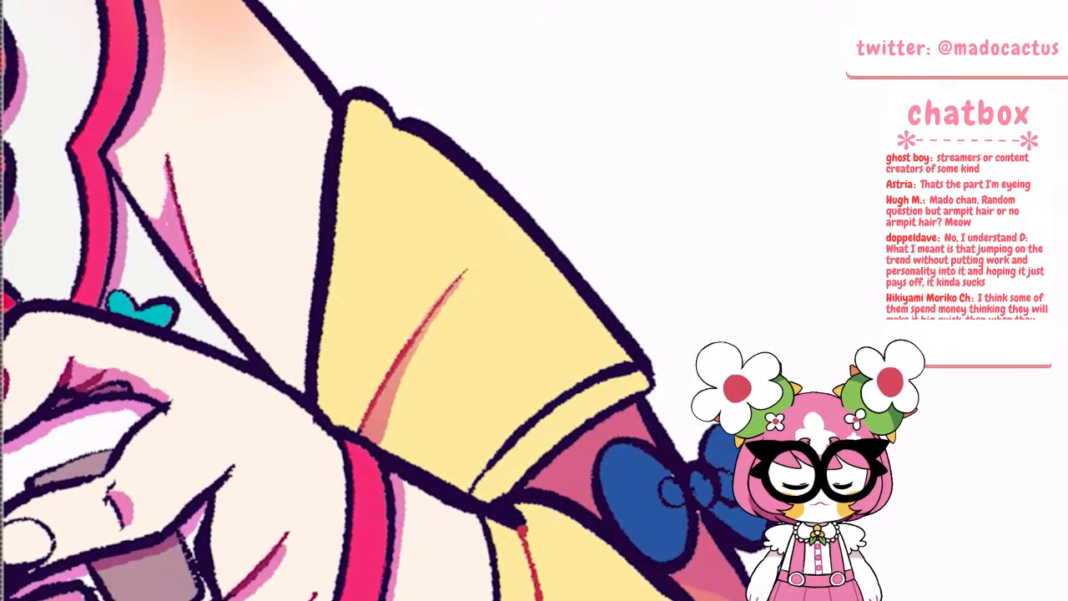
left_click_drag(472, 489, 607, 369)
scroll(434, 300, "down", 4)
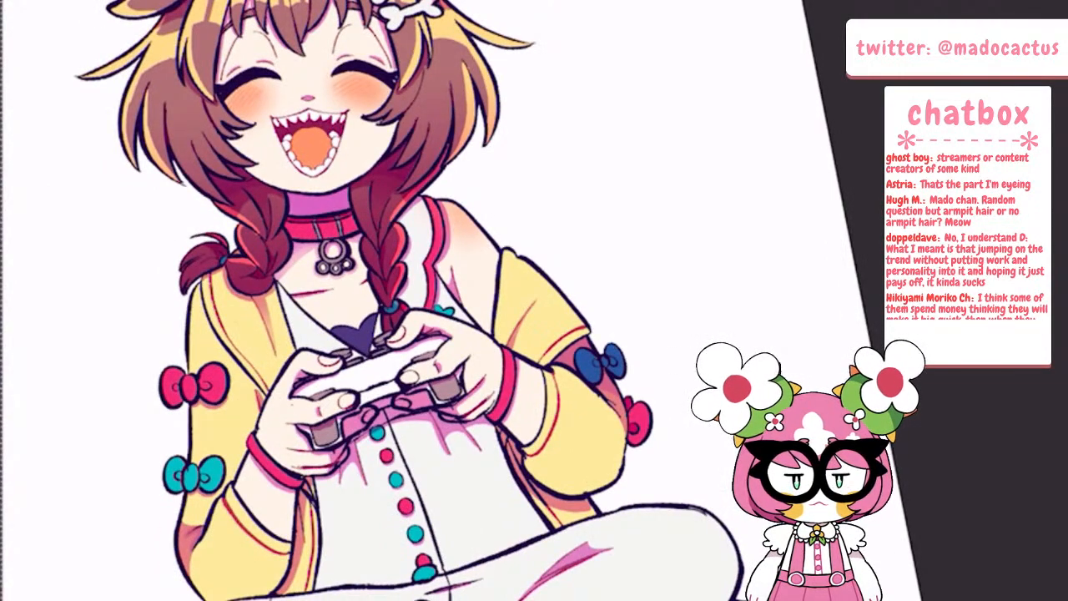
Switch to the Multiply Layer 6 and shade the small inner folds beside the knots of the pink and teal sleeve bows
scroll(434, 300, "up", 5)
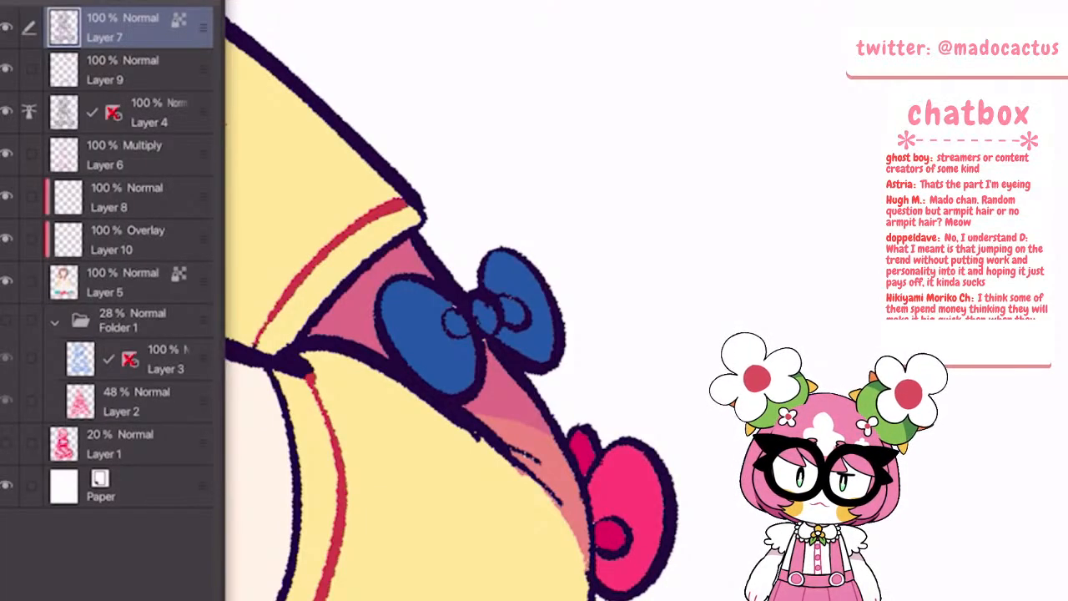
left_click(133, 155)
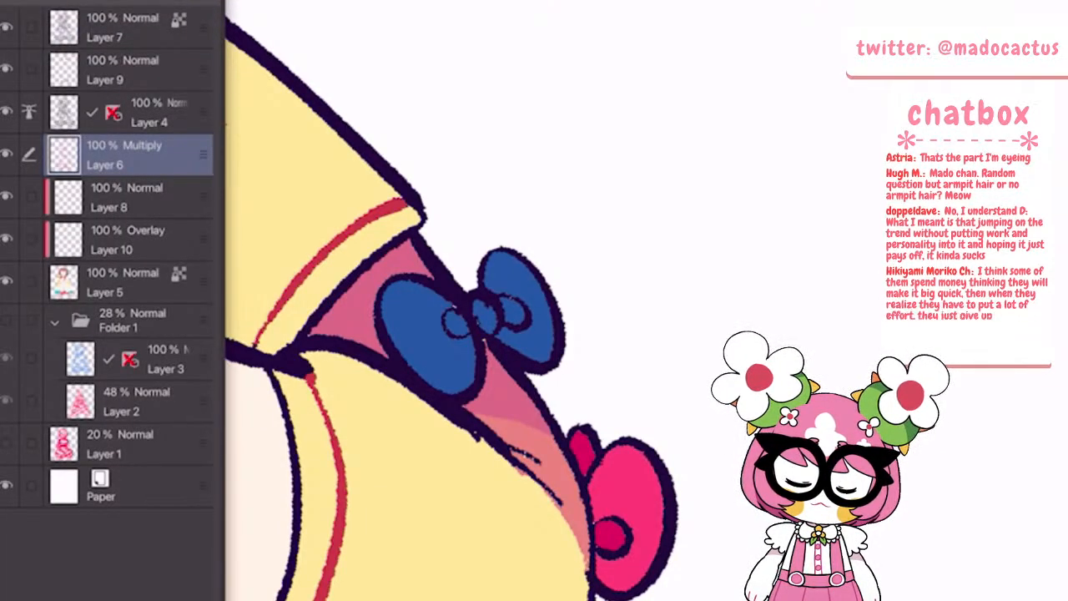
key("i")
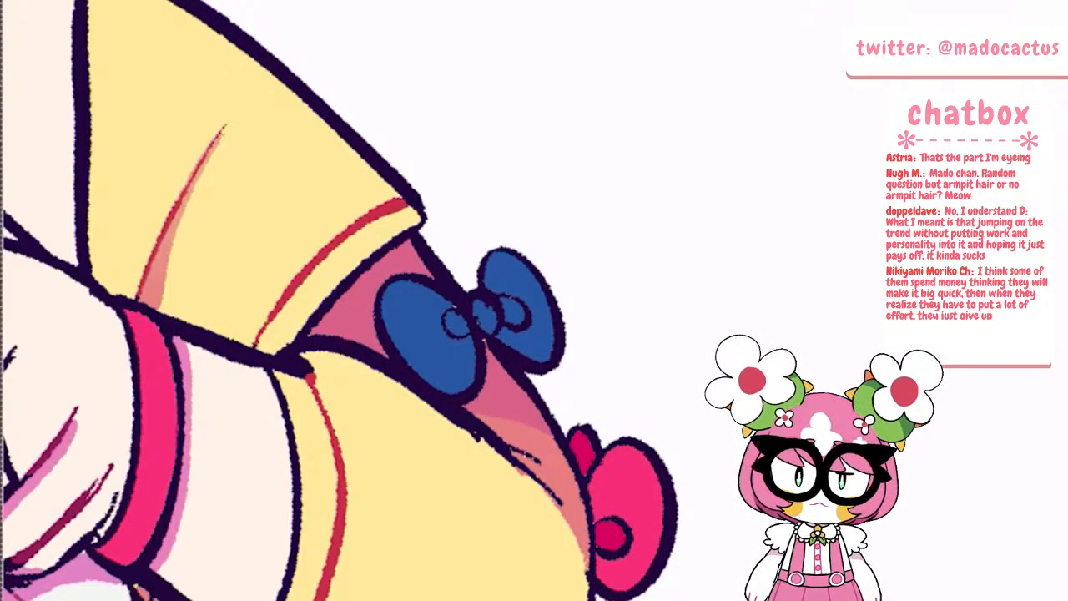
scroll(534, 250, "down", 5)
scroll(354, 334, "up", 5)
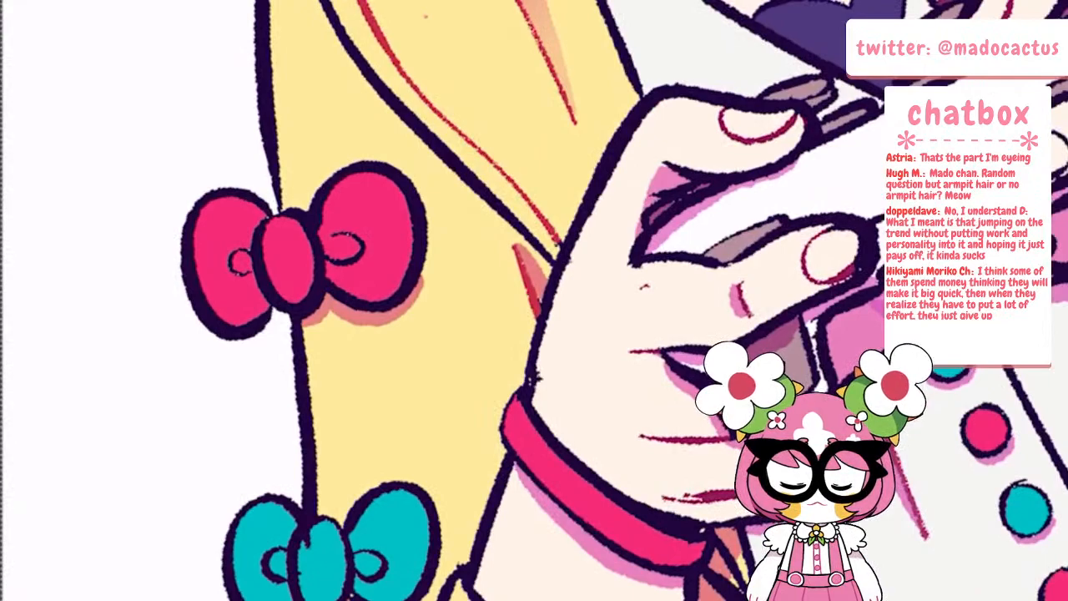
mouse_move(239, 254)
left_mouse_down()
mouse_move(242, 270)
mouse_move(247, 258)
left_mouse_up()
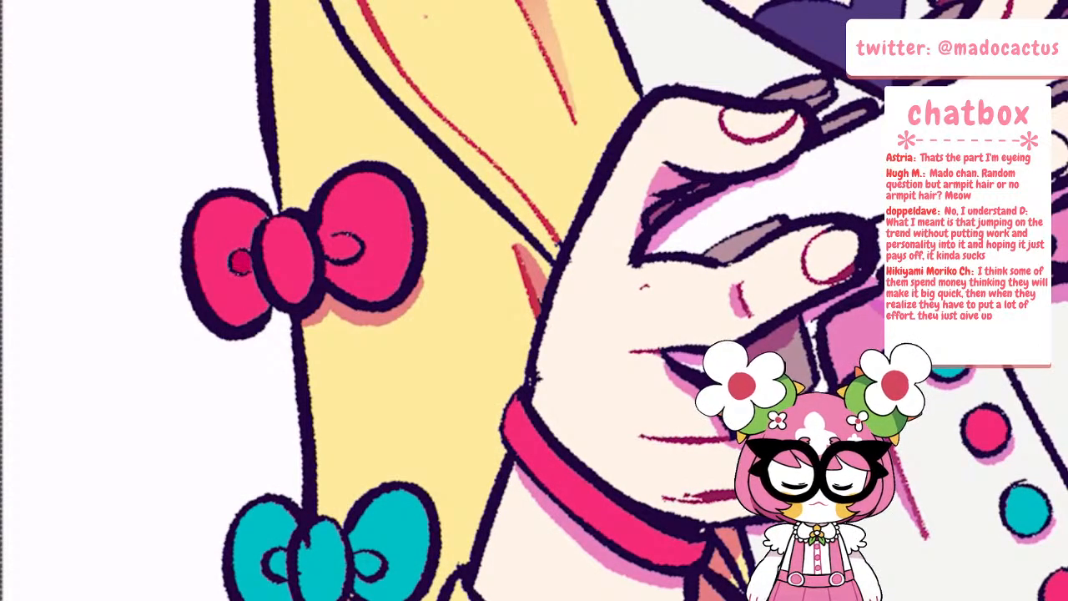
left_click_drag(326, 245, 356, 247)
mouse_move(275, 552)
left_mouse_down()
mouse_move(279, 567)
mouse_move(285, 554)
left_mouse_up()
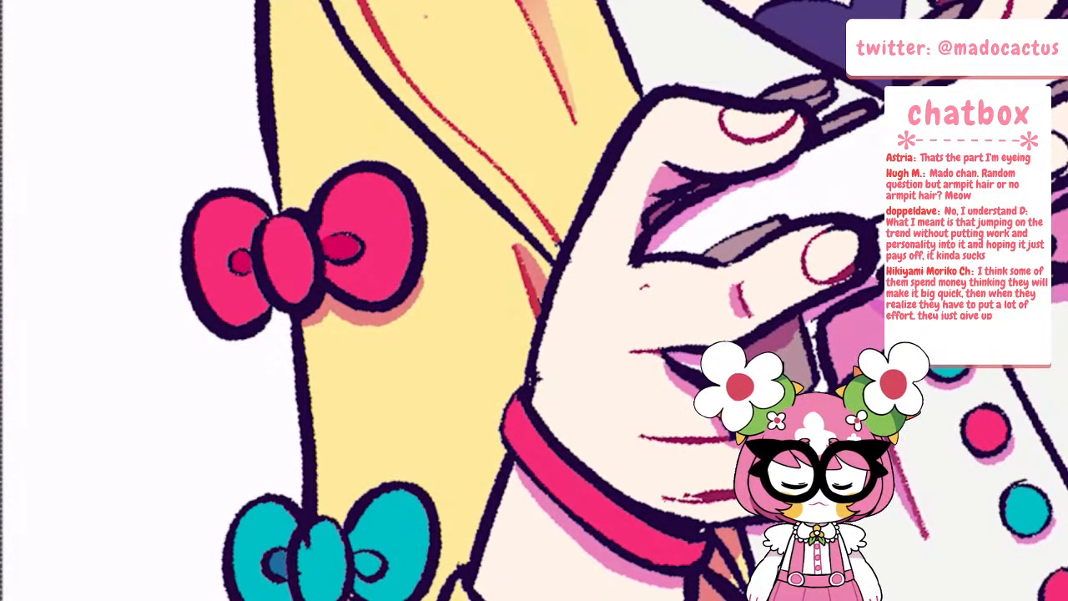
mouse_move(357, 554)
left_mouse_down()
mouse_move(375, 573)
mouse_move(367, 552)
left_mouse_up()
Paint shadows on both loops of the teal bow and the pink bow, around their centre knots
mouse_move(287, 506)
left_mouse_down()
mouse_move(280, 542)
mouse_move(295, 519)
left_mouse_up()
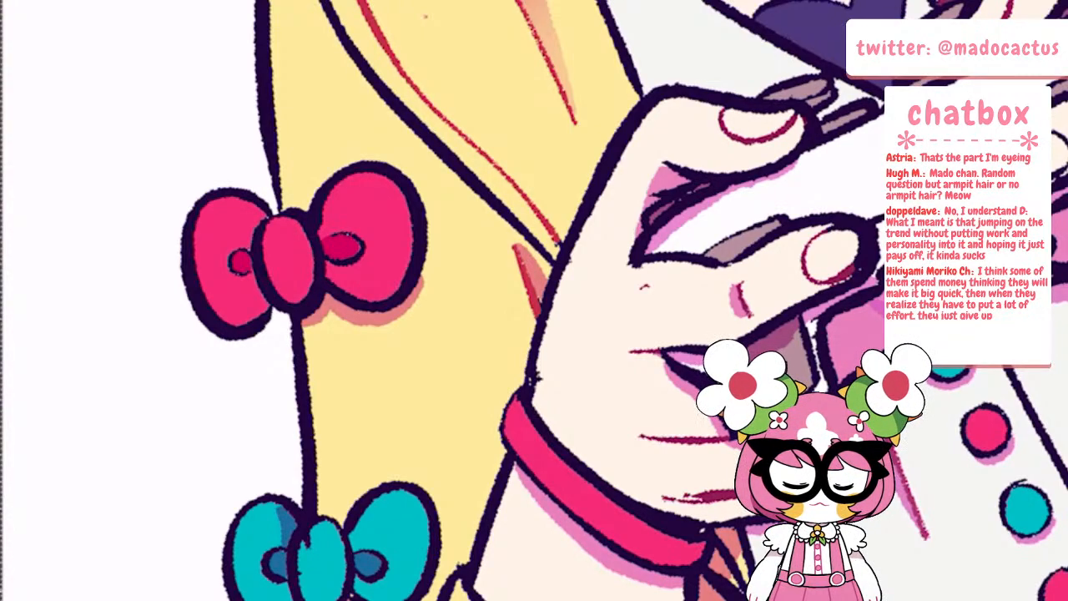
left_click_drag(289, 583, 284, 599)
left_click_drag(365, 599, 355, 577)
left_click_drag(352, 551, 370, 513)
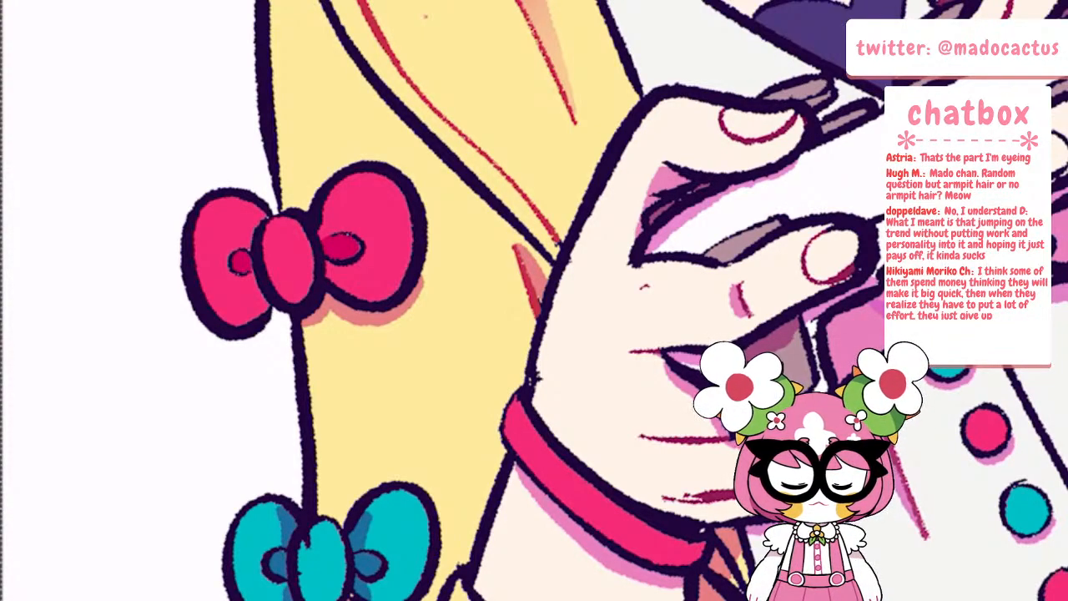
mouse_move(242, 201)
left_mouse_down()
mouse_move(246, 248)
mouse_move(265, 218)
left_mouse_up()
mouse_move(249, 271)
left_mouse_down()
mouse_move(250, 322)
mouse_move(265, 295)
left_mouse_up()
left_click_drag(342, 287, 326, 263)
left_click_drag(320, 238, 334, 192)
Reset the canvas rotation and shade the pink bow on the other cardigan sleeve around its inner fold
scroll(261, 290, "down", 5)
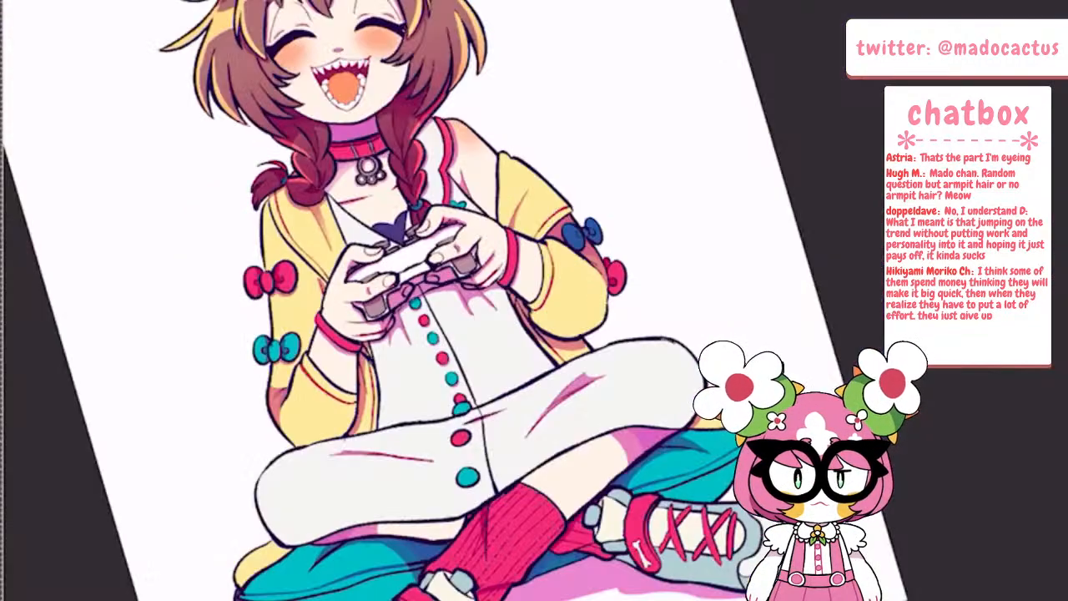
key("Home")
scroll(574, 199, "up", 7)
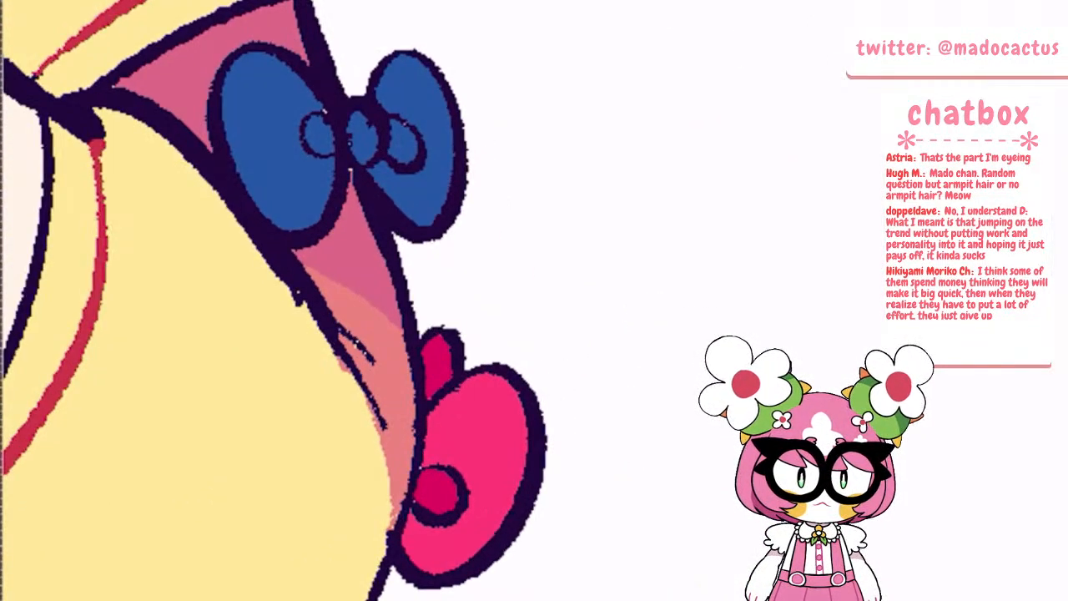
left_click_drag(427, 460, 496, 378)
left_click_drag(441, 401, 432, 413)
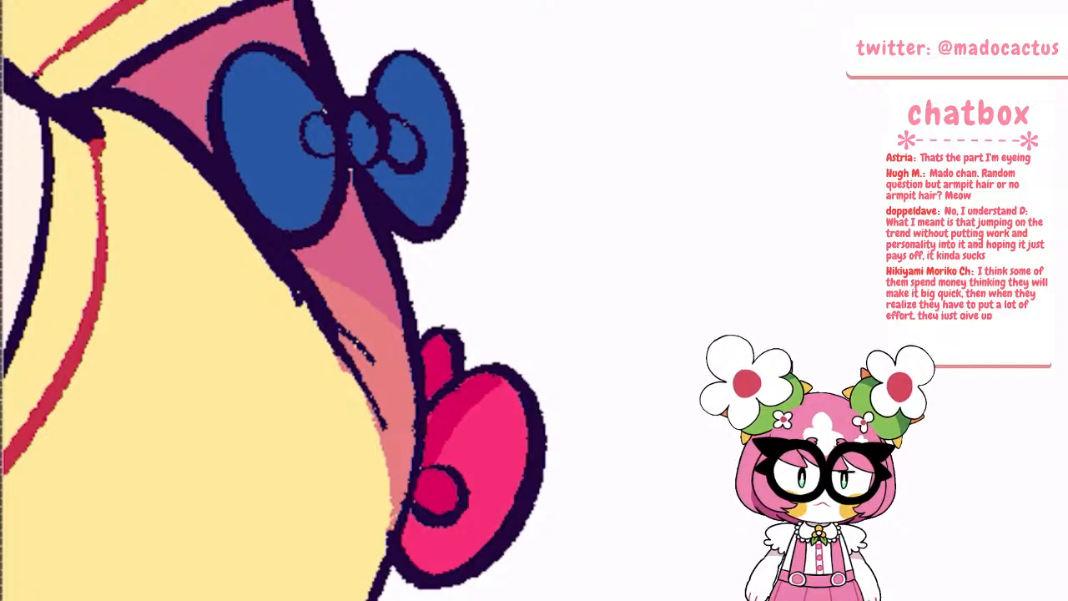
left_click_drag(407, 514, 415, 561)
Recolour the two loops and knot of the blue bow on the shadowed sleeve in a lighter teal-blue
scroll(439, 416, "down", 4)
scroll(425, 298, "up", 6)
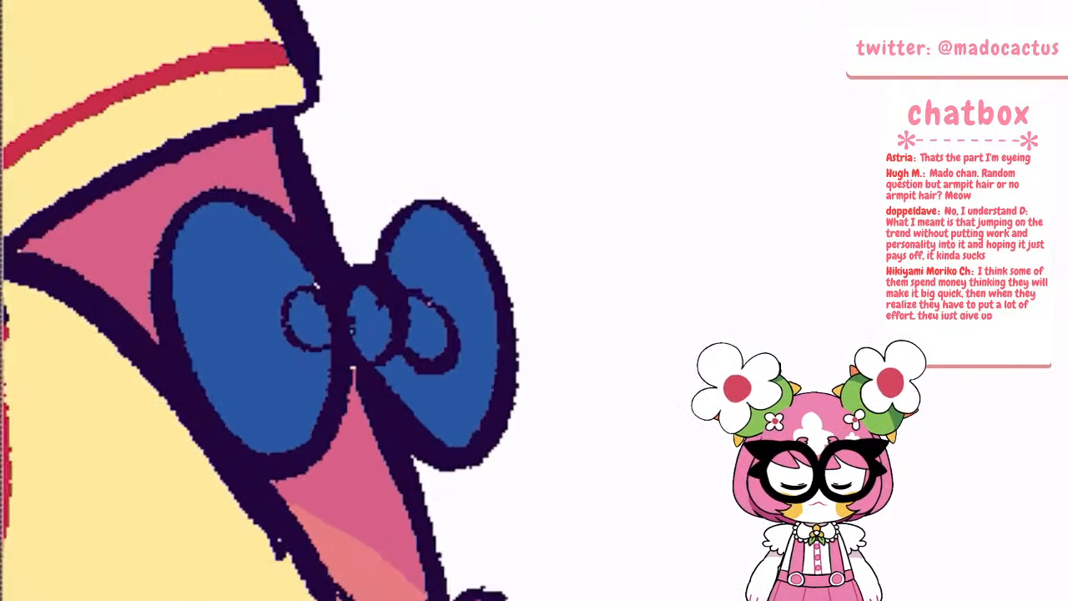
left_click_drag(303, 303, 320, 334)
key("ctrl+z")
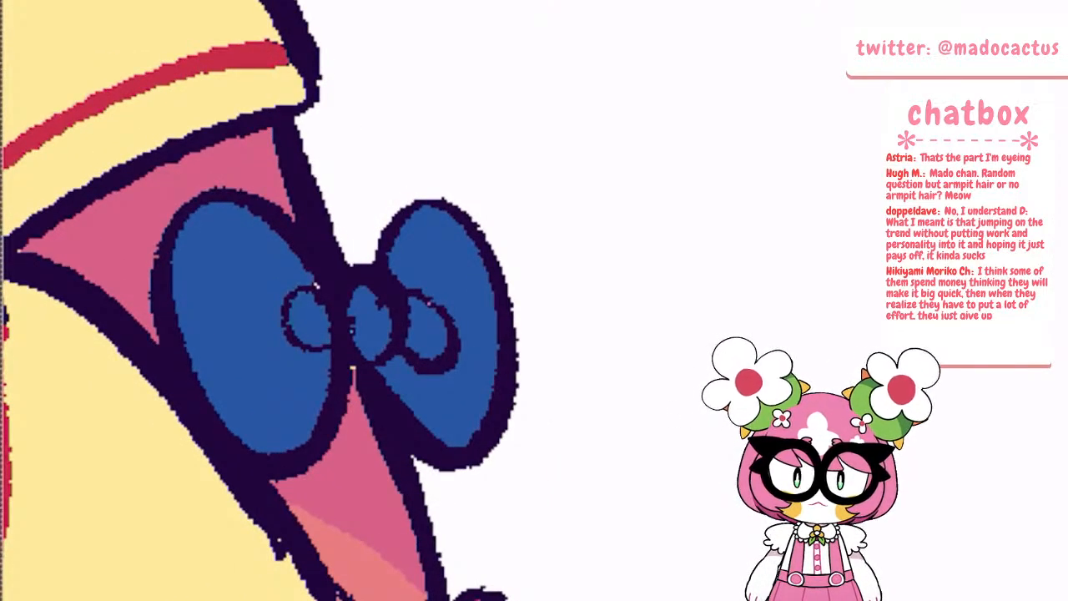
left_click(249, 334)
left_click(459, 309)
left_click(370, 324)
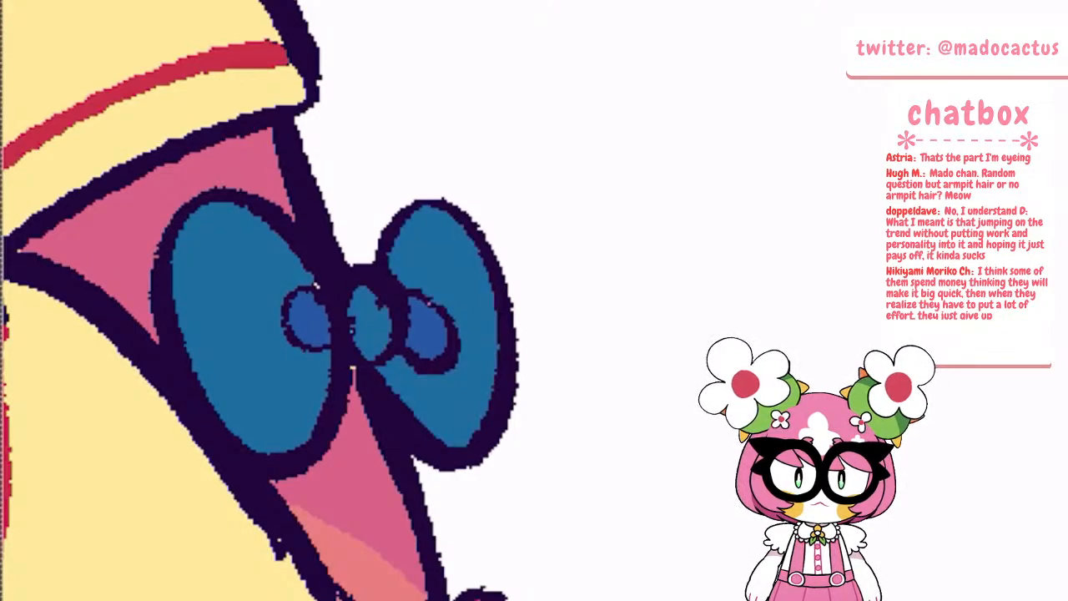
scroll(473, 356, "down", 6)
scroll(358, 300, "down", 3)
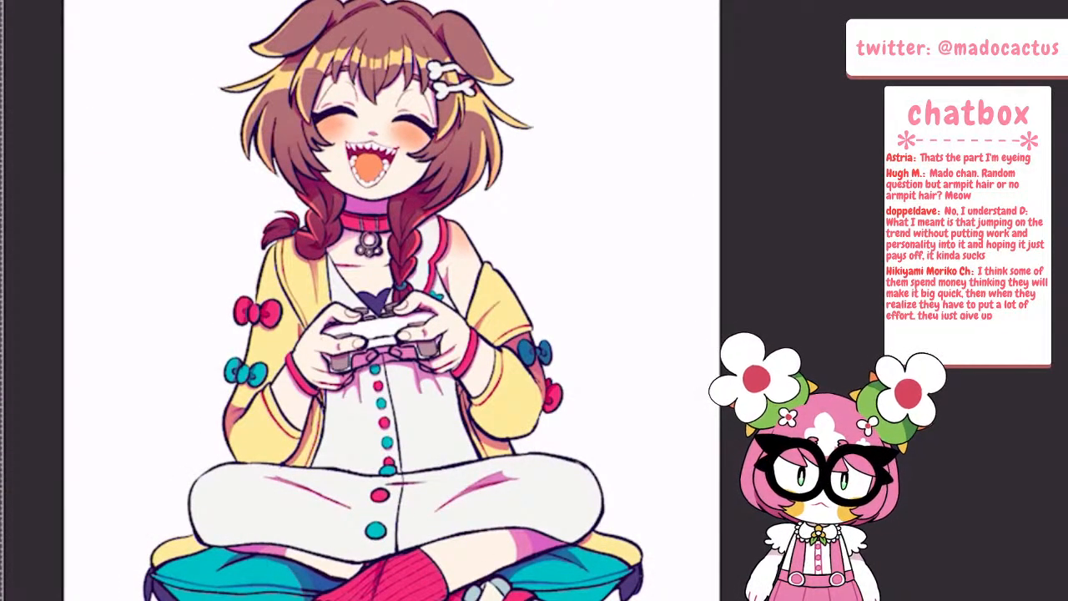
scroll(481, 334, "up", 2)
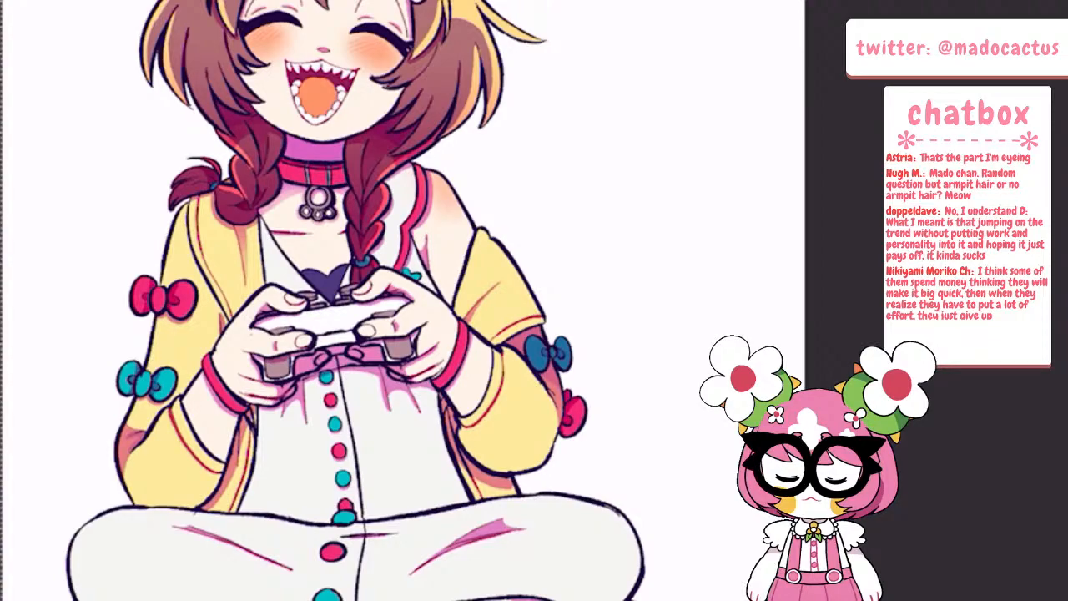
scroll(493, 334, "down", 2)
scroll(409, 305, "up", 6)
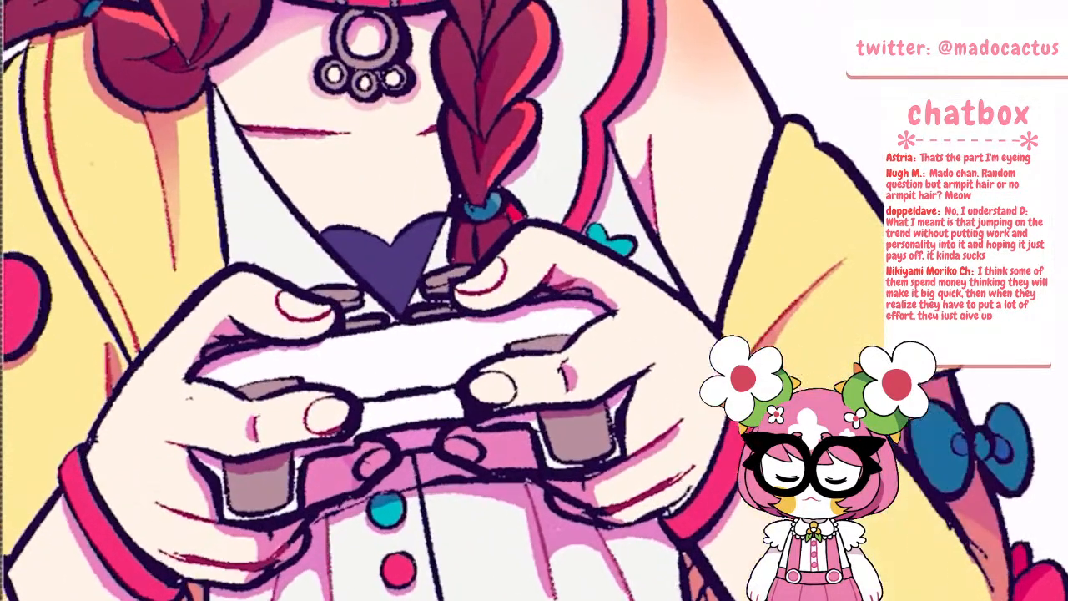
scroll(409, 305, "up", 1)
scroll(409, 304, "down", 4)
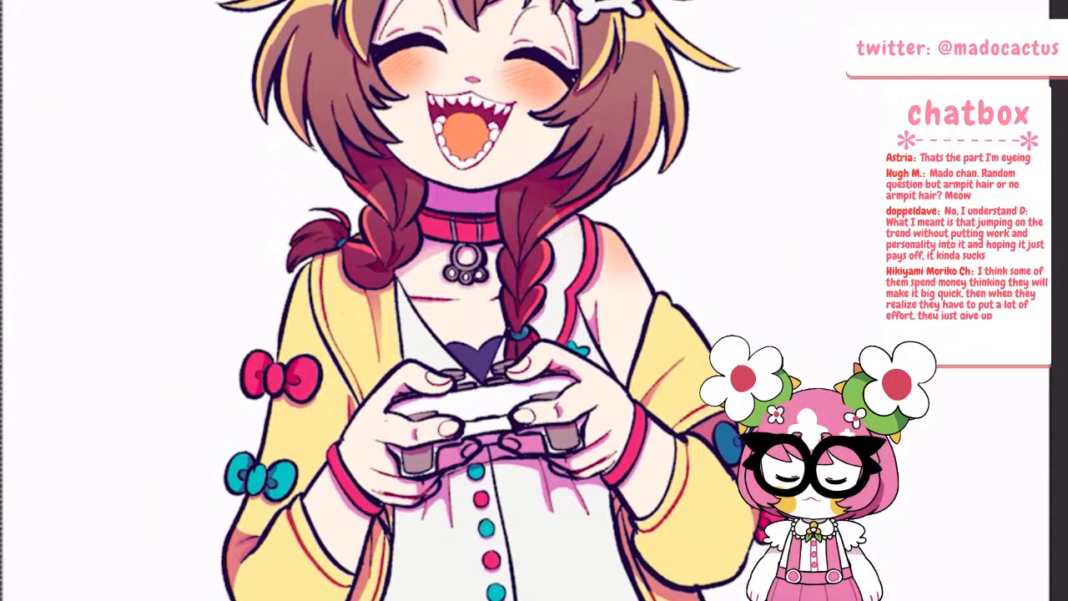
scroll(651, 325, "down", 3)
Select Layer 7 and recolour the short horizontal crease crossing the dress's centre line at the lap in dark pink
scroll(584, 467, "up", 6)
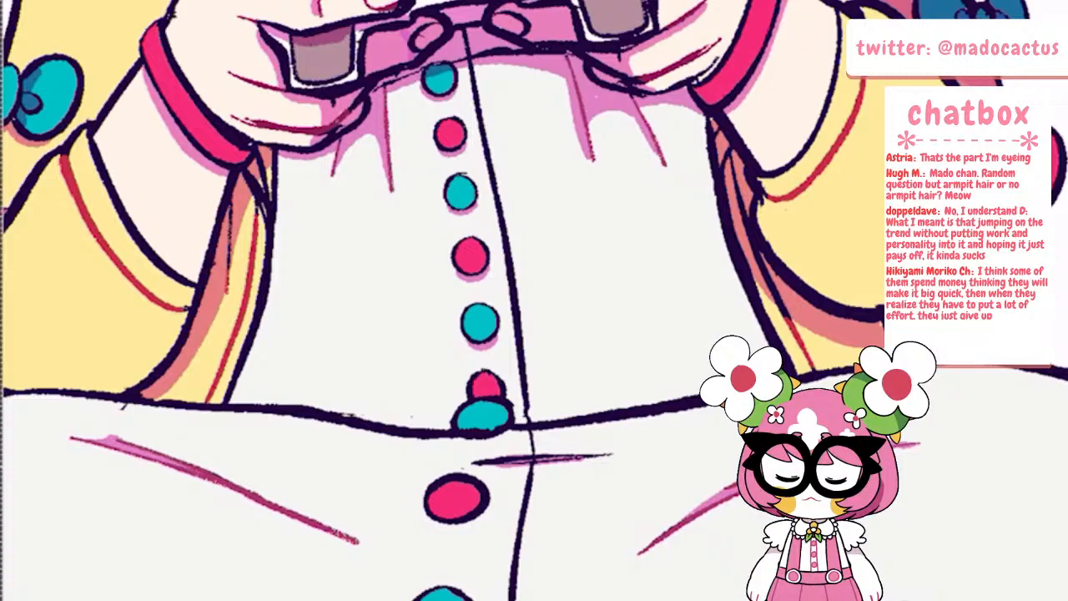
scroll(649, 472, "up", 2)
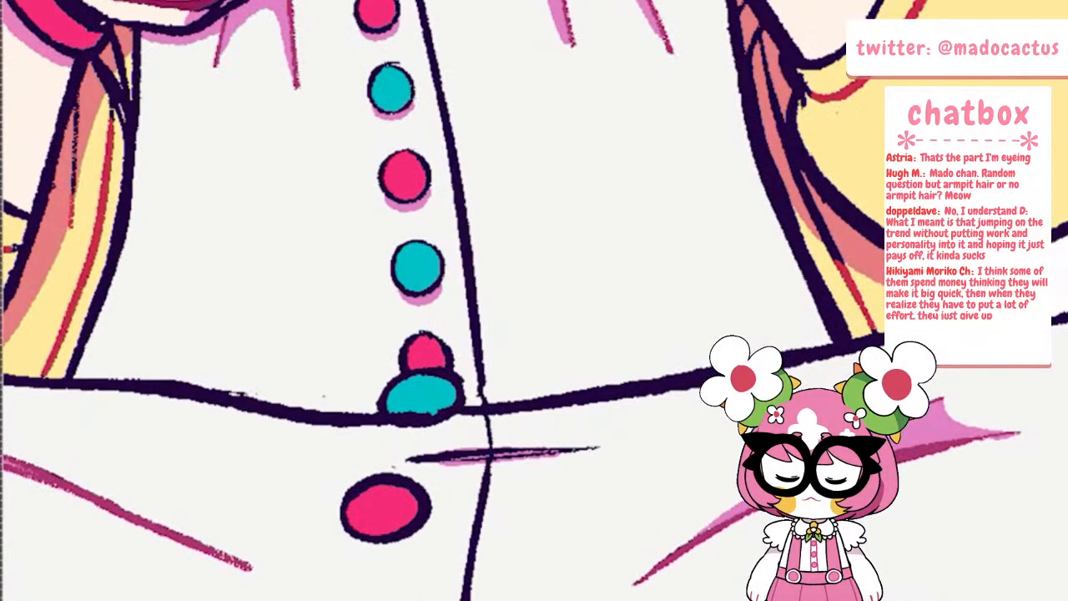
key("i")
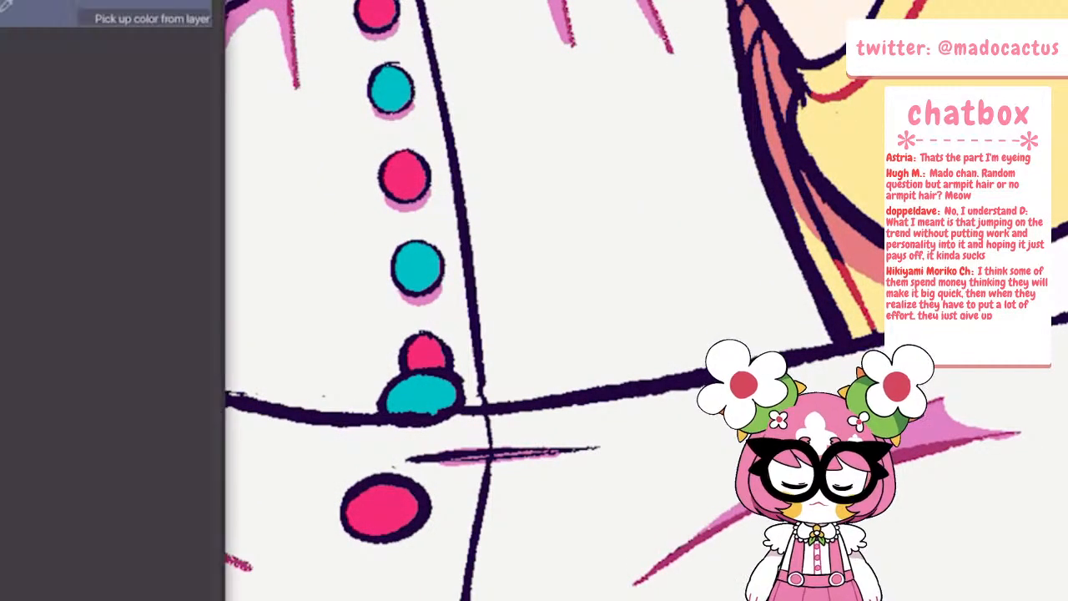
key("g")
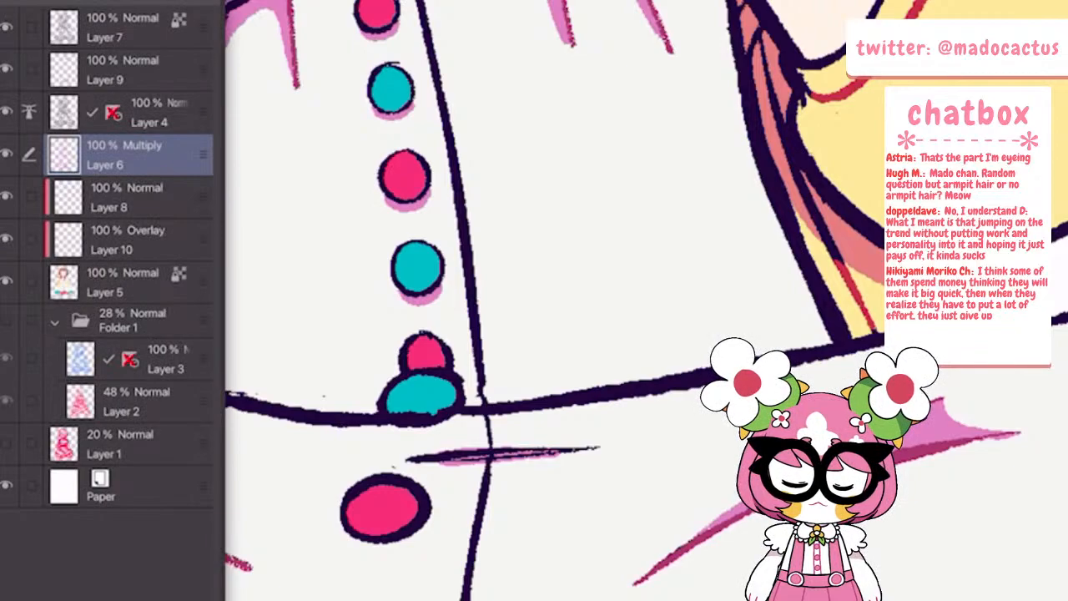
left_click(125, 28)
left_click_drag(407, 458, 469, 454)
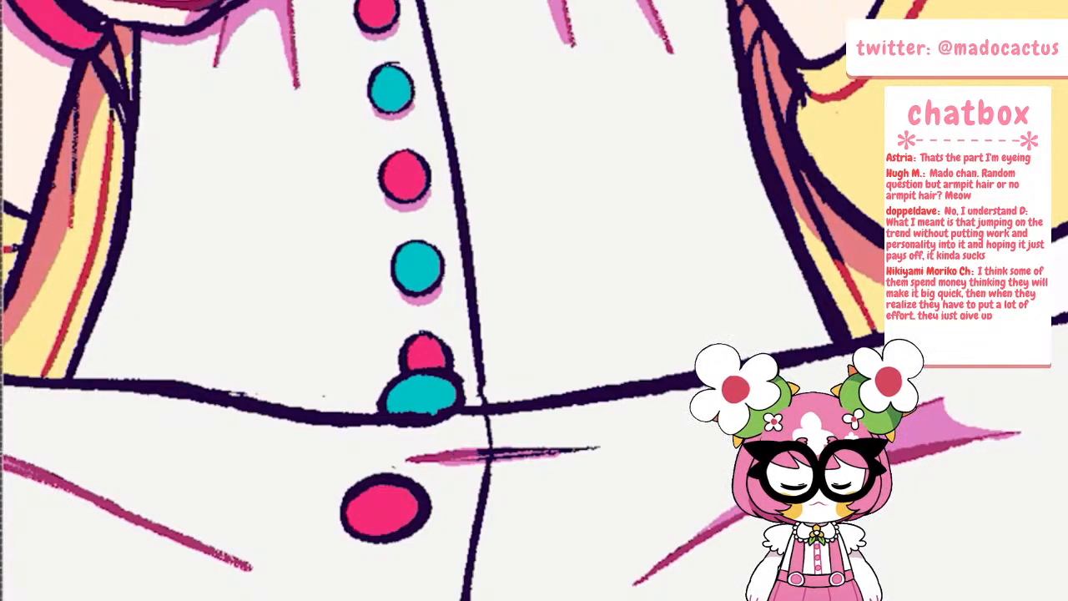
scroll(427, 472, "down", 5)
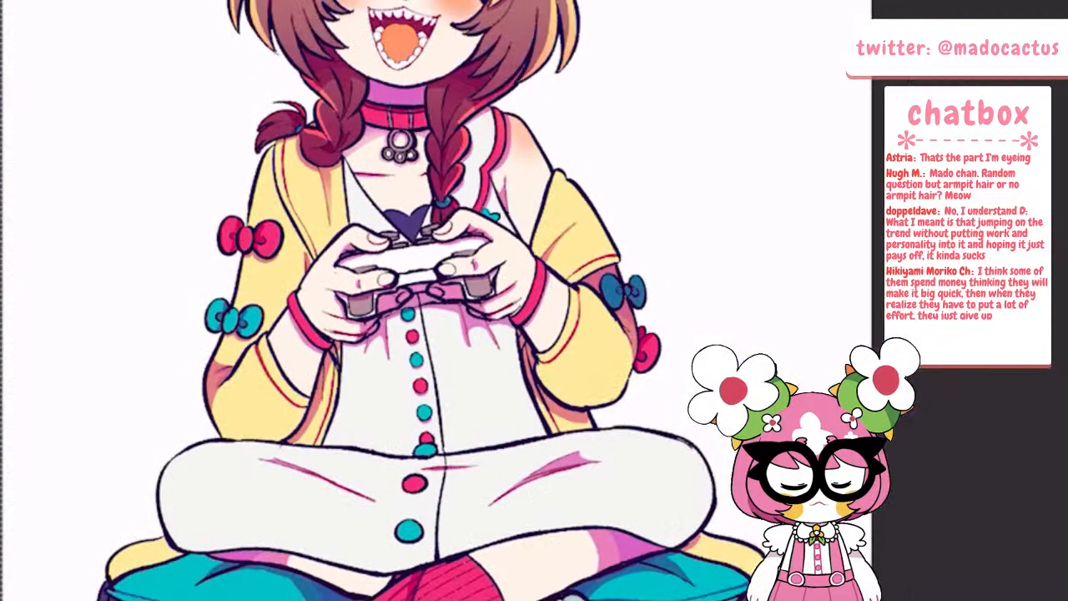
scroll(428, 334, "down", 2)
scroll(450, 534, "up", 6)
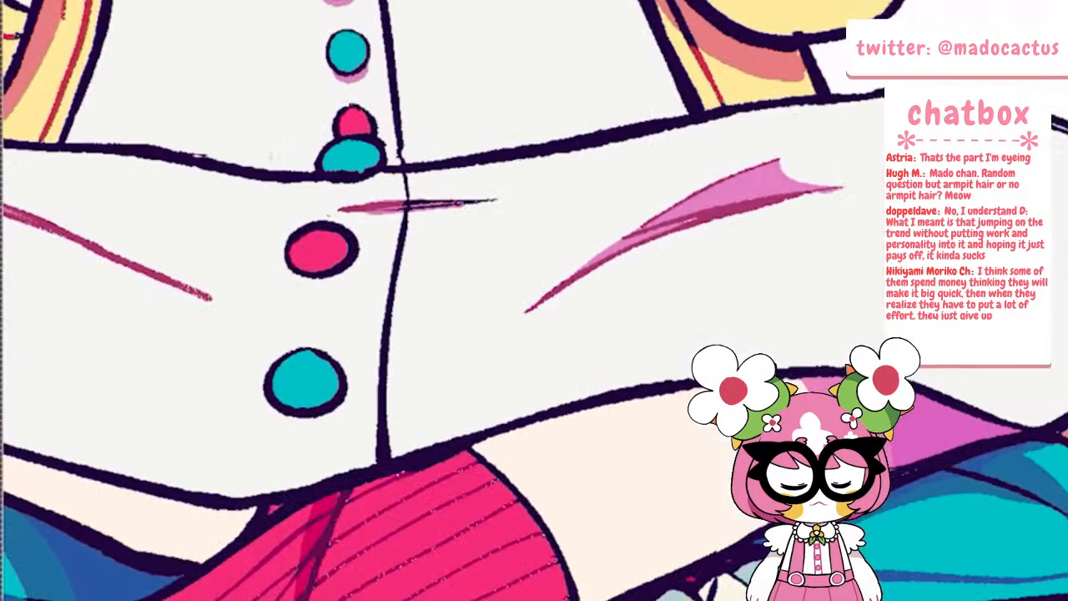
scroll(451, 300, "down", 3)
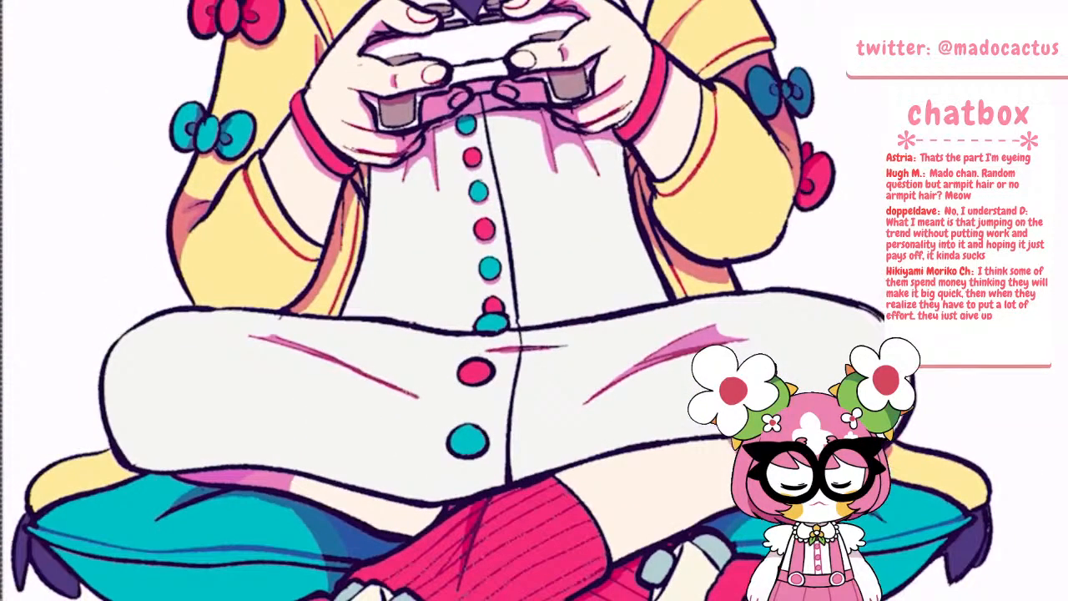
Recolour the remaining dark seam line along the teal cushion's edge in blue, up to the tasselled corner
scroll(166, 518, "up", 6)
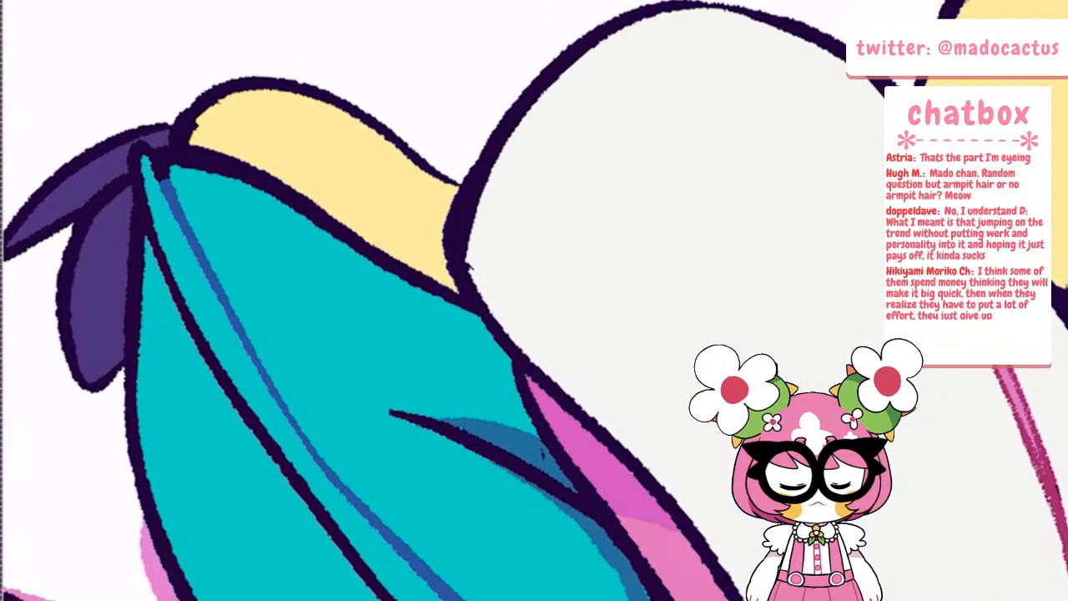
scroll(117, 306, "down", 3)
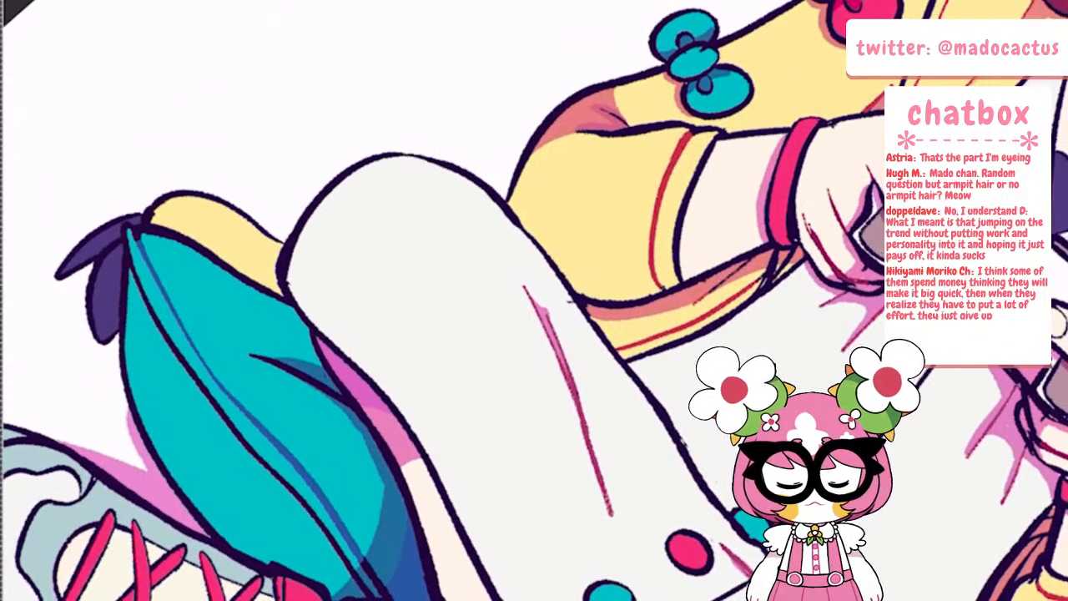
mouse_move(135, 276)
left_mouse_down()
mouse_move(171, 342)
mouse_move(353, 572)
left_mouse_up()
left_click(295, 490)
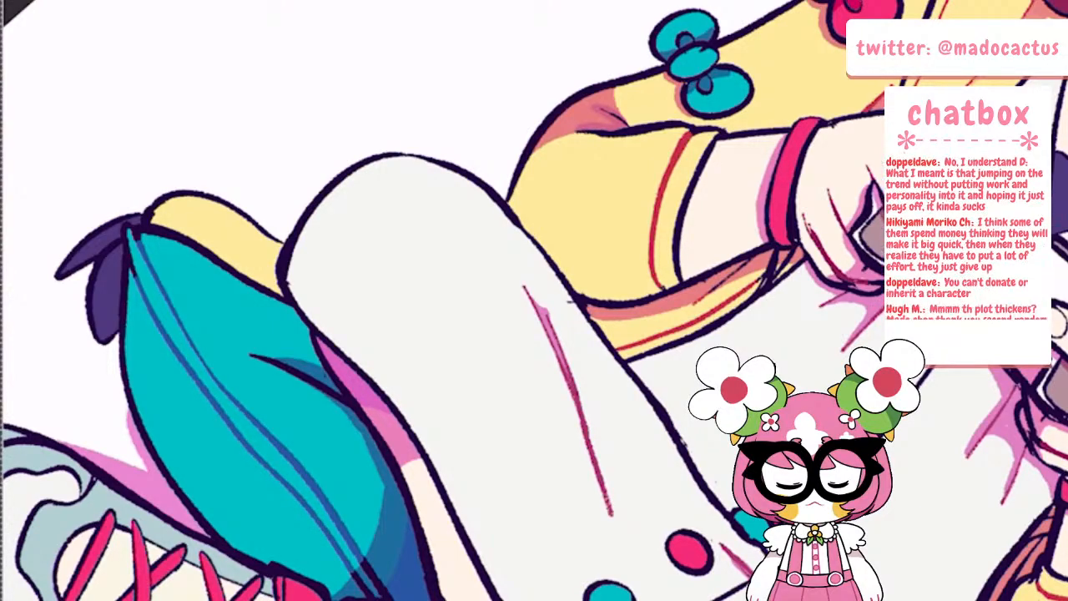
scroll(221, 376, "down", 3)
scroll(190, 318, "up", 6)
left_click_drag(133, 290, 149, 308)
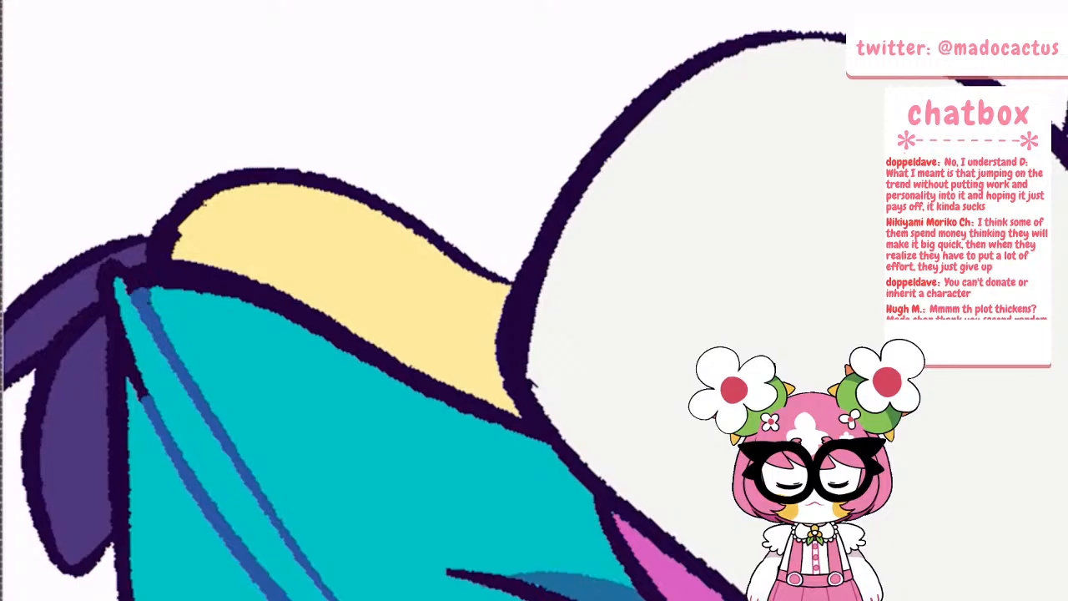
left_click_drag(134, 355, 146, 400)
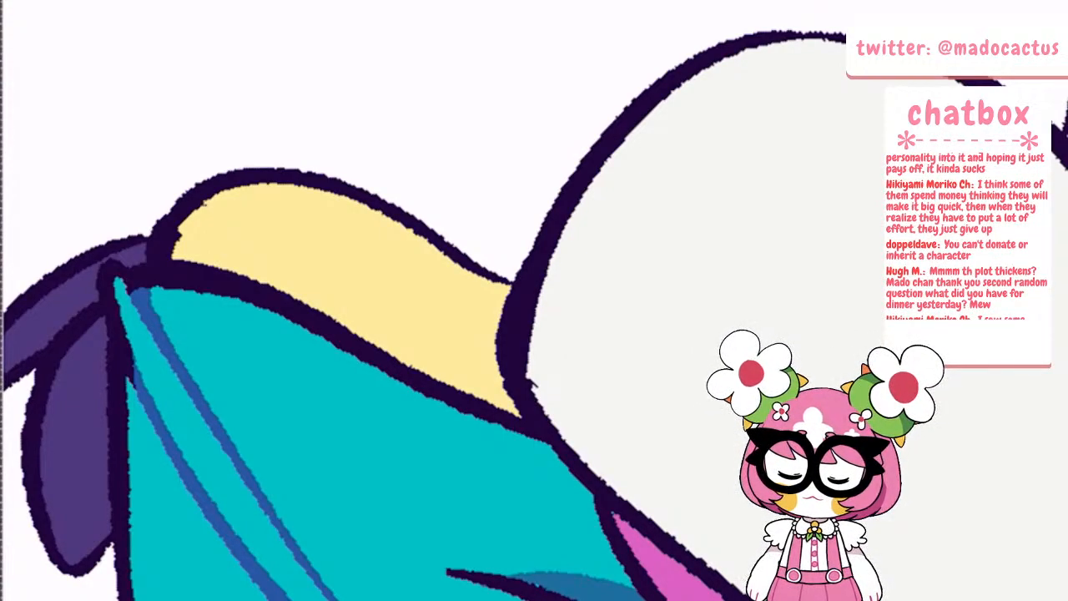
Recolour the last dark stretch of seam near the right-hand tasselled corner of the teal cushion in blue
scroll(534, 300, "down", 5)
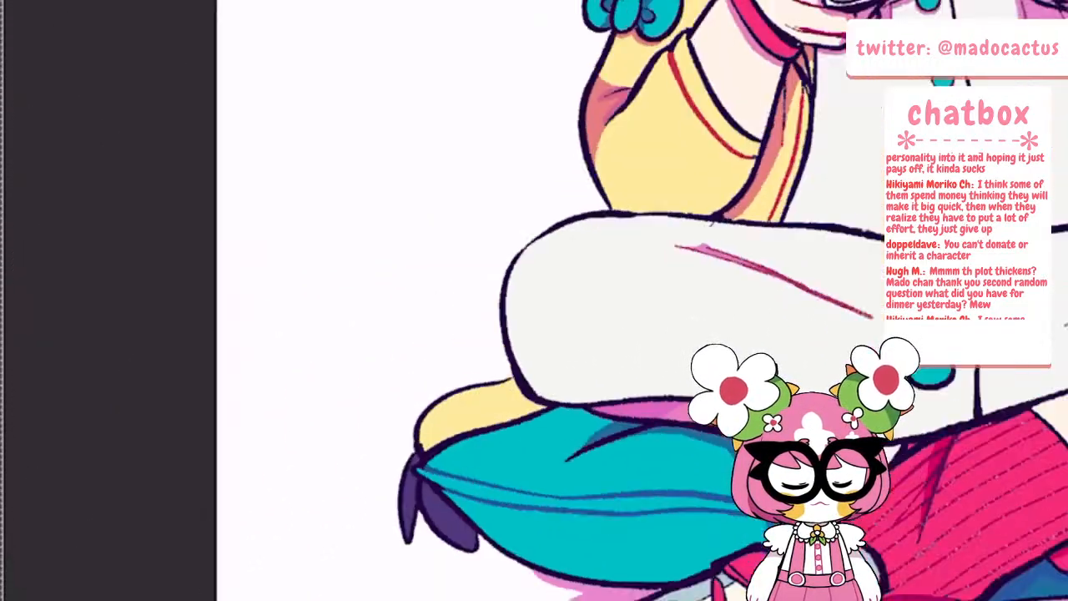
scroll(534, 300, "down", 3)
scroll(533, 300, "up", 6)
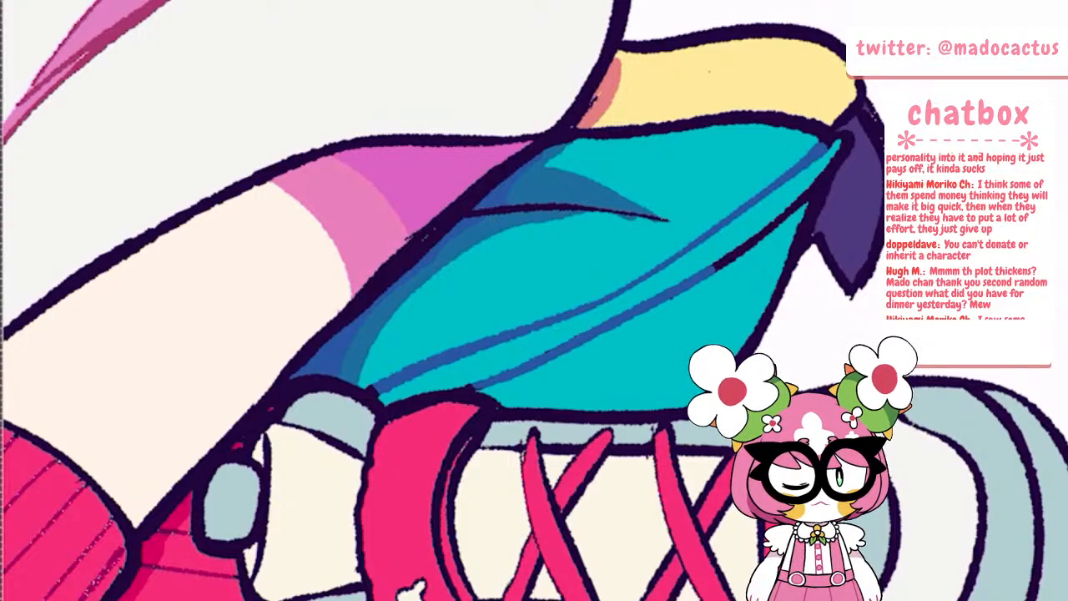
scroll(534, 300, "down", 4)
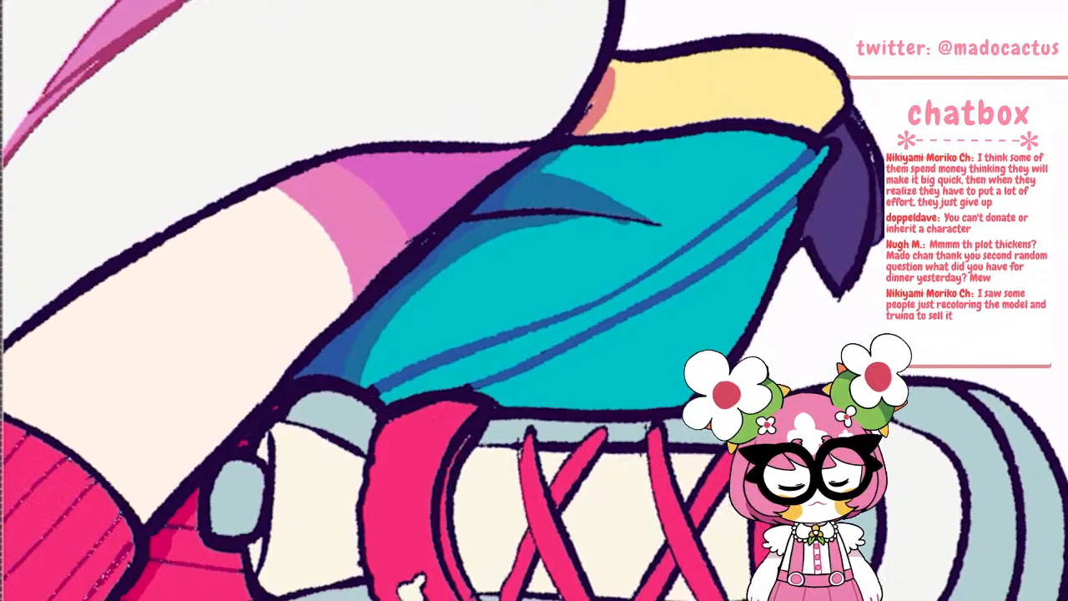
scroll(371, 301, "down", 2)
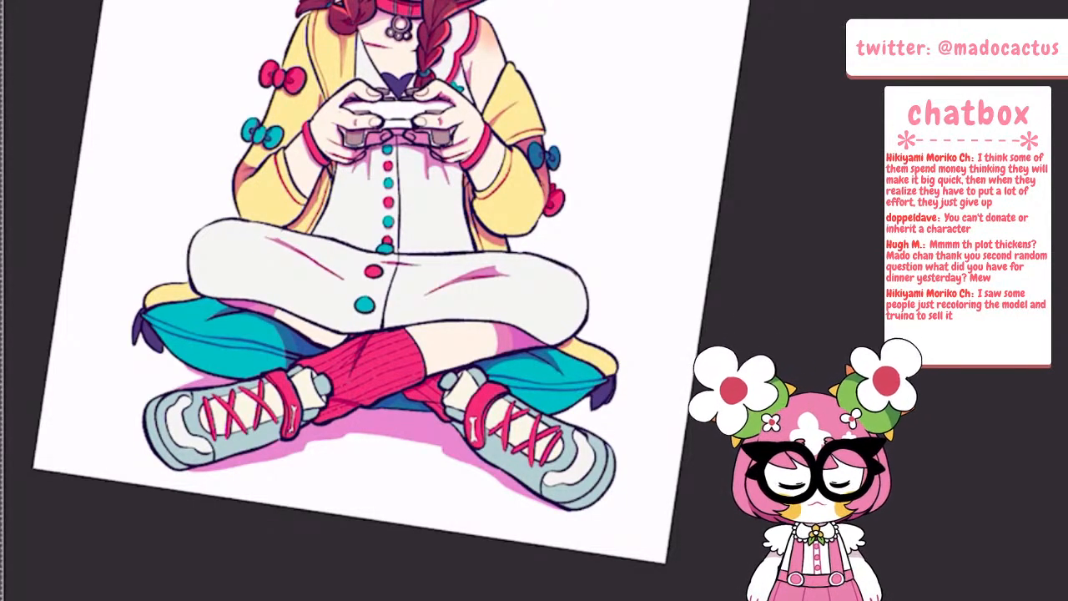
Recolour the outline of the white toe patch and the toe-cap seam on the drawing's right-hand shoe in blue
scroll(576, 397, "down", 3)
scroll(594, 434, "up", 1)
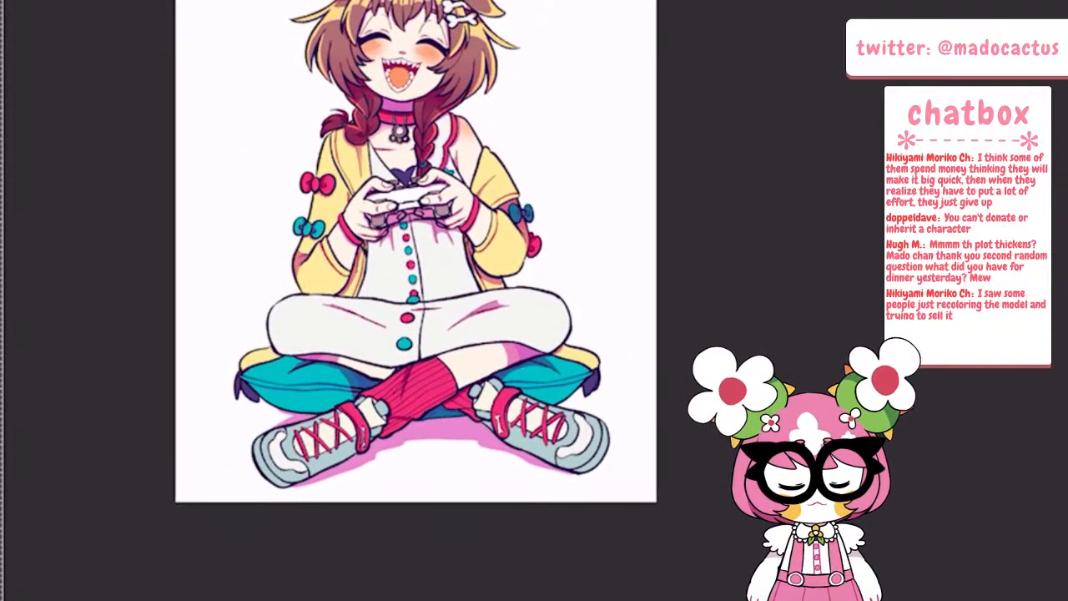
scroll(518, 392, "up", 5)
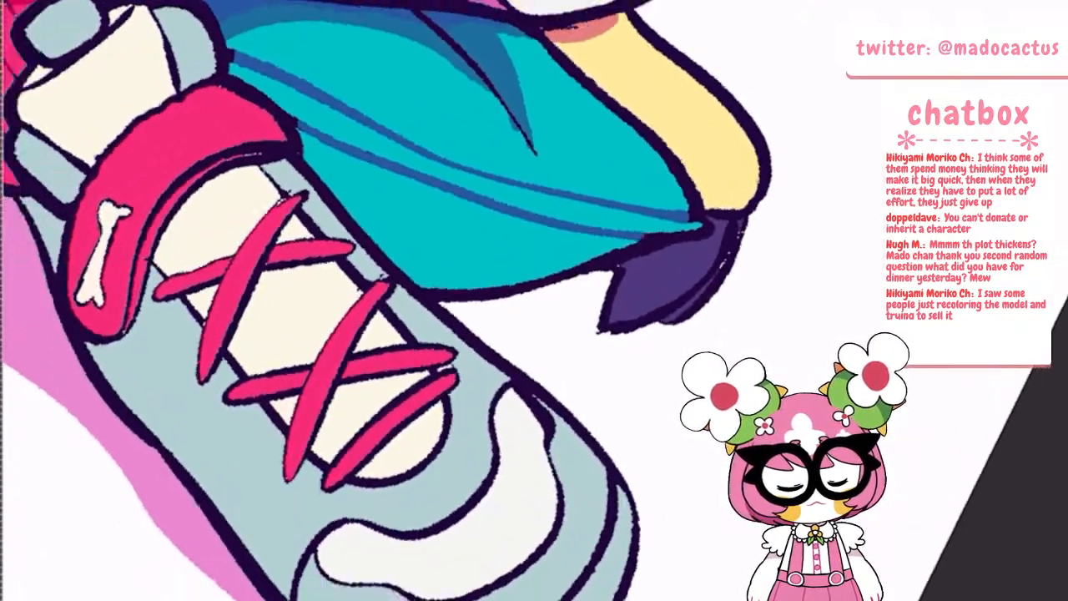
mouse_move(301, 579)
left_mouse_down()
mouse_move(330, 522)
mouse_move(300, 592)
left_mouse_up()
mouse_move(330, 522)
left_mouse_down()
mouse_move(350, 513)
mouse_move(424, 526)
mouse_move(486, 494)
mouse_move(512, 377)
left_mouse_up()
mouse_move(323, 547)
left_mouse_down()
mouse_move(358, 573)
mouse_move(439, 591)
mouse_move(524, 561)
mouse_move(564, 494)
mouse_move(548, 429)
mouse_move(524, 392)
mouse_move(554, 423)
left_mouse_up()
left_click_drag(501, 455, 491, 479)
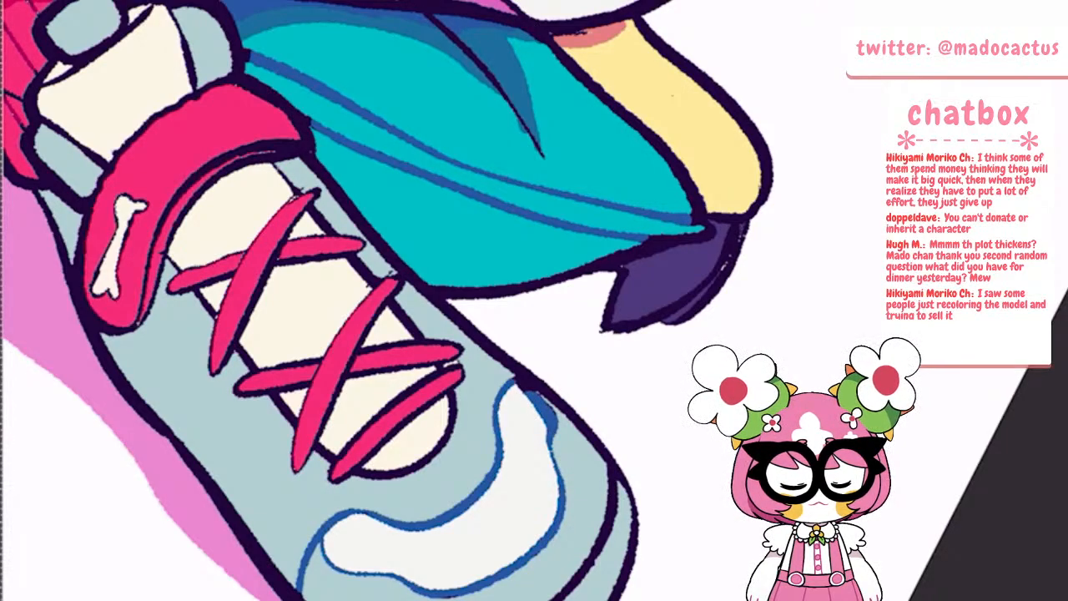
mouse_move(559, 599)
left_mouse_down()
mouse_move(607, 532)
mouse_move(614, 470)
left_mouse_up()
scroll(513, 418, "down", 8)
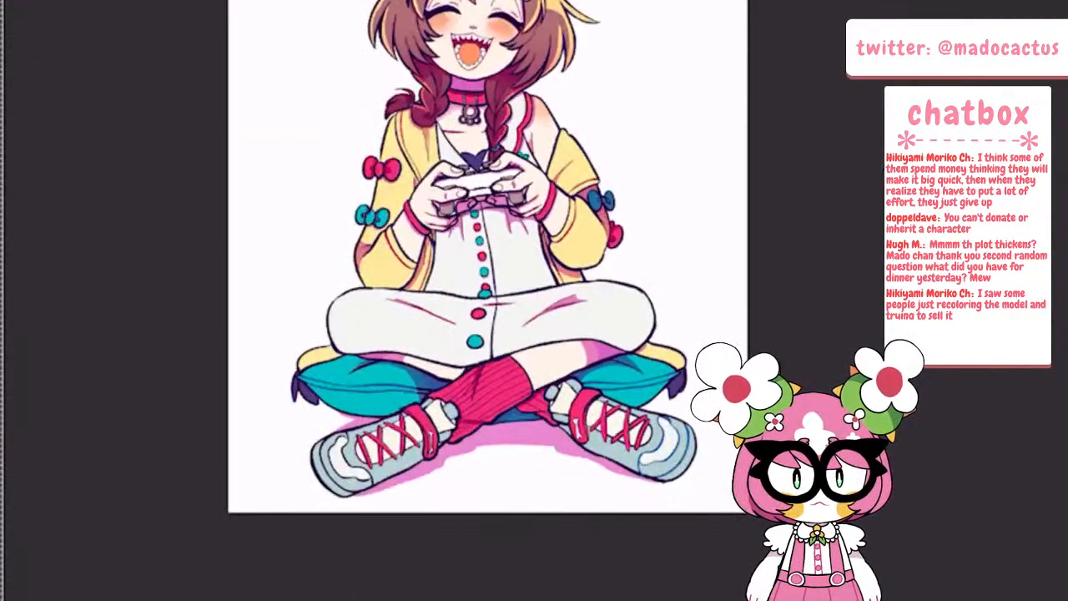
scroll(667, 467, "up", 8)
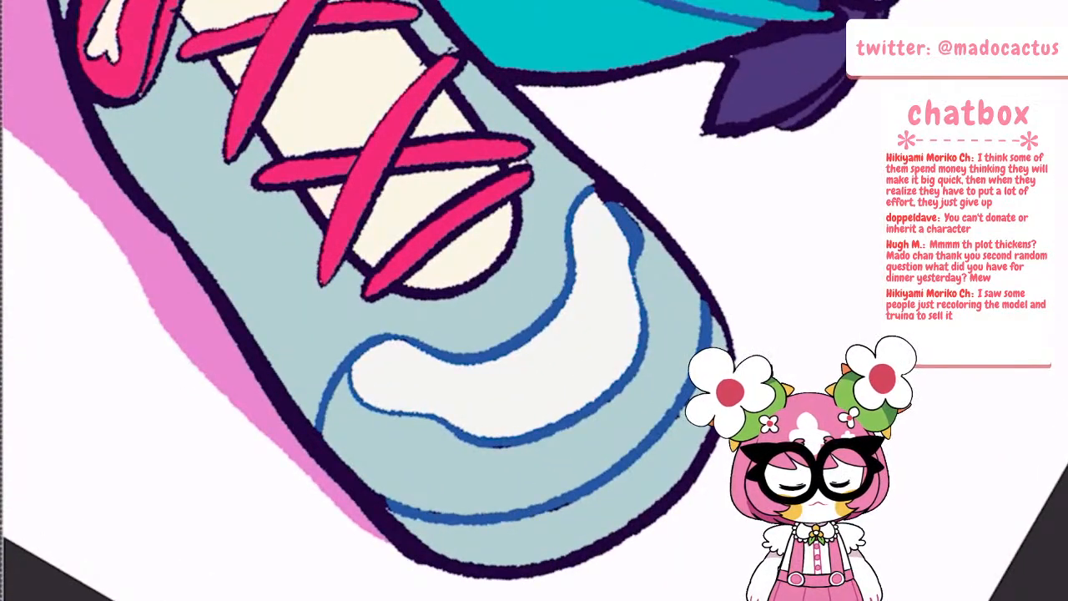
Recolour the white toe patch outline and the toe-cap seam on the drawing's left-hand shoe in blue
scroll(584, 375, "down", 7)
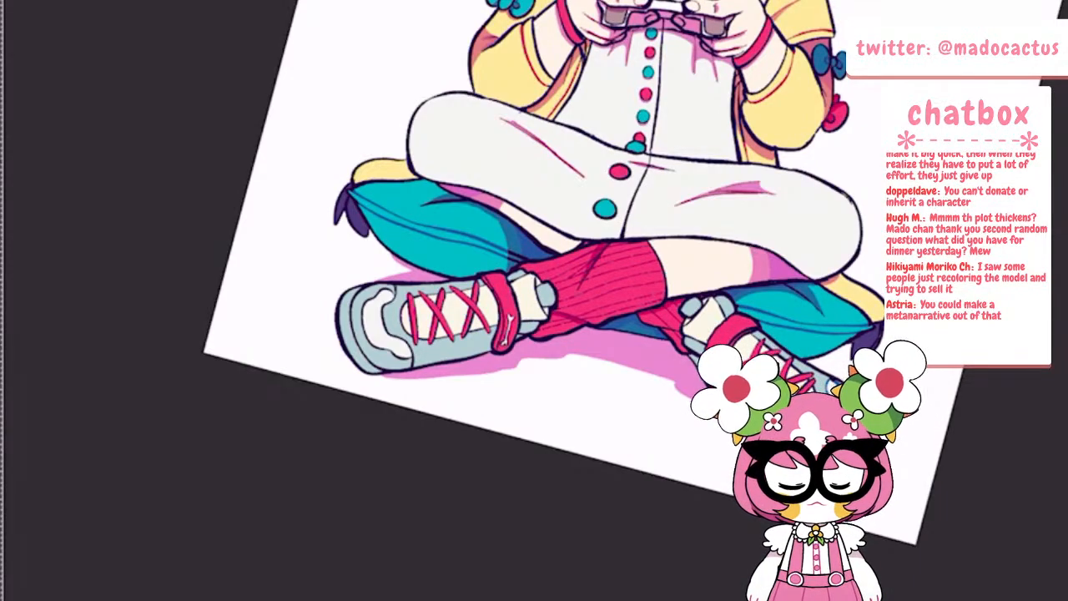
scroll(417, 334, "up", 4)
scroll(378, 356, "up", 4)
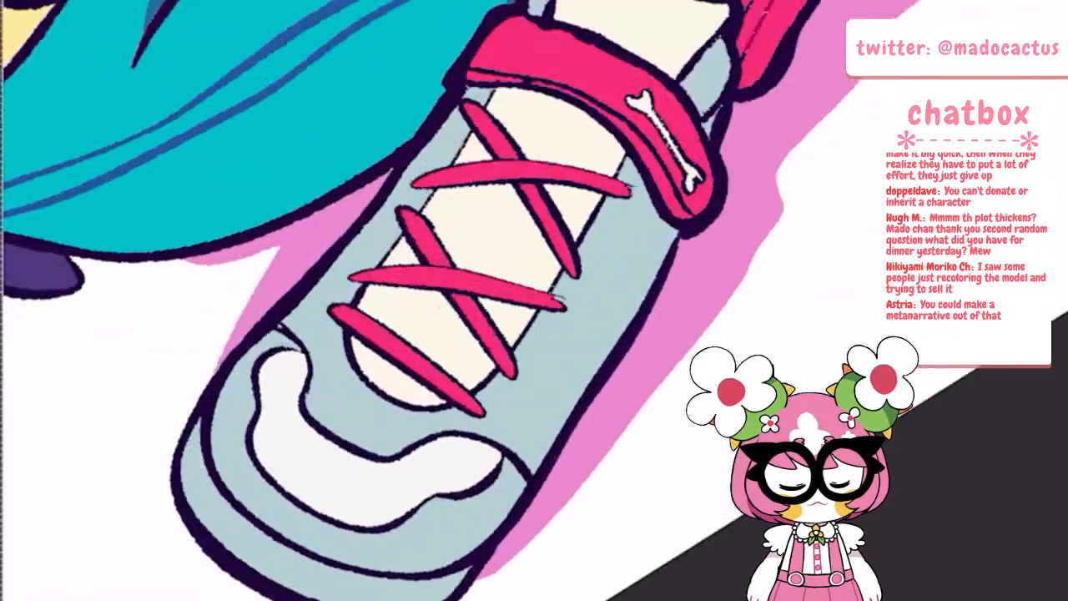
scroll(276, 334, "up", 1)
mouse_move(268, 331)
left_mouse_down()
mouse_move(296, 357)
mouse_move(298, 420)
mouse_move(357, 468)
mouse_move(394, 474)
mouse_move(438, 451)
mouse_move(482, 449)
left_mouse_up()
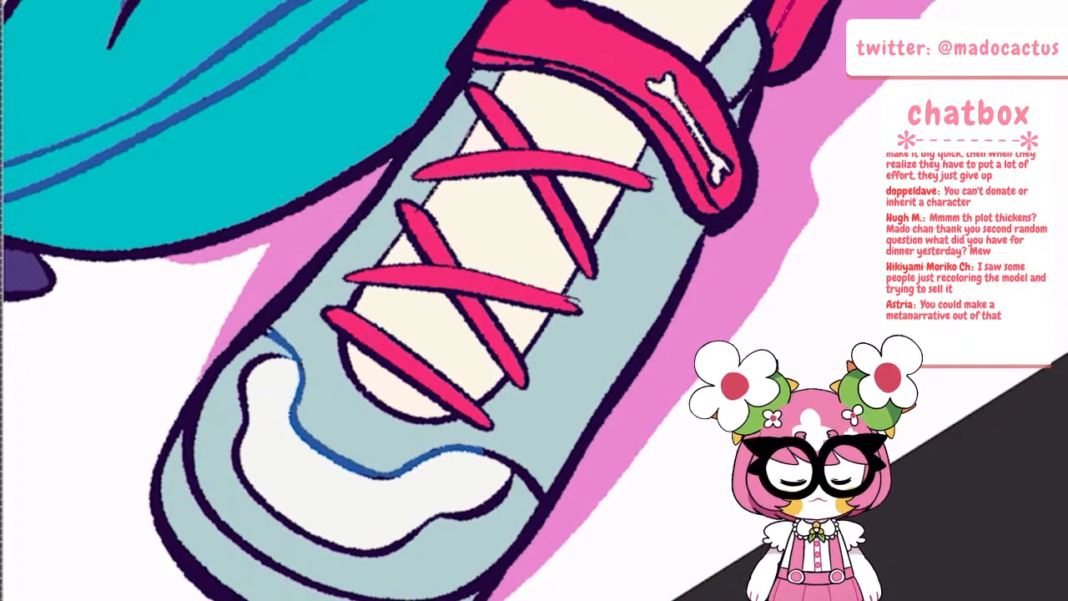
mouse_move(482, 449)
left_mouse_down()
mouse_move(513, 463)
mouse_move(543, 499)
left_mouse_up()
mouse_move(282, 354)
left_mouse_down()
mouse_move(261, 362)
mouse_move(240, 397)
mouse_move(233, 457)
mouse_move(283, 520)
mouse_move(363, 551)
mouse_move(409, 548)
mouse_move(507, 490)
left_mouse_up()
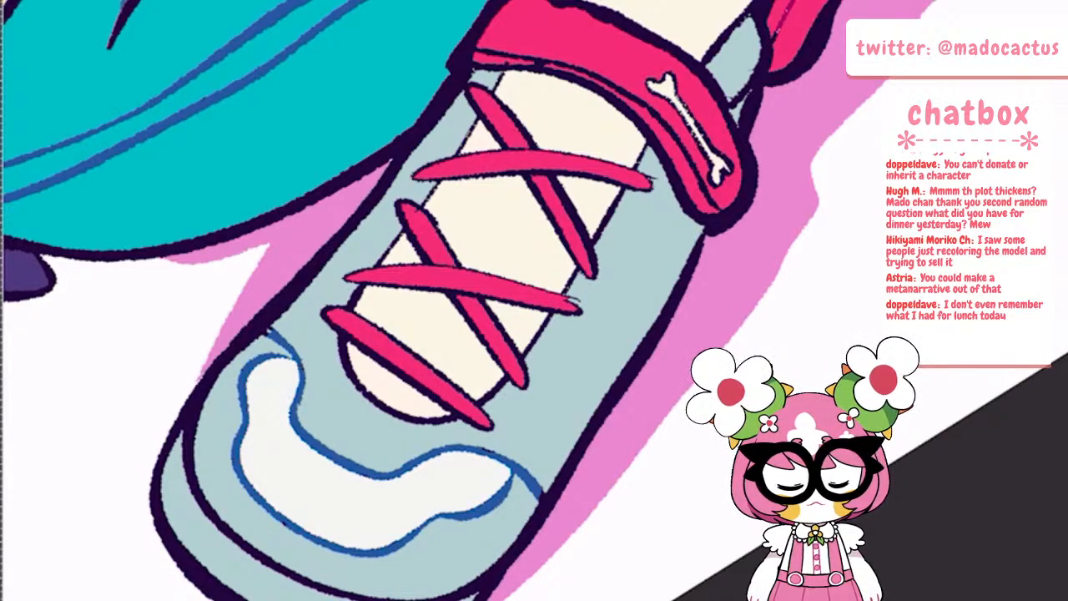
mouse_move(187, 415)
left_mouse_down()
mouse_move(200, 499)
mouse_move(279, 572)
mouse_move(386, 599)
mouse_move(454, 594)
mouse_move(489, 572)
left_mouse_up()
scroll(359, 409, "down", 4)
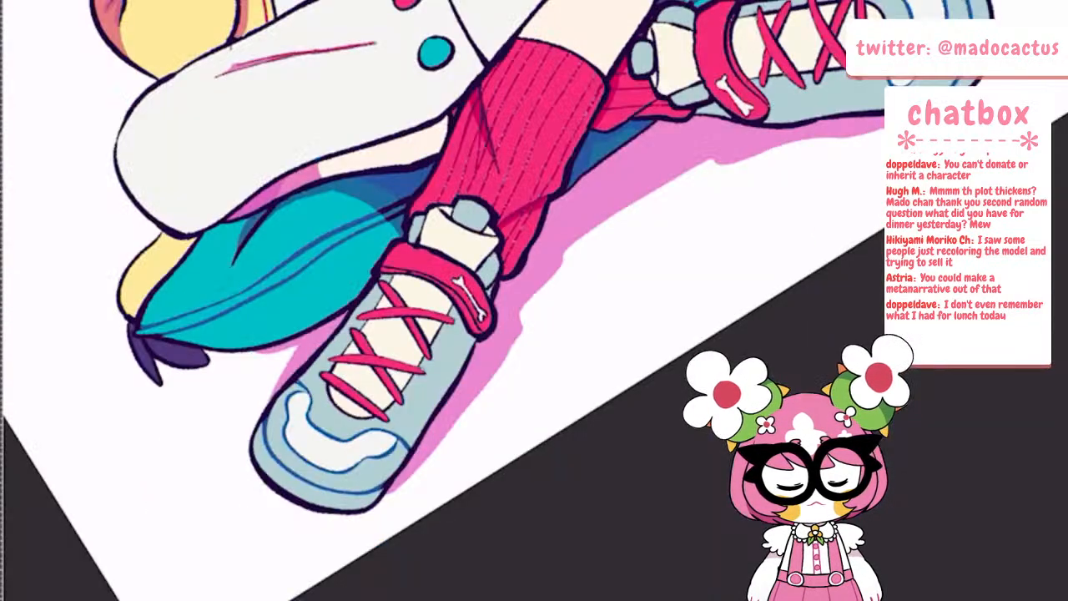
Recolour the tongue's side edges and the inner lines around the crossed laces of the left-hand shoe in blue
scroll(428, 281, "up", 5)
left_click_drag(302, 400, 328, 357)
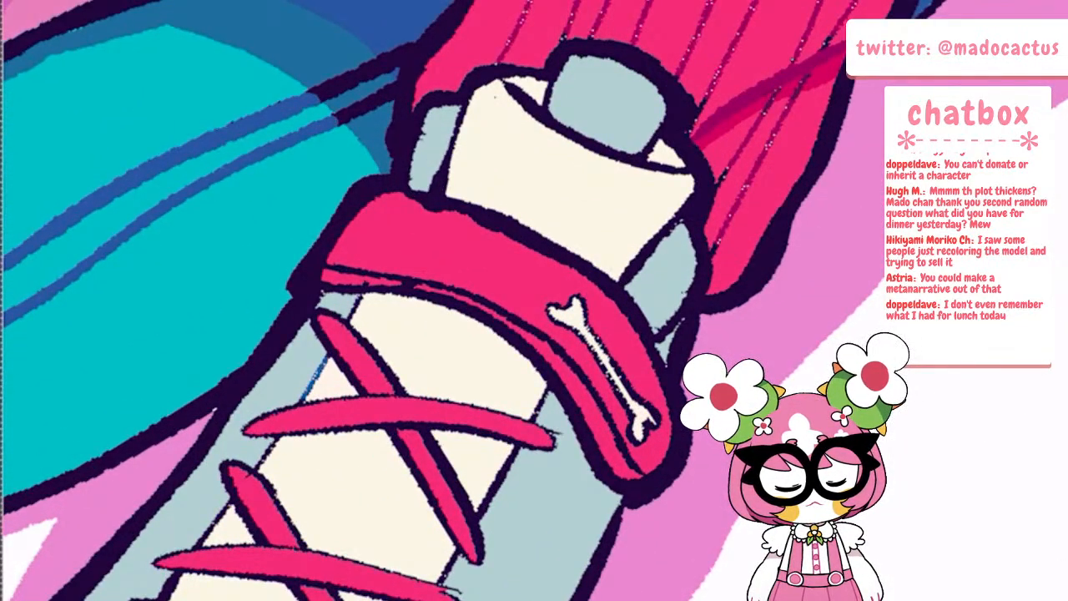
left_click_drag(348, 320, 361, 297)
left_click_drag(279, 438, 158, 599)
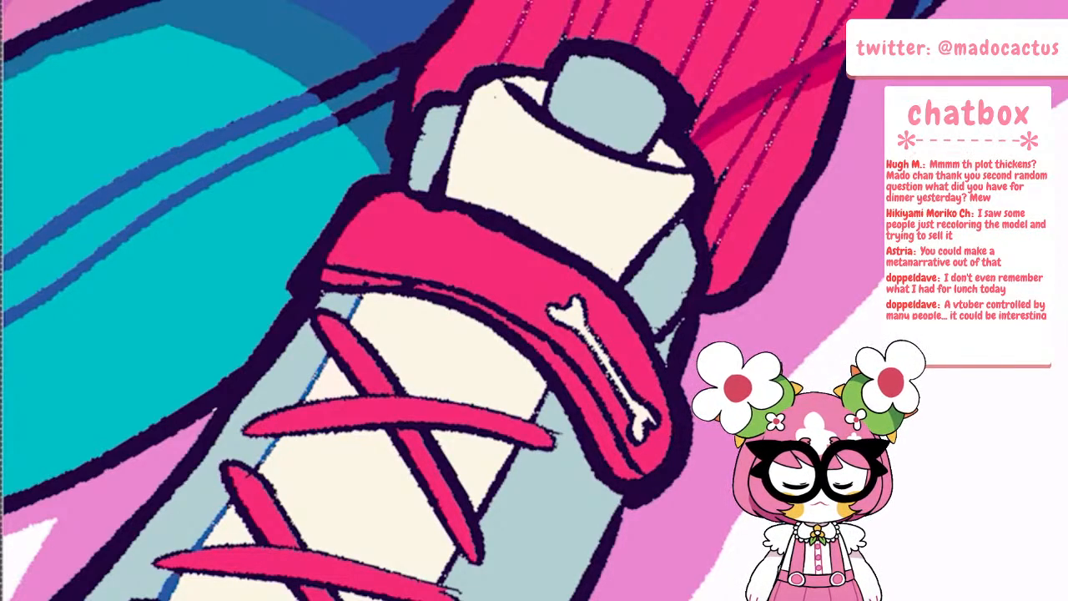
left_click_drag(437, 582, 517, 455)
left_click_drag(531, 419, 548, 389)
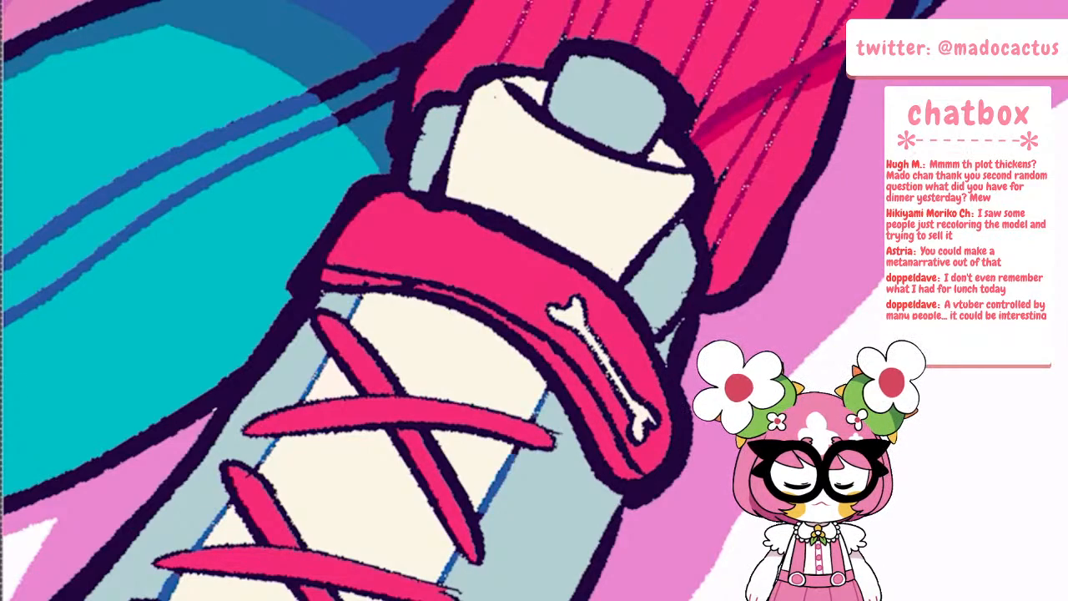
scroll(409, 401, "down", 5)
scroll(472, 309, "up", 5)
left_click_drag(314, 334, 284, 407)
mouse_move(367, 299)
left_mouse_down()
mouse_move(426, 354)
mouse_move(551, 415)
left_mouse_up()
left_click_drag(468, 525, 529, 467)
scroll(364, 384, "down", 6)
Recolour both side edges and the rounded end of the tongue behind the laces on the right-hand shoe in blue
scroll(342, 400, "up", 8)
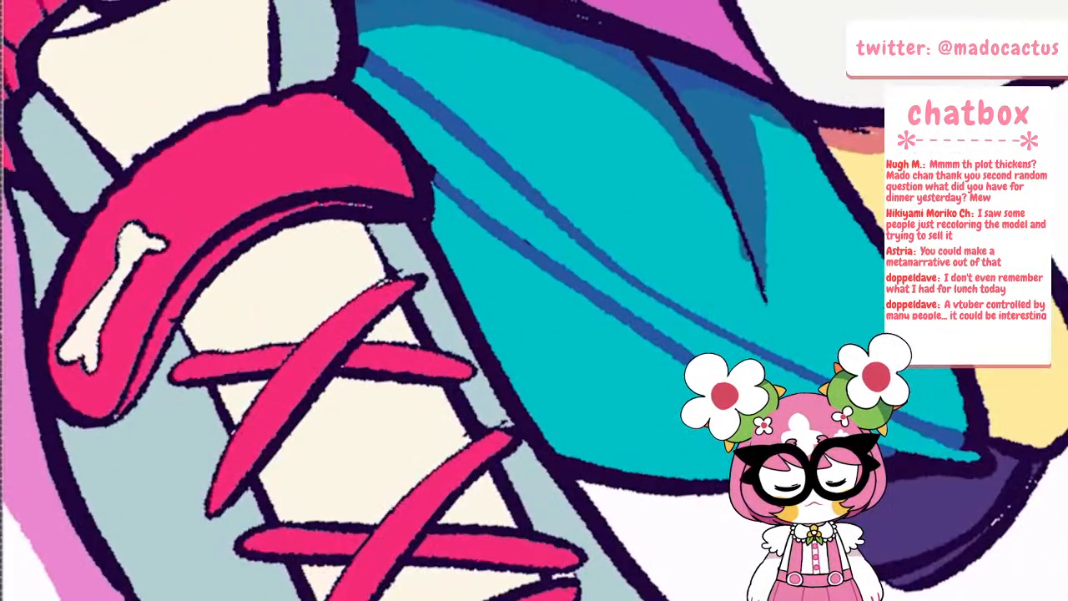
left_click_drag(181, 327, 233, 429)
left_click_drag(254, 473, 271, 517)
left_click_drag(285, 563, 317, 600)
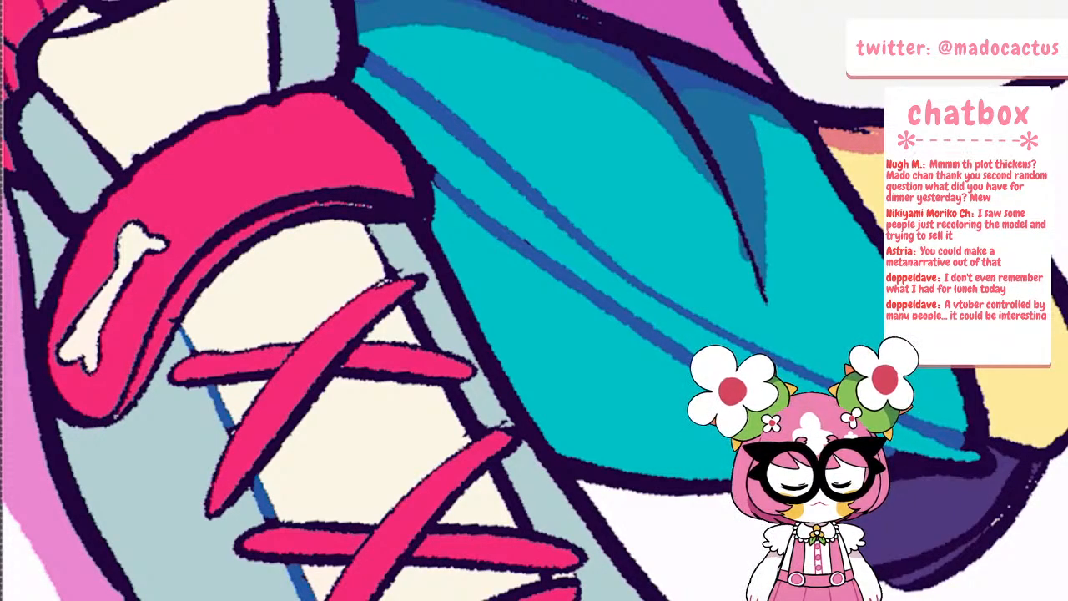
mouse_move(494, 462)
left_mouse_down()
mouse_move(530, 529)
mouse_move(524, 507)
left_mouse_up()
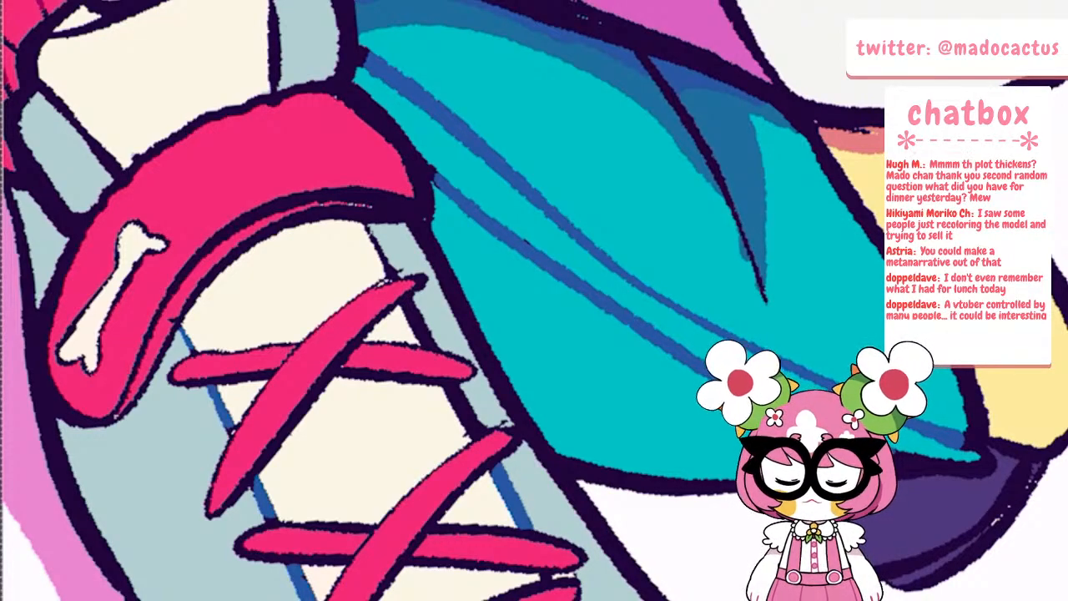
left_click_drag(452, 388, 479, 434)
left_click_drag(405, 297, 435, 348)
left_click_drag(368, 229, 390, 267)
scroll(326, 319, "down", 4)
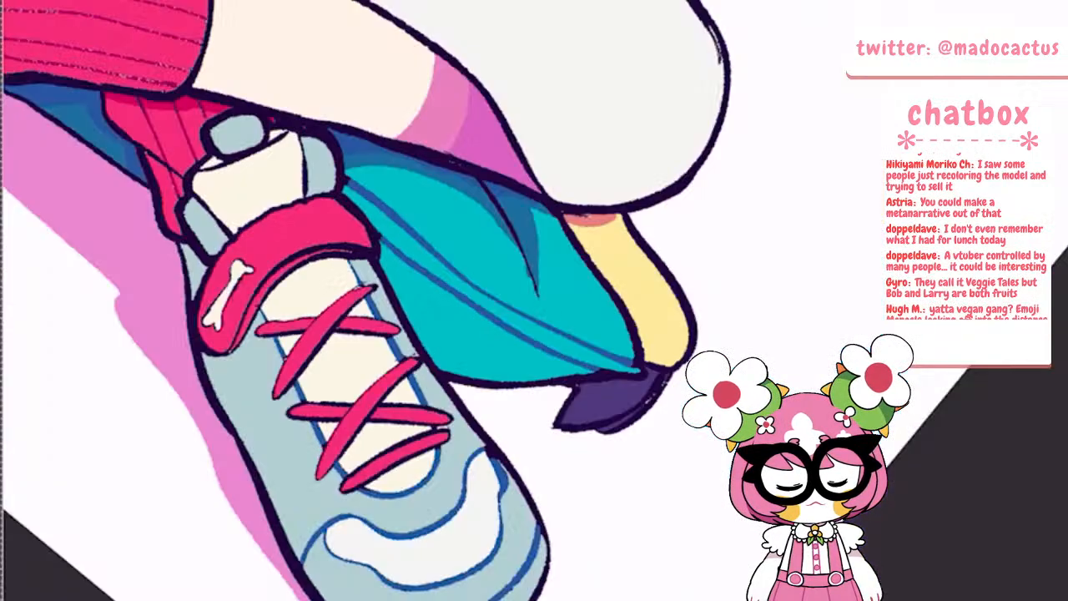
Recolour the inner seam lines between the cream ankle collar and grey pads of the right-hand shoe
scroll(234, 142, "up", 3)
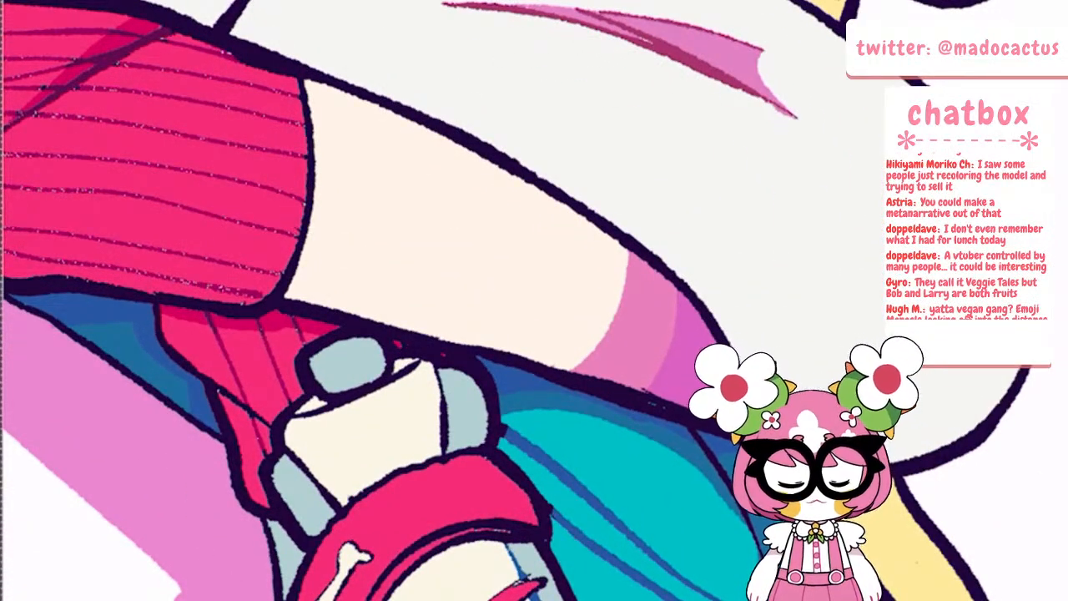
mouse_move(287, 451)
left_mouse_down()
mouse_move(338, 508)
mouse_move(309, 469)
left_mouse_up()
left_click_drag(438, 373, 444, 453)
left_click_drag(301, 415, 349, 390)
mouse_move(318, 393)
left_mouse_down()
mouse_move(334, 398)
mouse_move(419, 362)
mouse_move(384, 372)
left_mouse_up()
scroll(333, 374, "down", 2)
scroll(417, 367, "down", 8)
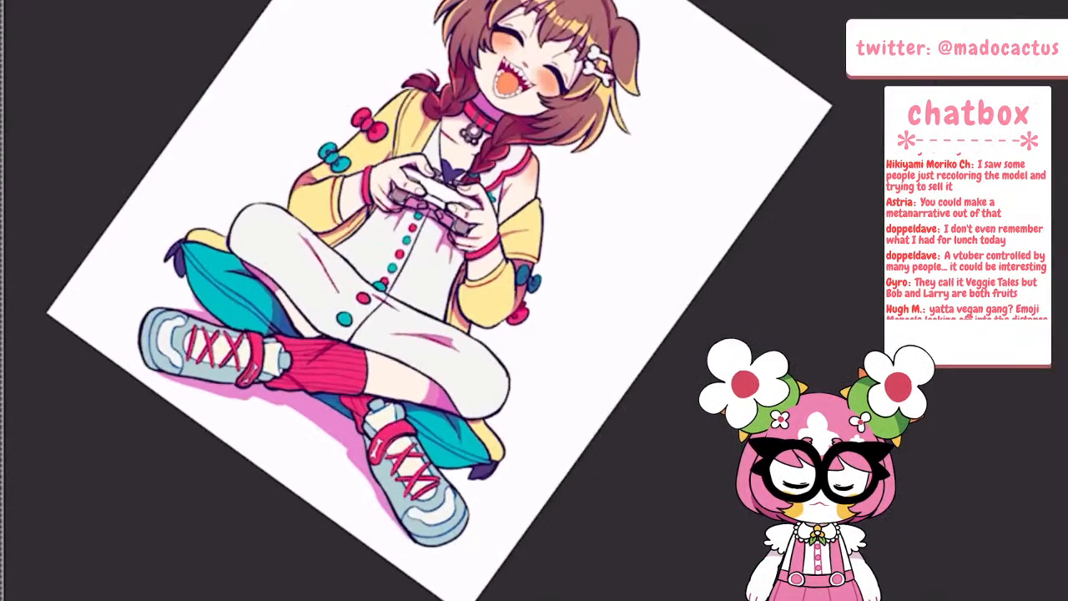
Rotate the canvas upright and recolour the dress's centre line and the dark crease crossing it on the lap in dark pink
key("minus")
key("minus")
key("minus")
scroll(450, 311, "up", 4)
key("minus")
key("minus")
key("minus")
scroll(443, 321, "up", 4)
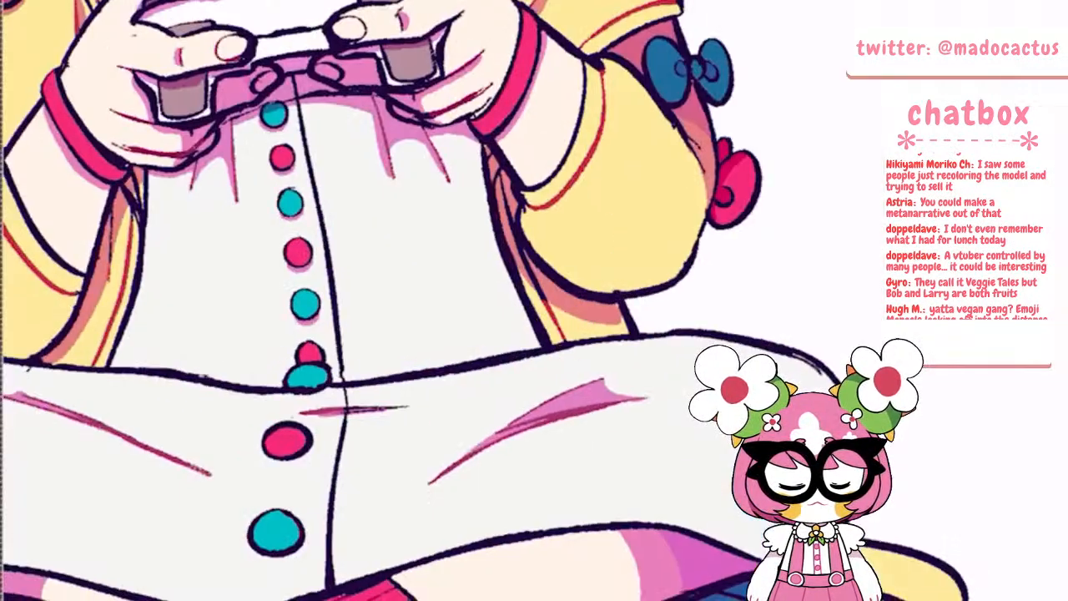
scroll(438, 317, "down", 1)
scroll(438, 308, "up", 2)
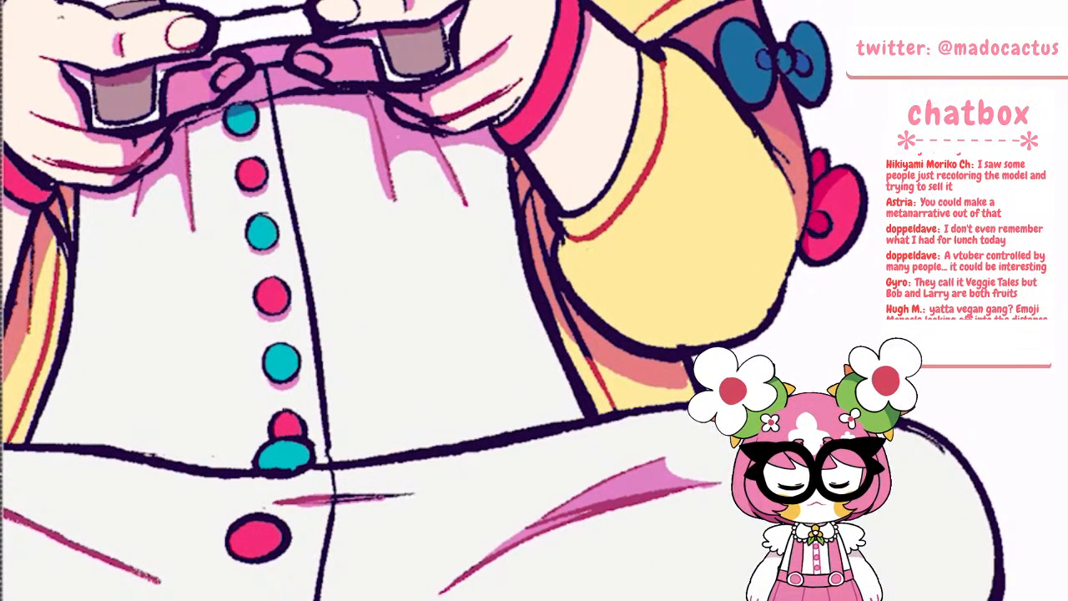
mouse_move(329, 499)
left_mouse_down()
mouse_move(414, 494)
mouse_move(316, 599)
left_mouse_up()
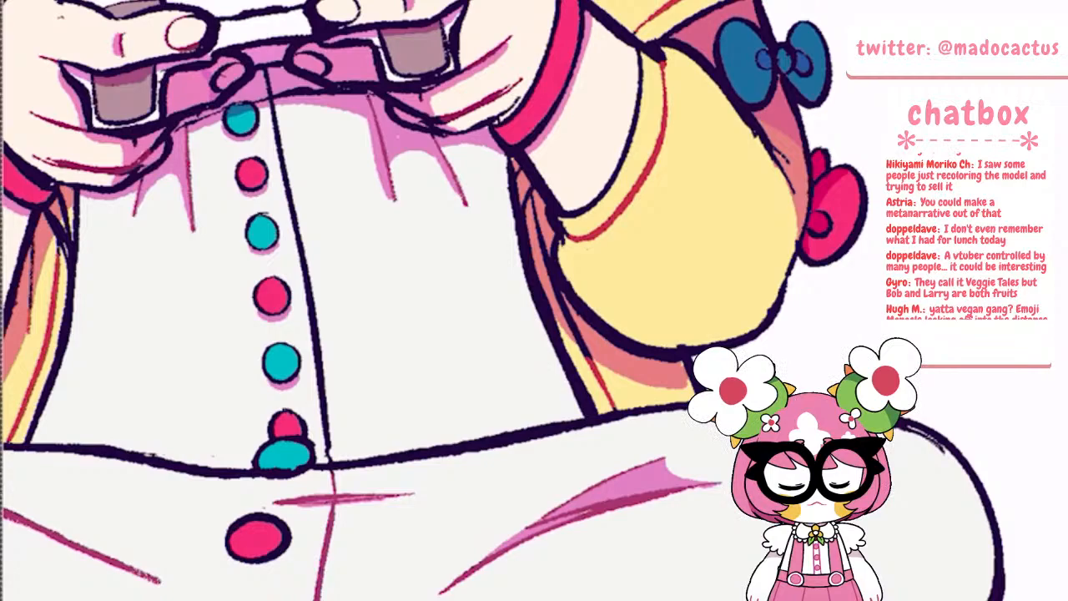
Recolour the dress's centre line from the waist up to the controller's shadow in dark pink, and undo the last two strokes
left_click_drag(329, 457, 299, 232)
left_click_drag(271, 102, 298, 227)
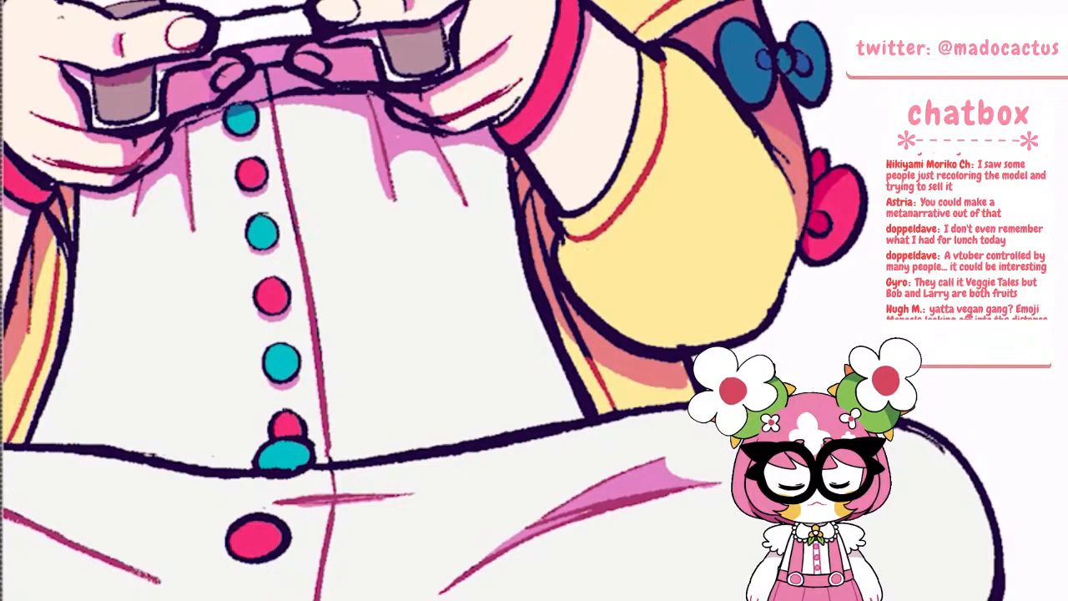
left_click_drag(288, 188, 297, 242)
mouse_move(267, 72)
left_mouse_down()
mouse_move(274, 100)
mouse_move(299, 90)
left_mouse_up()
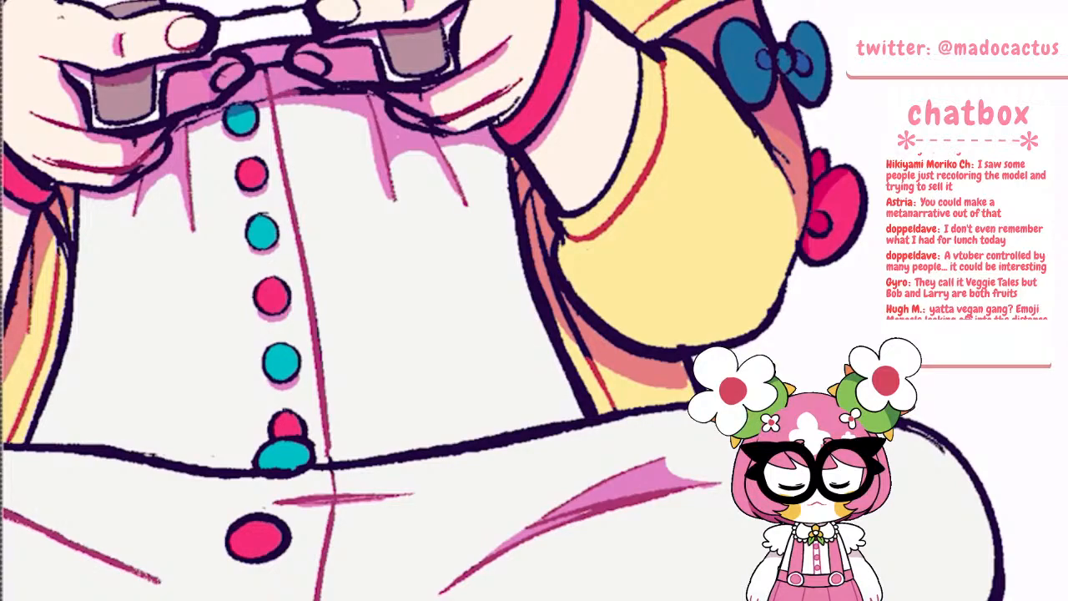
key("ctrl+z")
key("ctrl+z")
Examine the whole illustration for the overall look of the recoloured line art
scroll(384, 176, "down", 4)
scroll(446, 260, "down", 2)
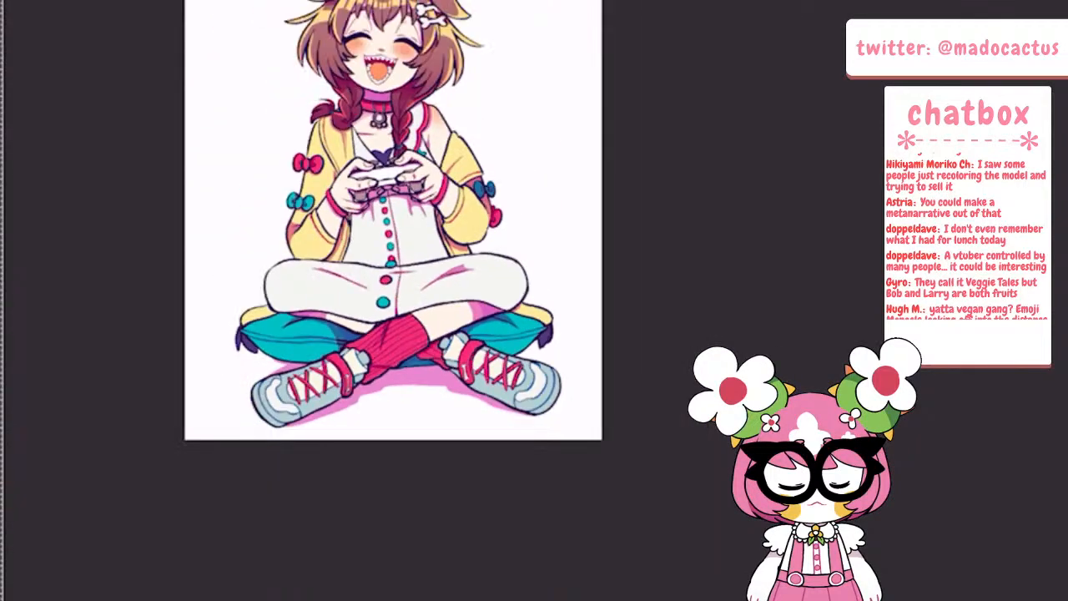
scroll(447, 259, "down", 1)
left_click_drag(439, 226, 493, 404)
scroll(451, 257, "up", 1)
scroll(493, 403, "up", 1)
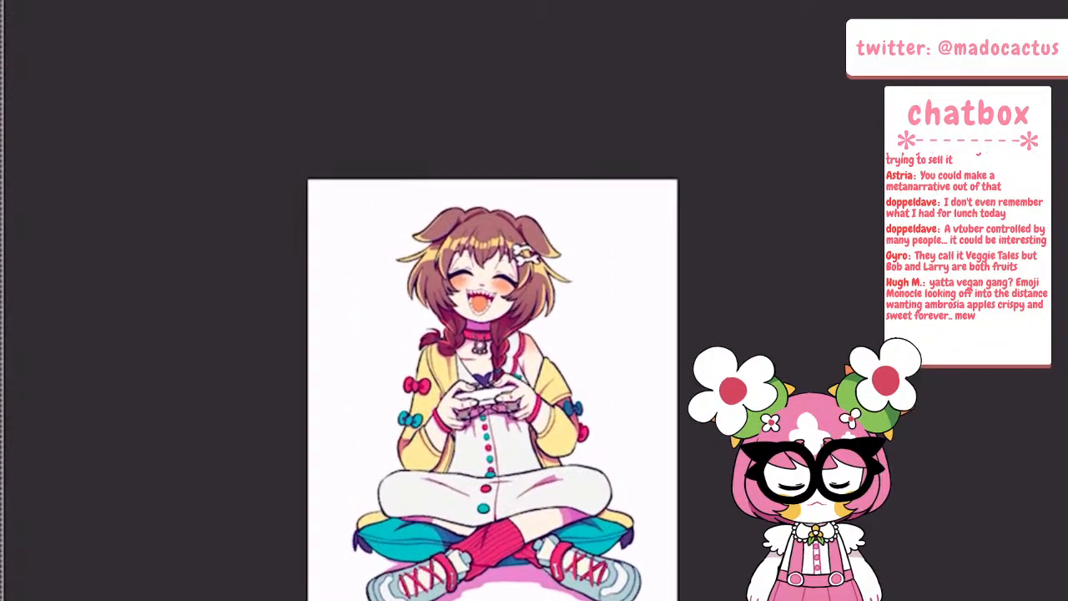
left_click(10, 2)
left_click(25, 62)
scroll(501, 376, "down", 1)
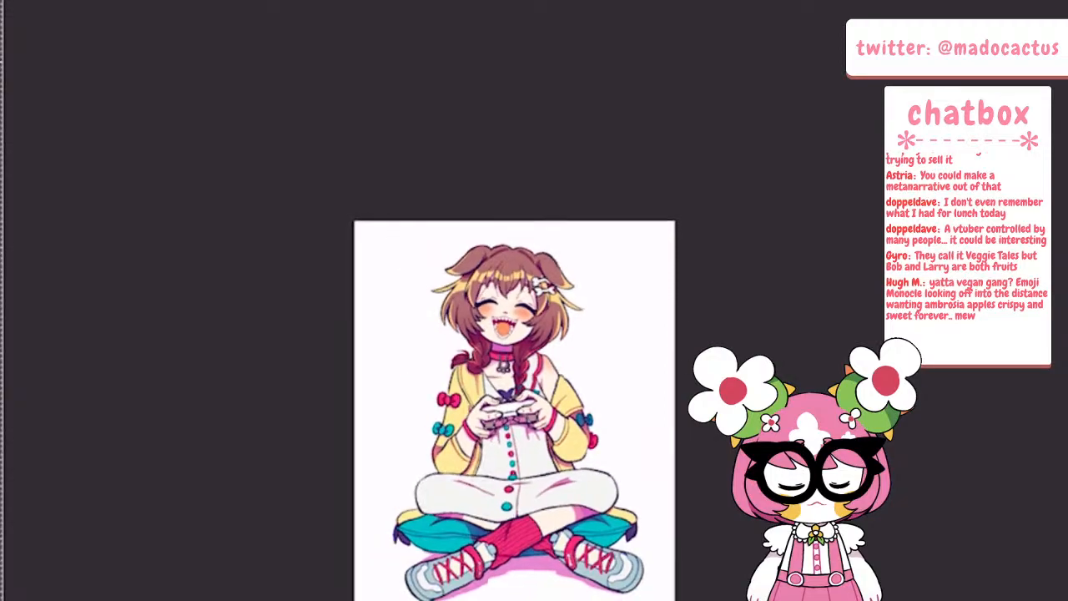
scroll(500, 375, "up", 4)
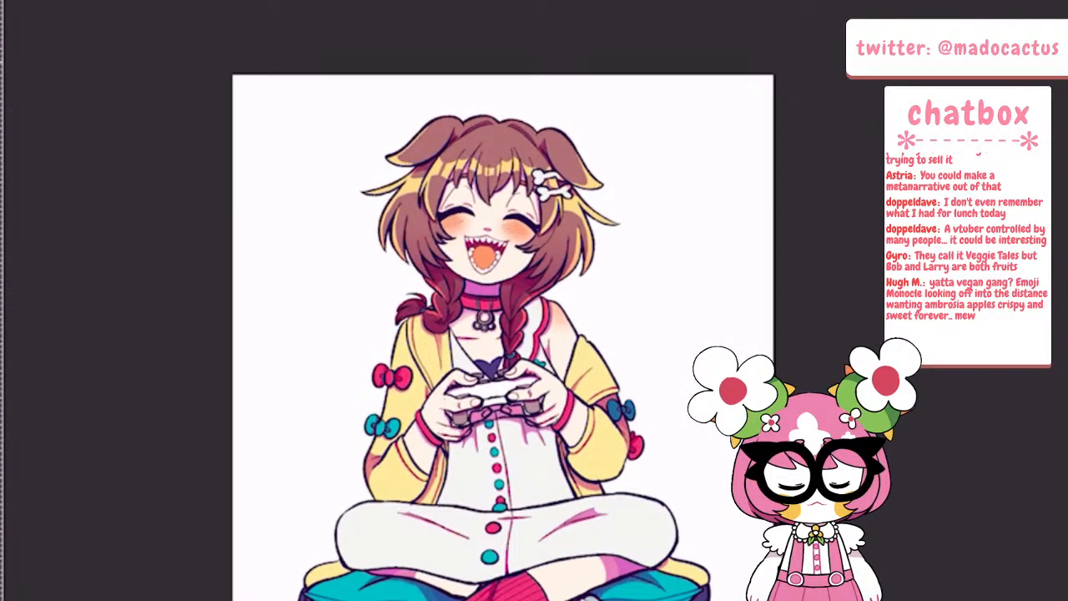